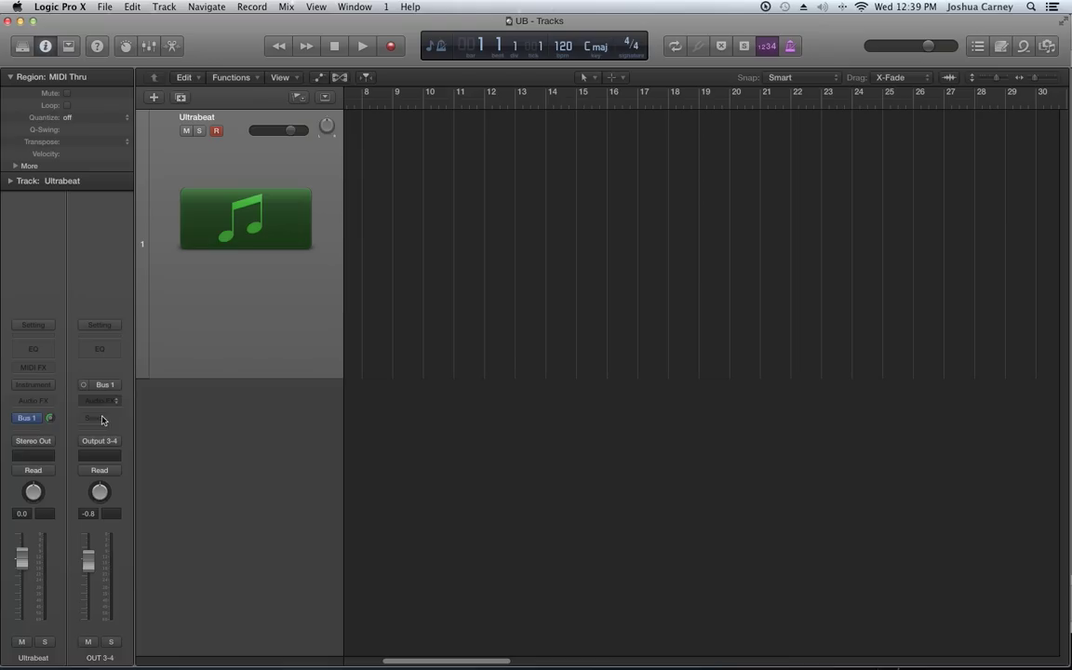
- Load the Ultrabeat drum synth as the instrument on the Ultrabeat channel strip
{"action": "left_click", "coordinate": [26, 386]}
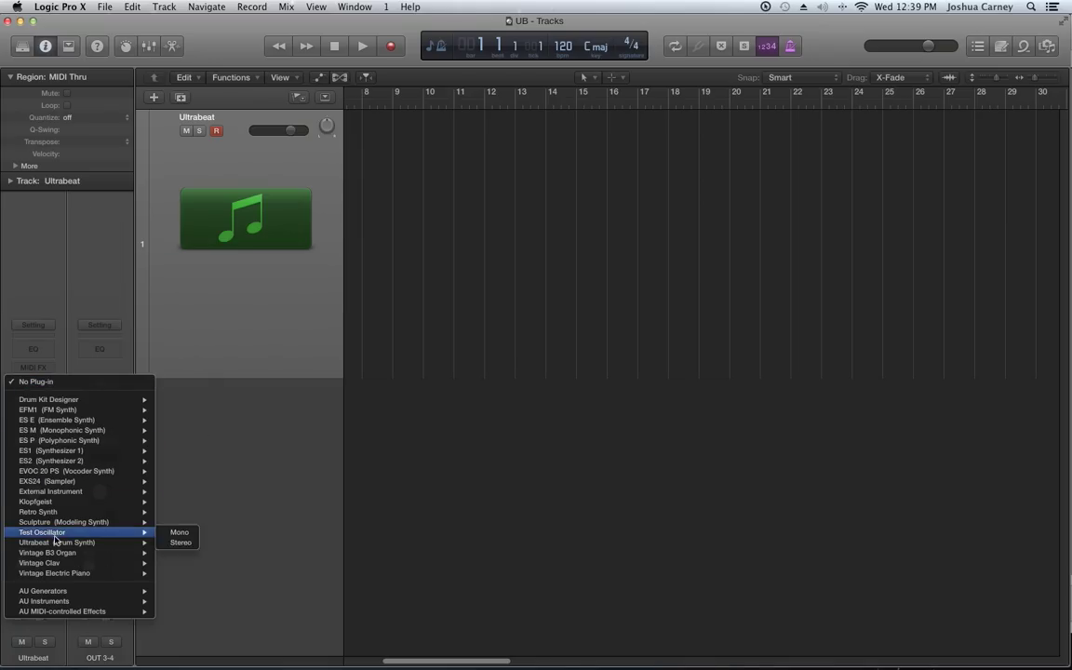
{"action": "mouse_move", "coordinate": [56, 542]}
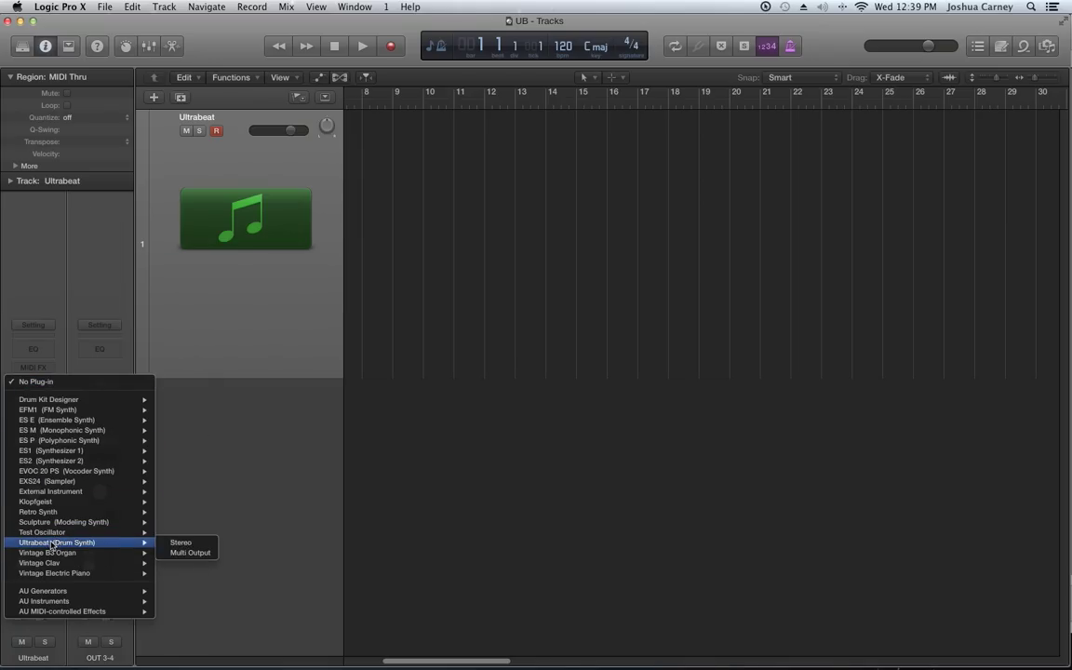
{"action": "left_click", "coordinate": [205, 547]}
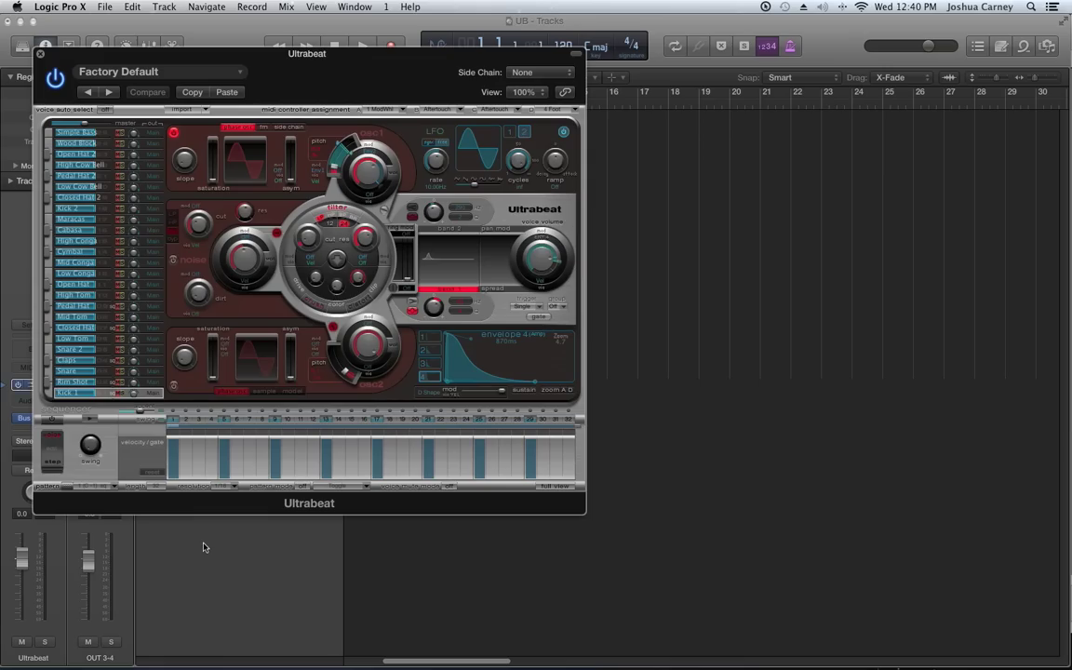
- Enlarge the Ultrabeat plug-in window to 136% and position it so the whole interface fits on screen
{"action": "left_click_drag", "start_coordinate": [370, 61], "coordinate": [509, 72]}
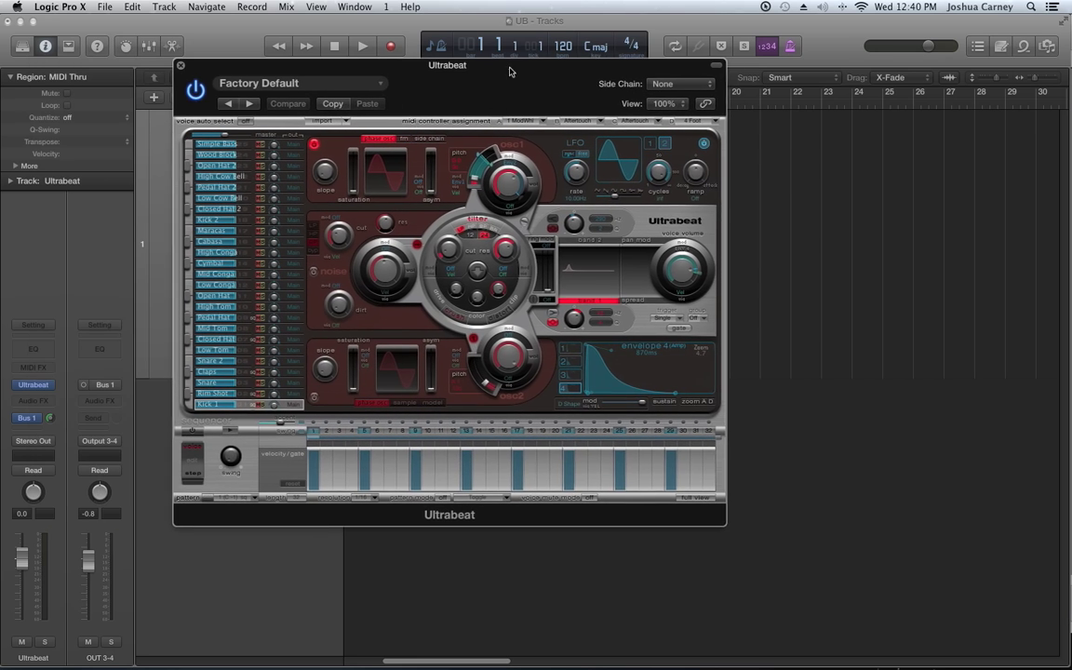
{"action": "left_click_drag", "start_coordinate": [725, 527], "coordinate": [907, 618]}
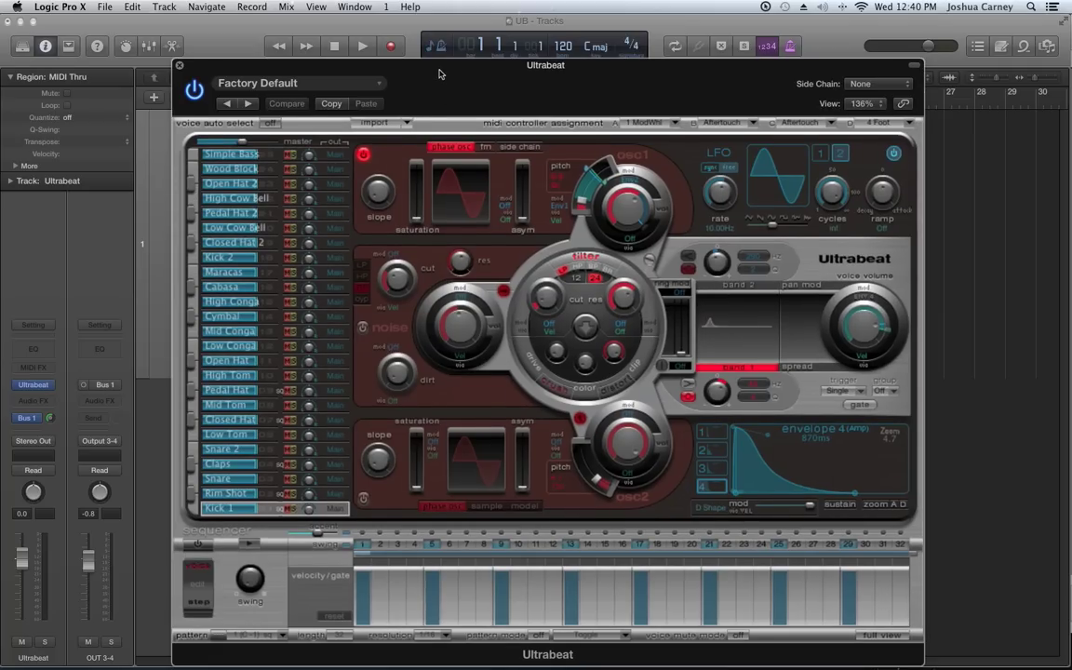
{"action": "left_click_drag", "start_coordinate": [441, 73], "coordinate": [455, 41]}
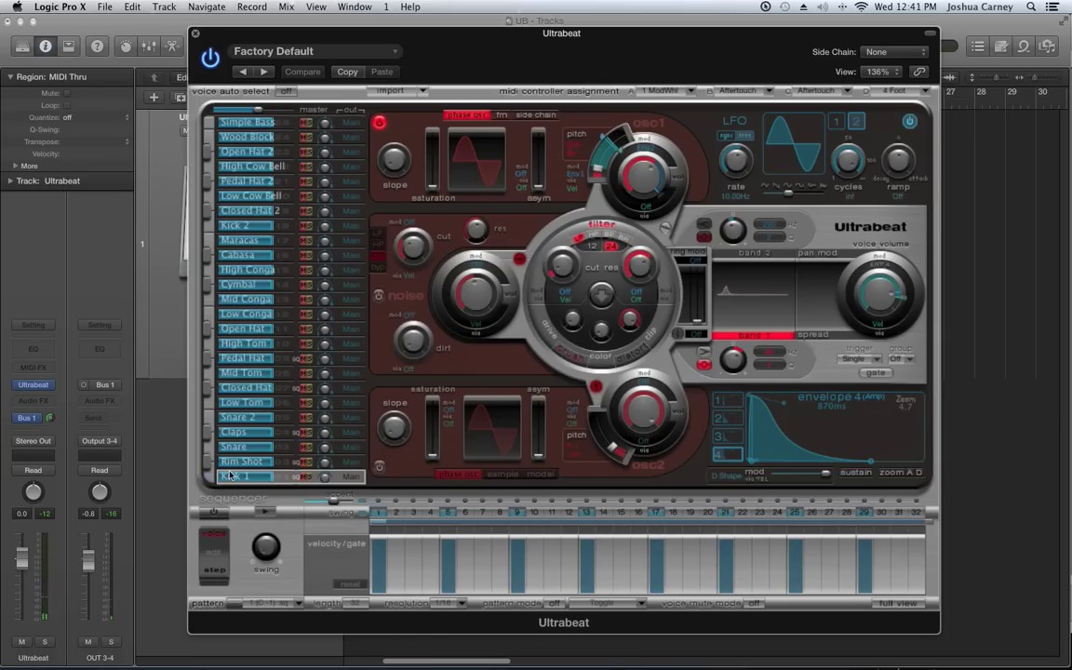
- Trigger a drum sound on Ultrabeat's built-in keyboard and open the Musical Typing keyboard
{"action": "left_click", "coordinate": [210, 418]}
{"action": "left_click", "coordinate": [351, 8]}
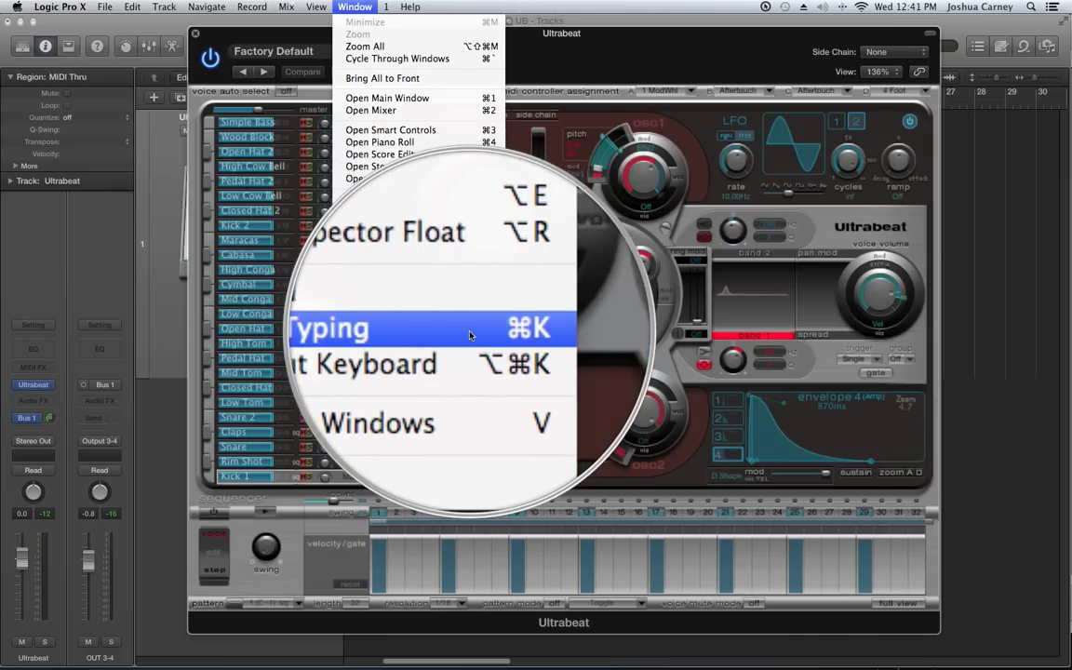
{"action": "left_click", "coordinate": [468, 334]}
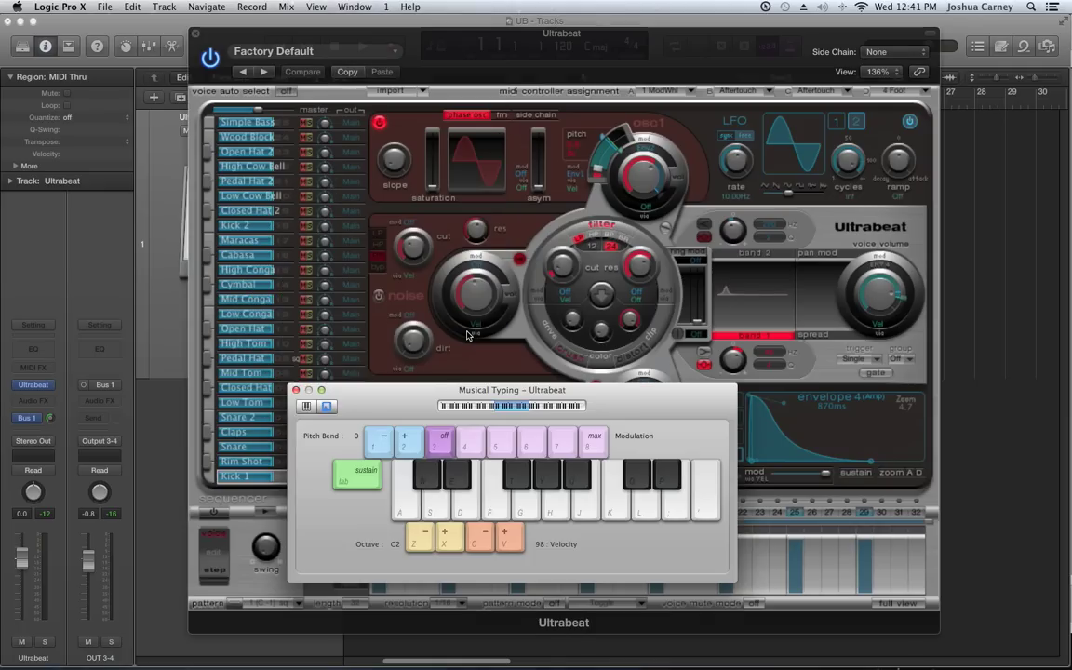
- Set the Musical Typing octave to C1 and play the lowest drum sounds
{"action": "key", "text": "1"}
{"action": "key", "text": "6"}
{"action": "key", "text": "7"}
{"action": "key", "text": "1"}
{"action": "key", "text": "2"}
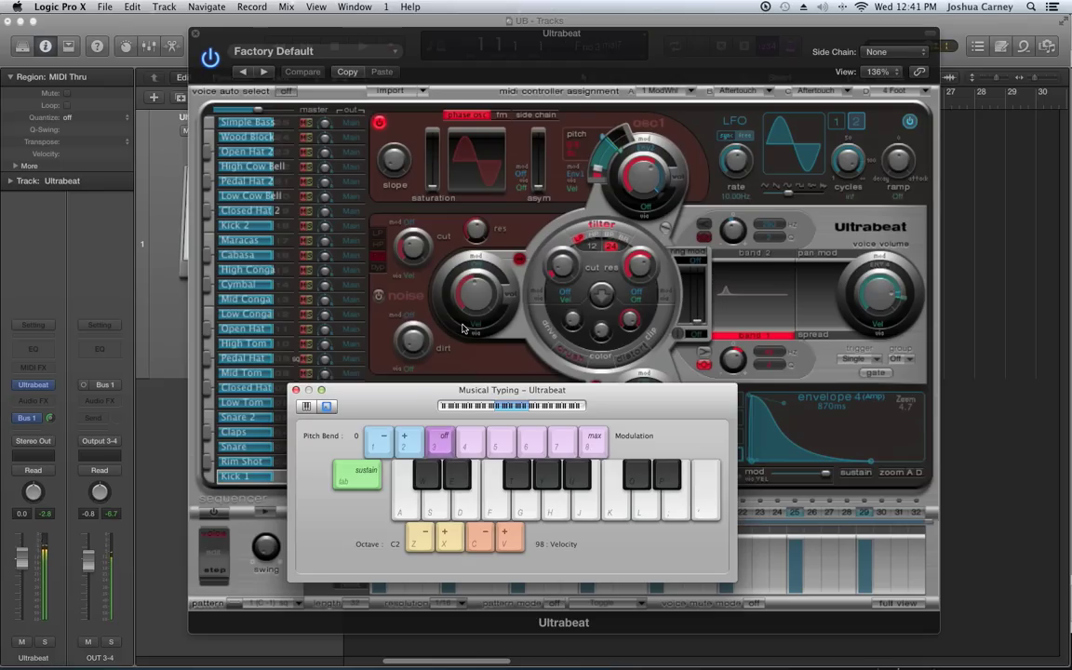
{"action": "left_click", "coordinate": [420, 544]}
{"action": "key", "text": "a"}
{"action": "key", "text": "a"}
{"action": "key", "text": "s"}
{"action": "key", "text": "a"}
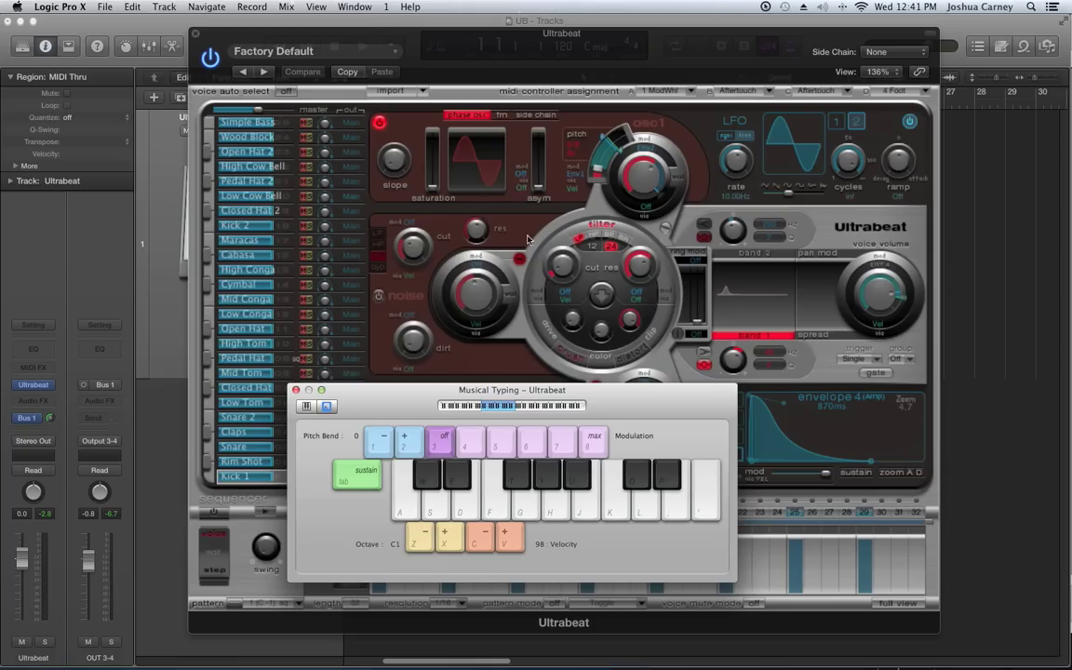
- Close the Musical Typing keyboard and bring the Ultrabeat window fully back into view
{"action": "left_click_drag", "start_coordinate": [427, 44], "coordinate": [699, 46]}
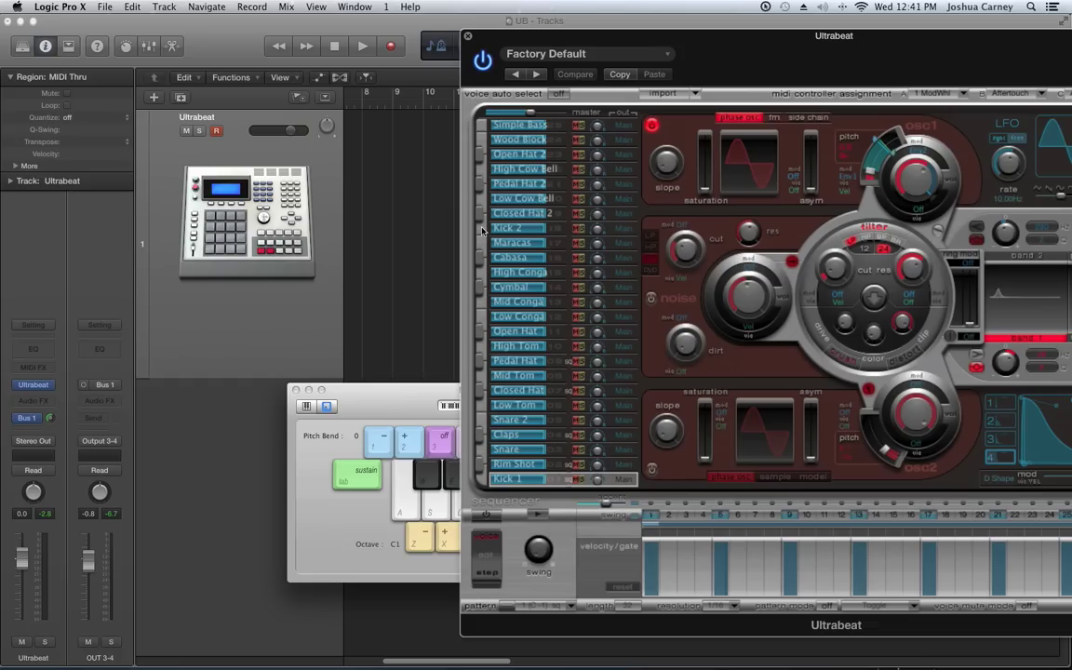
{"action": "left_click", "coordinate": [355, 398]}
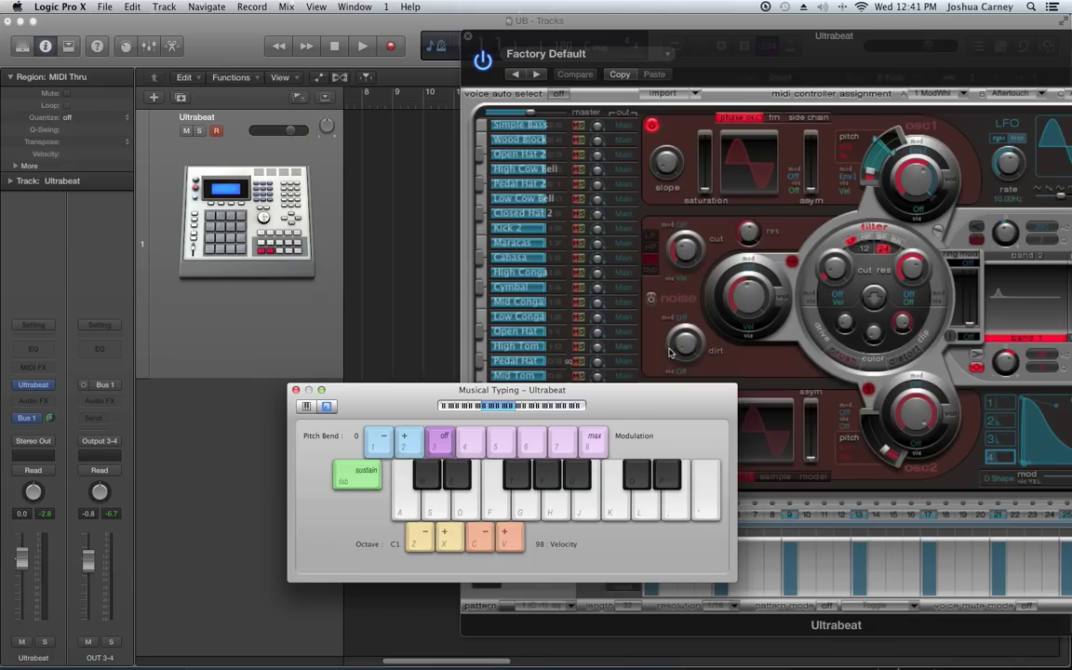
{"action": "key", "text": "super+k"}
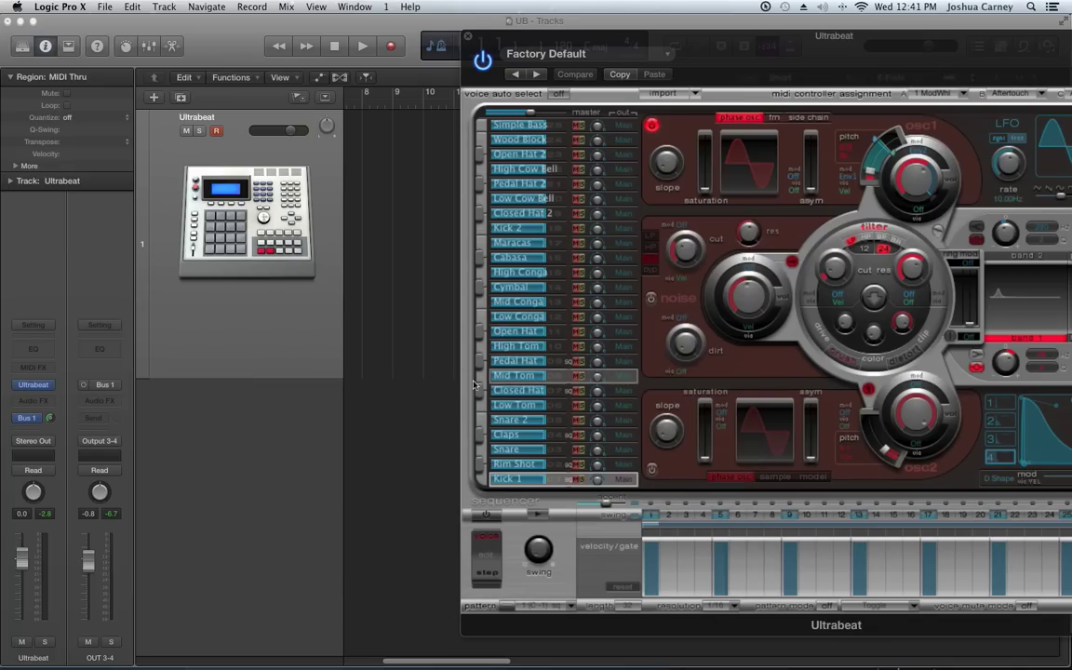
{"action": "left_click_drag", "start_coordinate": [754, 47], "coordinate": [479, 49]}
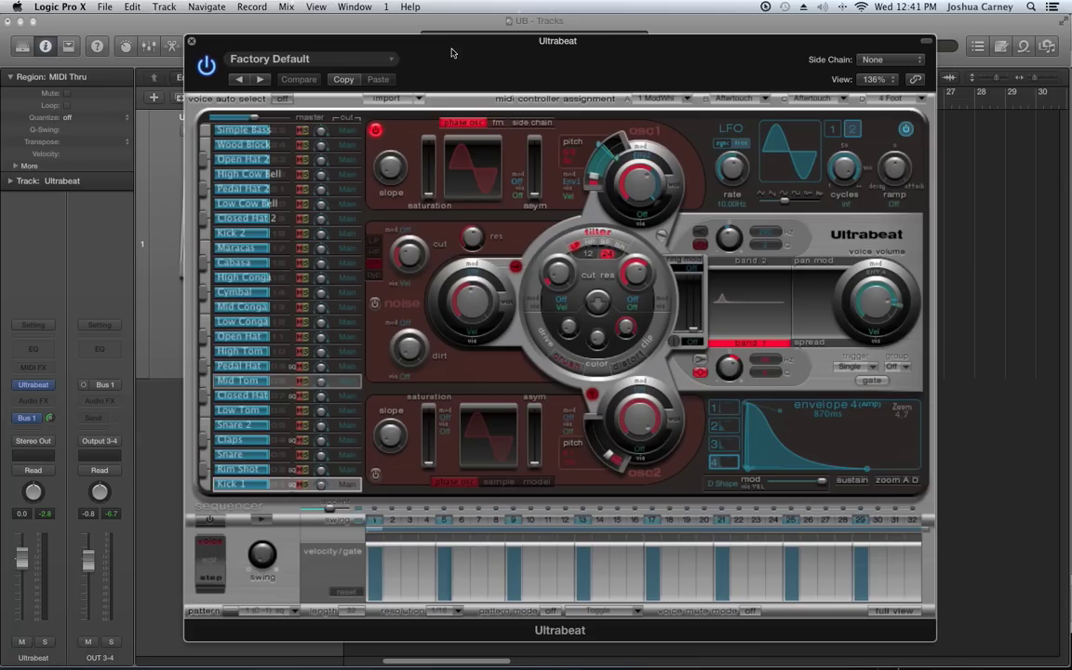
- Load the Electro Bump drum kit preset in Ultrabeat
{"action": "left_click", "coordinate": [311, 60]}
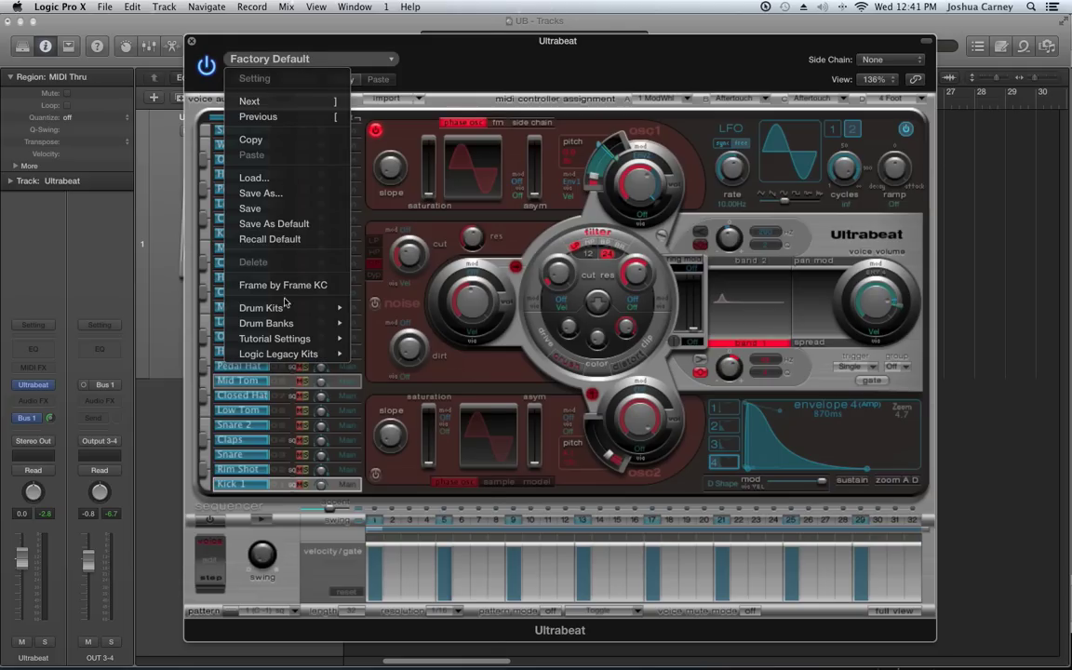
{"action": "mouse_move", "coordinate": [280, 307]}
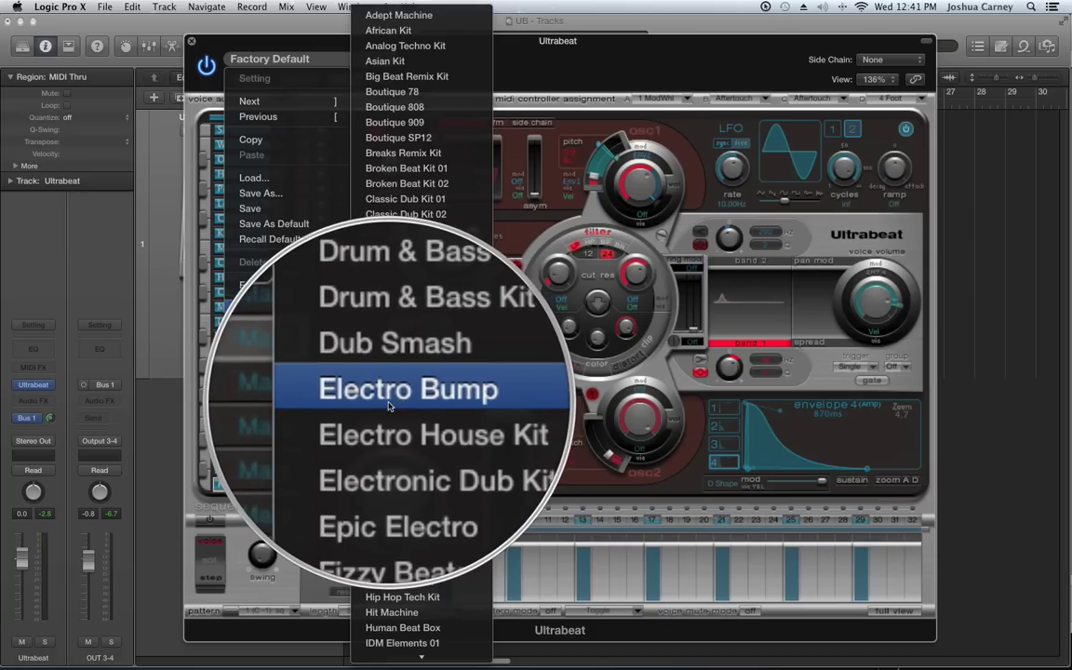
{"action": "left_click", "coordinate": [390, 400]}
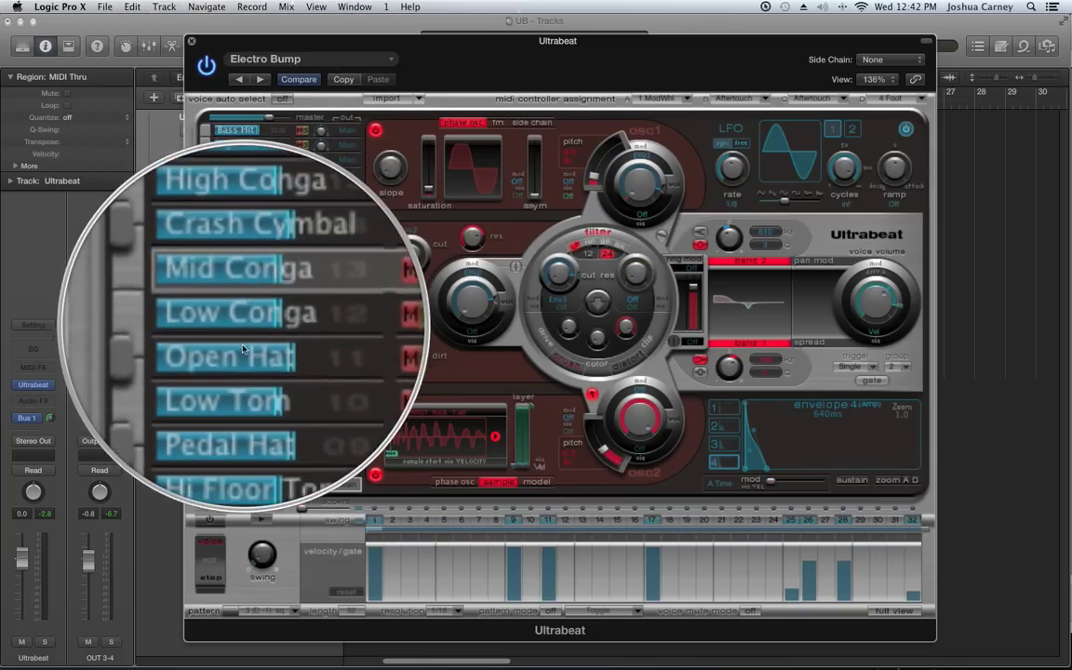
- Try raising the Kick sound's level to -0.5 dB in the drum sound list
{"action": "mouse_move", "coordinate": [247, 443]}
{"action": "left_mouse_down"}
{"action": "mouse_move", "coordinate": [237, 441]}
{"action": "mouse_move", "coordinate": [246, 446]}
{"action": "left_mouse_up"}
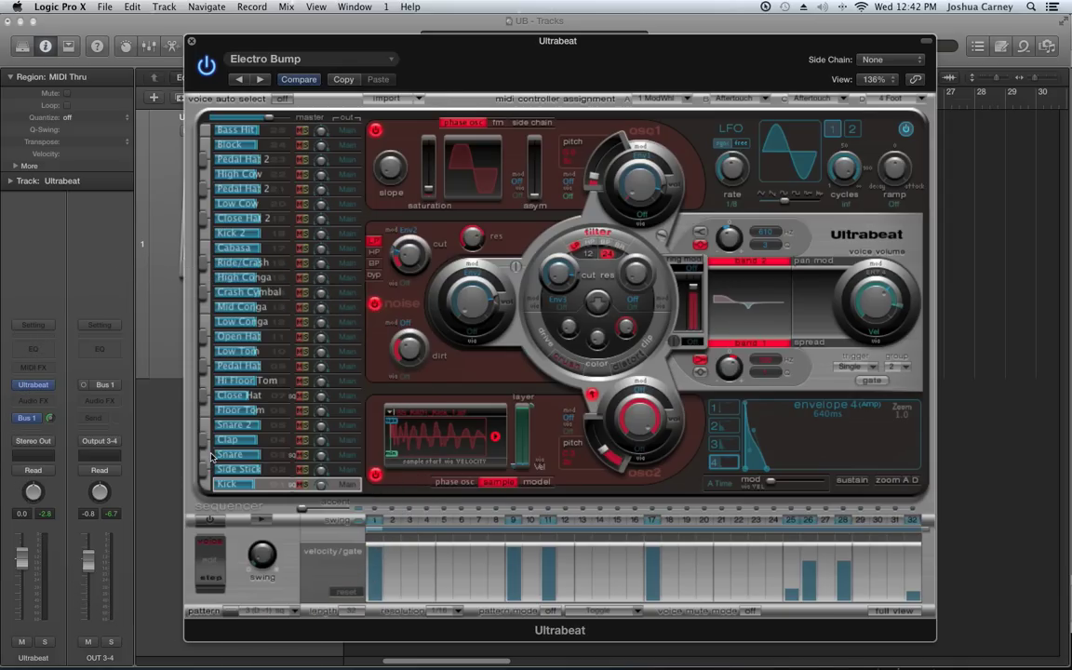
{"action": "left_click_drag", "start_coordinate": [215, 409], "coordinate": [252, 140]}
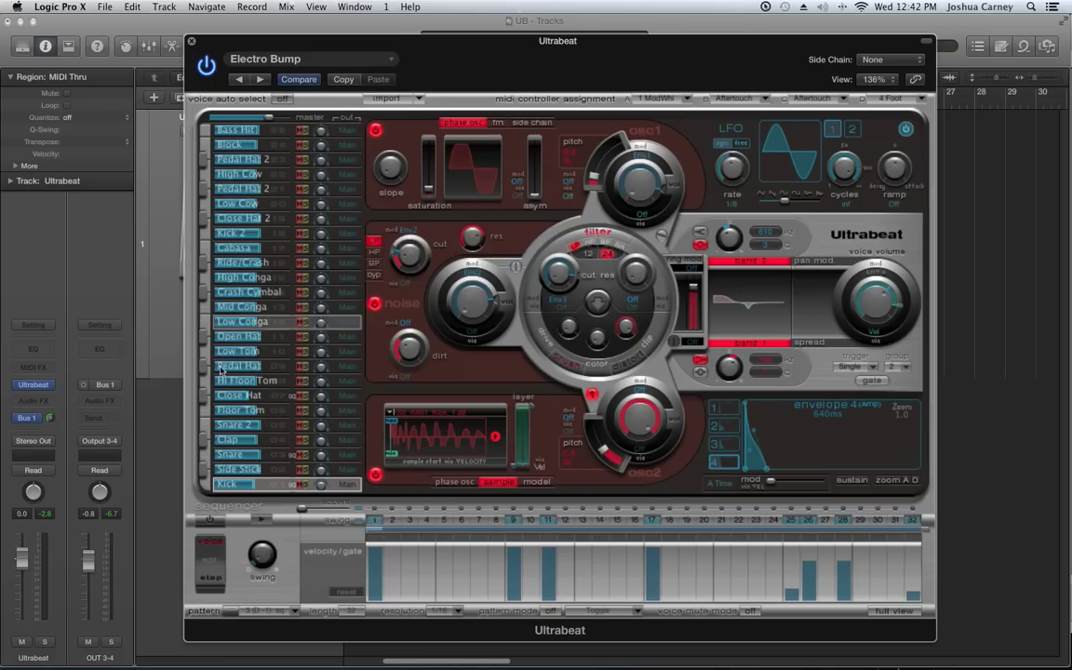
{"action": "left_click_drag", "start_coordinate": [240, 490], "coordinate": [254, 491]}
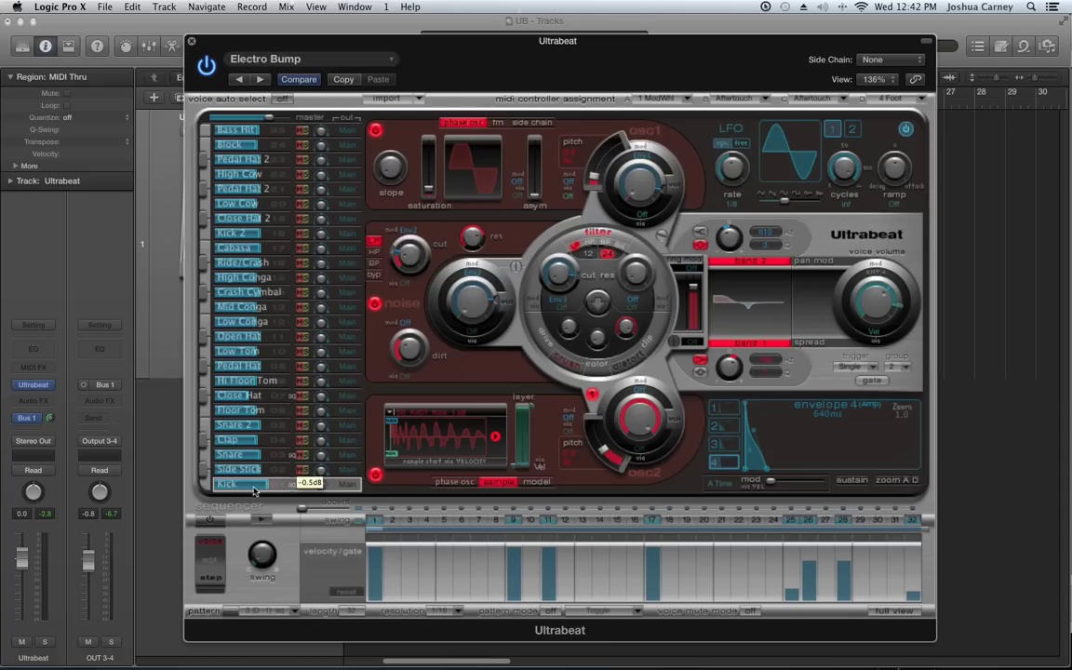
- Audition the Kick, Snare 2 and Clap sounds of the Electro Bump kit
{"action": "left_click", "coordinate": [207, 490]}
{"action": "left_click", "coordinate": [234, 425]}
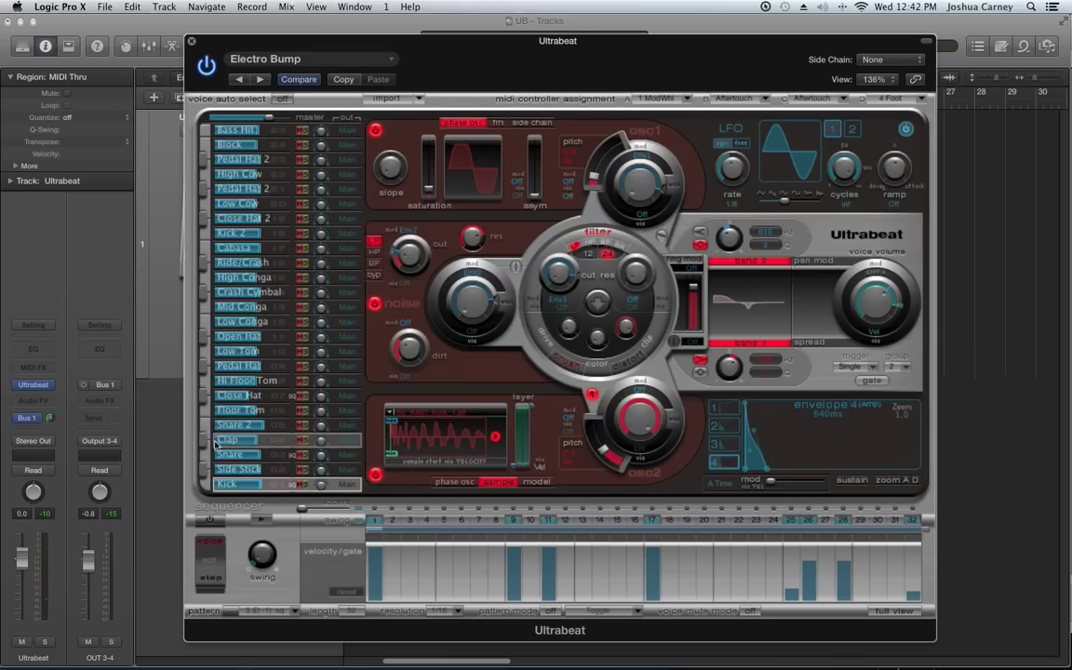
{"action": "left_click", "coordinate": [204, 440]}
{"action": "left_click", "coordinate": [232, 442]}
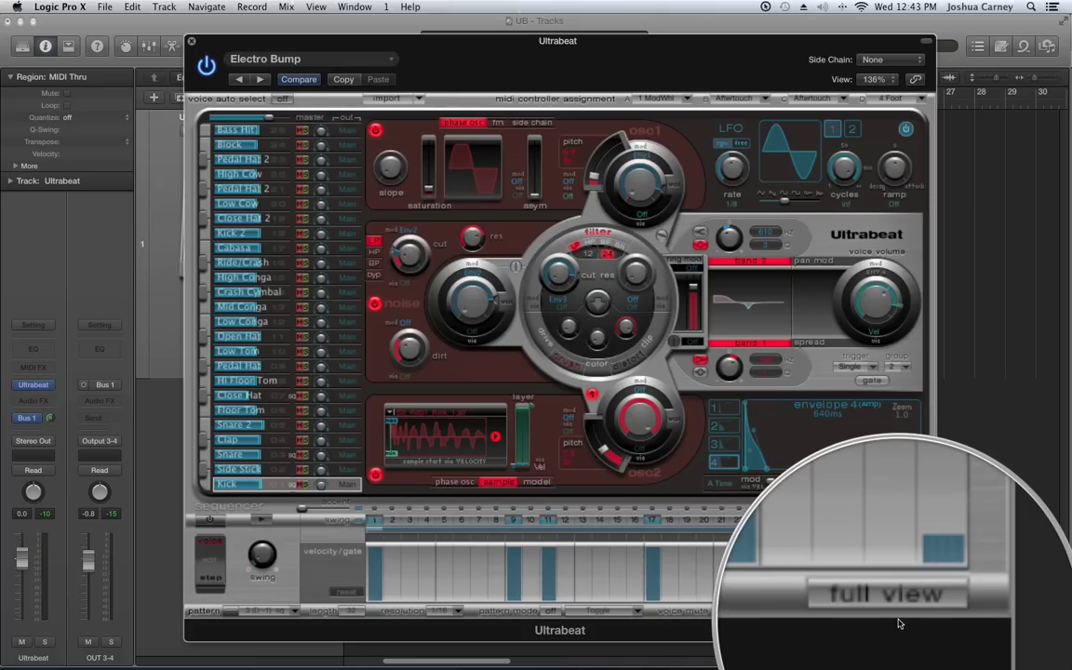
- Show the step sequencer in full view and select pattern 1 (C -1)
{"action": "left_click", "coordinate": [892, 610]}
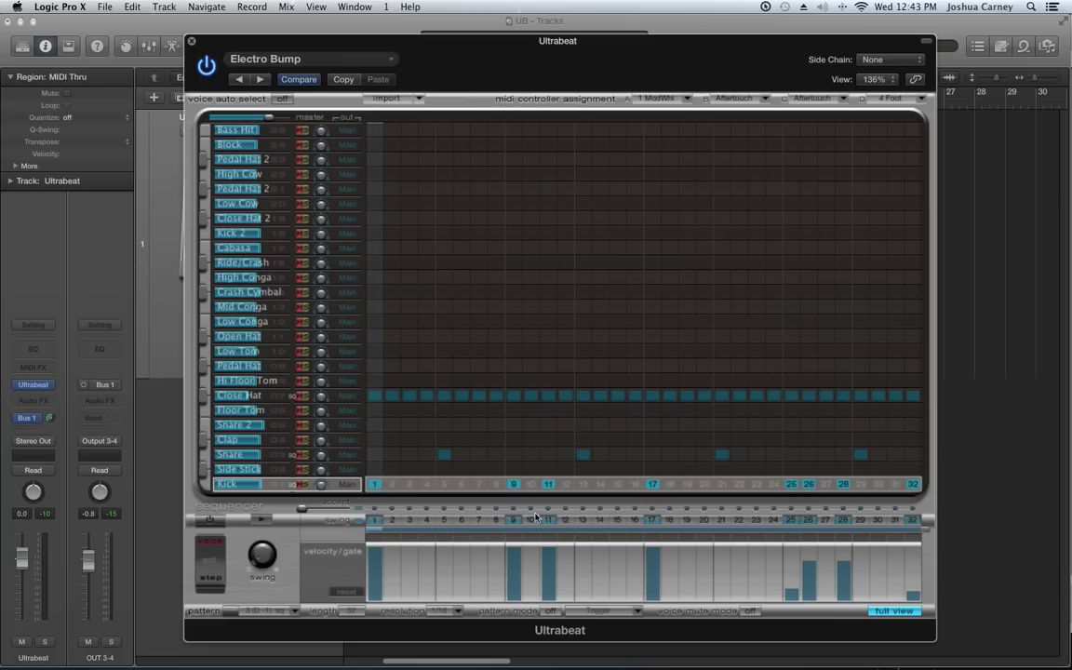
{"action": "left_click_drag", "start_coordinate": [460, 44], "coordinate": [506, 25]}
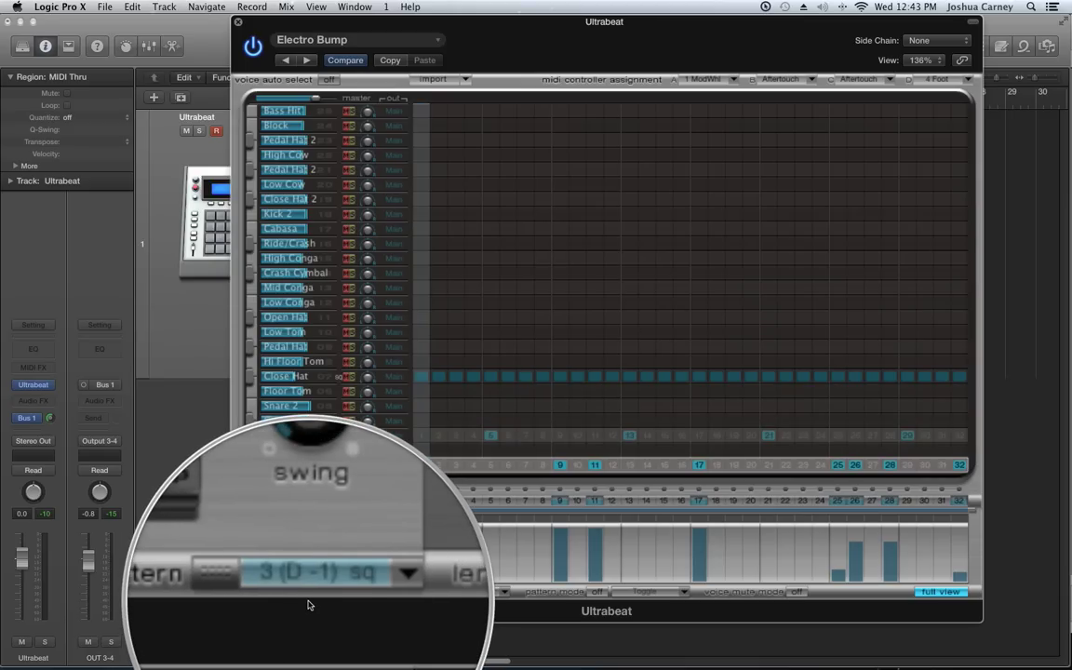
{"action": "left_click", "coordinate": [307, 593]}
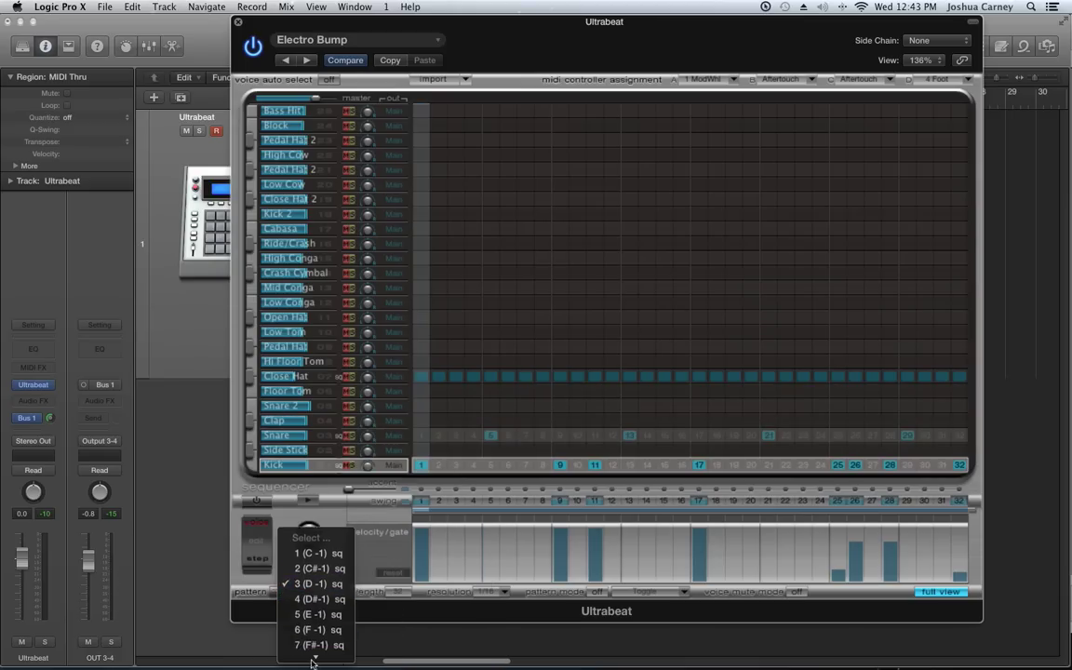
{"action": "mouse_move", "coordinate": [312, 663]}
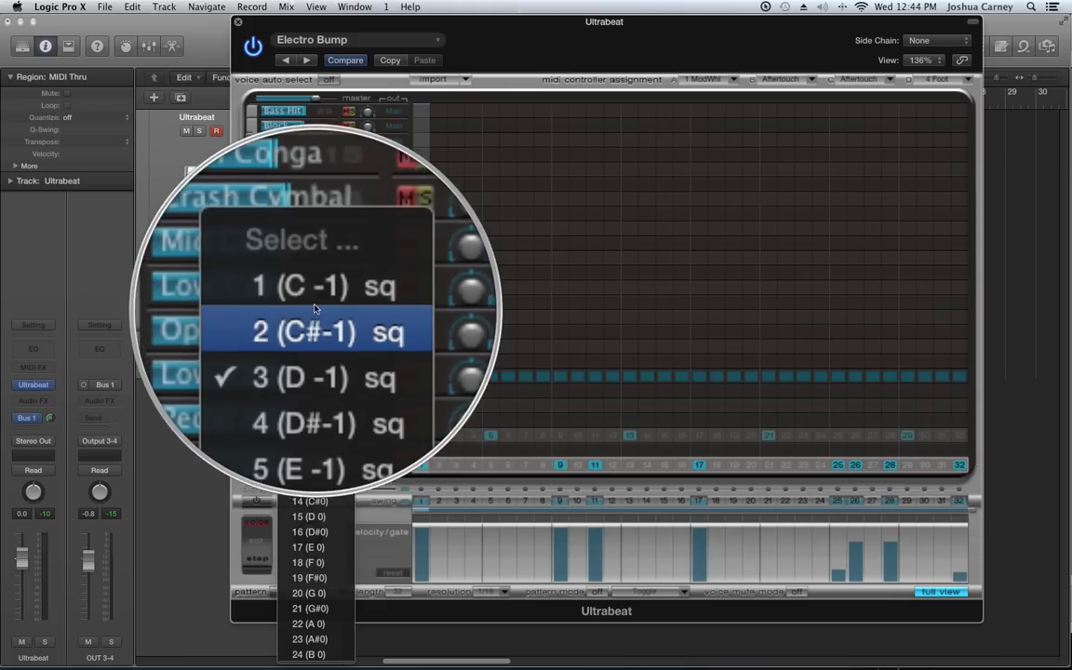
{"action": "left_click", "coordinate": [314, 305]}
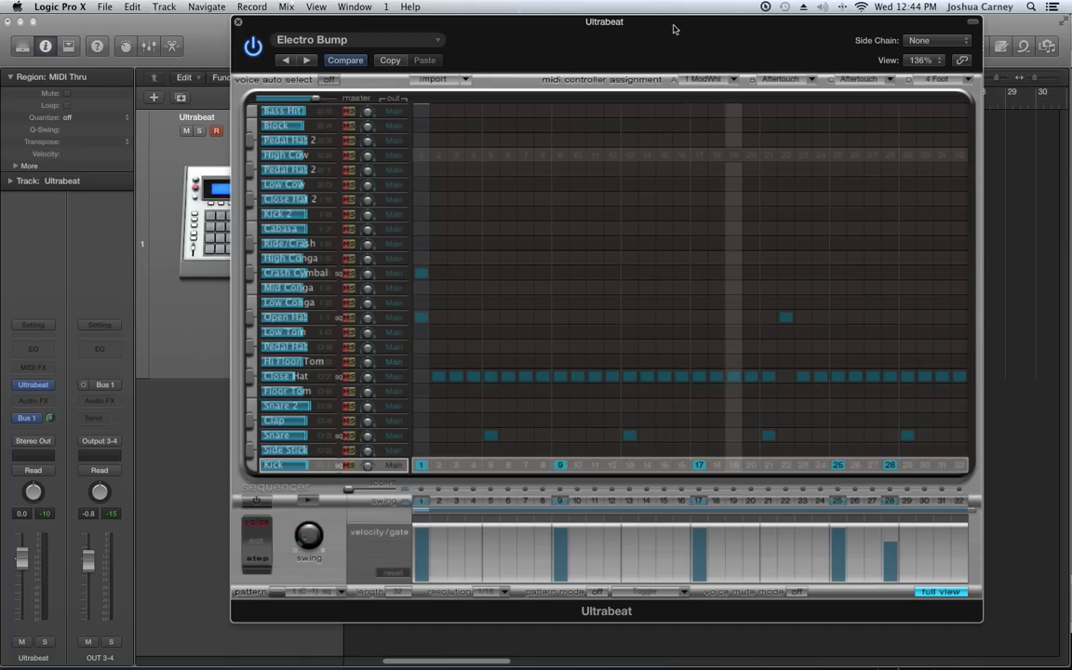
- Return the project playhead to bar 1 and start playing pattern 1 in the Ultrabeat sequencer
{"action": "left_click_drag", "start_coordinate": [674, 29], "coordinate": [655, 358]}
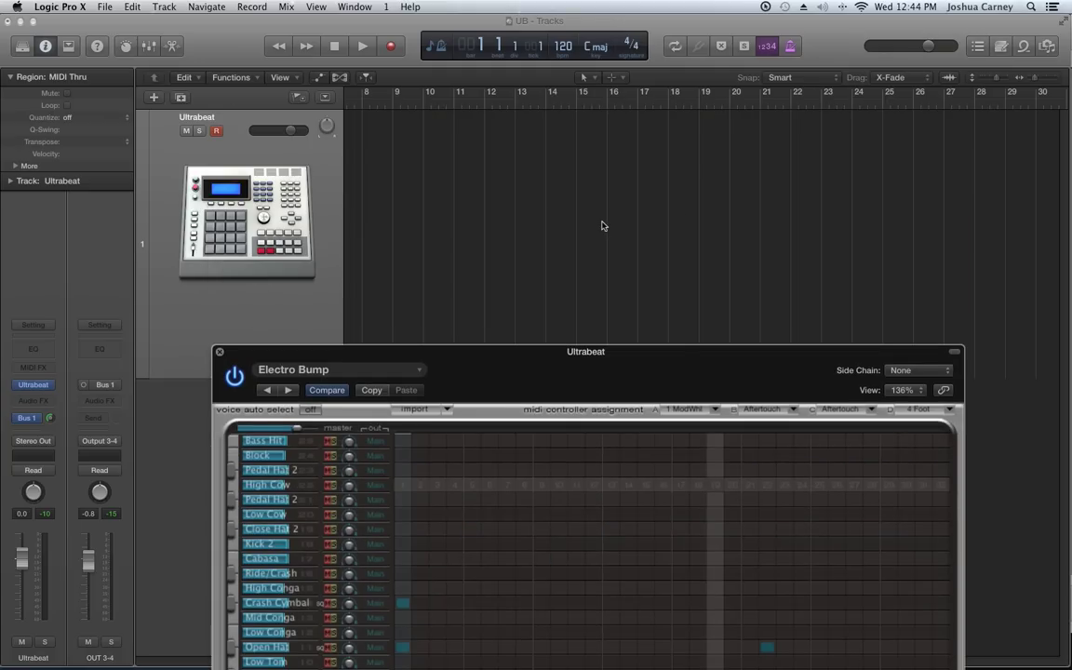
{"action": "key", "text": "Return"}
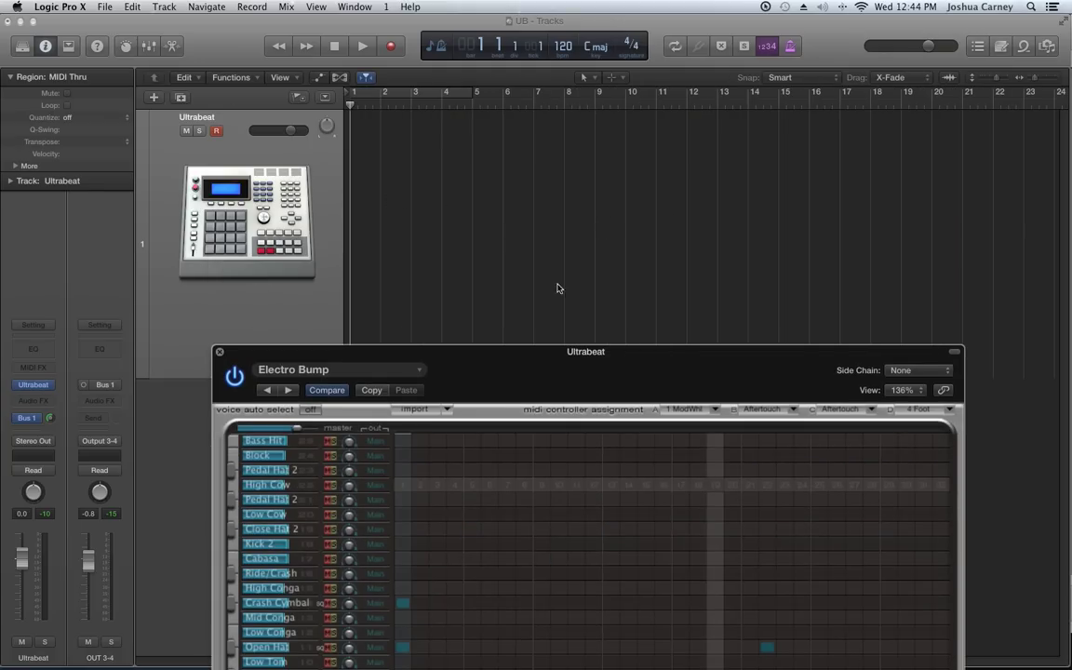
{"action": "left_click_drag", "start_coordinate": [654, 360], "coordinate": [743, 30]}
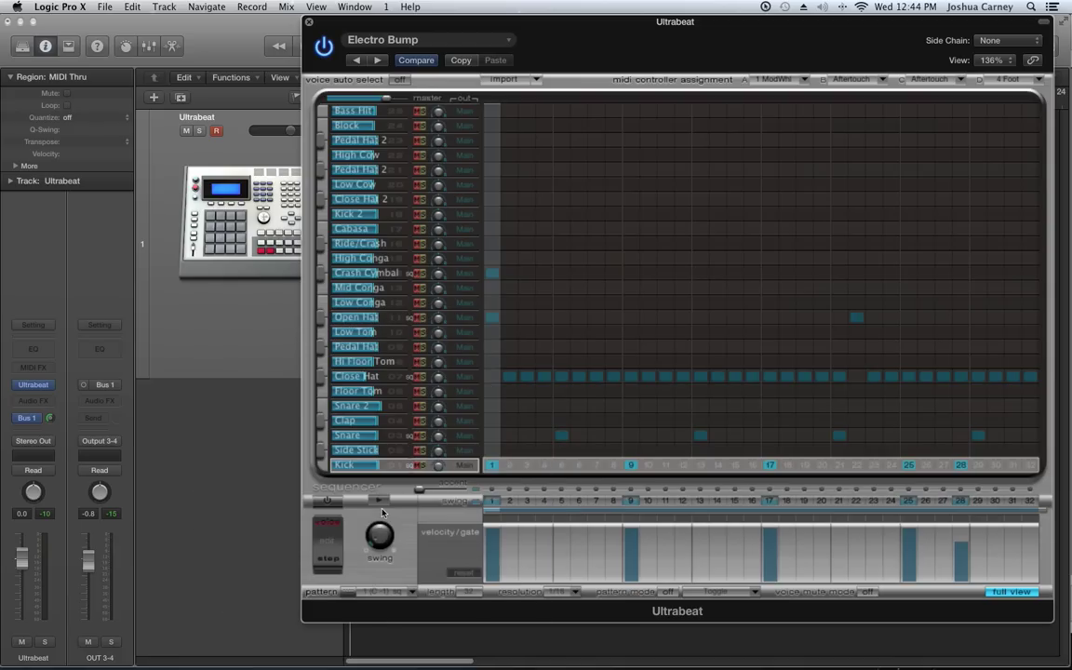
{"action": "left_click", "coordinate": [377, 502]}
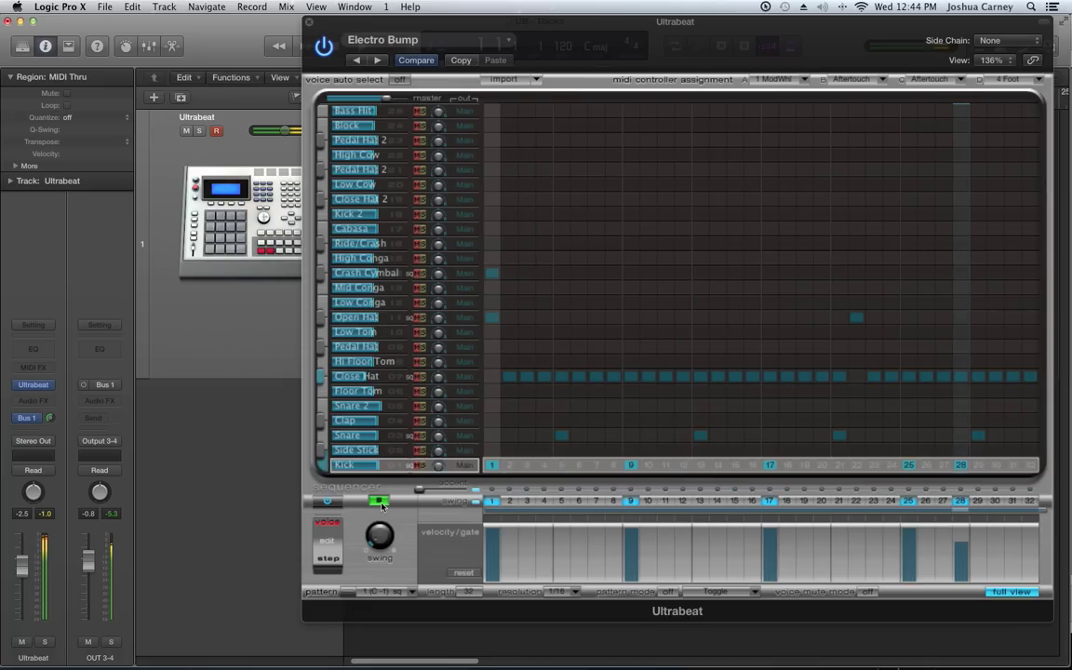
- Play pattern 8 (G -1) in the sequencer and lower the Ultrabeat channel's volume to -4.2 dB
{"action": "left_click", "coordinate": [388, 592]}
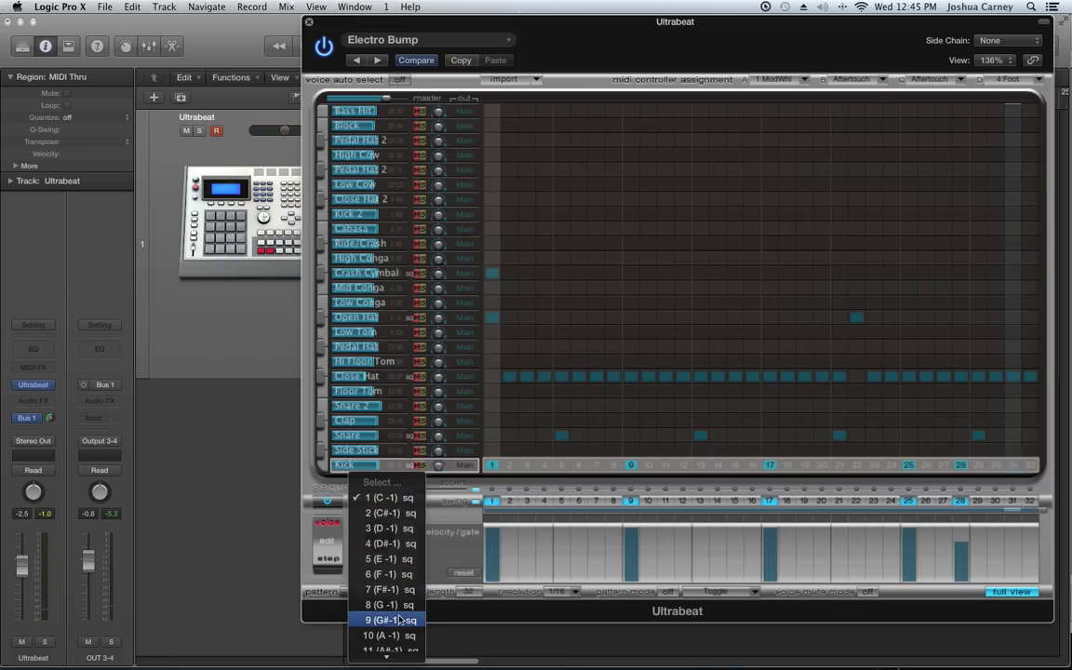
{"action": "left_click", "coordinate": [386, 605]}
{"action": "key", "text": "space"}
{"action": "scroll", "coordinate": [28, 566], "scroll_direction": "down", "scroll_amount": 2}
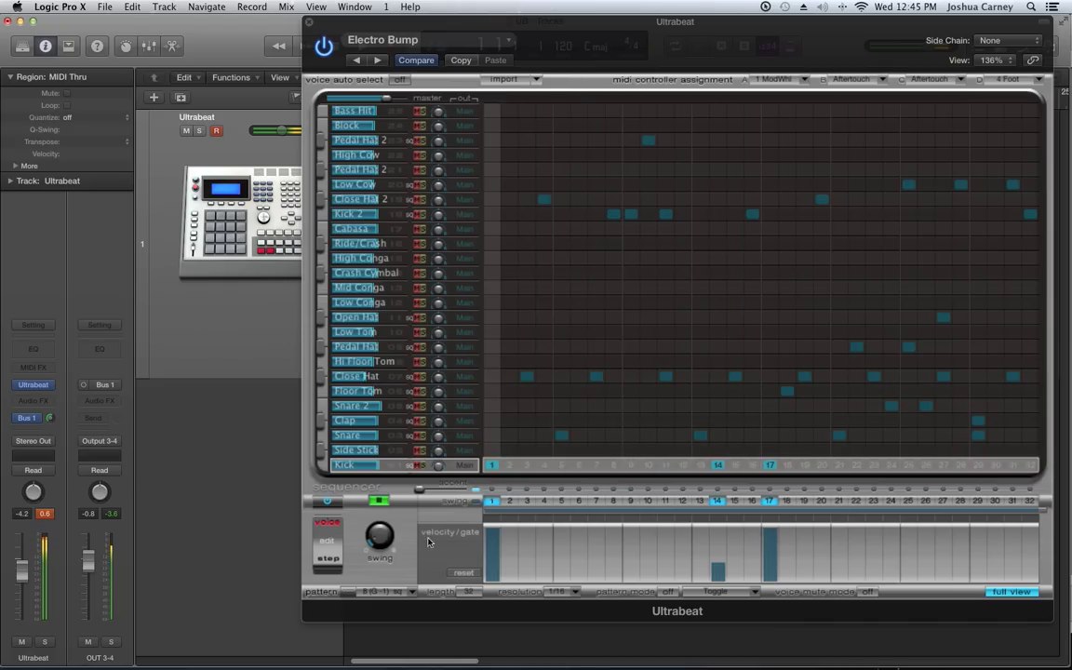
- Insert the stereo Waves L1+ Ultramaximizer as an audio effect on the Ultrabeat channel strip
{"action": "left_click", "coordinate": [41, 400]}
{"action": "mouse_move", "coordinate": [51, 556]}
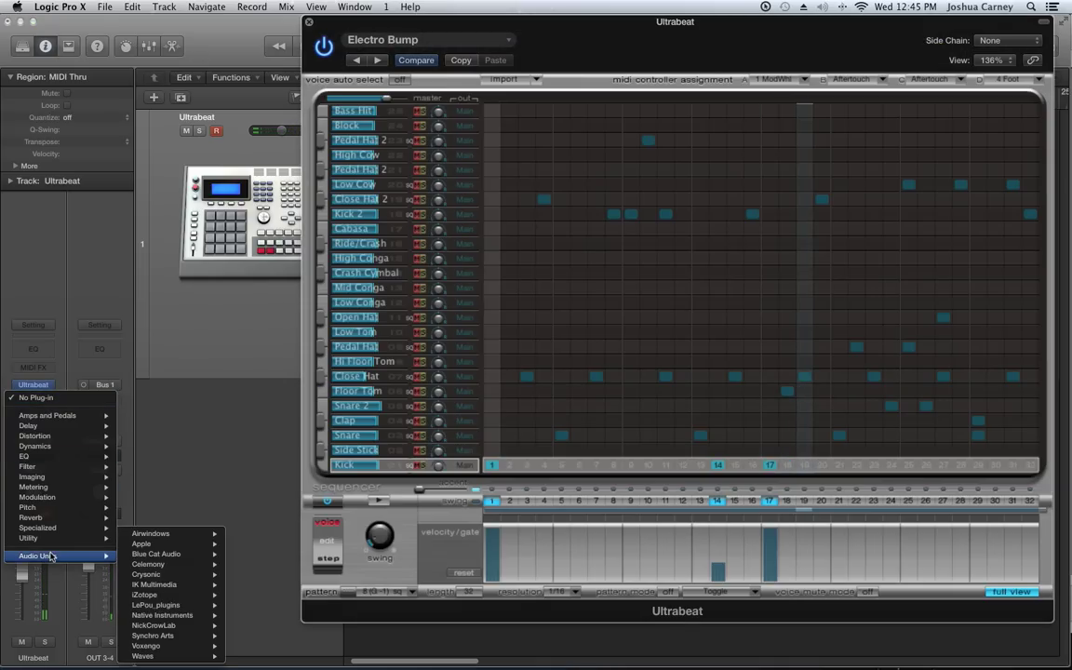
{"action": "mouse_move", "coordinate": [144, 656]}
{"action": "mouse_move", "coordinate": [261, 627]}
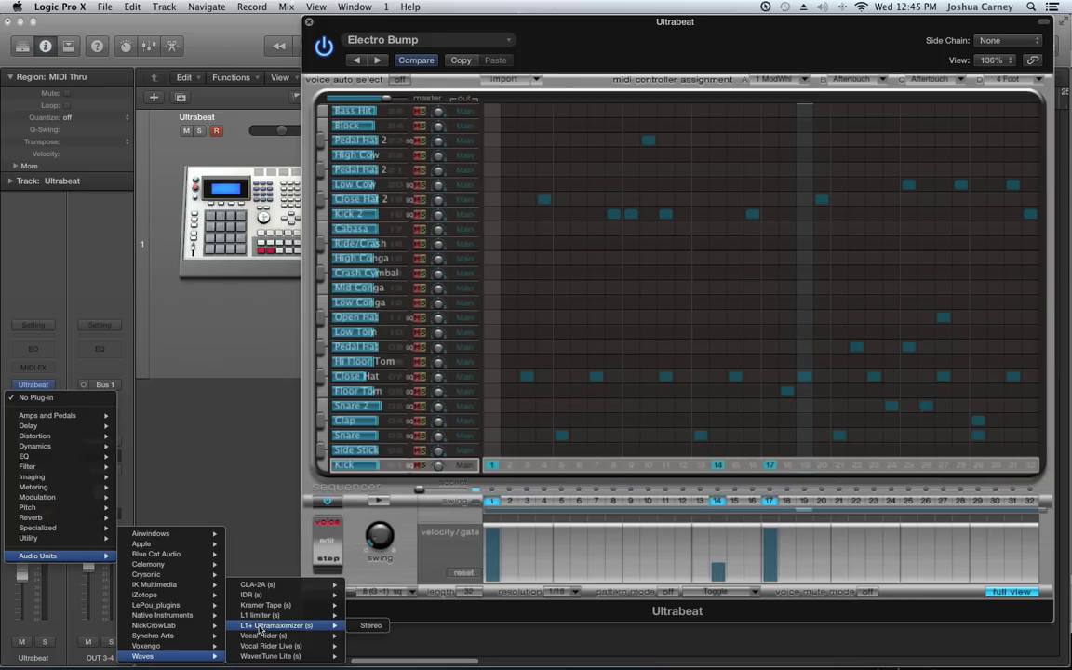
{"action": "left_click", "coordinate": [371, 626]}
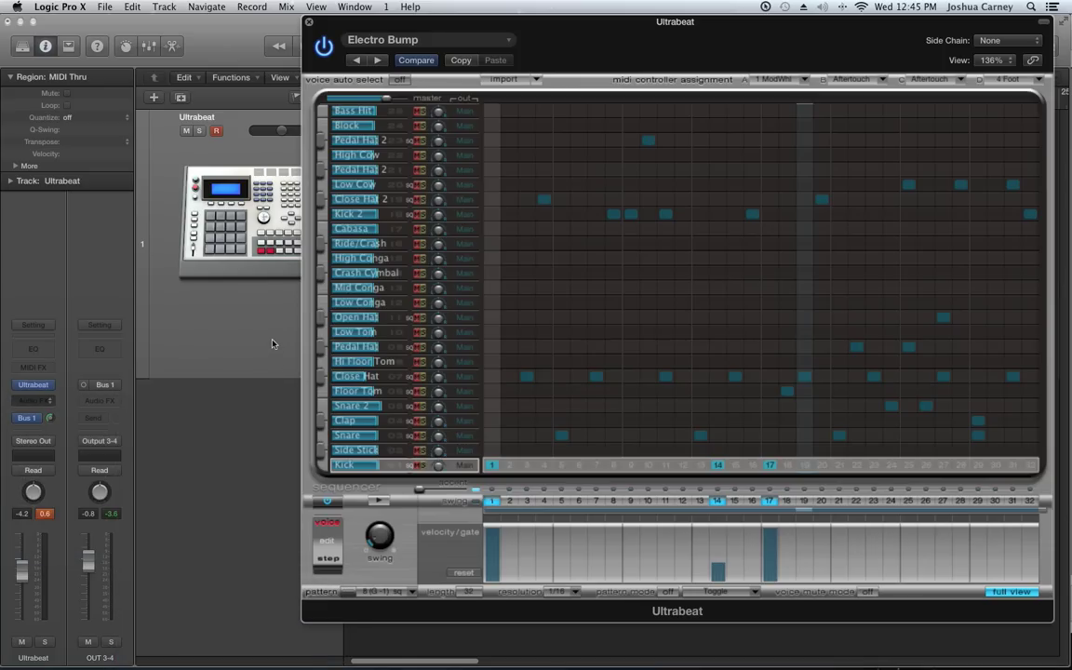
{"action": "left_click_drag", "start_coordinate": [191, 137], "coordinate": [191, 140]}
{"action": "left_click", "coordinate": [40, 55]}
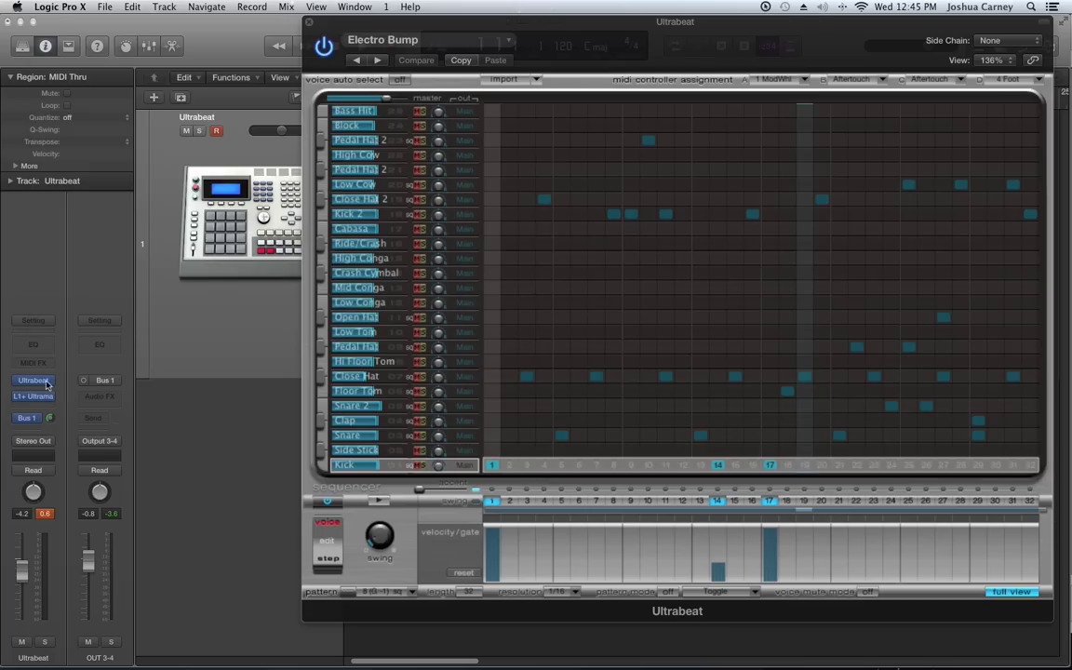
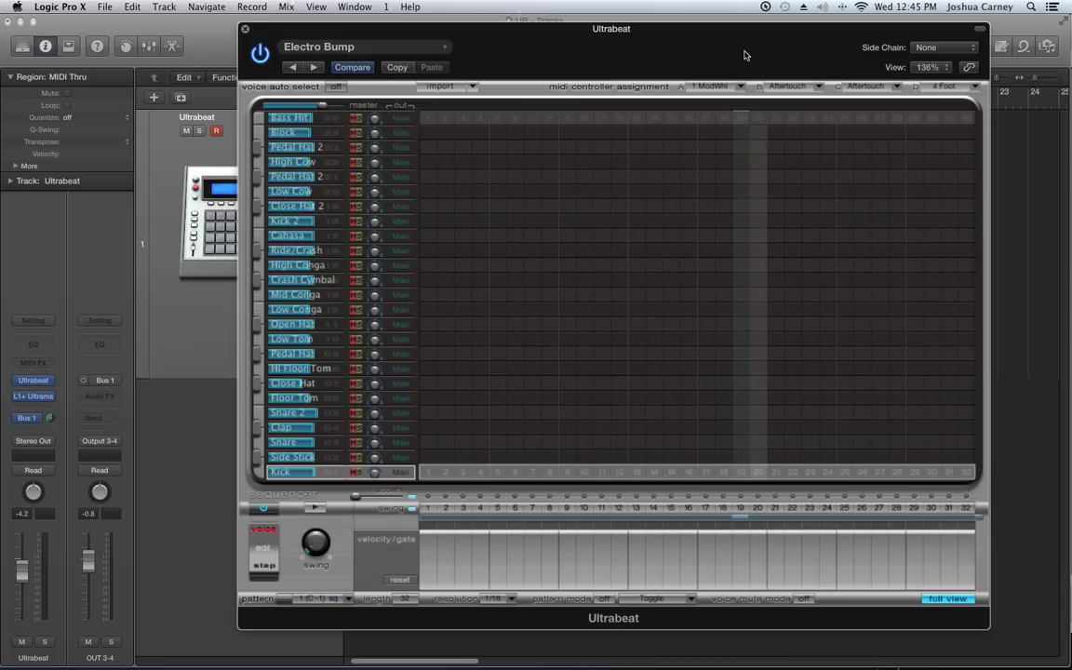
- Play the empty pattern 1 (C -1) briefly in the Ultrabeat sequencer and stop it
{"action": "left_click_drag", "start_coordinate": [631, 31], "coordinate": [596, 295]}
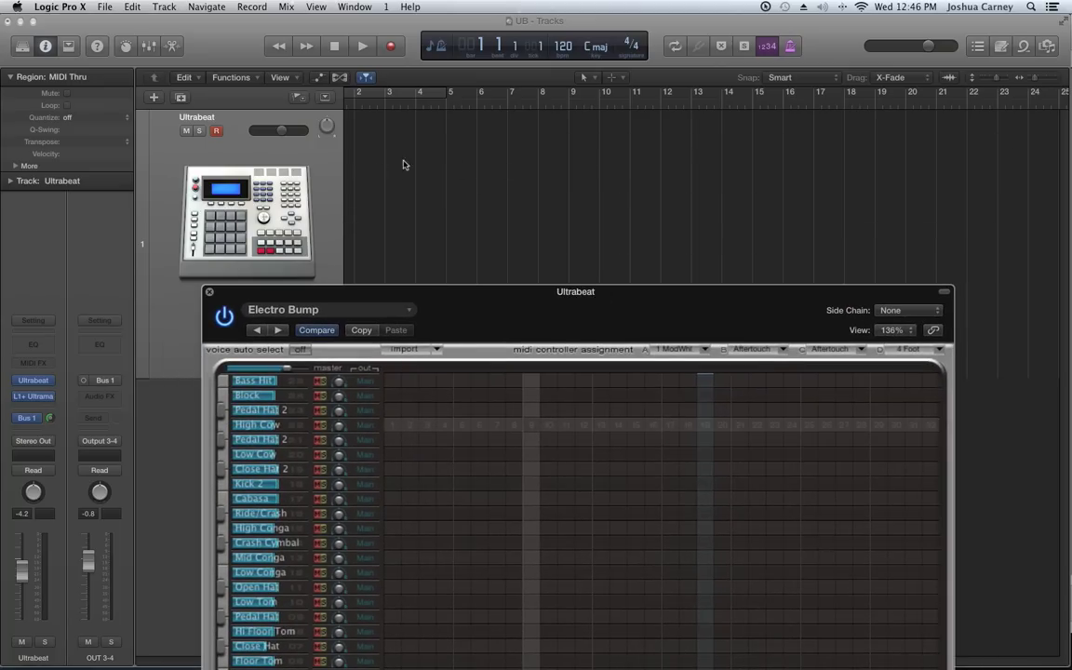
{"action": "left_click_drag", "start_coordinate": [568, 296], "coordinate": [580, 26]}
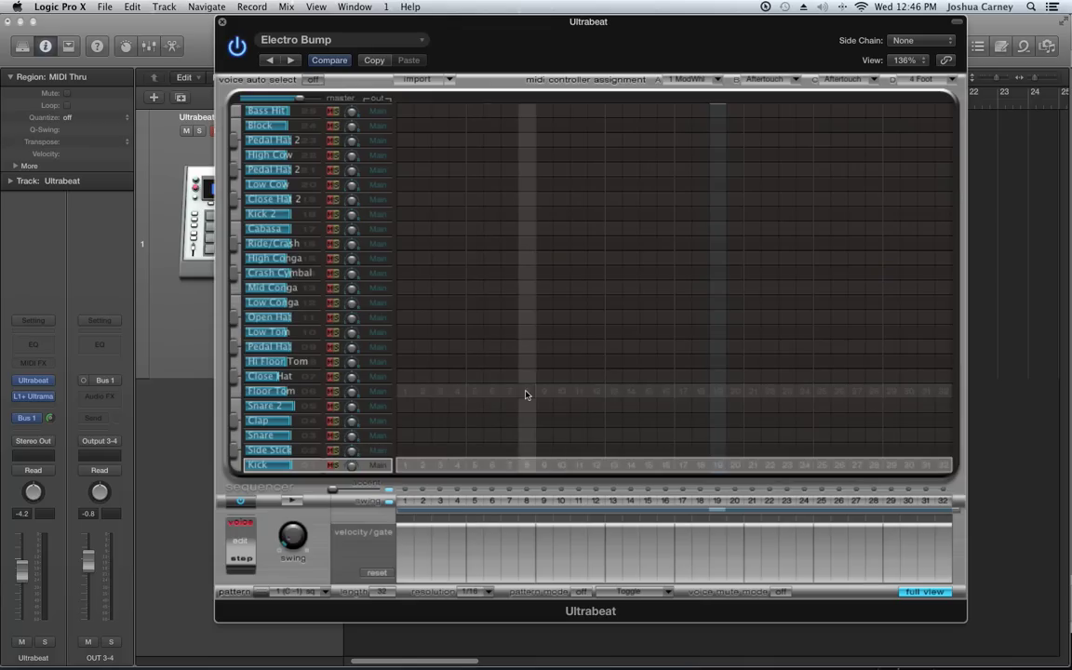
{"action": "left_click", "coordinate": [293, 501]}
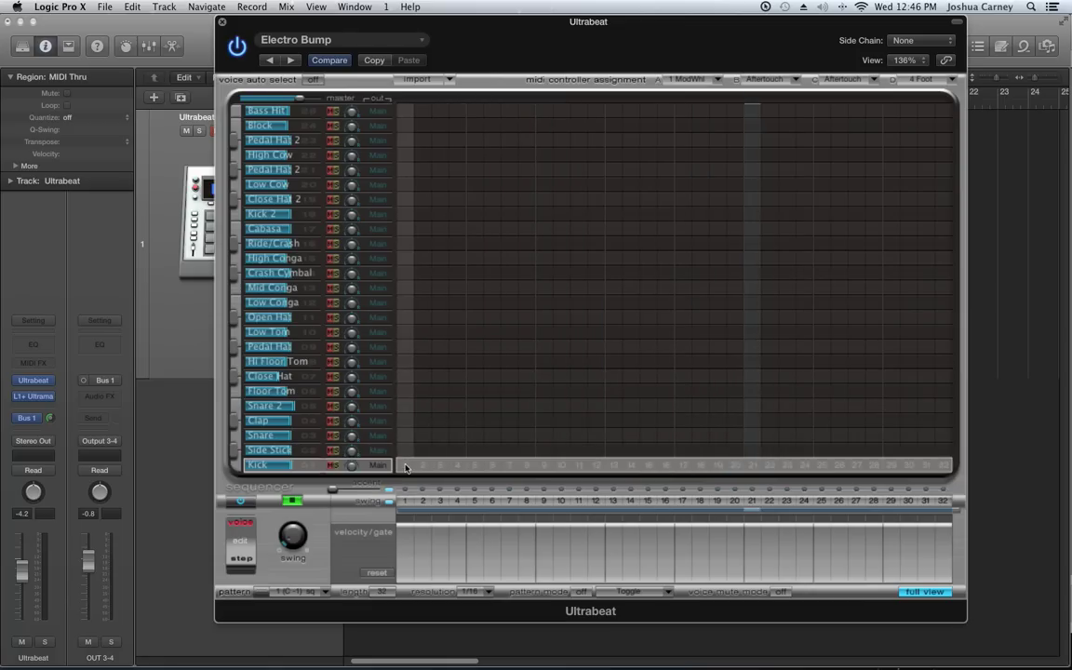
{"action": "left_click", "coordinate": [294, 502]}
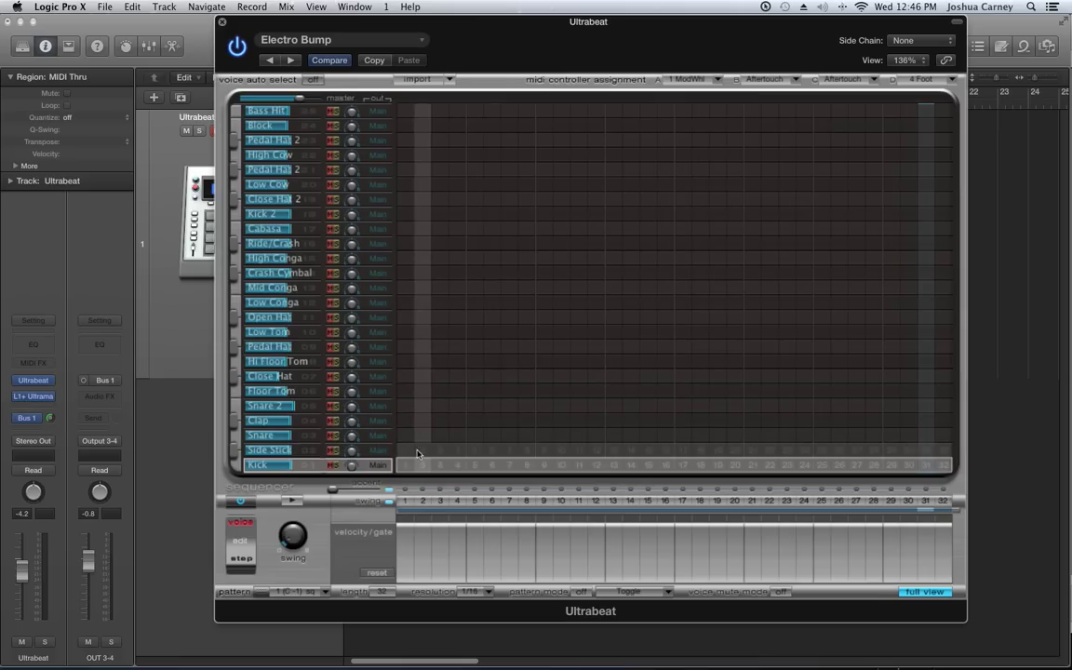
{"action": "right_click", "coordinate": [407, 370]}
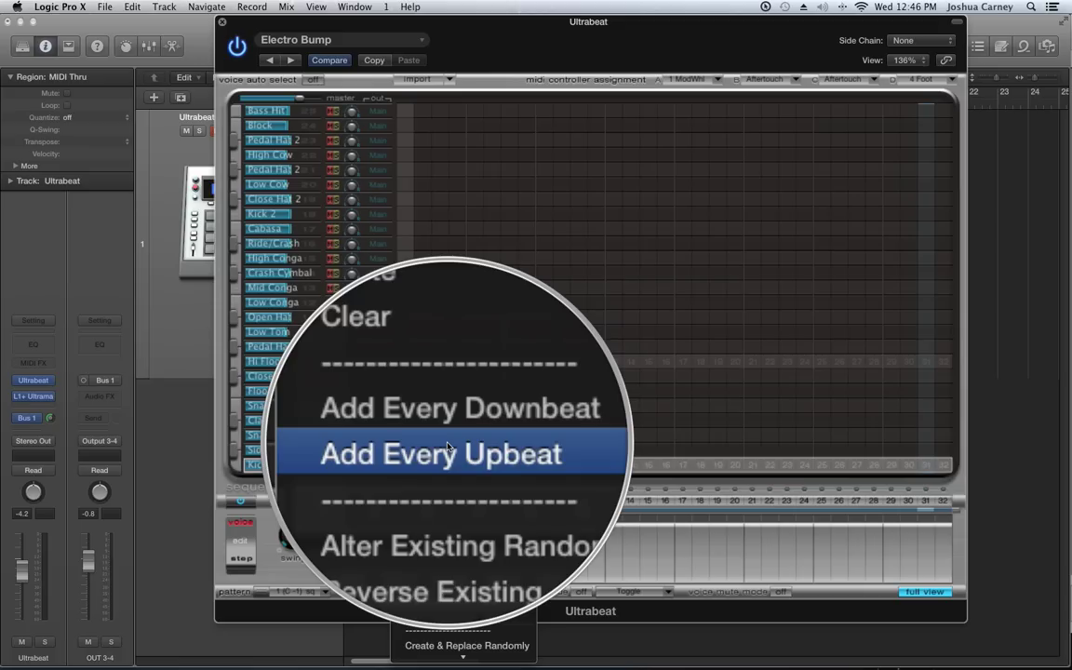
{"action": "left_click", "coordinate": [353, 496]}
{"action": "left_click", "coordinate": [291, 503]}
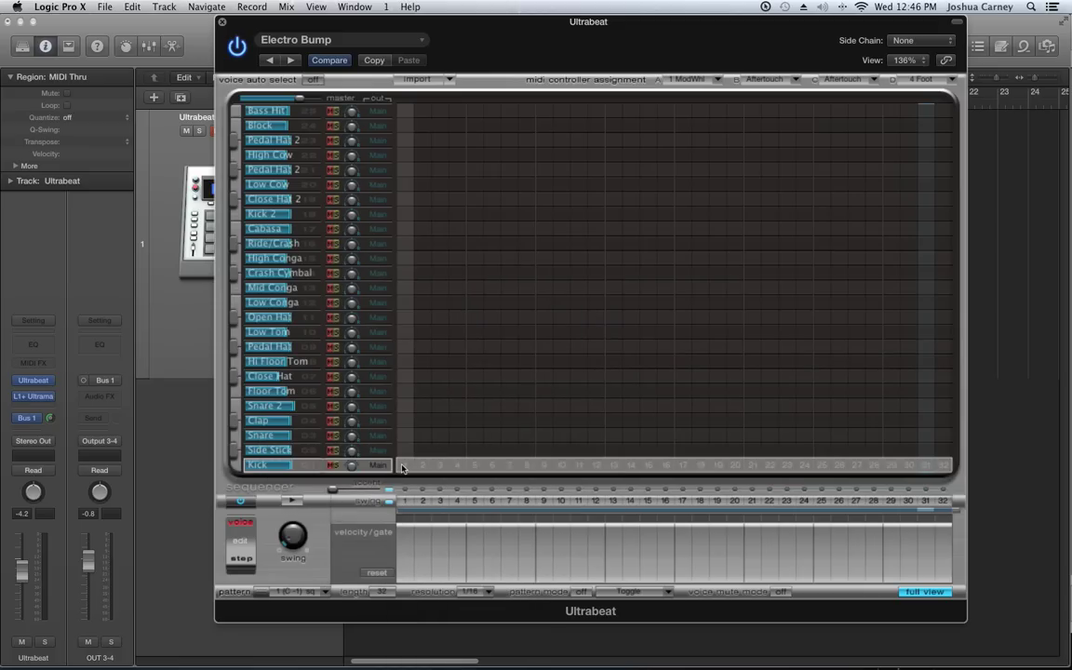
- Fill the Kick row on every downbeat and the Open Hat row on every upbeat, auditioning the kick pattern in between
{"action": "right_click", "coordinate": [402, 467]}
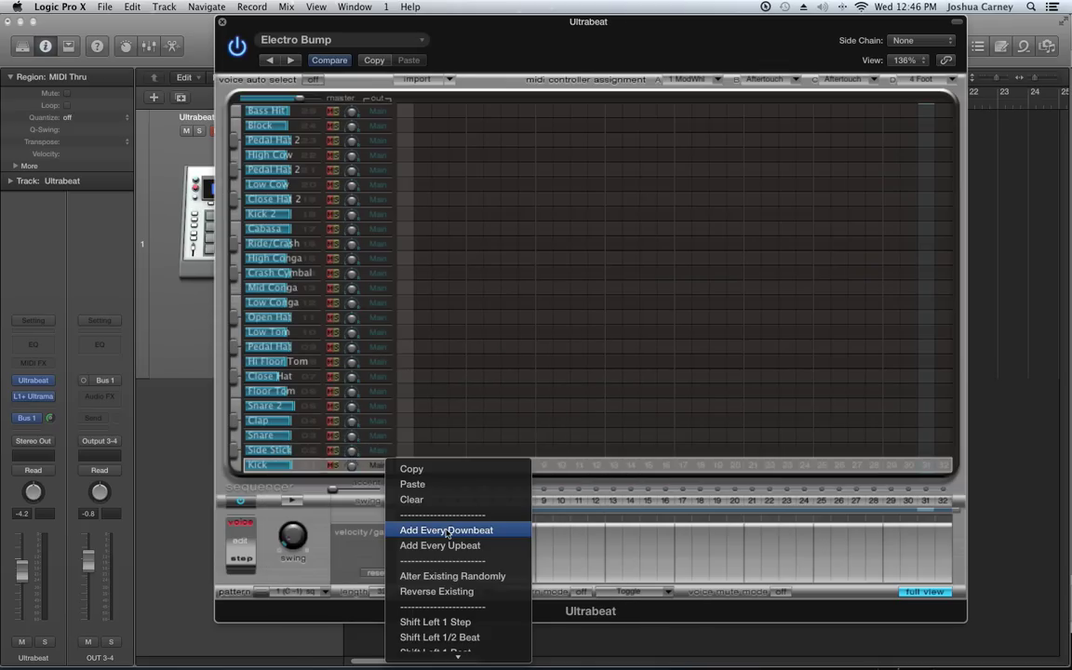
{"action": "left_click", "coordinate": [448, 530]}
{"action": "key", "text": "space"}
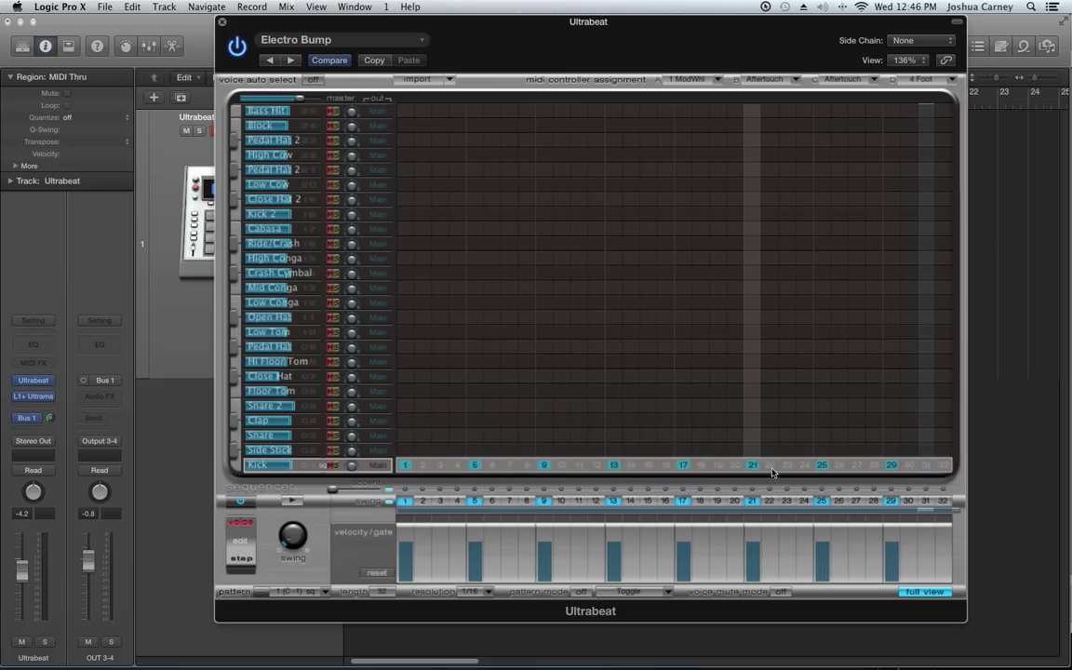
{"action": "left_click", "coordinate": [295, 504]}
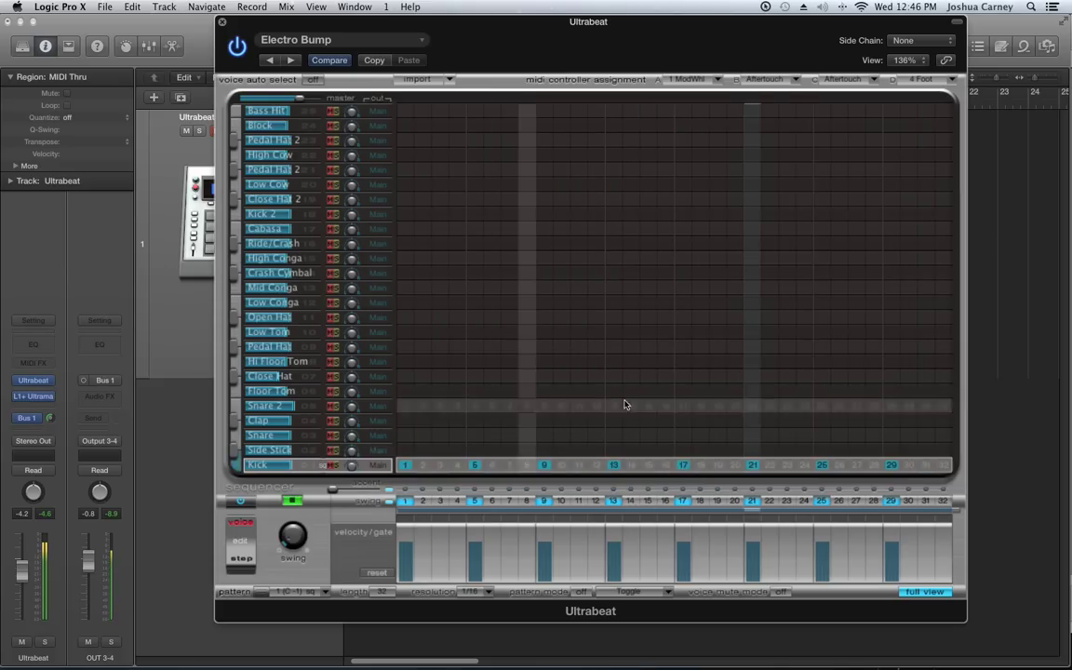
{"action": "left_click", "coordinate": [291, 503]}
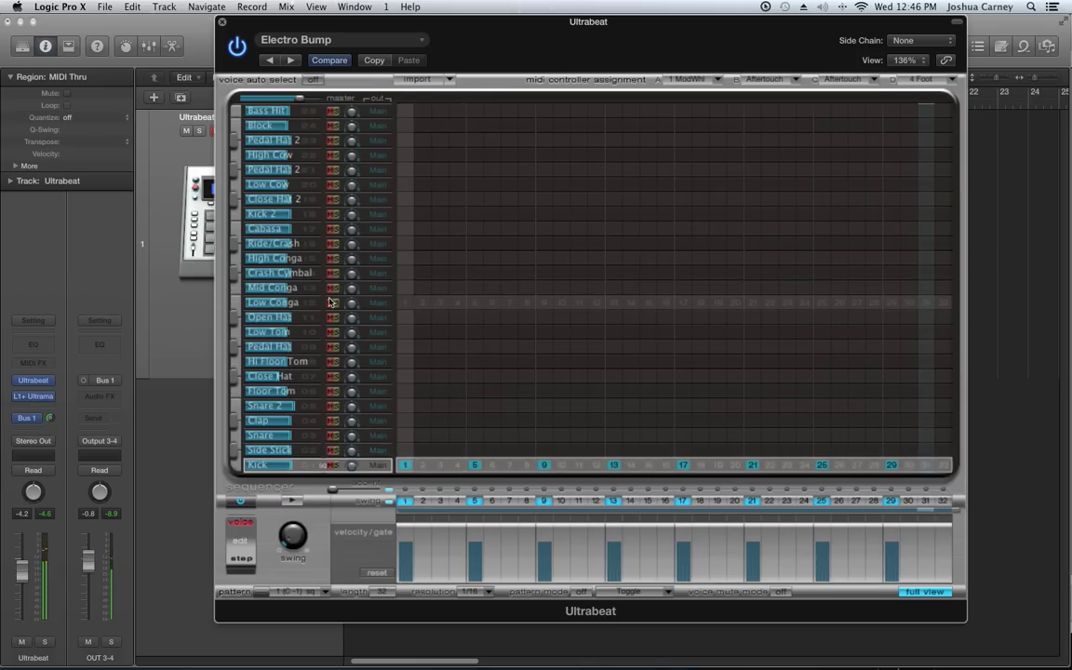
{"action": "right_click", "coordinate": [403, 319]}
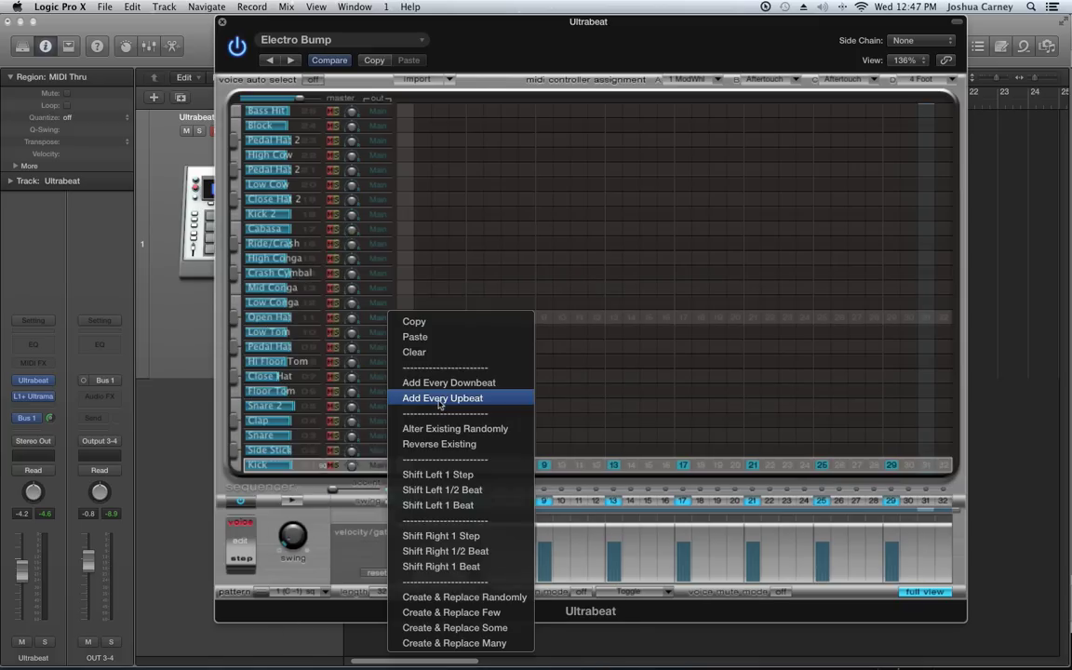
{"action": "left_click", "coordinate": [441, 399]}
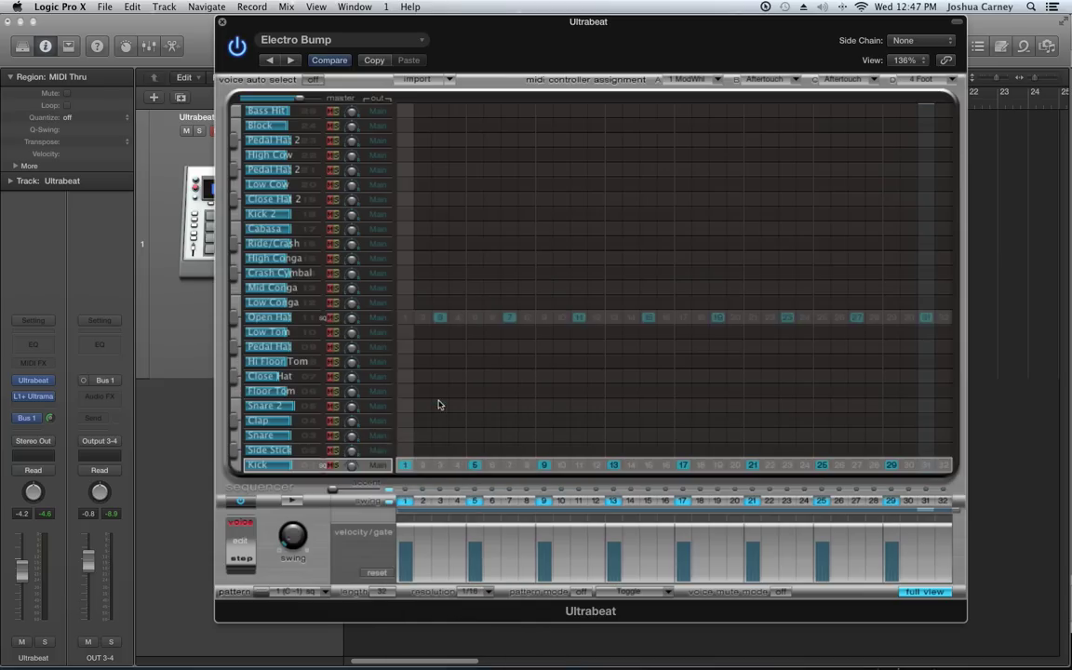
- With the sequencer playing, place Kick hits on steps 1 and 17 and Snare and Clap hits on steps 9 and 25
{"action": "left_click", "coordinate": [296, 502]}
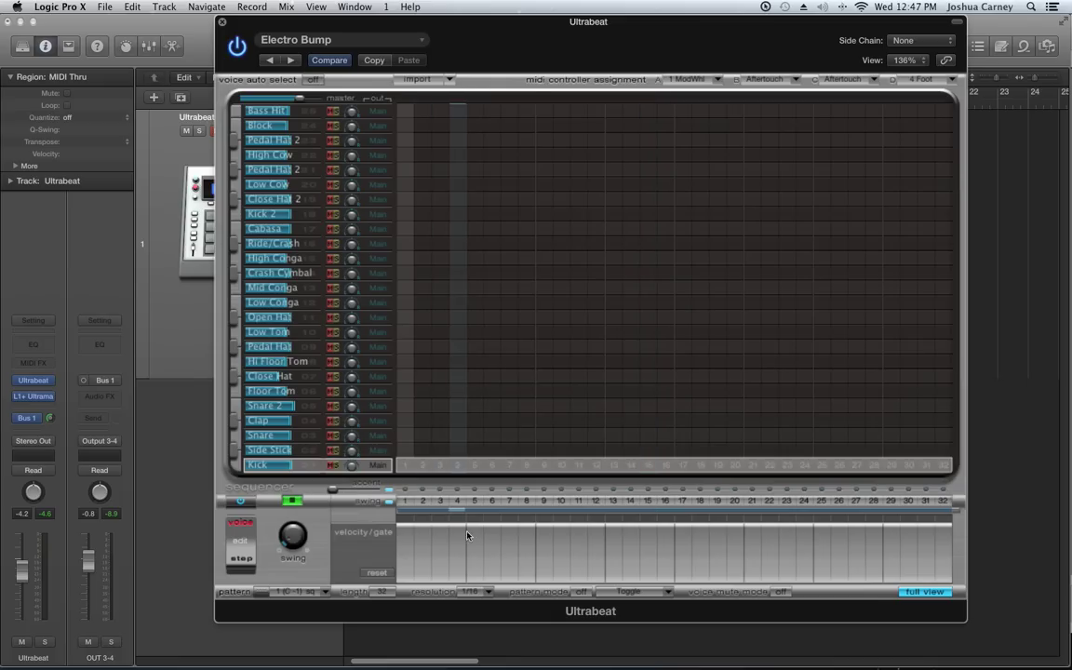
{"action": "left_click", "coordinate": [404, 501]}
{"action": "left_click", "coordinate": [544, 465]}
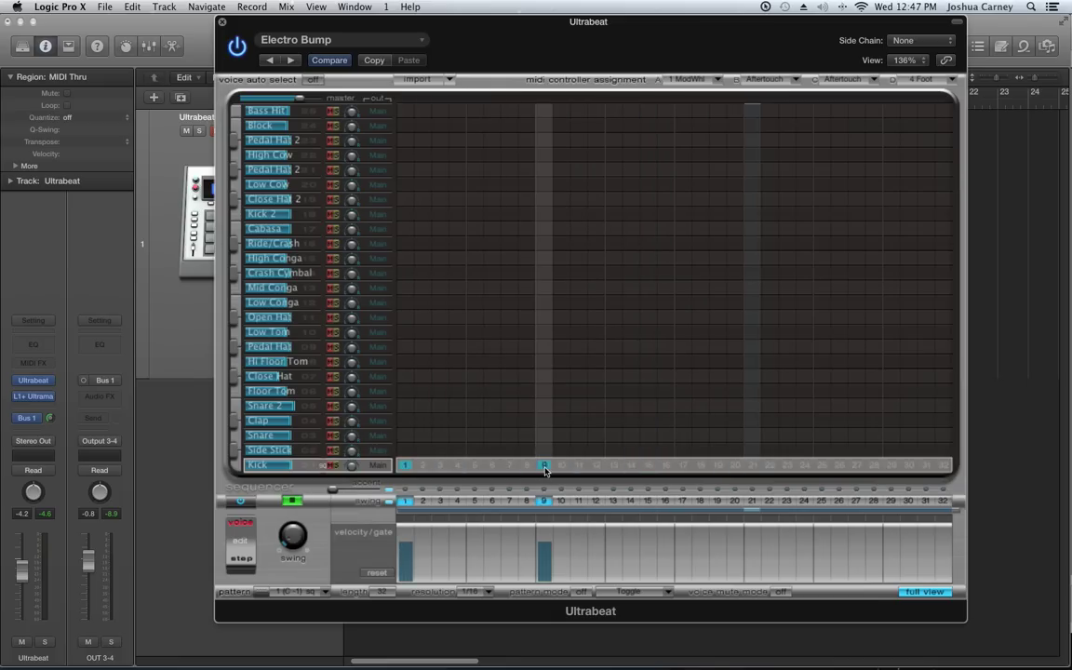
{"action": "left_click", "coordinate": [543, 464]}
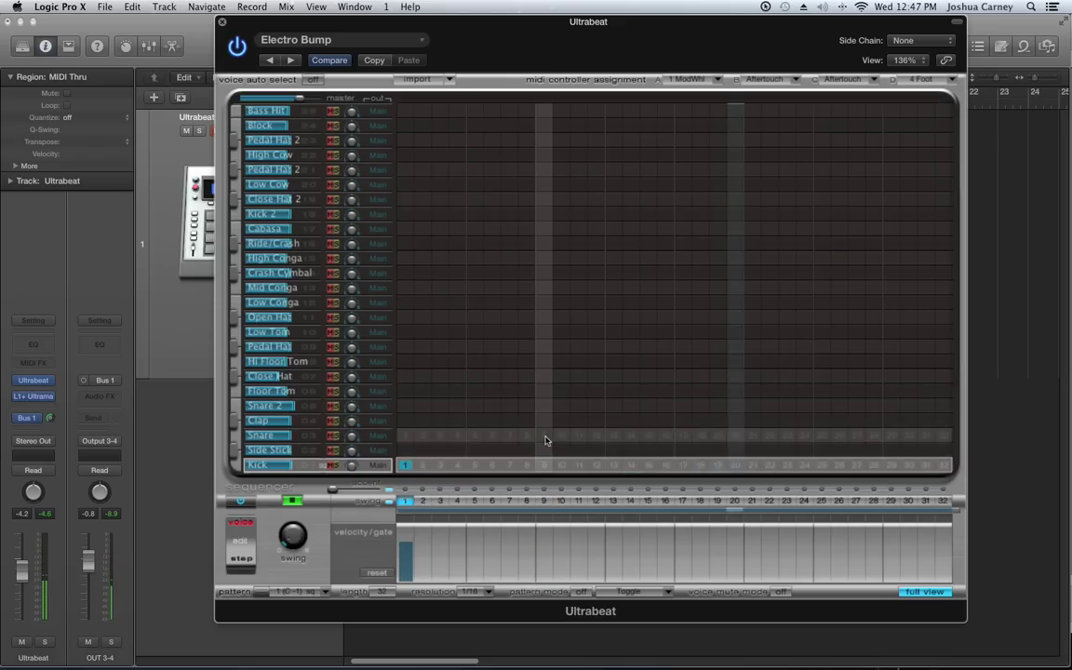
{"action": "left_click", "coordinate": [545, 430]}
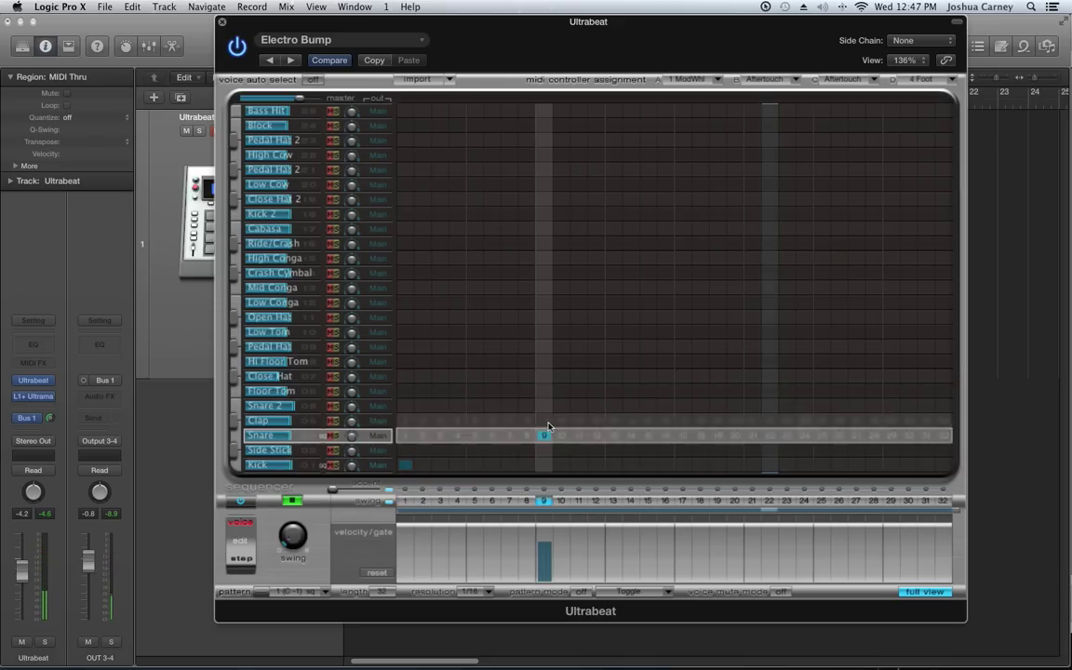
{"action": "left_click", "coordinate": [683, 465]}
{"action": "left_click", "coordinate": [823, 437]}
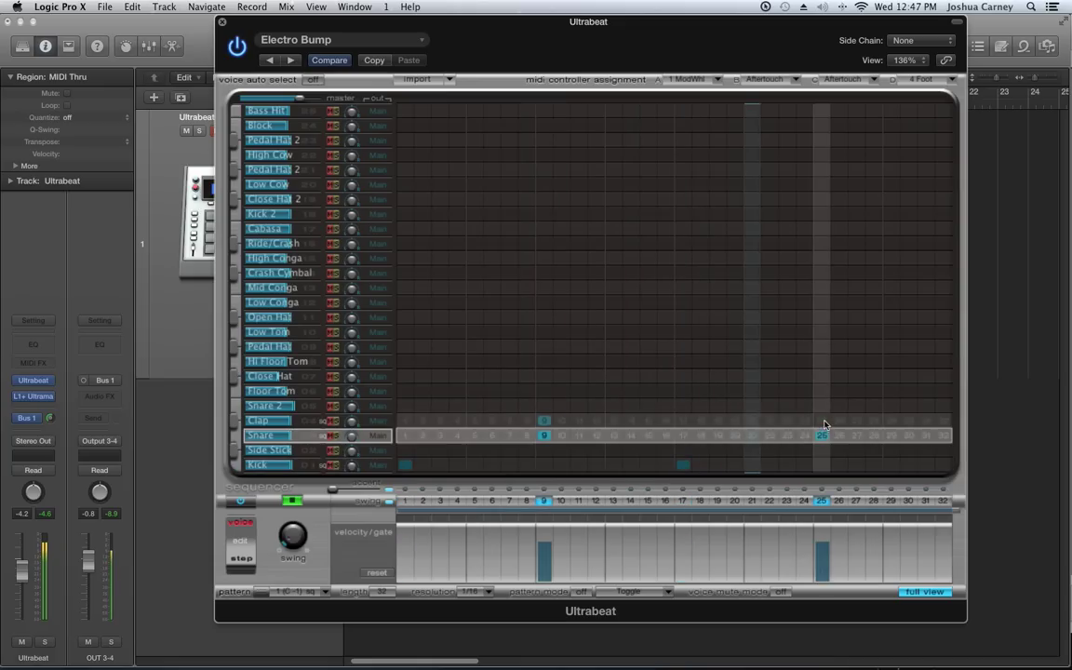
- Add Kick hits on steps 15, 23 and 29 while the pattern plays
{"action": "left_click", "coordinate": [790, 464]}
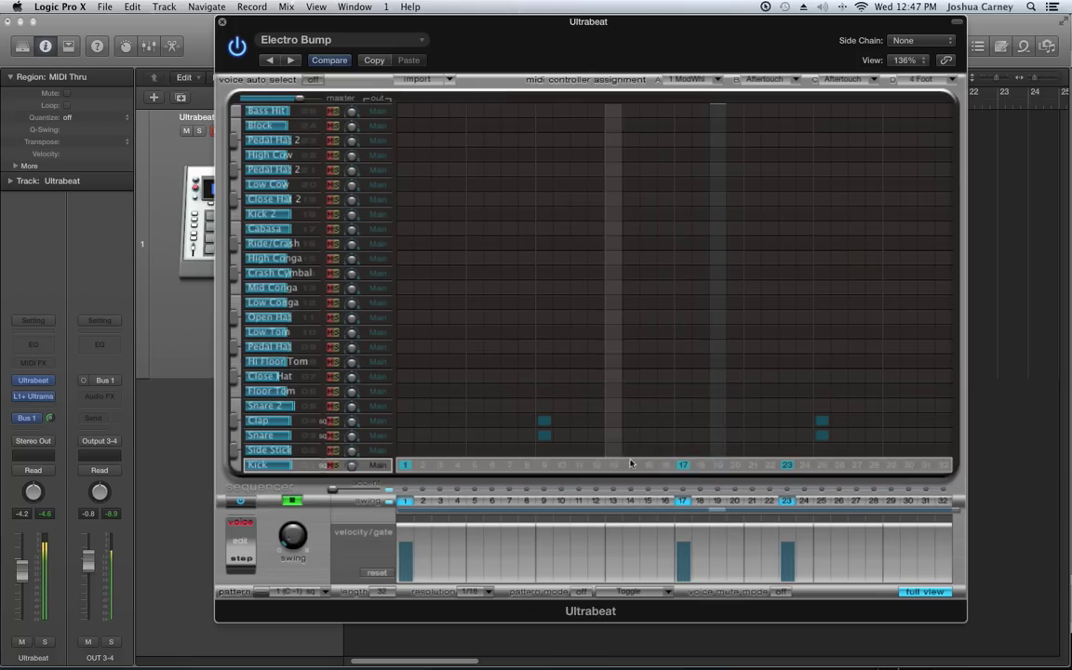
{"action": "left_click", "coordinate": [667, 464]}
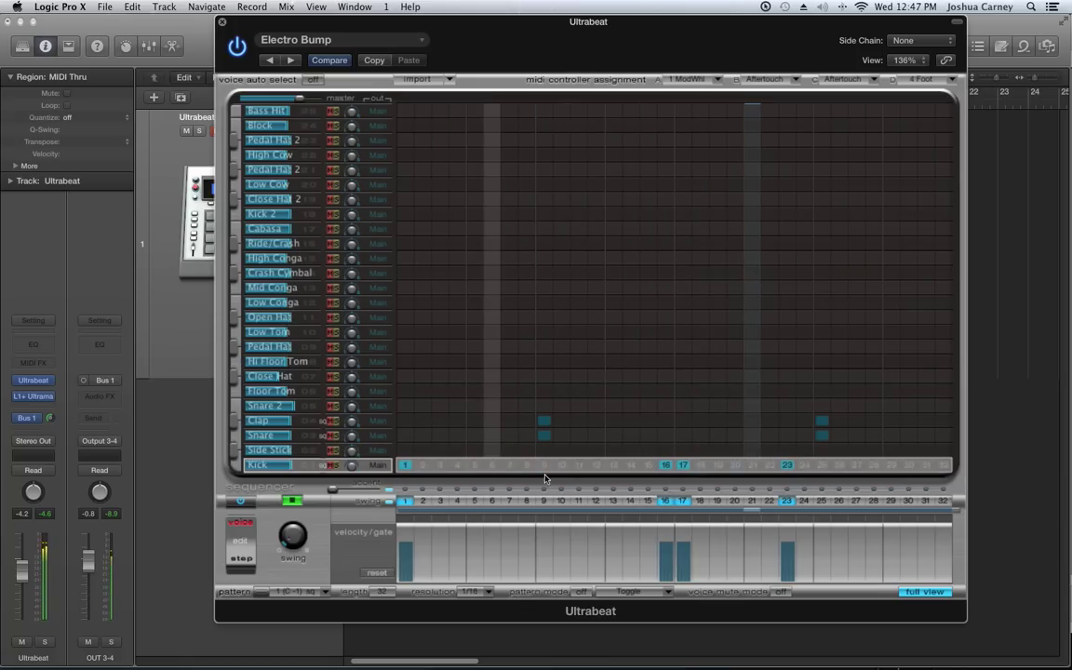
{"action": "left_click", "coordinate": [649, 465]}
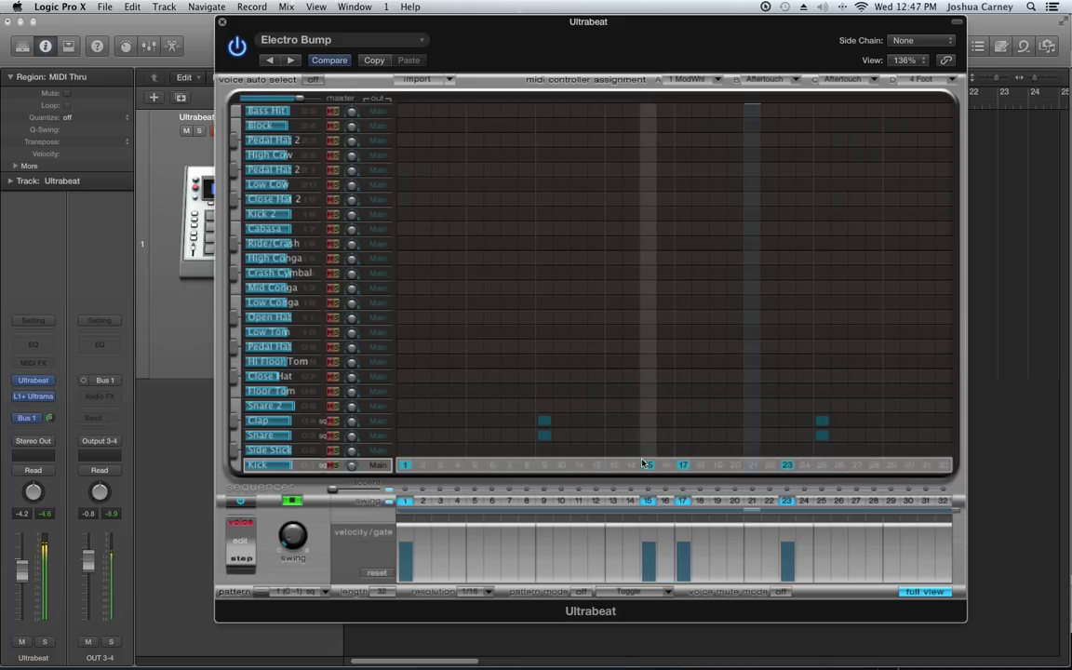
{"action": "left_click", "coordinate": [892, 465]}
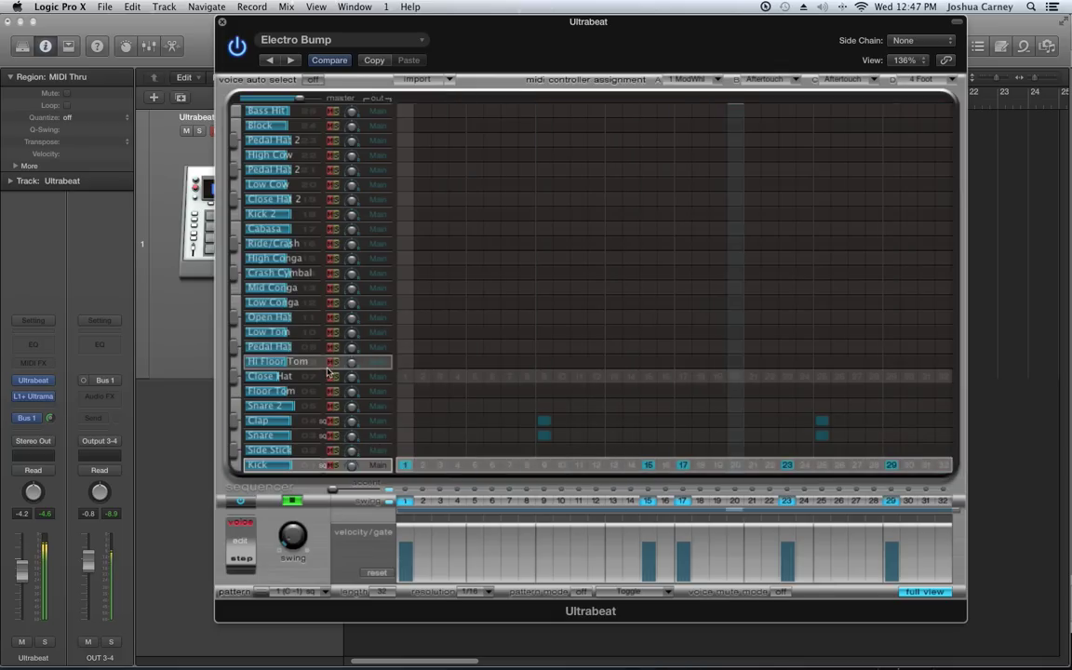
- Fill the Close Hat row on every downbeat and add extra hits on steps 11, 12, 26, 27 and 28
{"action": "right_click", "coordinate": [399, 376]}
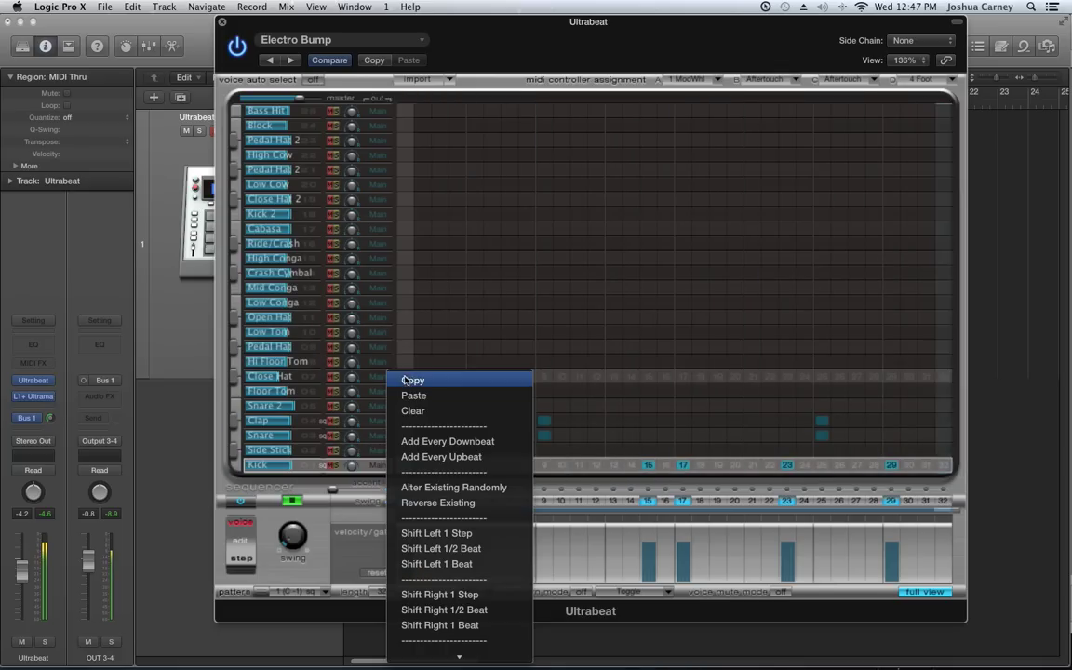
{"action": "left_click", "coordinate": [441, 443]}
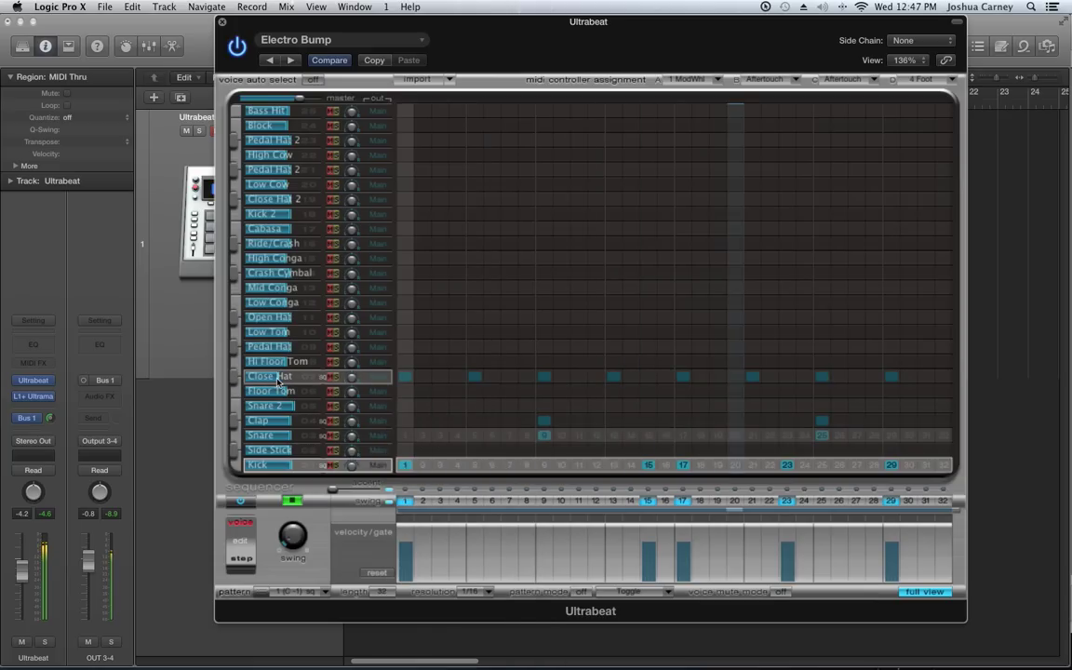
{"action": "left_click", "coordinate": [579, 376]}
{"action": "left_click", "coordinate": [597, 376]}
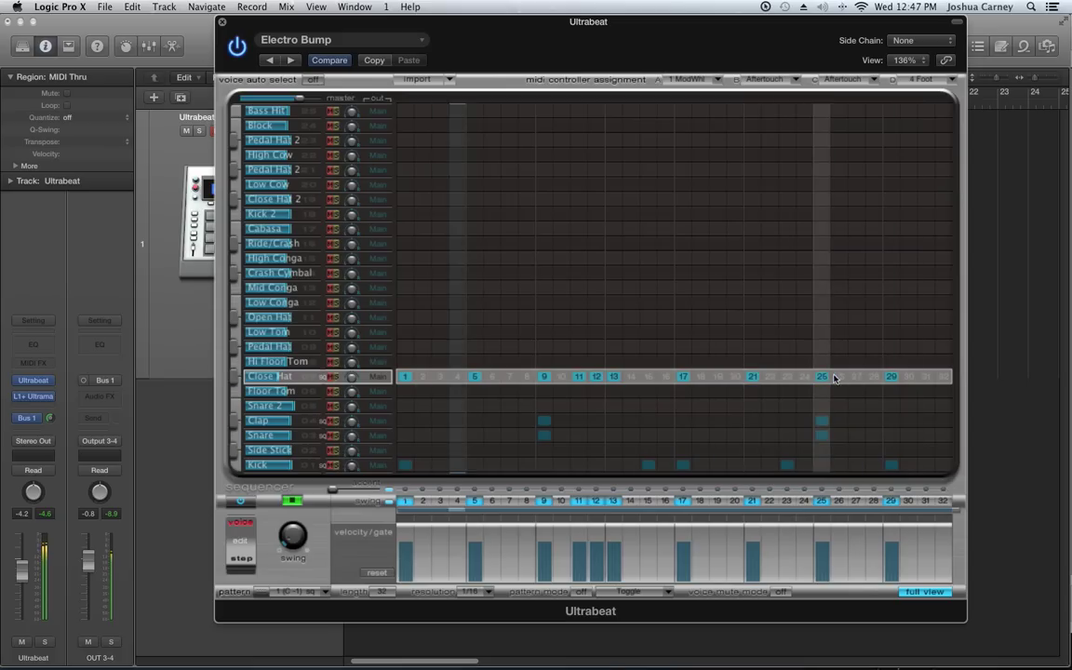
{"action": "left_click_drag", "start_coordinate": [835, 377], "coordinate": [874, 377]}
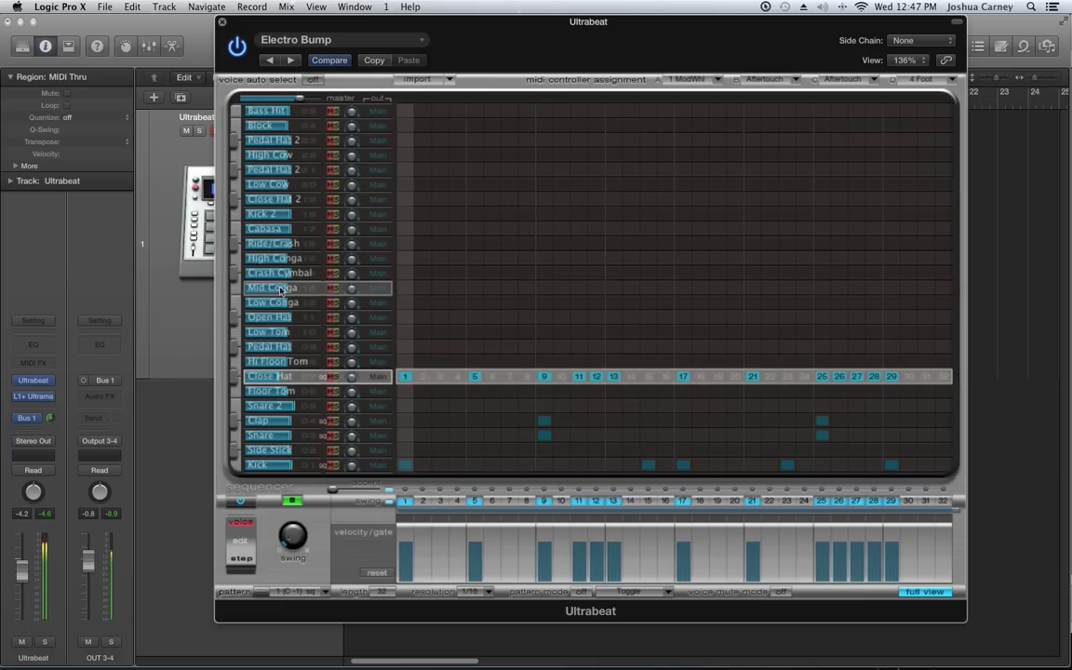
- Place a Crash Cymbal hit on step 1 and remove the Close Hat hit from that step
{"action": "left_click", "coordinate": [405, 272]}
{"action": "left_click", "coordinate": [405, 376]}
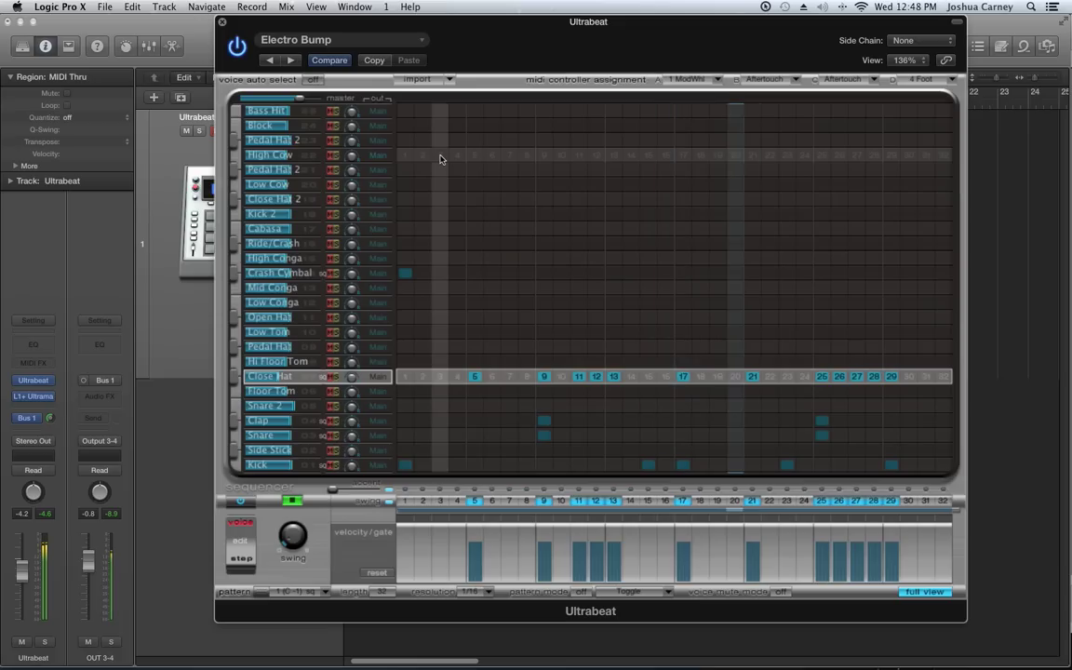
- Add High Cow hits on steps 5, 9, 15, 19 and 23 and a Bass Hit on step 1
{"action": "left_click", "coordinate": [475, 155]}
{"action": "left_click", "coordinate": [544, 156]}
{"action": "left_click", "coordinate": [648, 156]}
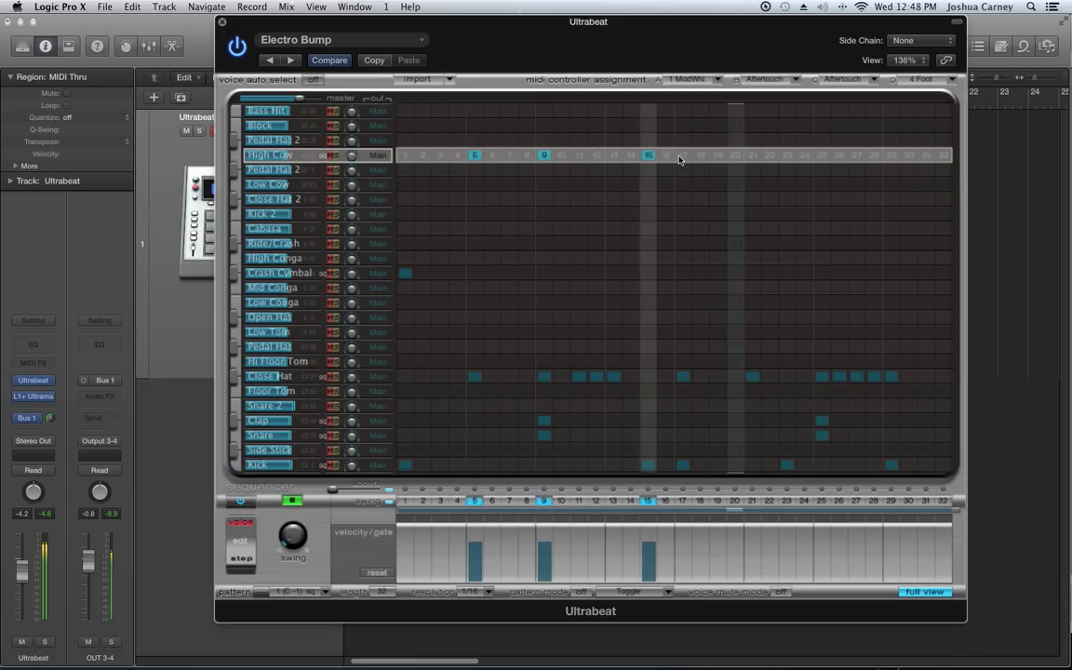
{"action": "left_click", "coordinate": [717, 155]}
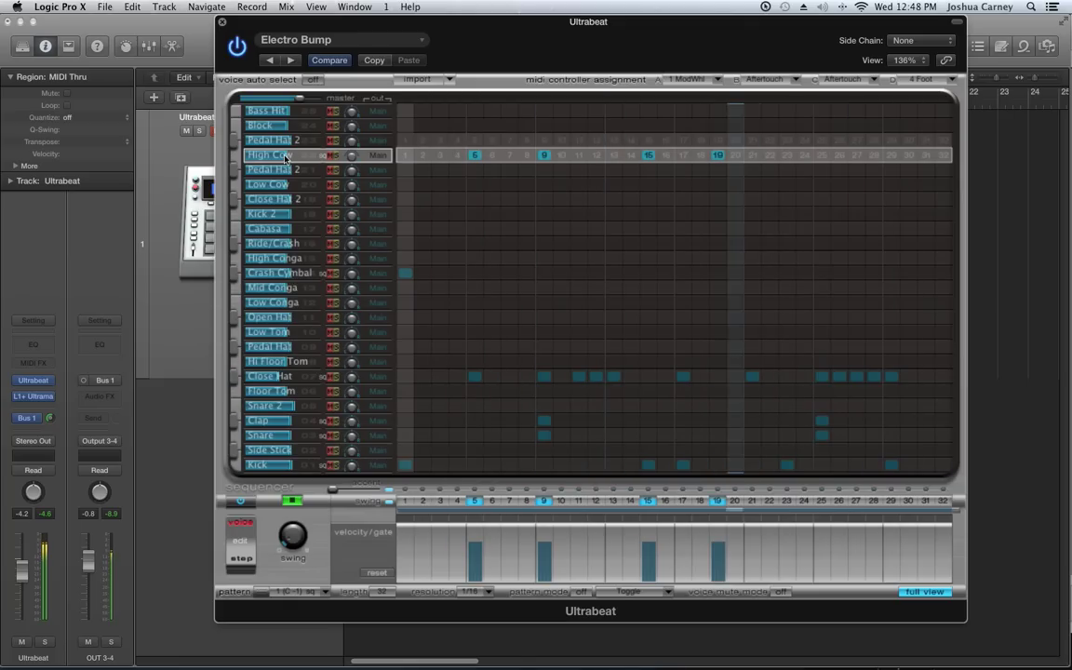
{"action": "left_click", "coordinate": [788, 156]}
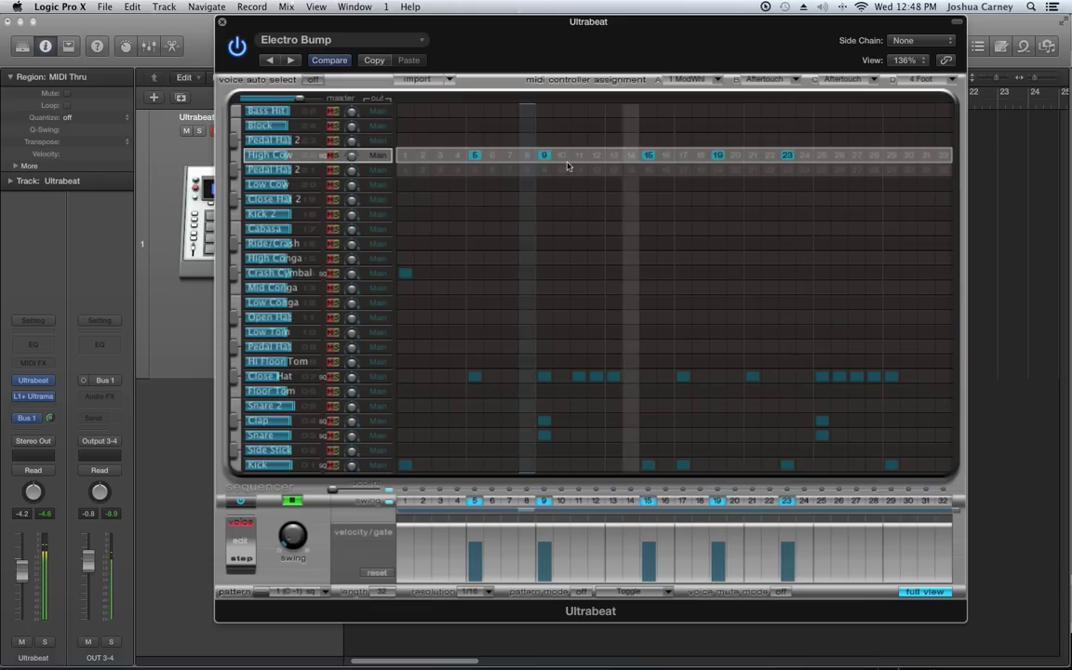
{"action": "left_click", "coordinate": [403, 112]}
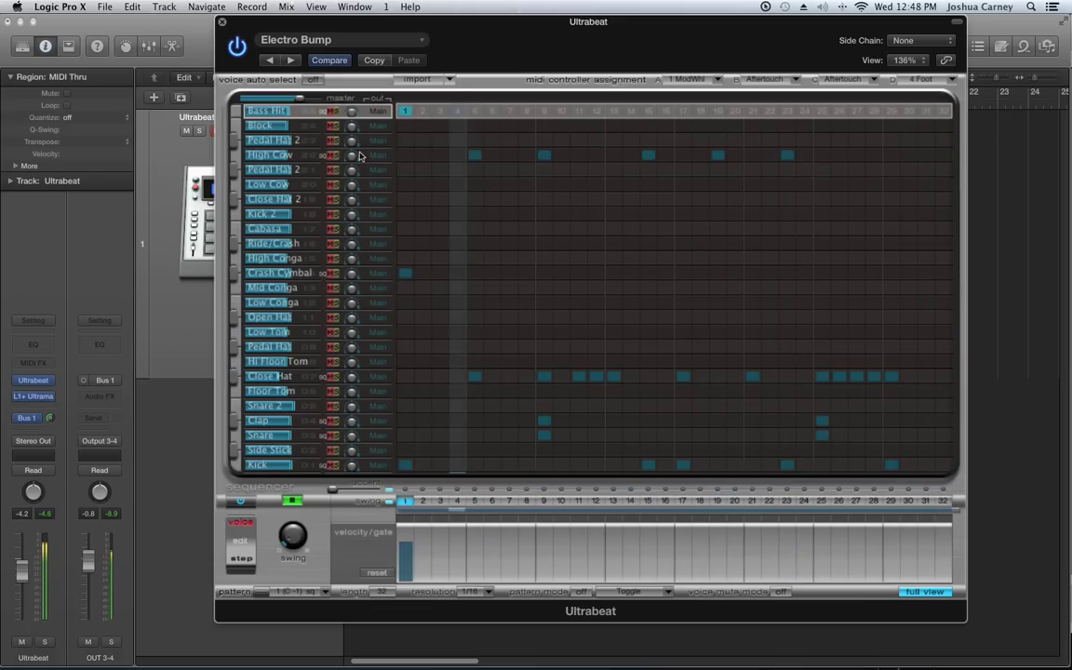
- Add Bass Hit hits on steps 7 and 27 while the pattern plays, and stop playback
{"action": "mouse_move", "coordinate": [275, 161]}
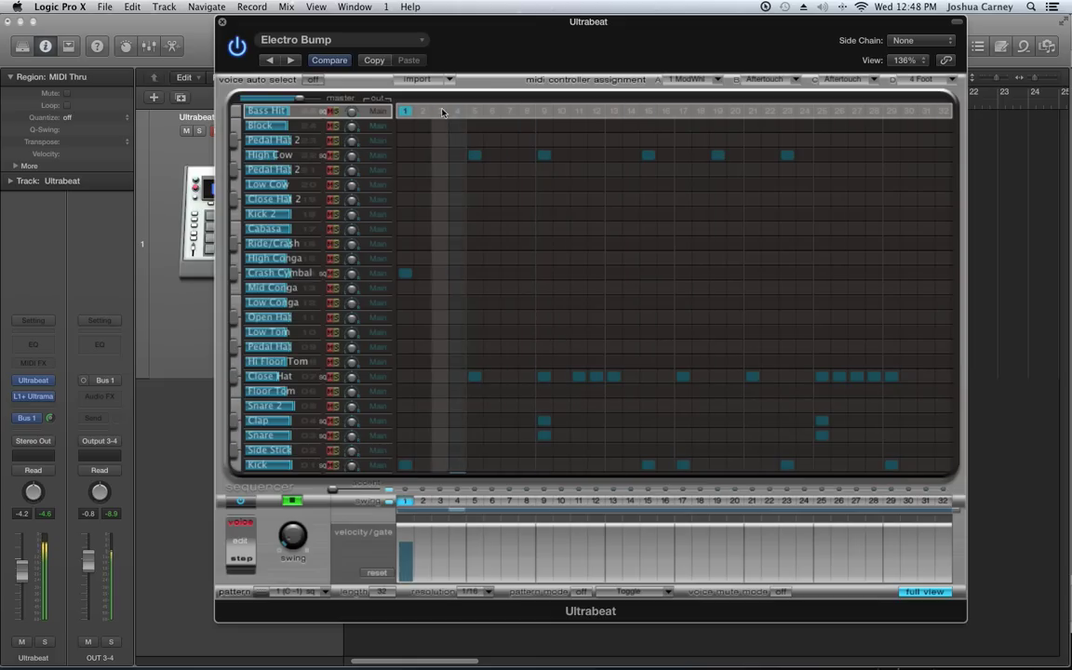
{"action": "left_click", "coordinate": [509, 111]}
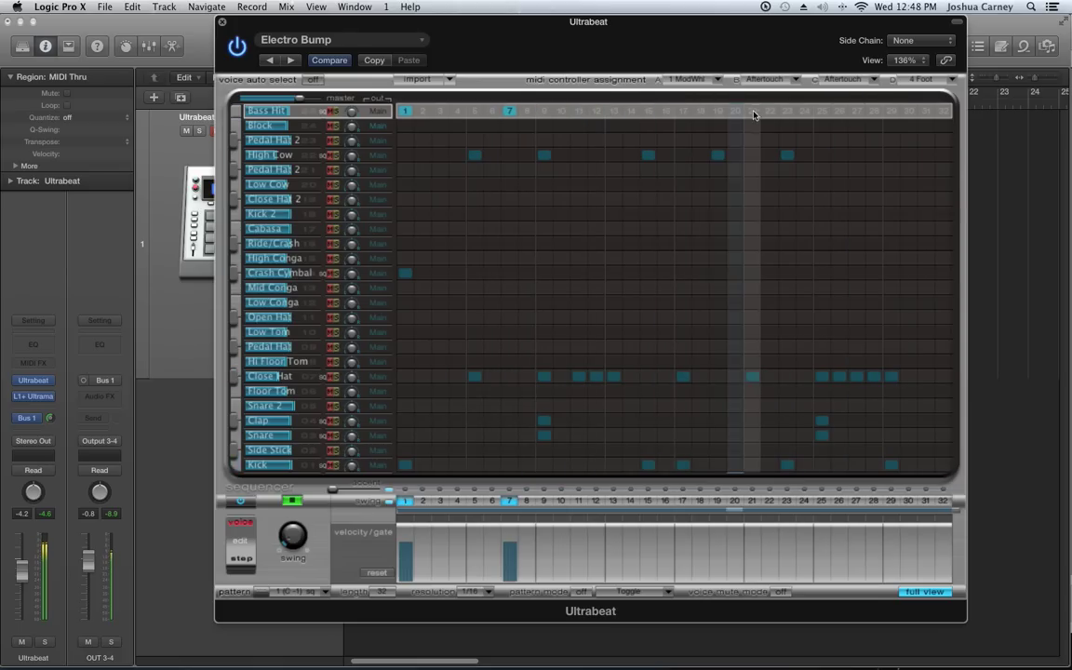
{"action": "left_click", "coordinate": [857, 113]}
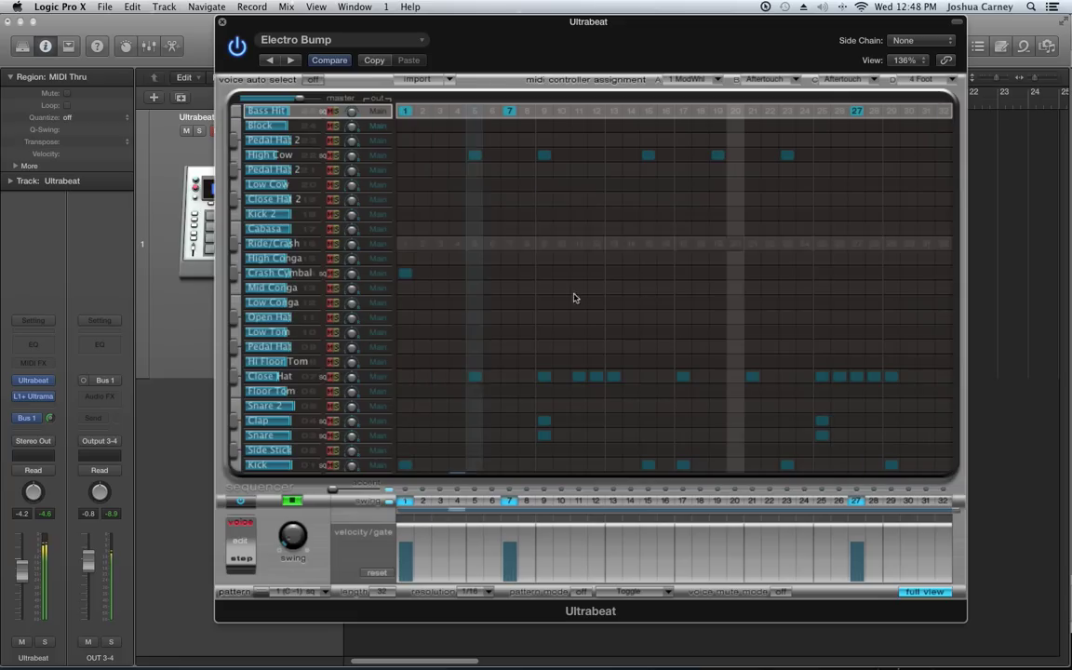
{"action": "left_click", "coordinate": [297, 502]}
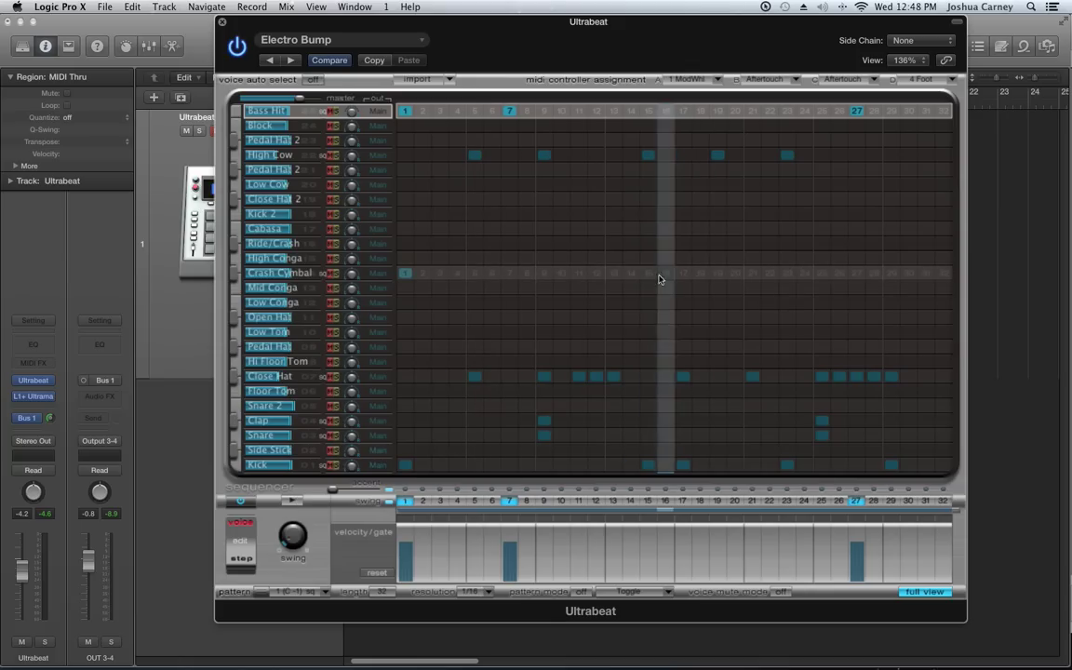
- Try filling the Crash Cymbal row on steps 9 through 16 and clear those hits
{"action": "left_click_drag", "start_coordinate": [545, 274], "coordinate": [664, 276]}
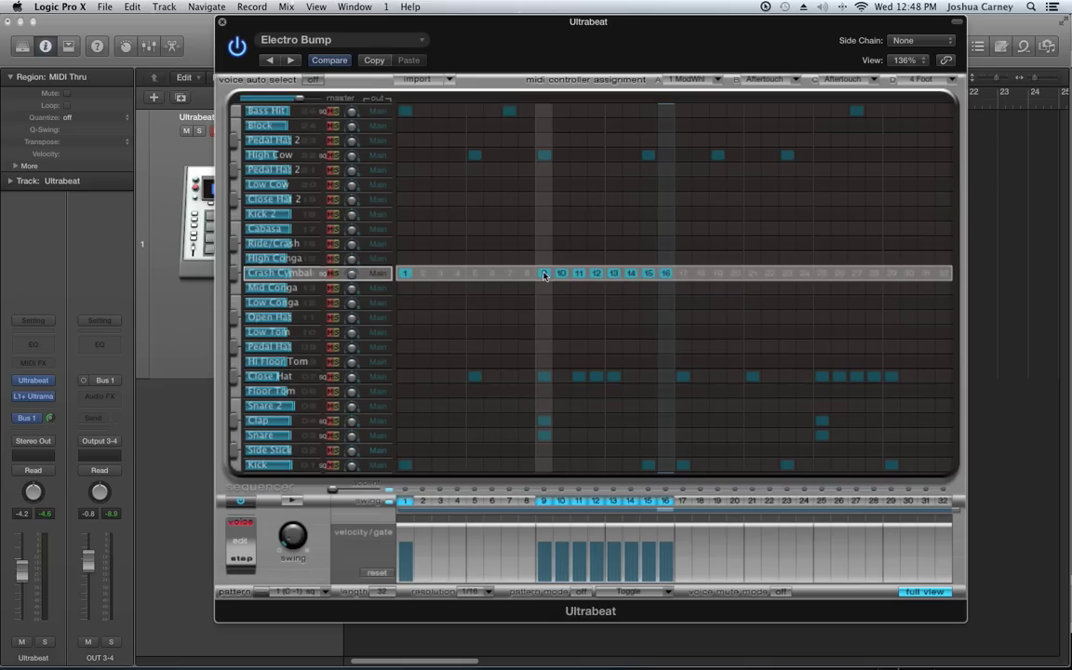
{"action": "left_click_drag", "start_coordinate": [667, 273], "coordinate": [551, 277]}
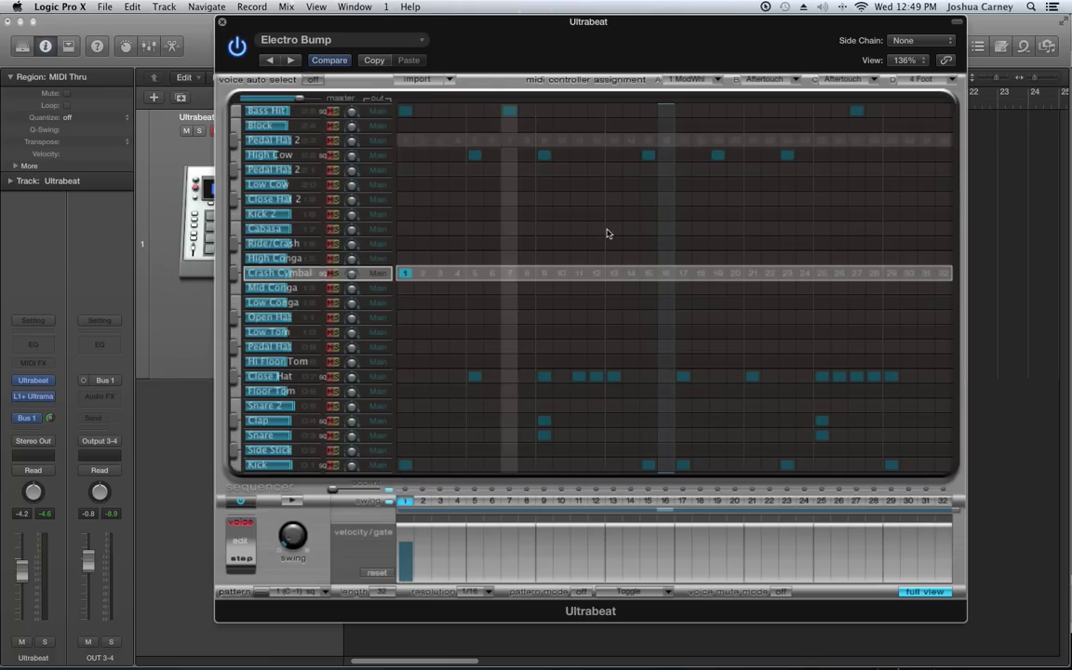
- Copy sequencer pattern 1 and paste it over pattern 2 (C#-1)
{"action": "left_click", "coordinate": [288, 592]}
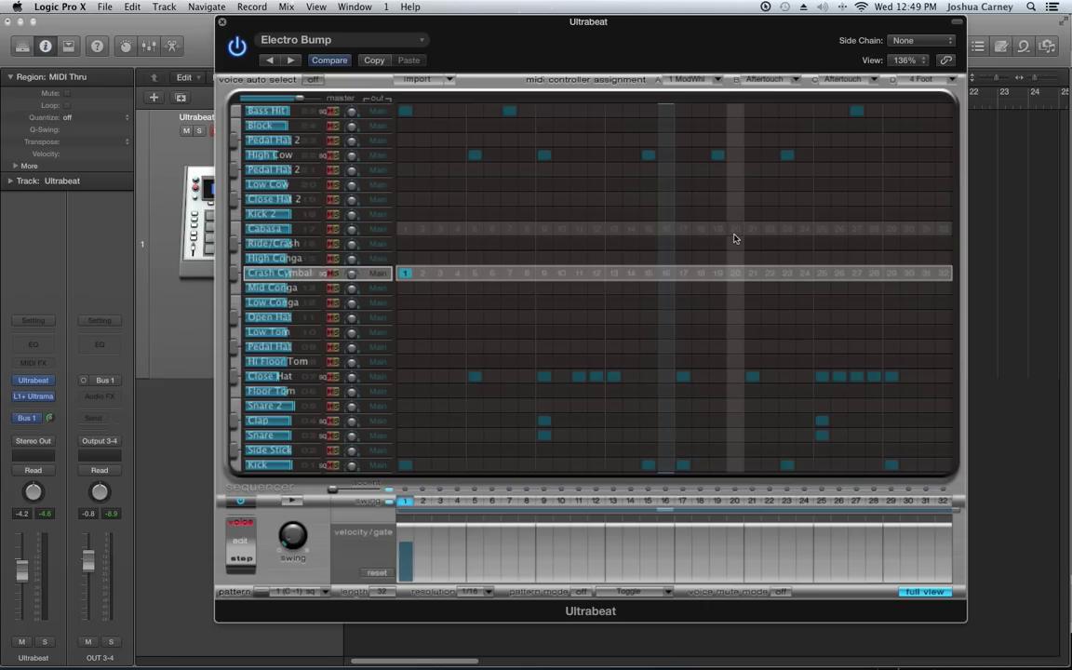
{"action": "key", "text": "space"}
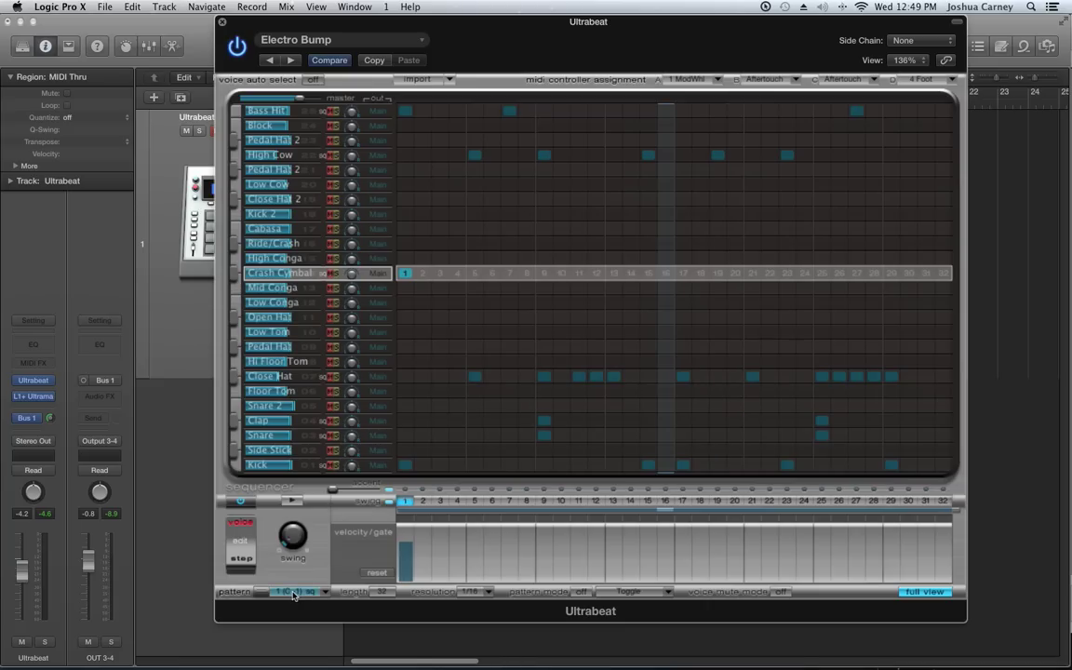
{"action": "right_click", "coordinate": [289, 596]}
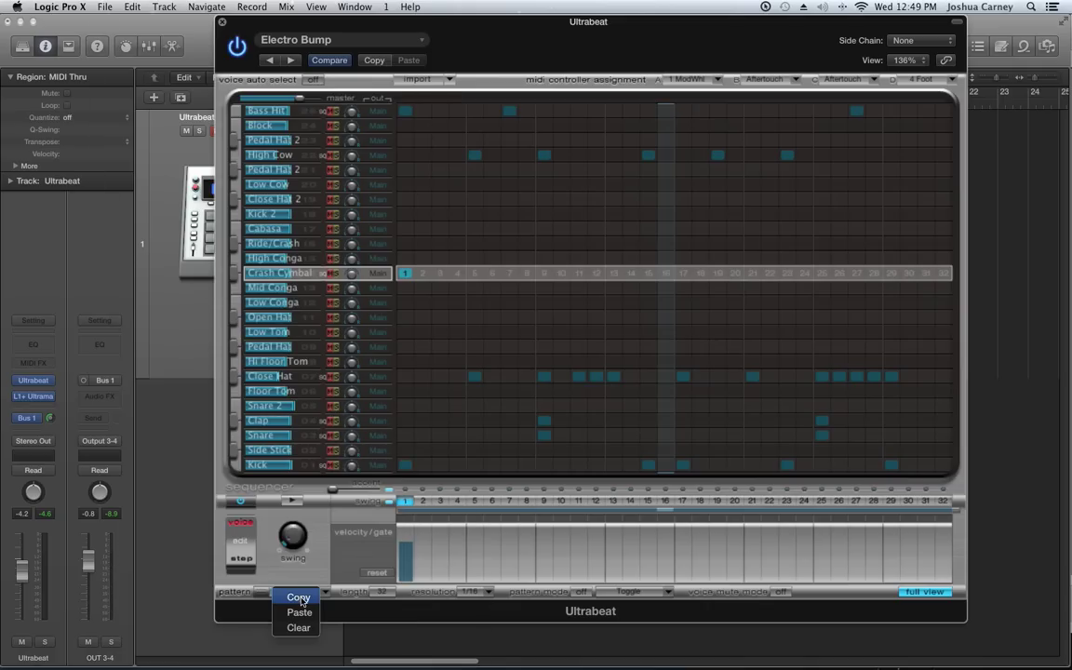
{"action": "left_click", "coordinate": [296, 599]}
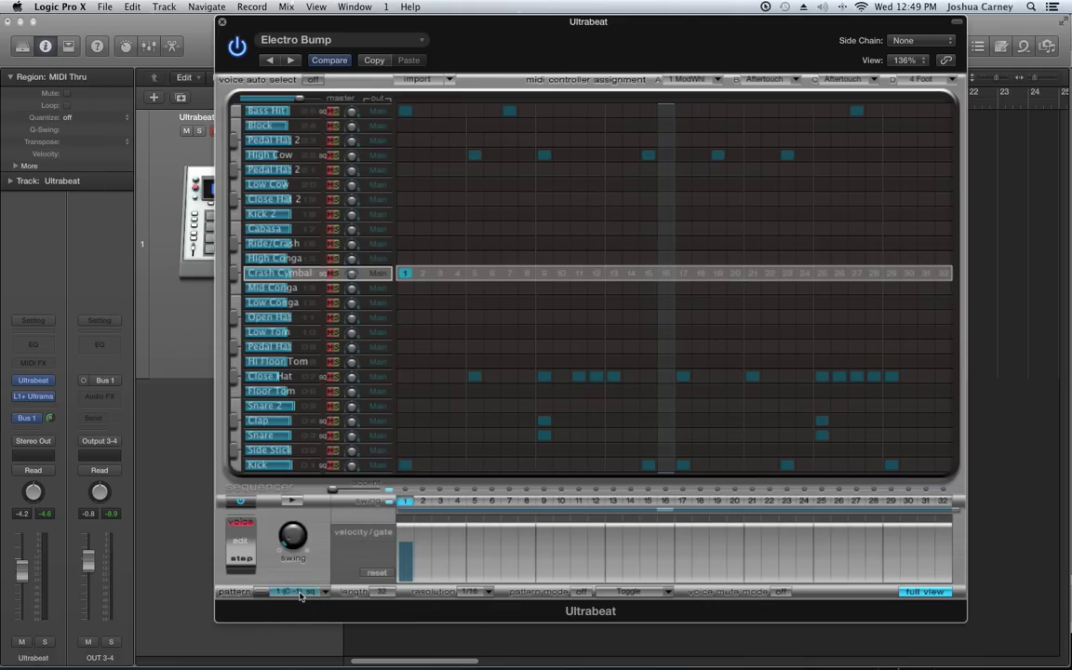
{"action": "left_click", "coordinate": [313, 590]}
{"action": "left_click", "coordinate": [306, 612]}
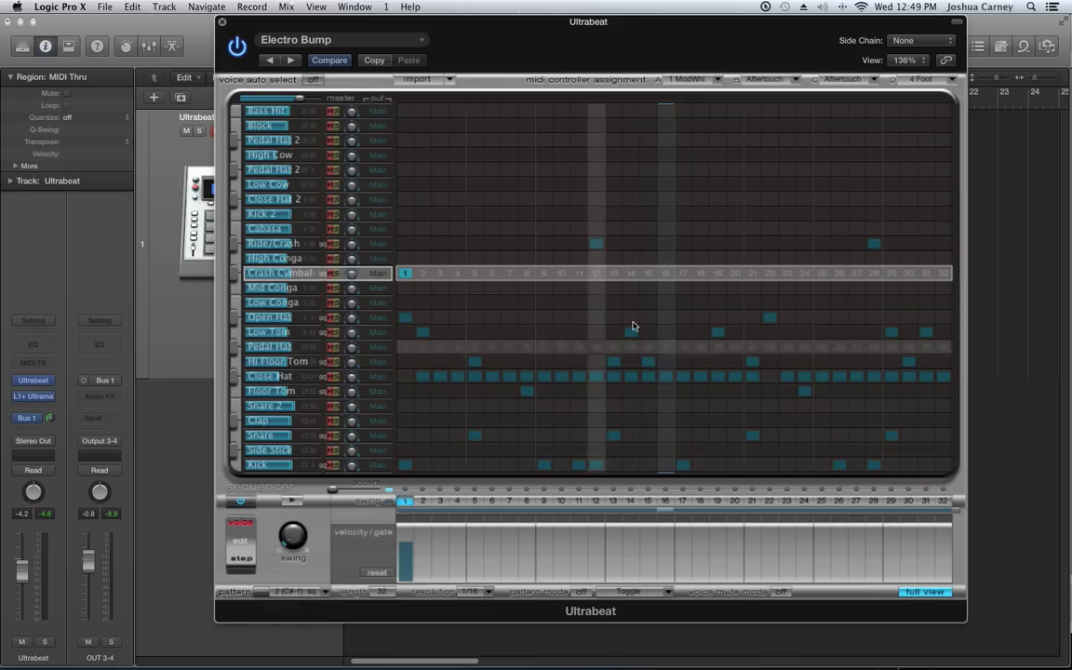
{"action": "right_click", "coordinate": [288, 597]}
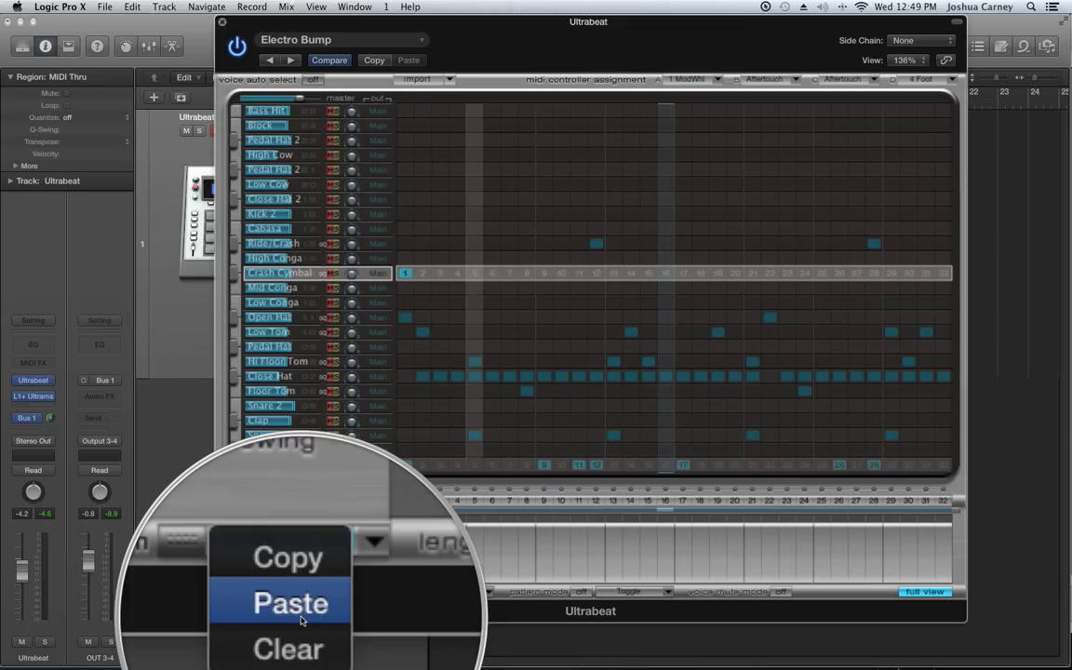
{"action": "left_click", "coordinate": [297, 612]}
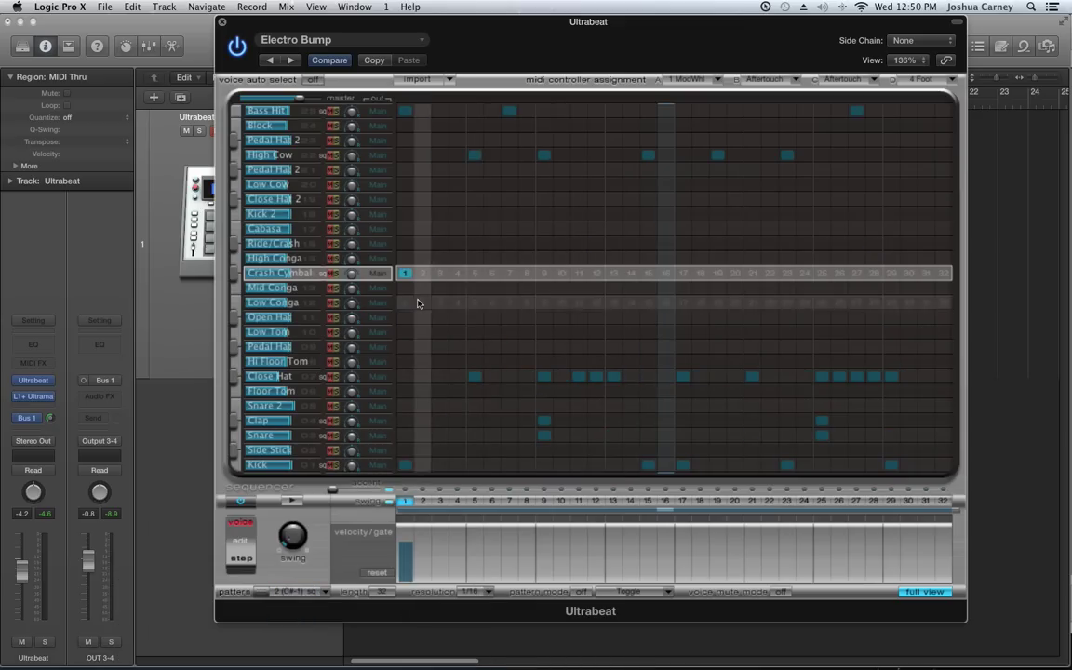
- In pattern 2, replace the step 1 Crash Cymbal hit with an Open Hat hit and add Bass Hit hits on steps 11 and 17
{"action": "left_click", "coordinate": [408, 274]}
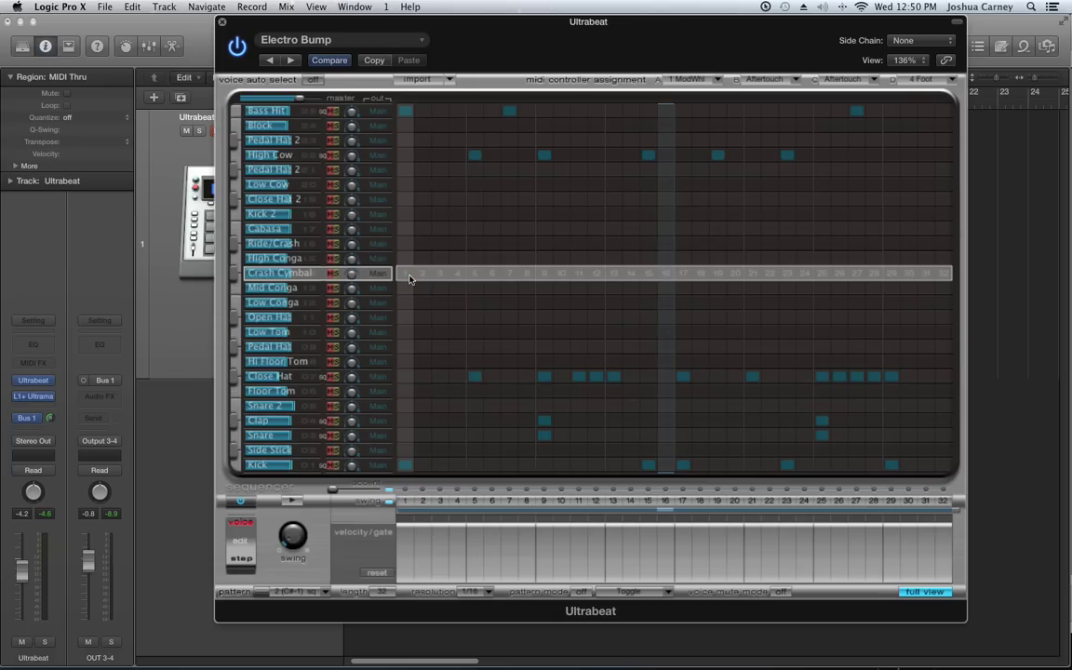
{"action": "left_click", "coordinate": [405, 317]}
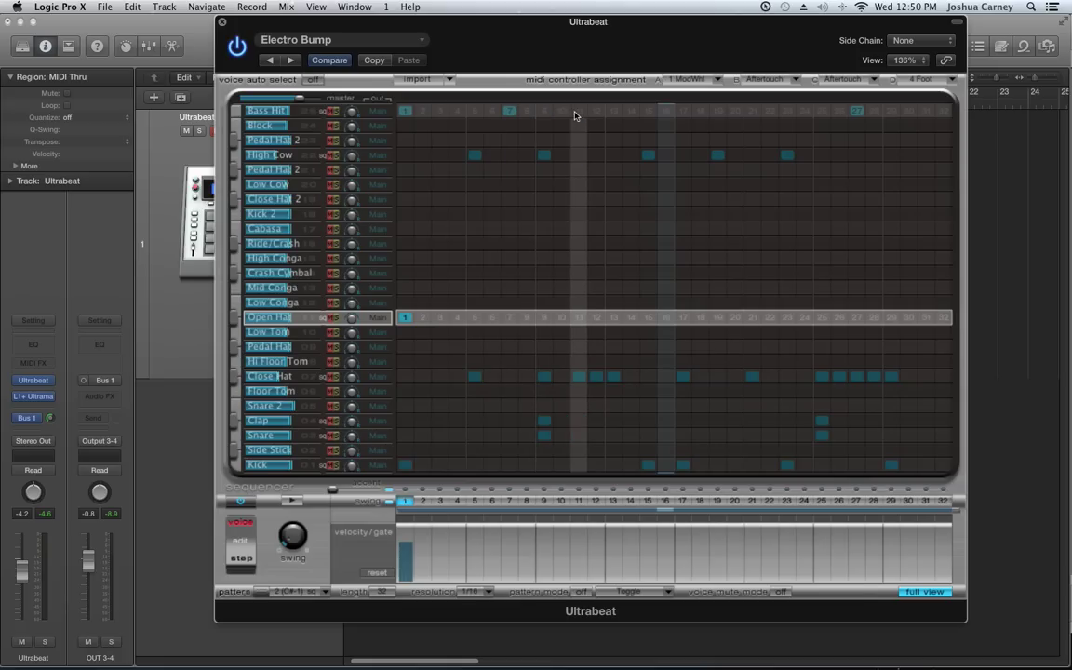
{"action": "left_click", "coordinate": [578, 112]}
{"action": "left_click", "coordinate": [291, 501]}
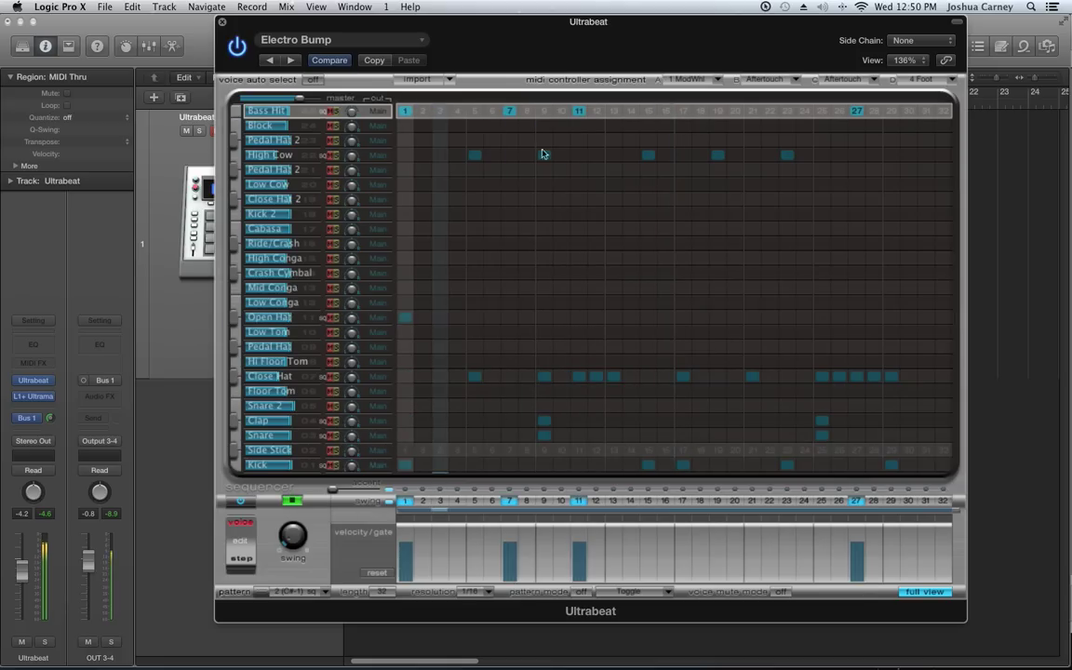
{"action": "left_click", "coordinate": [684, 111]}
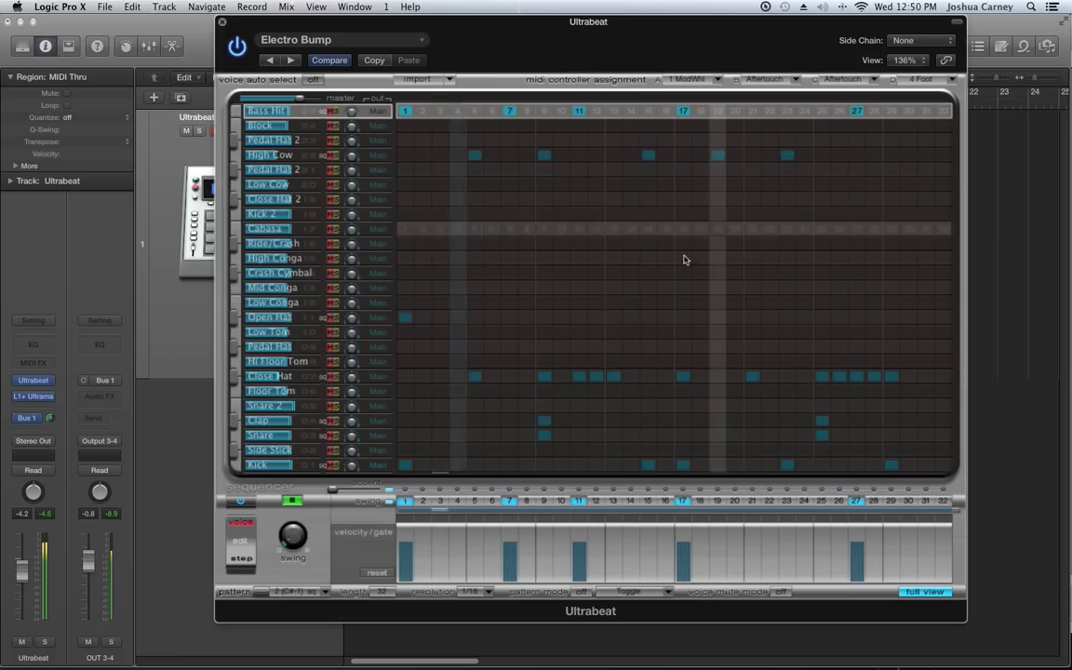
- Remove the Close Hat hit from step 12 and place a single Close Hat 2 hit on step 29
{"action": "left_click", "coordinate": [595, 377]}
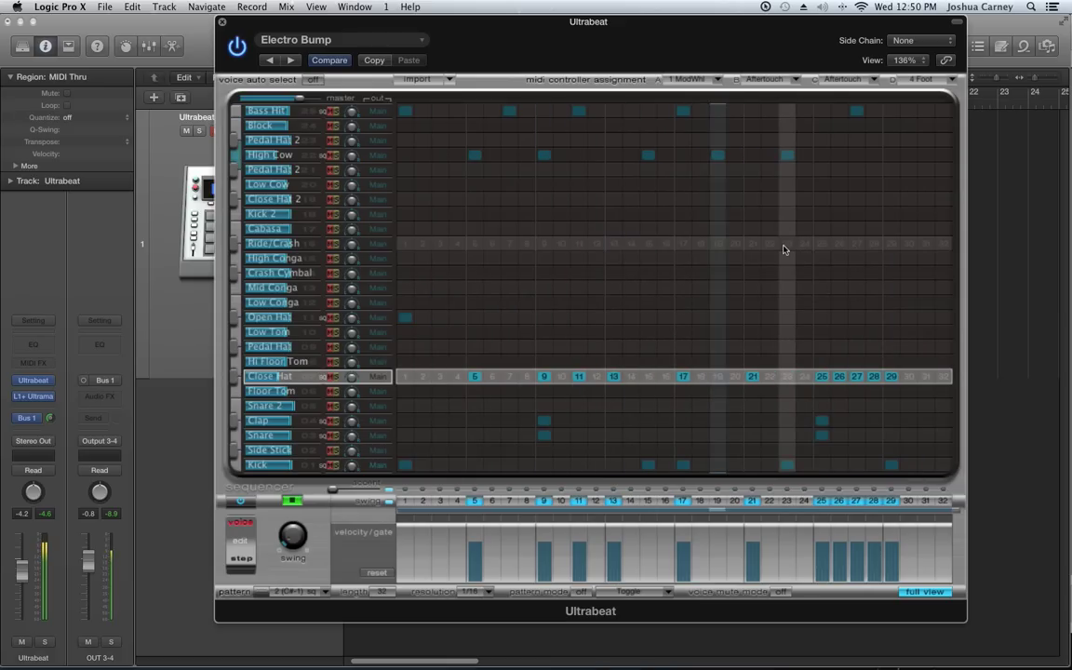
{"action": "left_click", "coordinate": [839, 199]}
{"action": "left_click", "coordinate": [873, 200]}
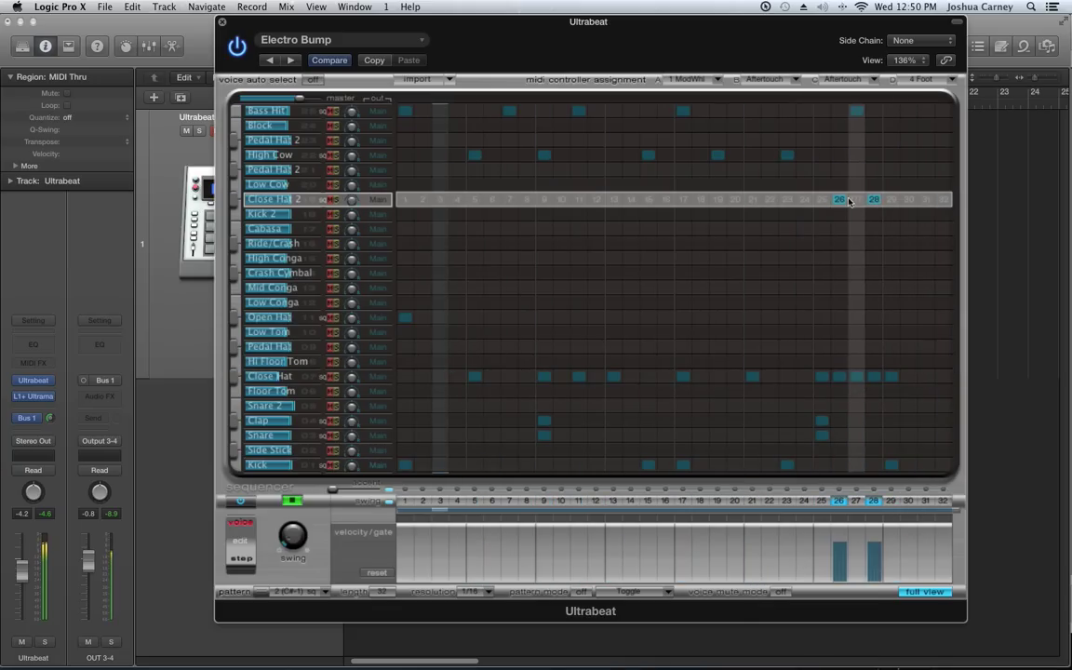
{"action": "left_click", "coordinate": [843, 200]}
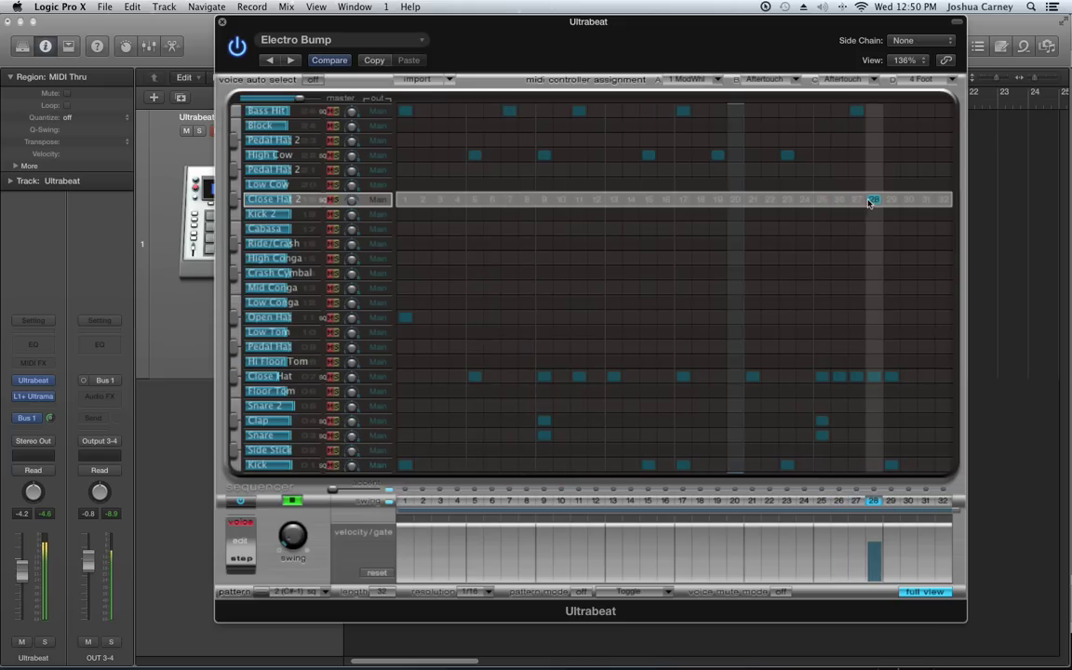
{"action": "left_click", "coordinate": [871, 200]}
{"action": "left_click", "coordinate": [892, 200]}
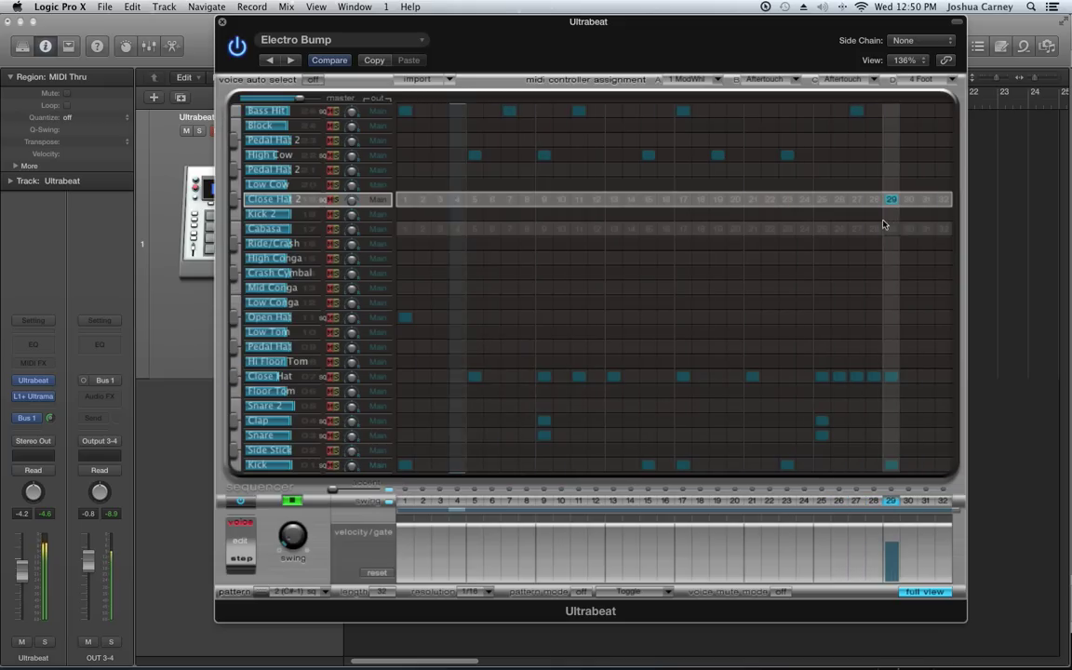
- Remove the High Cow hit from step 15 and audition the pattern
{"action": "left_click", "coordinate": [649, 155]}
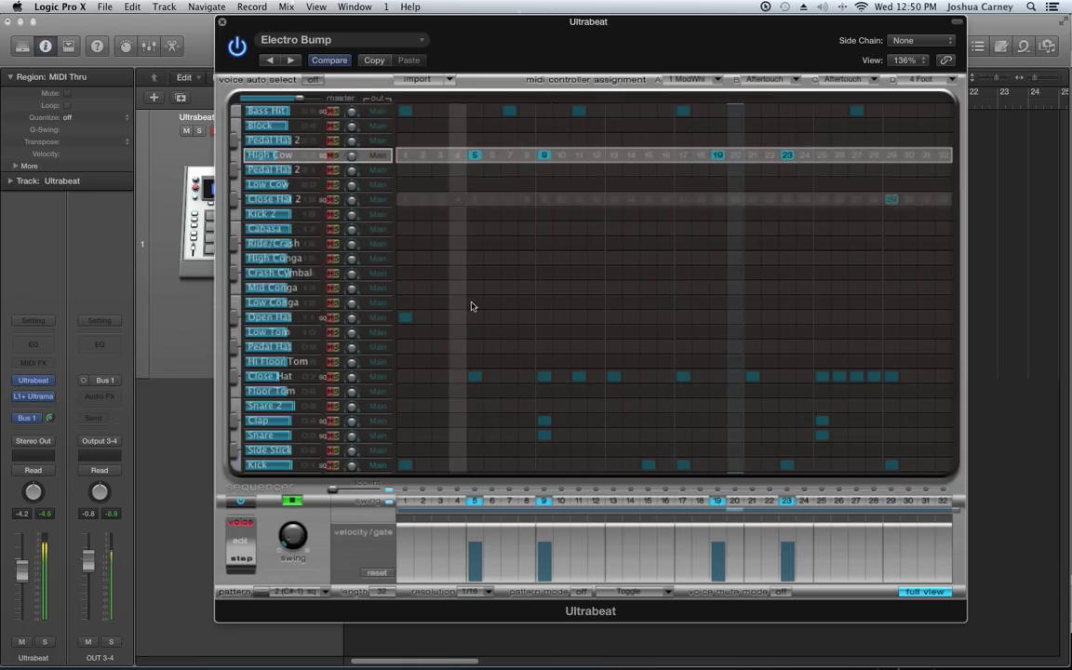
{"action": "left_click", "coordinate": [290, 503]}
{"action": "left_click", "coordinate": [290, 502]}
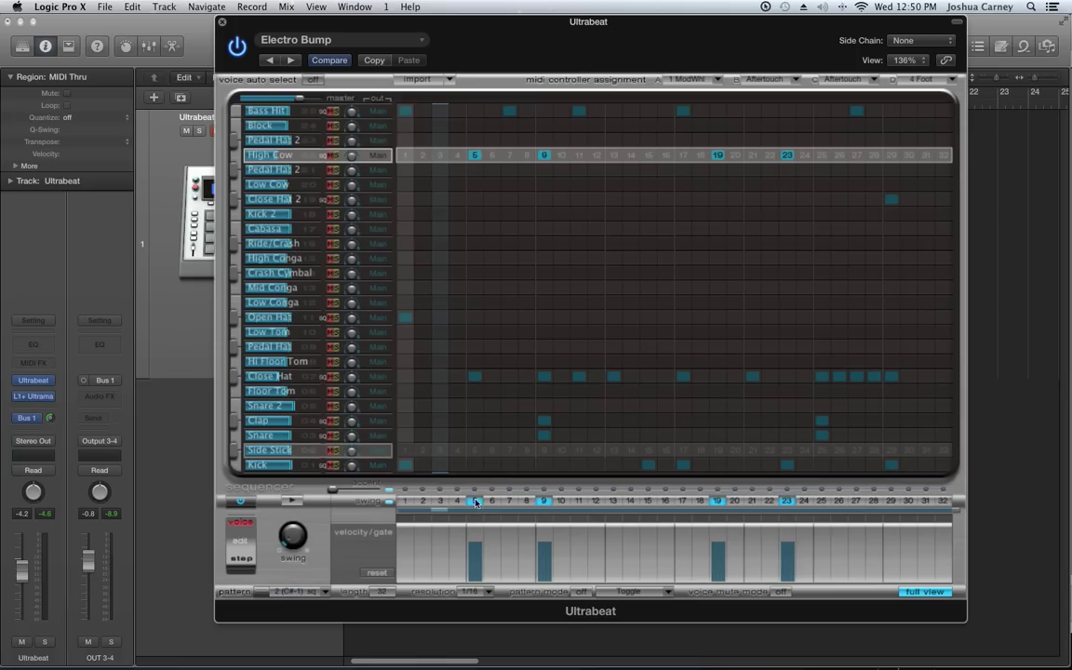
- Shape the Close Hat velocities on steps 25 to 28 into a rising ramp and play the pattern to check it
{"action": "left_click", "coordinate": [303, 378]}
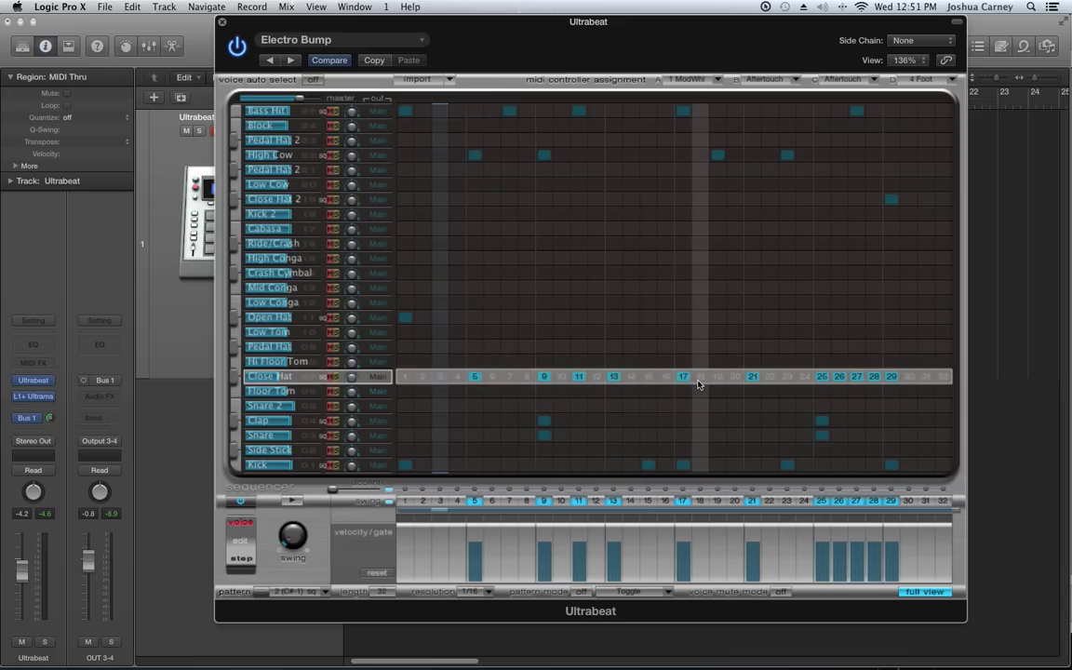
{"action": "key", "text": "space"}
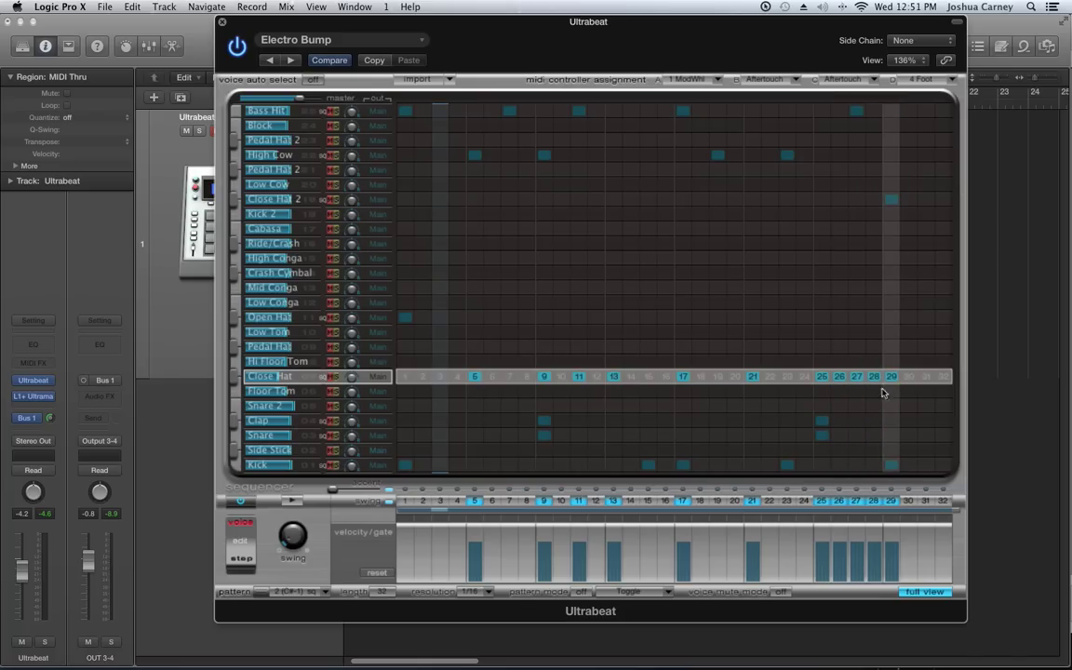
{"action": "mouse_move", "coordinate": [823, 556]}
{"action": "left_mouse_down"}
{"action": "mouse_move", "coordinate": [840, 570]}
{"action": "mouse_move", "coordinate": [875, 563]}
{"action": "left_mouse_up"}
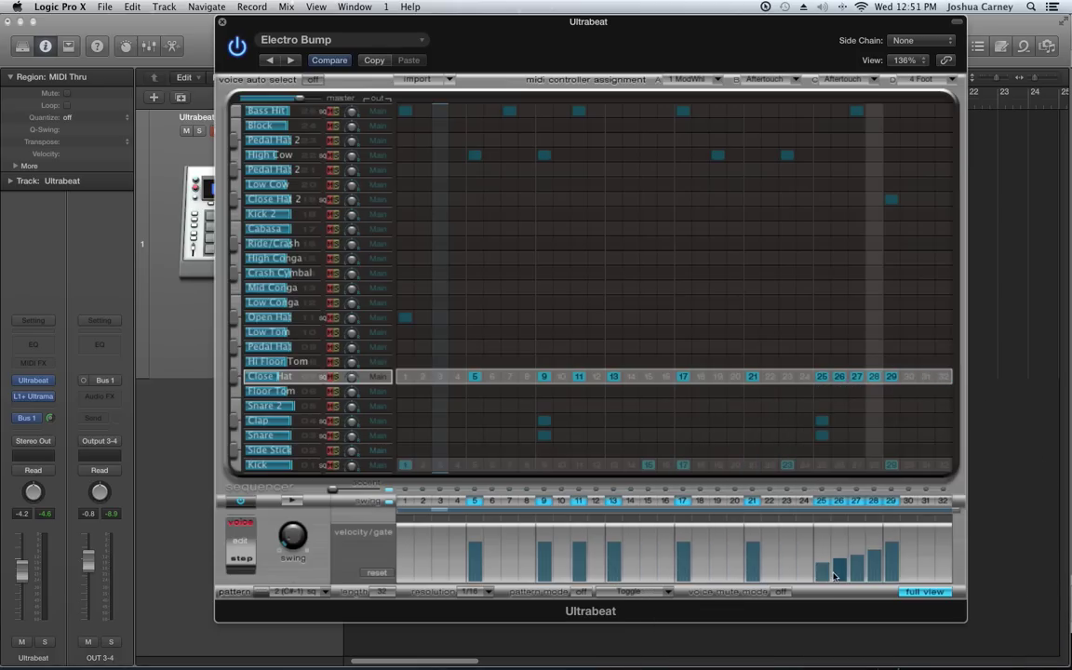
{"action": "mouse_move", "coordinate": [822, 566]}
{"action": "left_mouse_down"}
{"action": "mouse_move", "coordinate": [821, 608]}
{"action": "mouse_move", "coordinate": [826, 530]}
{"action": "mouse_move", "coordinate": [823, 559]}
{"action": "mouse_move", "coordinate": [834, 550]}
{"action": "mouse_move", "coordinate": [821, 565]}
{"action": "mouse_move", "coordinate": [837, 575]}
{"action": "left_mouse_up"}
{"action": "left_click", "coordinate": [291, 501]}
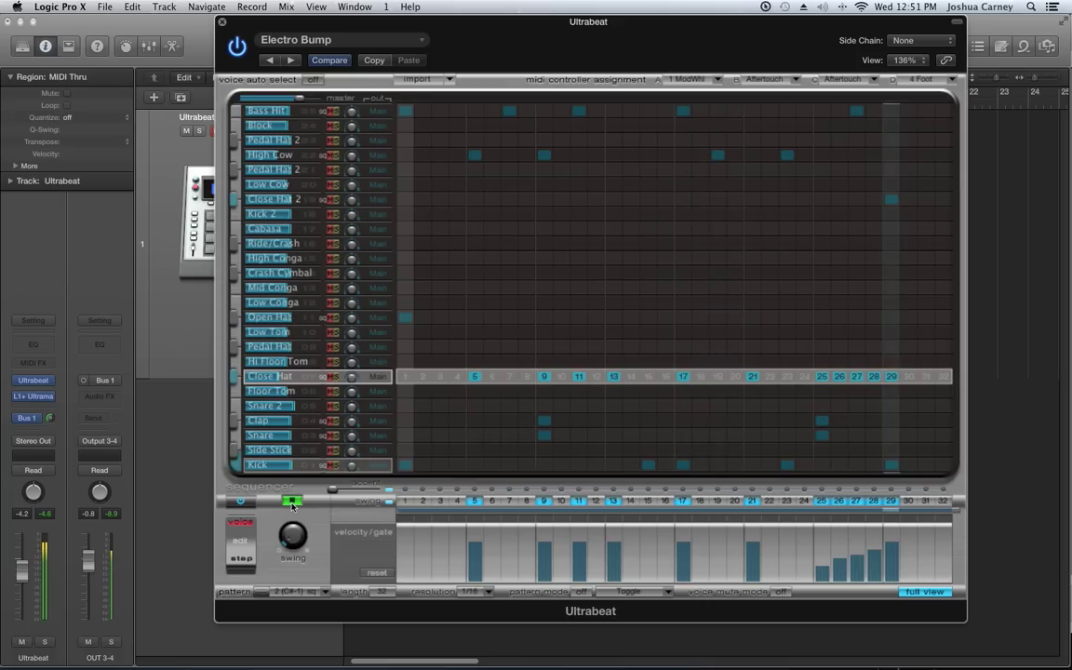
{"action": "left_click", "coordinate": [291, 502]}
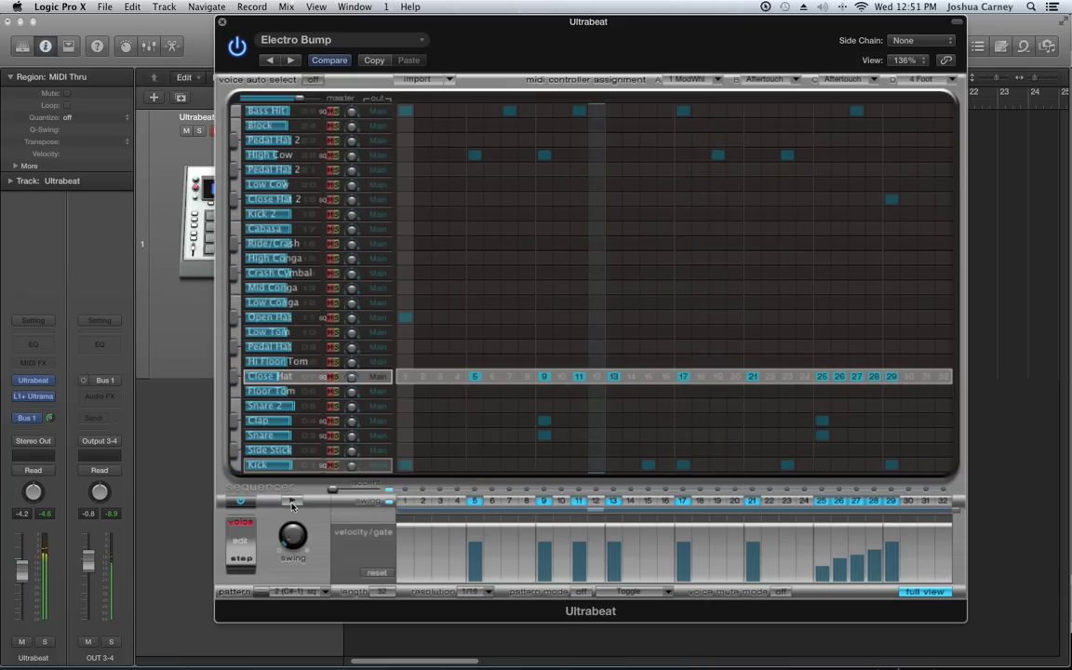
- Audition the Open Hat hit on step 1, try lengthening its gate and shorten it again
{"action": "left_click", "coordinate": [314, 319]}
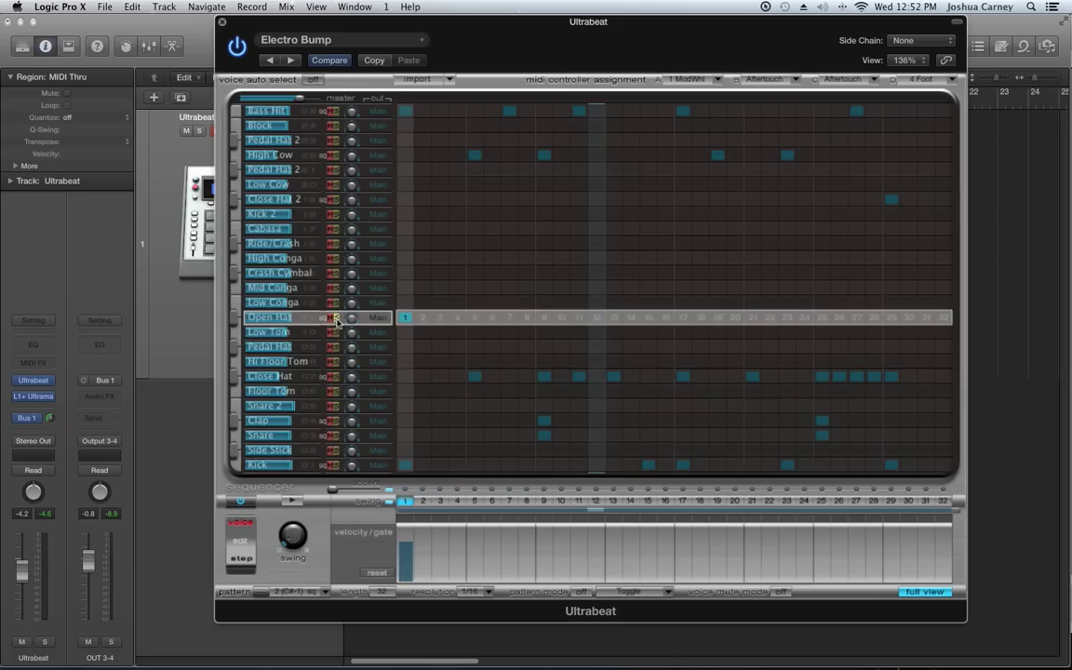
{"action": "left_click", "coordinate": [291, 502]}
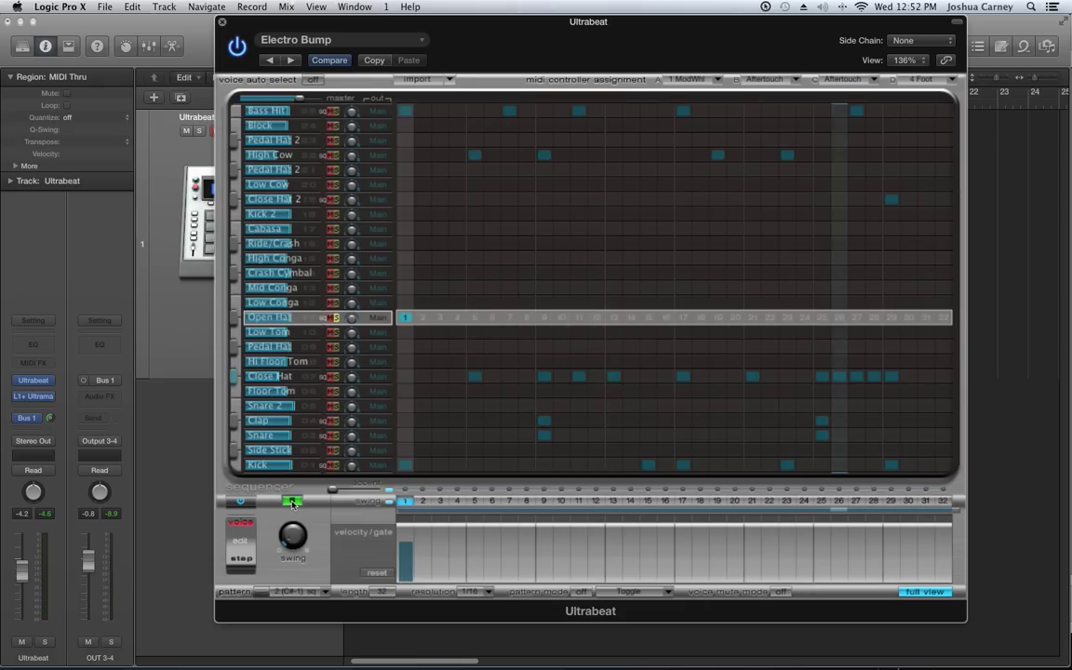
{"action": "left_click", "coordinate": [291, 503]}
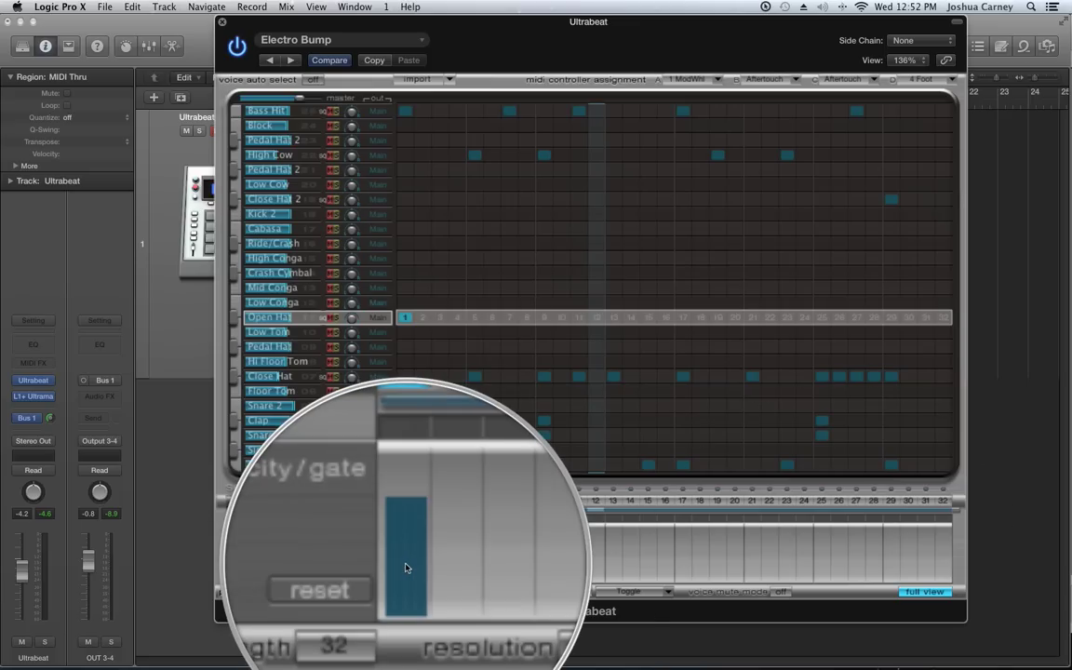
{"action": "left_click_drag", "start_coordinate": [403, 559], "coordinate": [461, 557]}
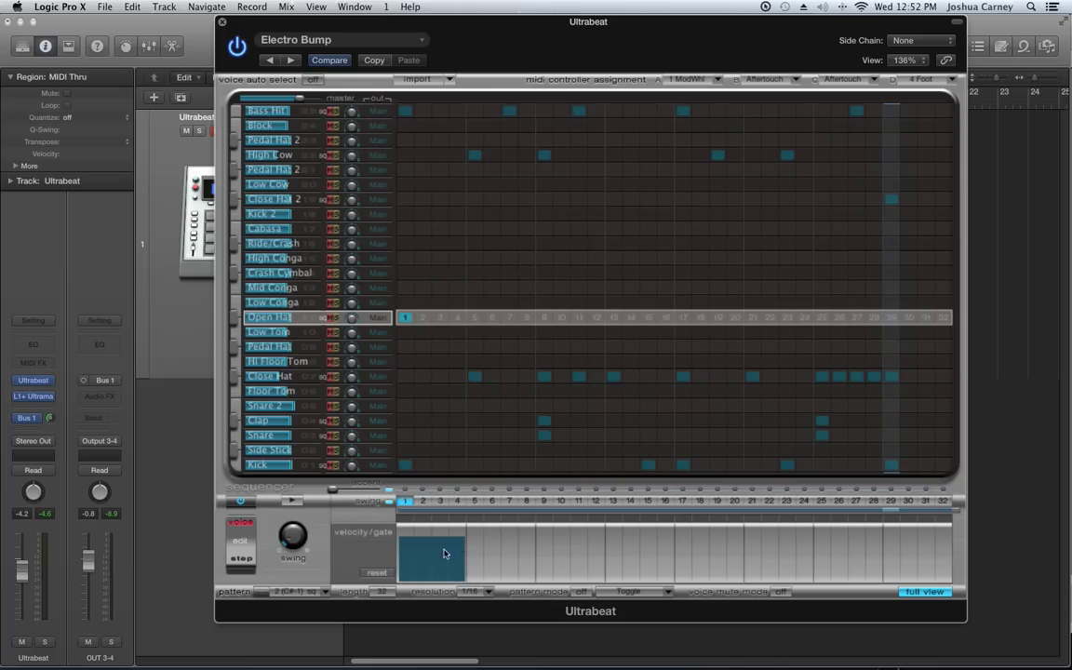
{"action": "left_click_drag", "start_coordinate": [454, 553], "coordinate": [407, 555]}
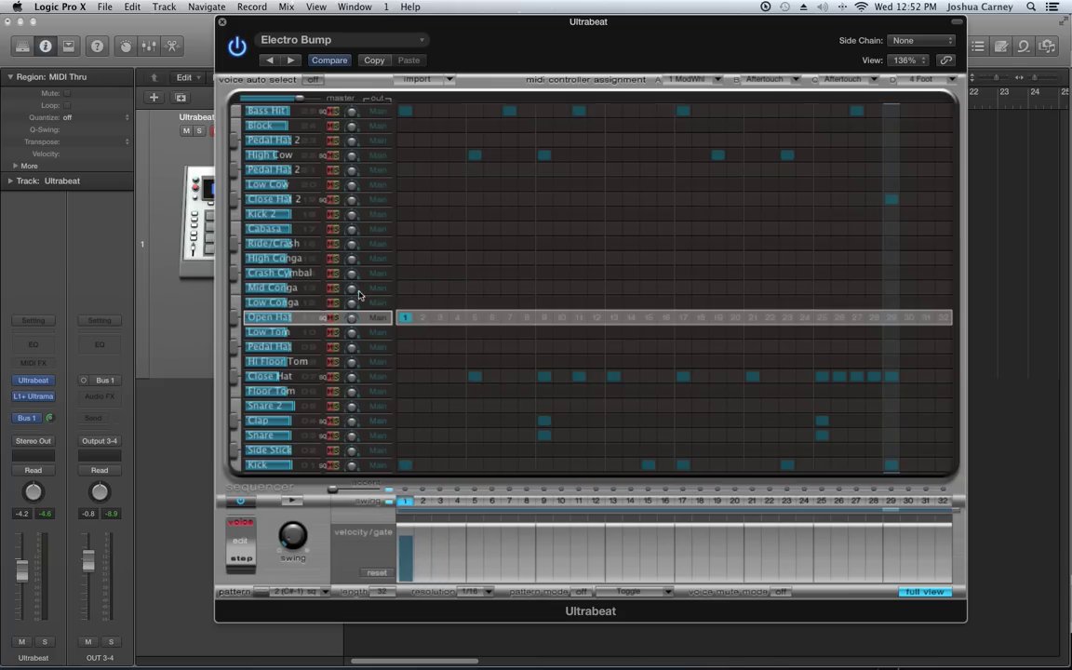
- Lengthen the Bass Hit on step 1 to gate 16 with velocity 99
{"action": "left_click", "coordinate": [303, 110]}
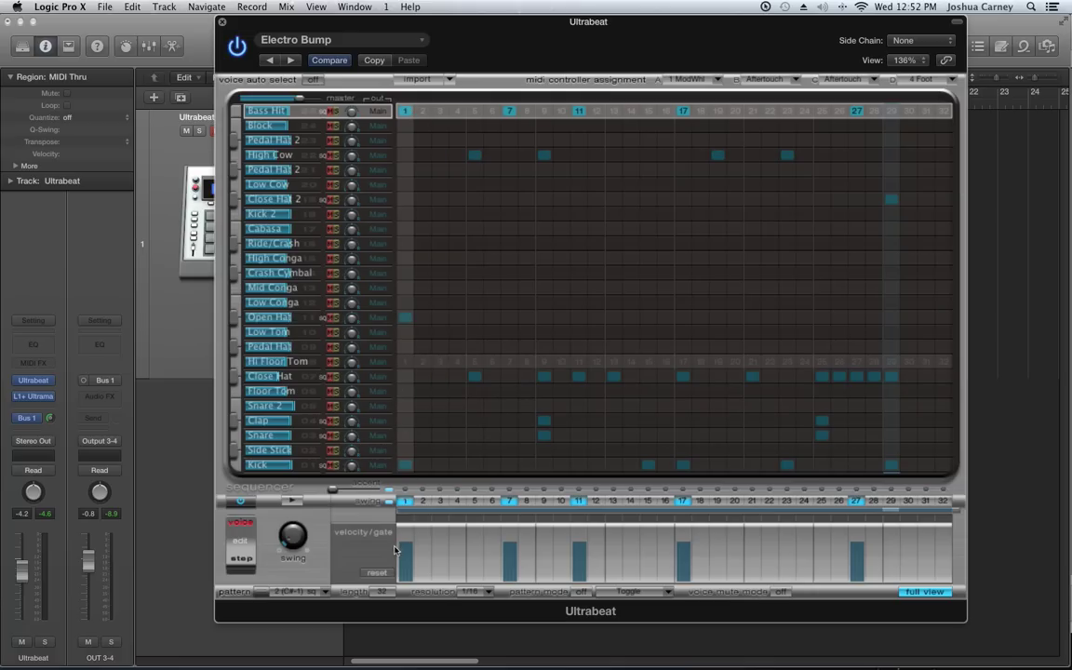
{"action": "left_click_drag", "start_coordinate": [408, 551], "coordinate": [463, 551]}
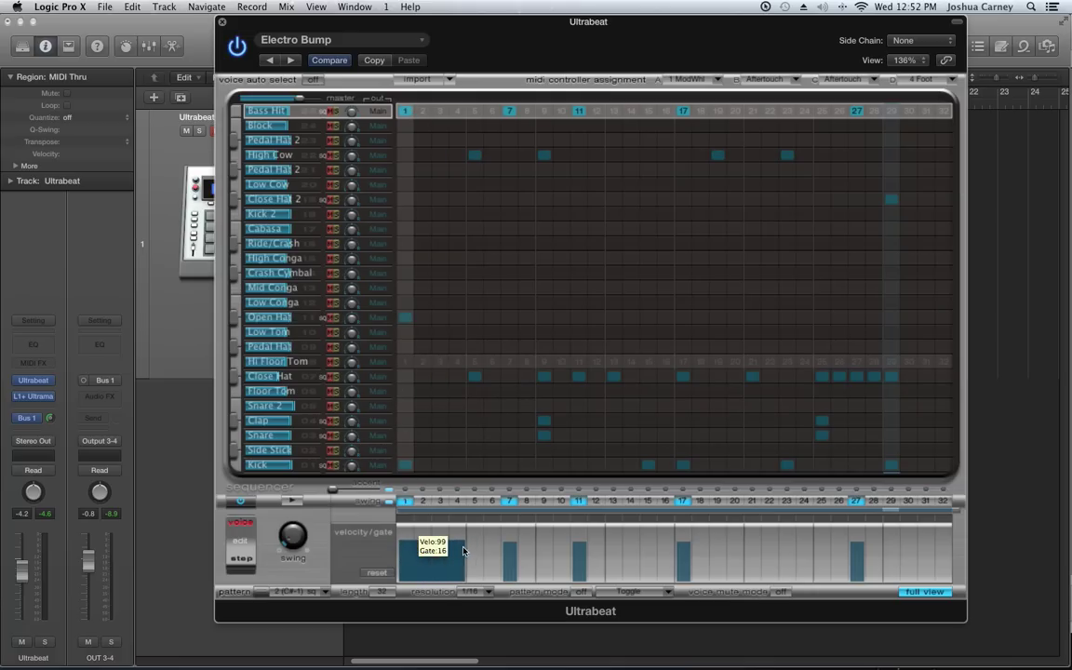
- Audition the pattern and lengthen the Bass Hit on step 17 so it spans four steps
{"action": "left_click", "coordinate": [291, 502]}
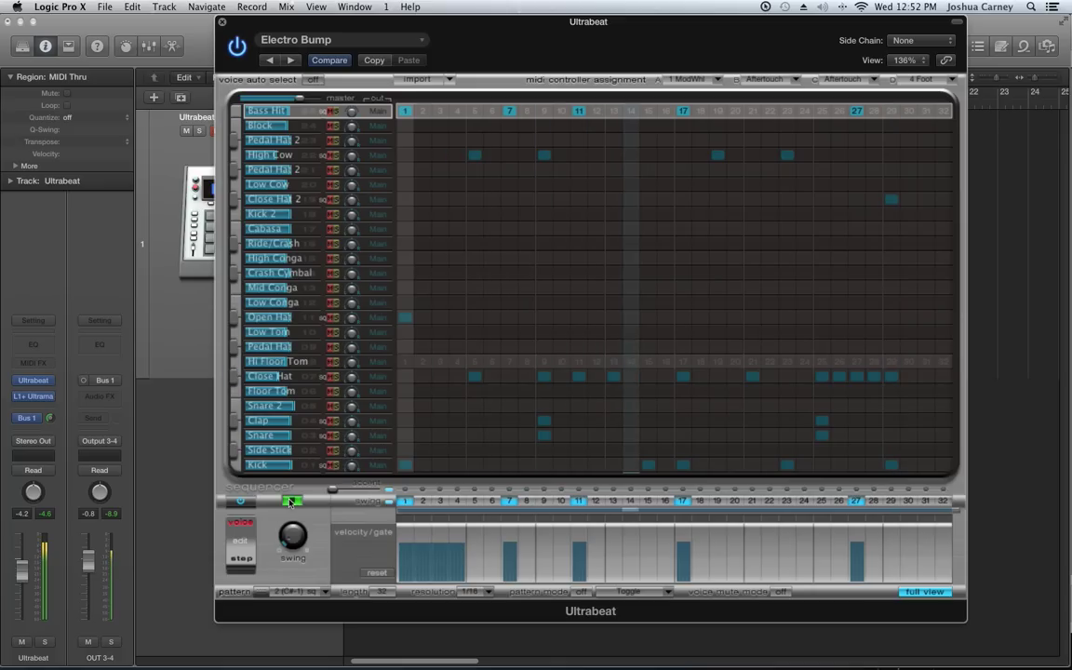
{"action": "left_click", "coordinate": [290, 502]}
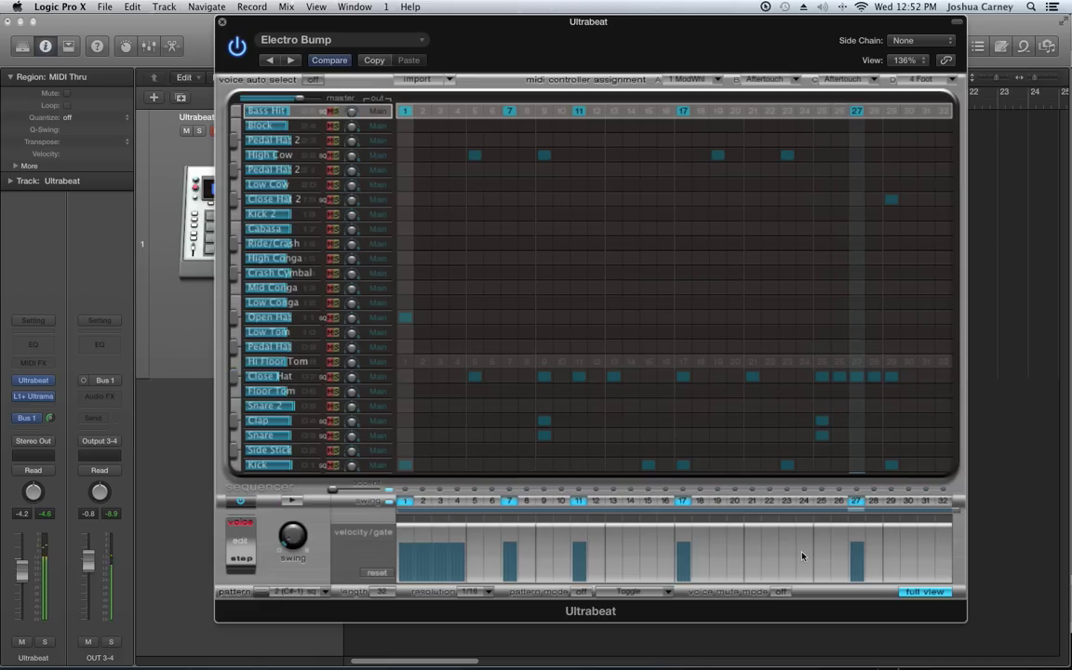
{"action": "left_click_drag", "start_coordinate": [684, 553], "coordinate": [738, 557]}
- Try an extra Bass Hit on step 22, replace it with one on step 23, and audition the pattern
{"action": "left_click", "coordinate": [770, 111]}
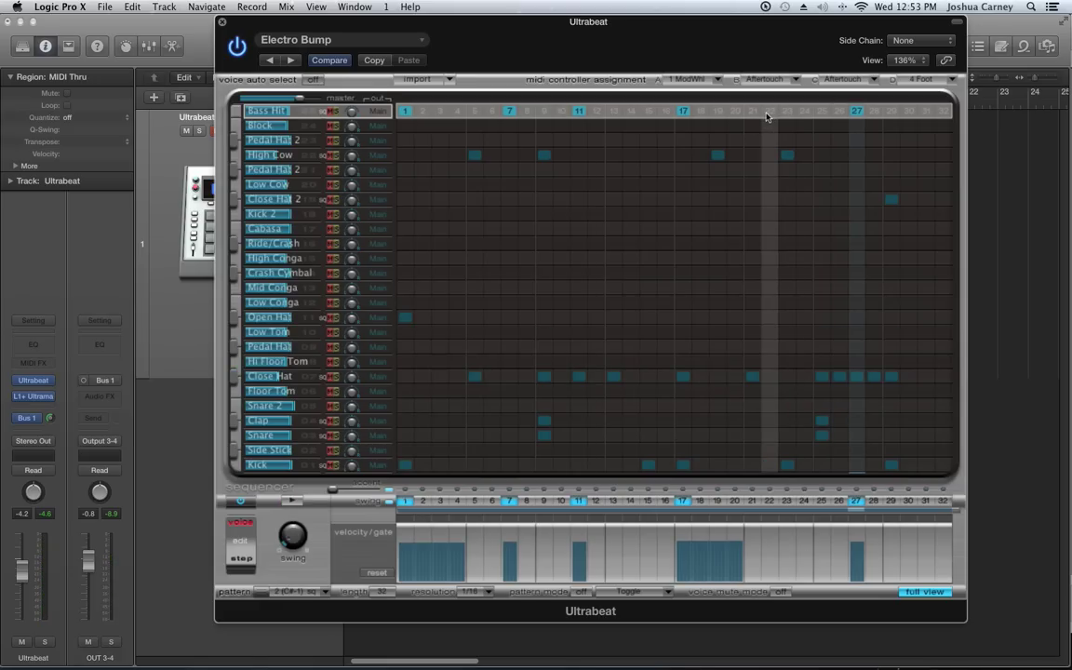
{"action": "left_click", "coordinate": [291, 502]}
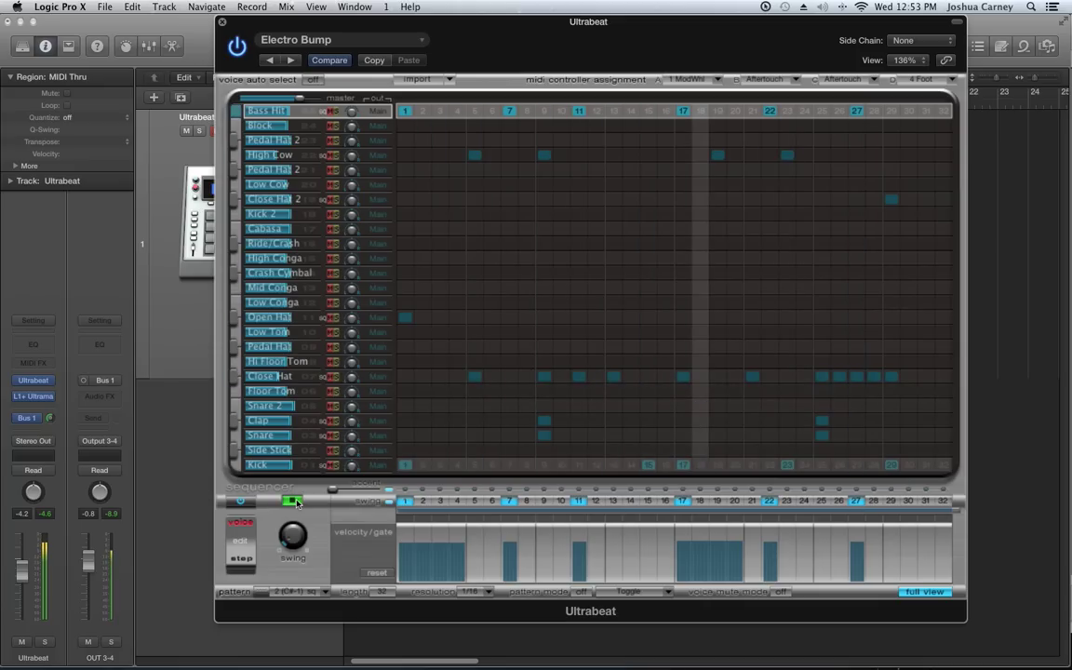
{"action": "left_click", "coordinate": [754, 502]}
{"action": "left_click", "coordinate": [754, 502]}
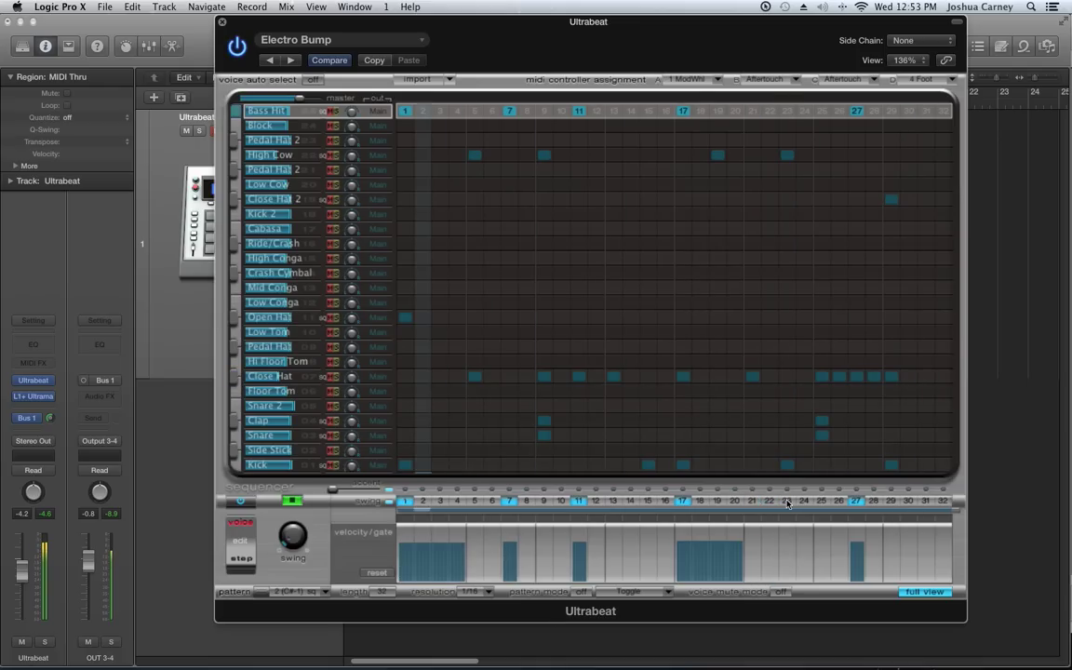
{"action": "left_click", "coordinate": [787, 502]}
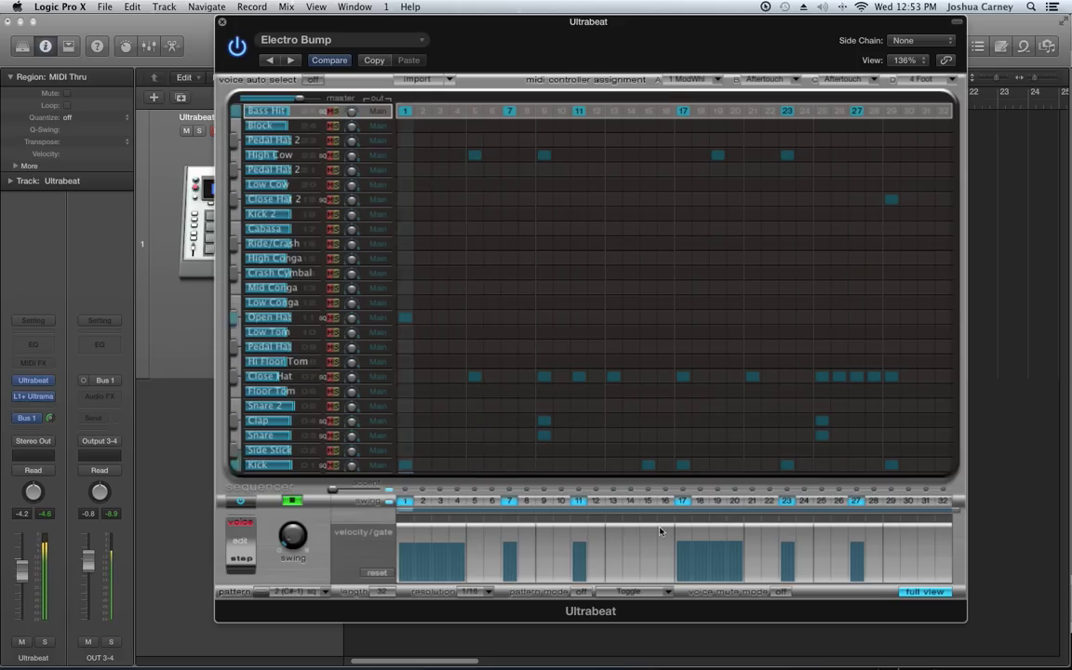
{"action": "left_click", "coordinate": [291, 502]}
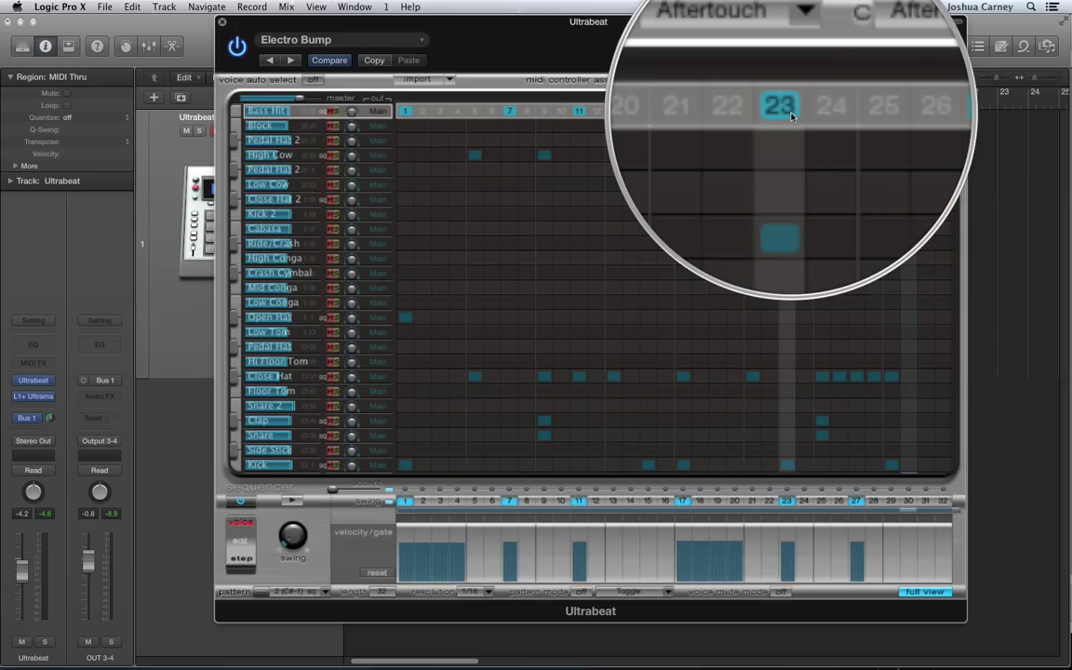
- Switch to pattern 1 (C-1) and lengthen the Bass Hit on step 1 to gate 16 with velocity 94
{"action": "left_click", "coordinate": [301, 599]}
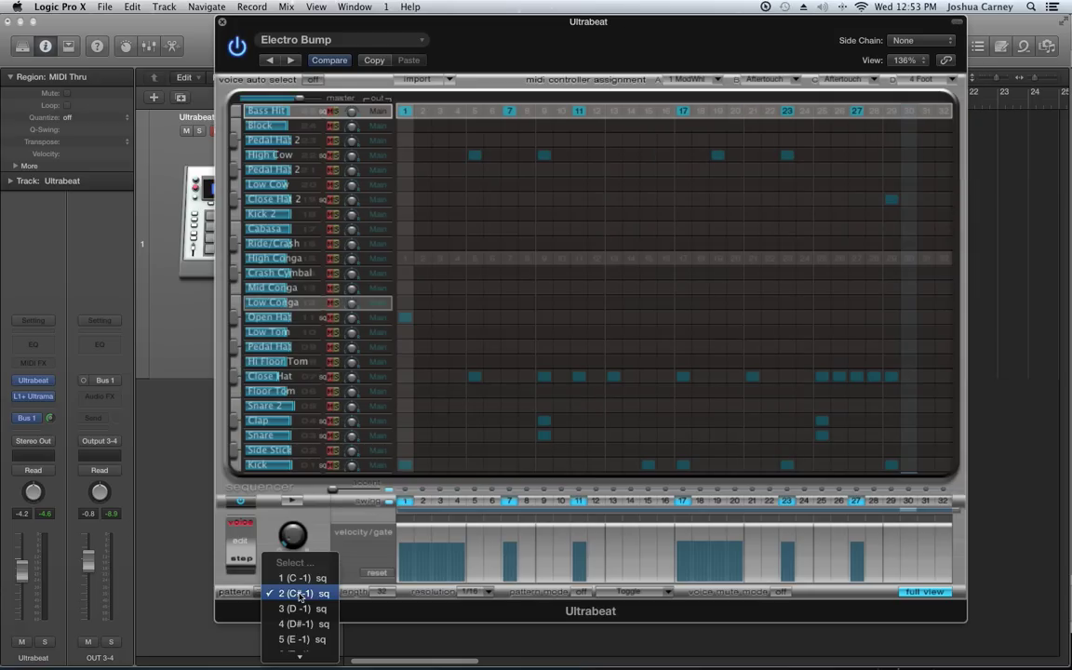
{"action": "left_click", "coordinate": [300, 584]}
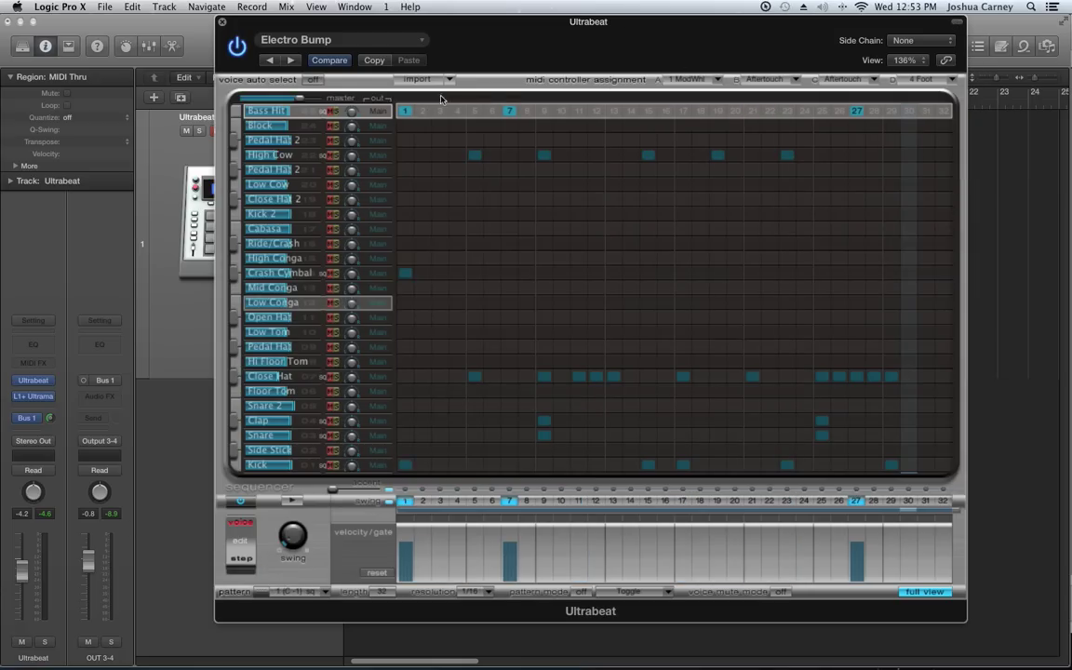
{"action": "left_click_drag", "start_coordinate": [407, 560], "coordinate": [463, 560]}
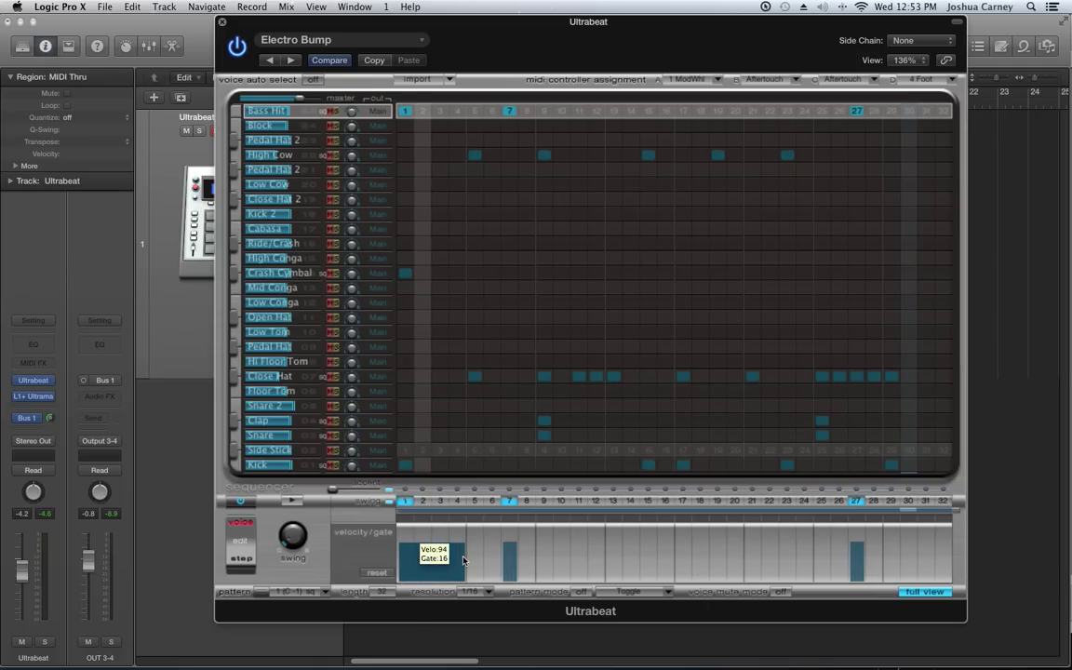
- Return to pattern 2 (C#-1) and shorten the Bass Hit on step 17 to about two steps
{"action": "left_click", "coordinate": [303, 592]}
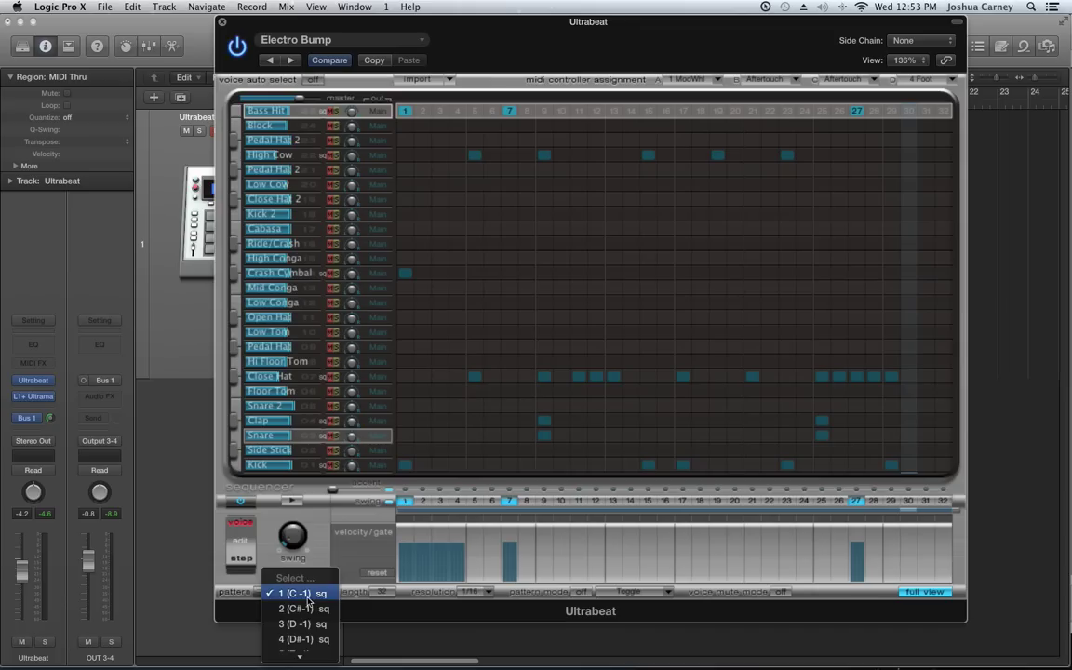
{"action": "left_click", "coordinate": [303, 609]}
{"action": "left_click_drag", "start_coordinate": [741, 558], "coordinate": [691, 563]}
{"action": "key", "text": "space"}
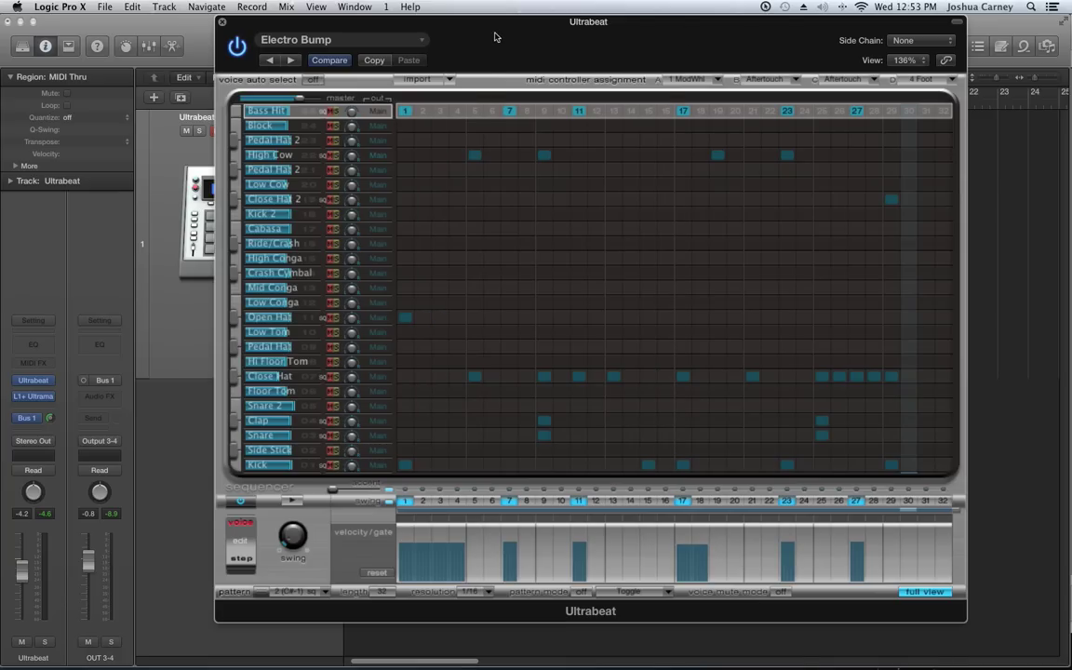
- Hide the Ultrabeat window and play the empty arrangement to hear the sequencer run with the project transport
{"action": "left_click_drag", "start_coordinate": [495, 37], "coordinate": [1071, 71]}
{"action": "scroll", "coordinate": [519, 147], "scroll_direction": "left", "scroll_amount": 2}
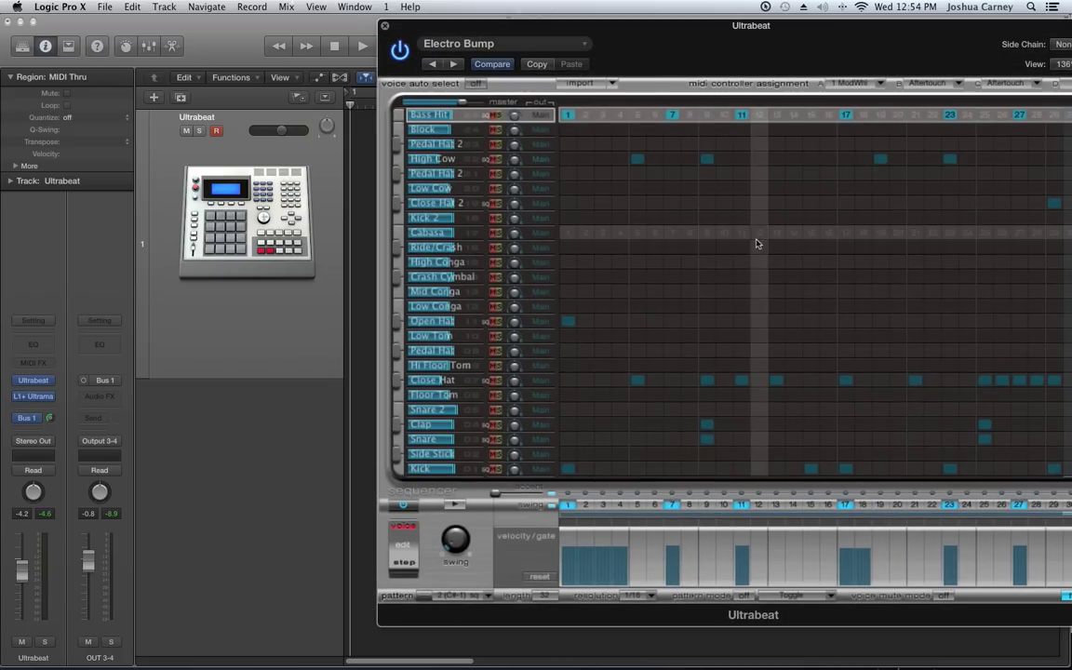
{"action": "left_click", "coordinate": [406, 505]}
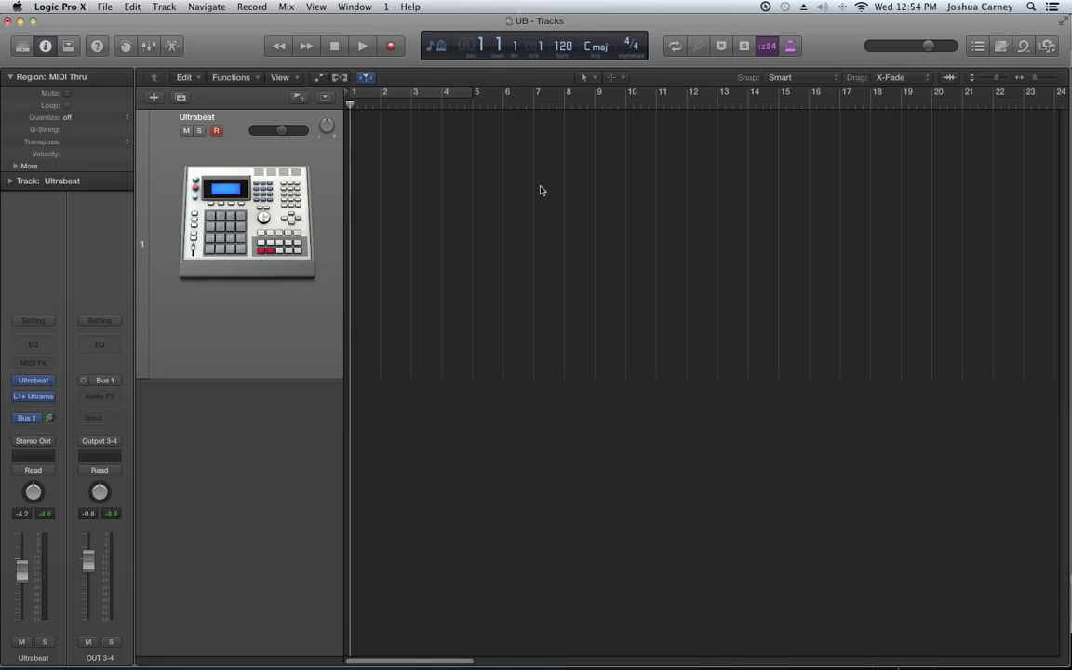
{"action": "key", "text": "space"}
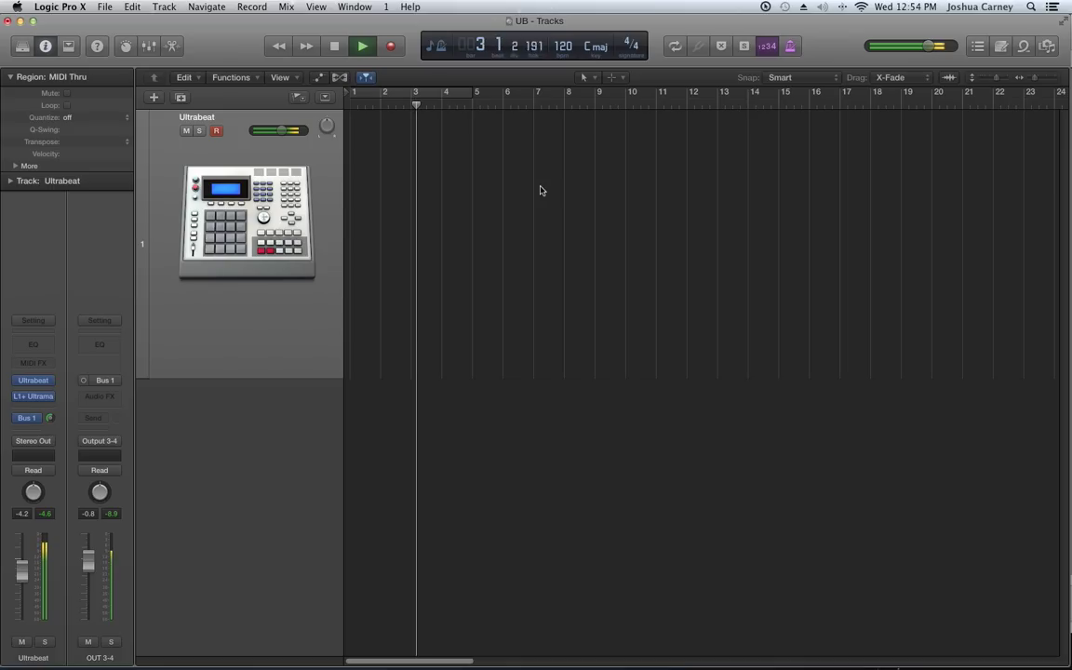
{"action": "key", "text": "space"}
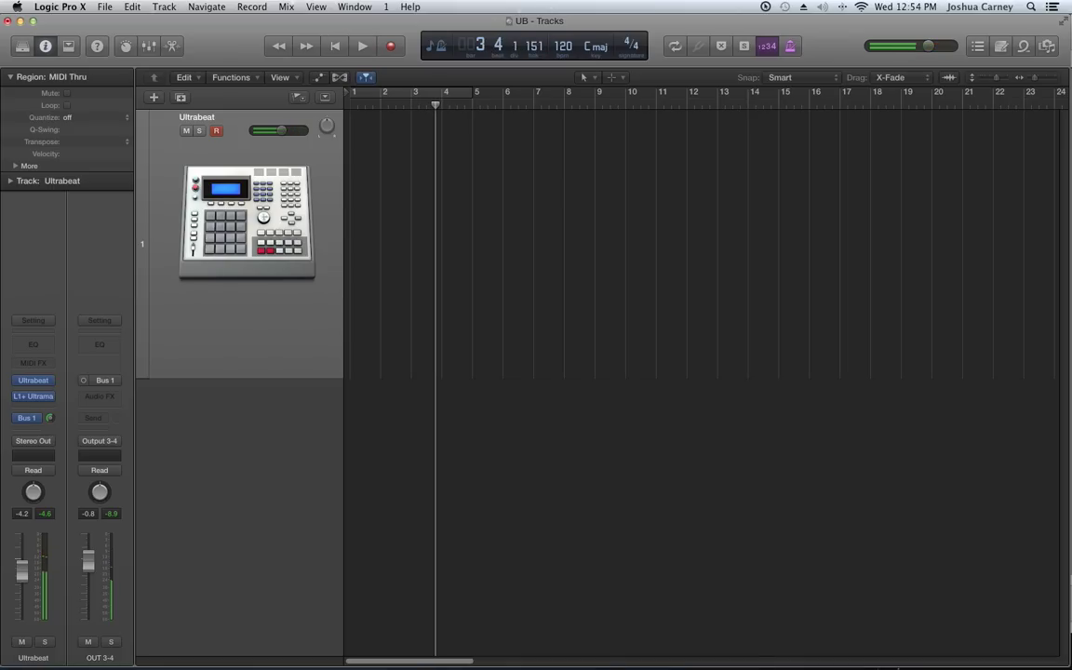
- Show the Ultrabeat window again, return the playhead to bar 1, and place the window so the first arrangement bars stay uncovered
{"action": "key", "text": "v"}
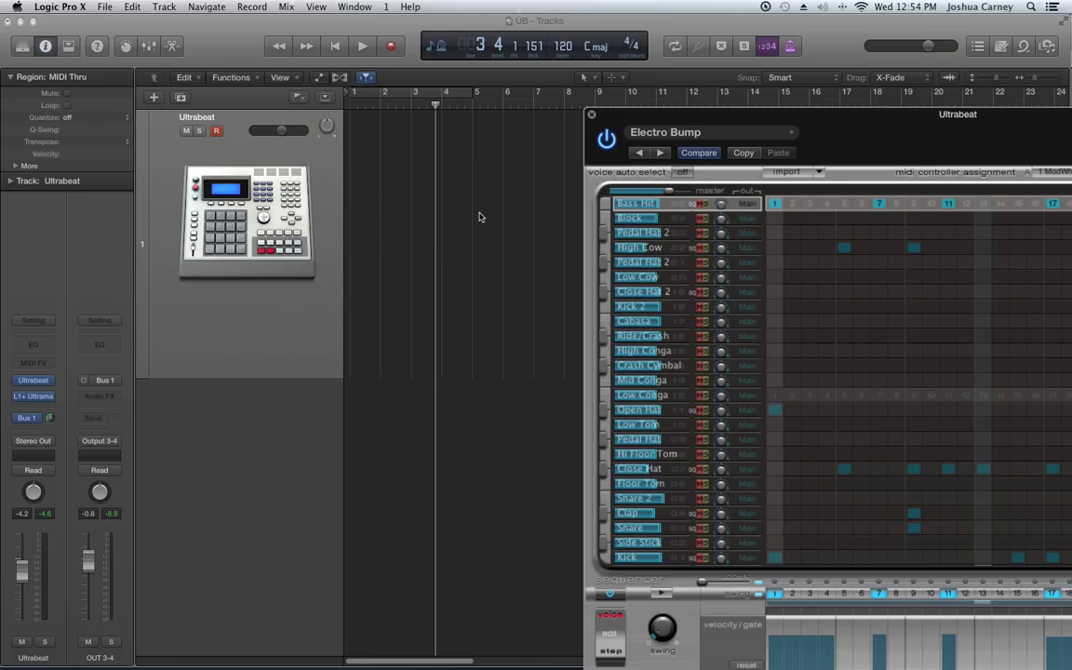
{"action": "key", "text": "Return"}
{"action": "left_click_drag", "start_coordinate": [637, 124], "coordinate": [505, 50]}
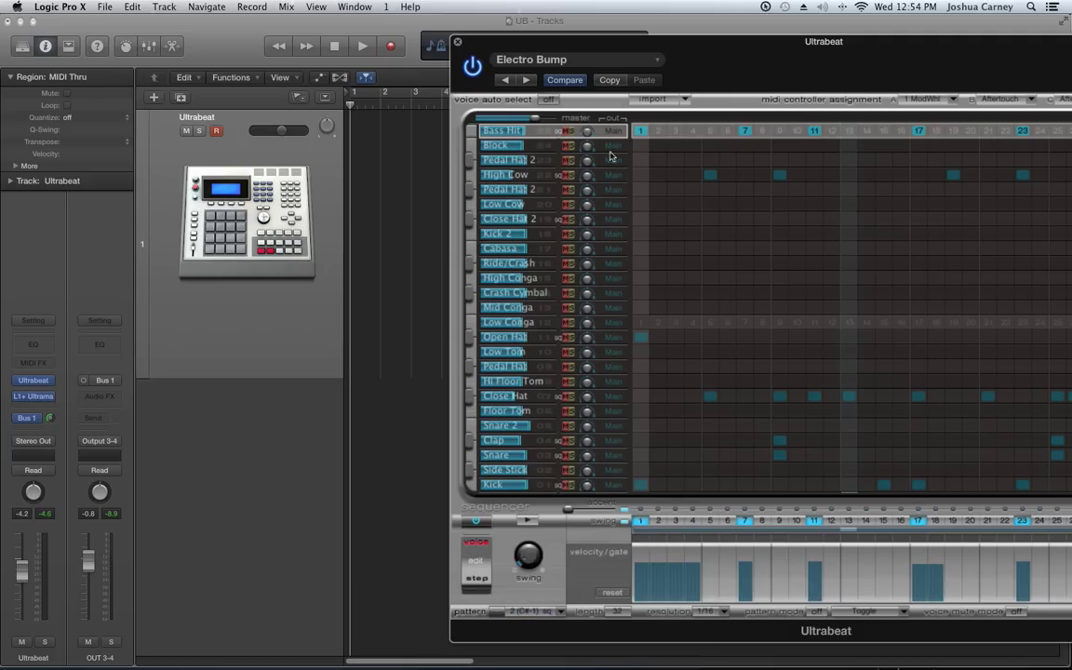
{"action": "left_click_drag", "start_coordinate": [617, 49], "coordinate": [763, 6]}
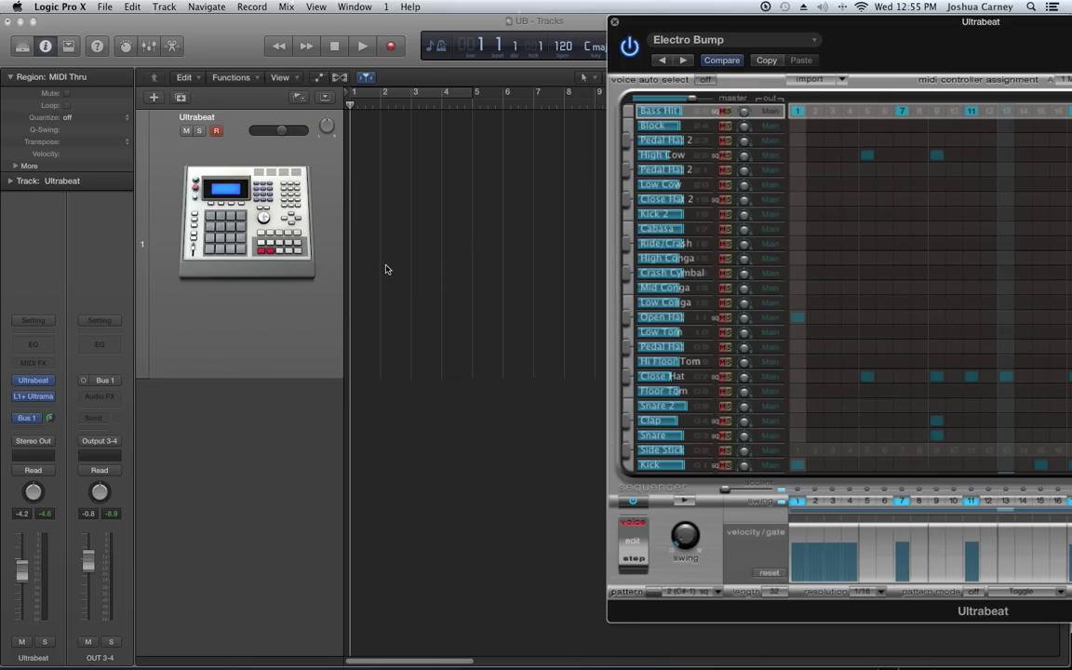
- Select pattern 1 (C-1) and place it as a MIDI region at bar 1 of the Ultrabeat track
{"action": "left_click", "coordinate": [687, 592]}
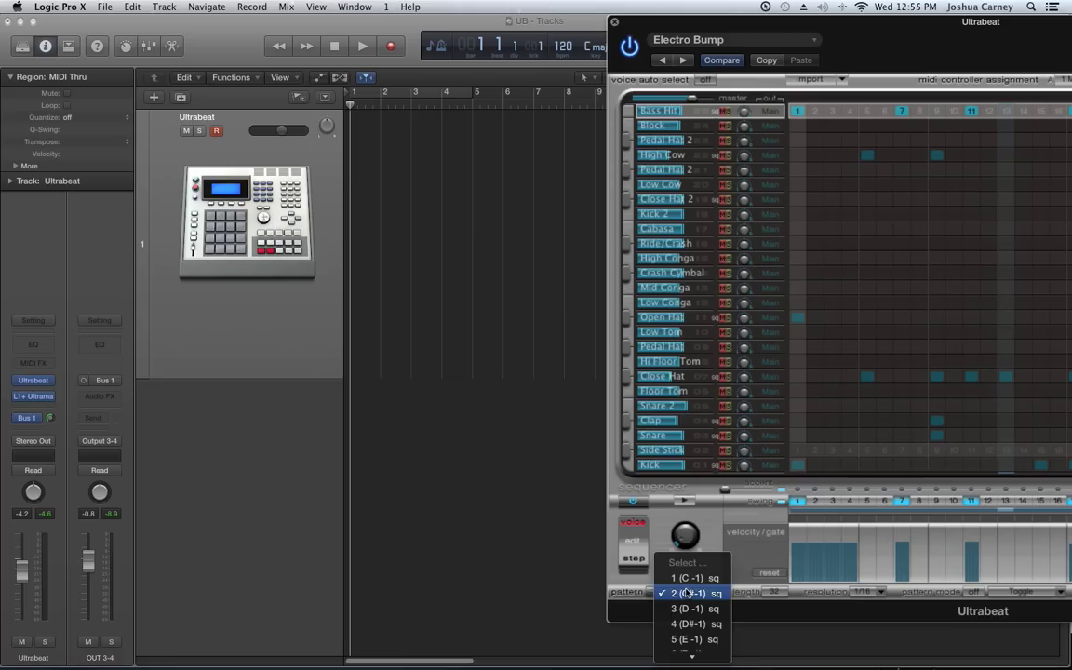
{"action": "left_click", "coordinate": [690, 577]}
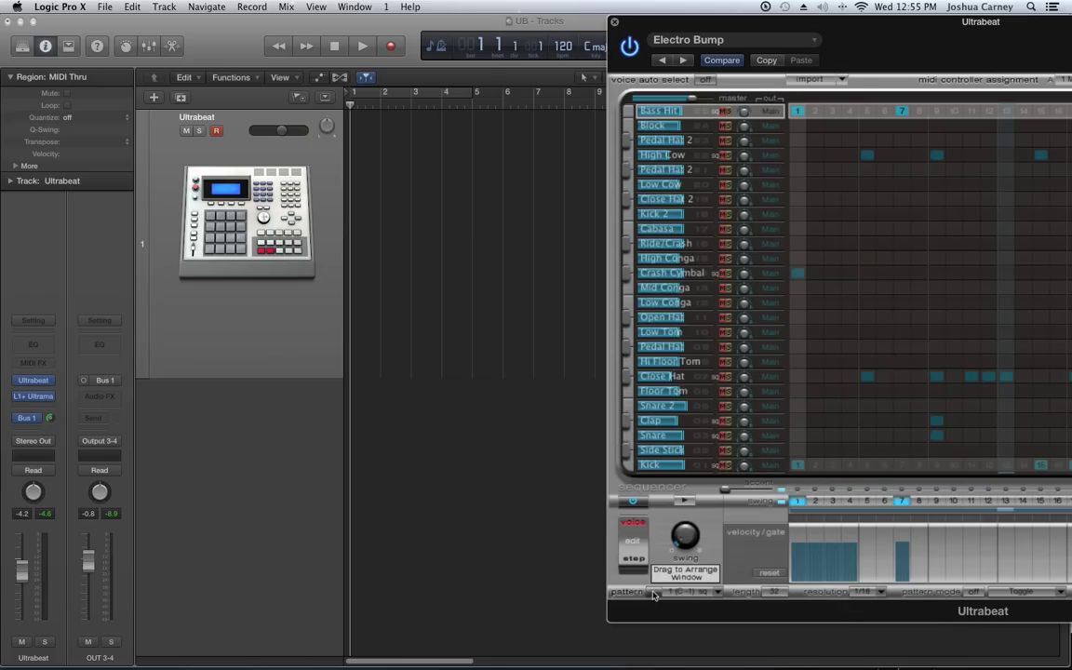
{"action": "left_click_drag", "start_coordinate": [655, 596], "coordinate": [358, 214]}
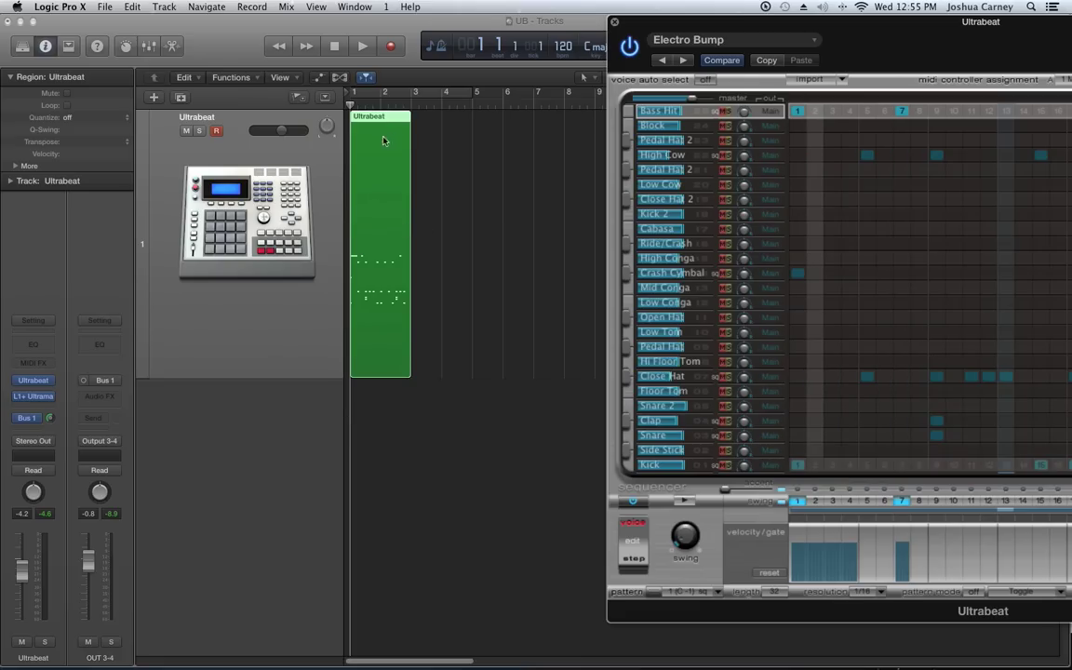
- Select pattern 2 (C#-1), place it as a MIDI region at bar 3 of the Ultrabeat track, and deselect the regions
{"action": "left_click", "coordinate": [689, 592]}
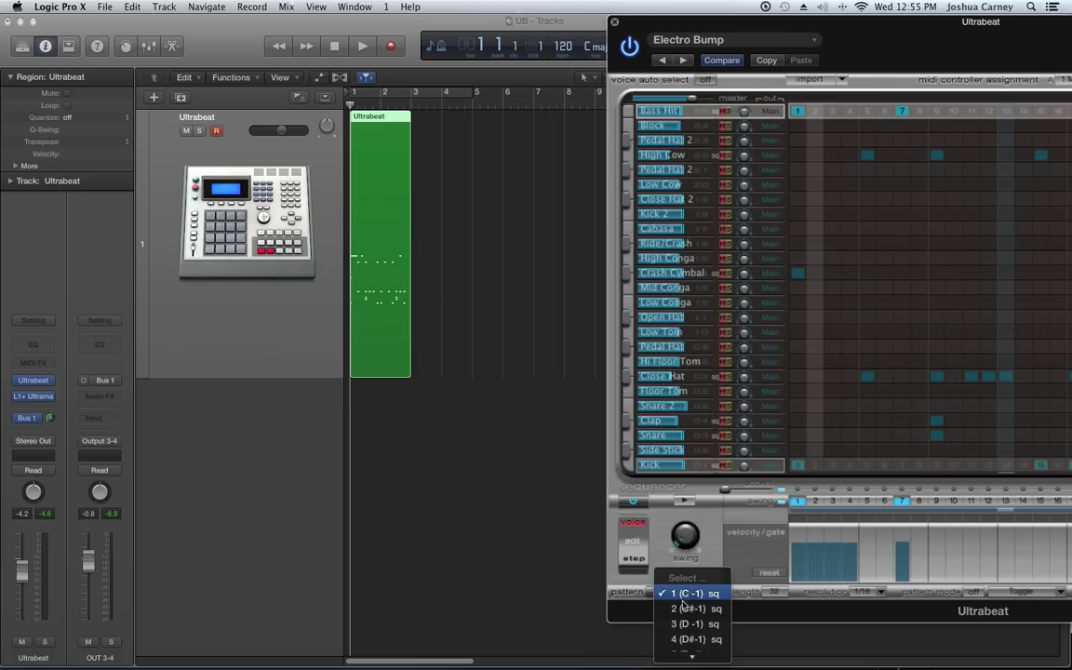
{"action": "left_click", "coordinate": [689, 609]}
{"action": "left_click_drag", "start_coordinate": [655, 592], "coordinate": [440, 272]}
{"action": "left_click", "coordinate": [444, 470]}
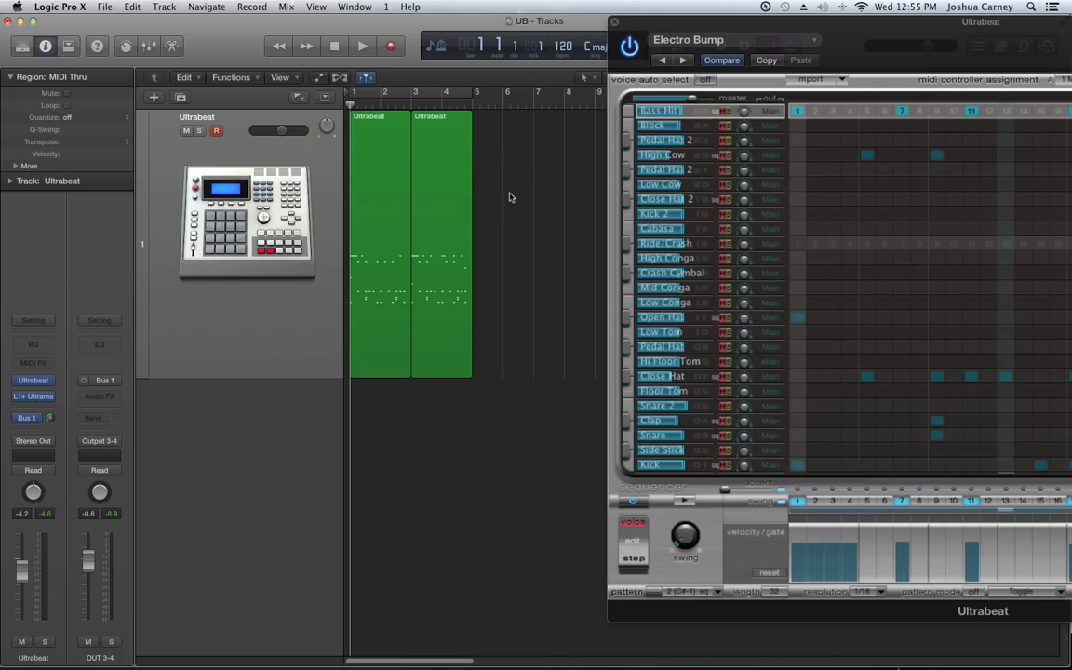
- Turn off Ultrabeat's step sequencer and close the plug-in window
{"action": "left_click", "coordinate": [633, 503]}
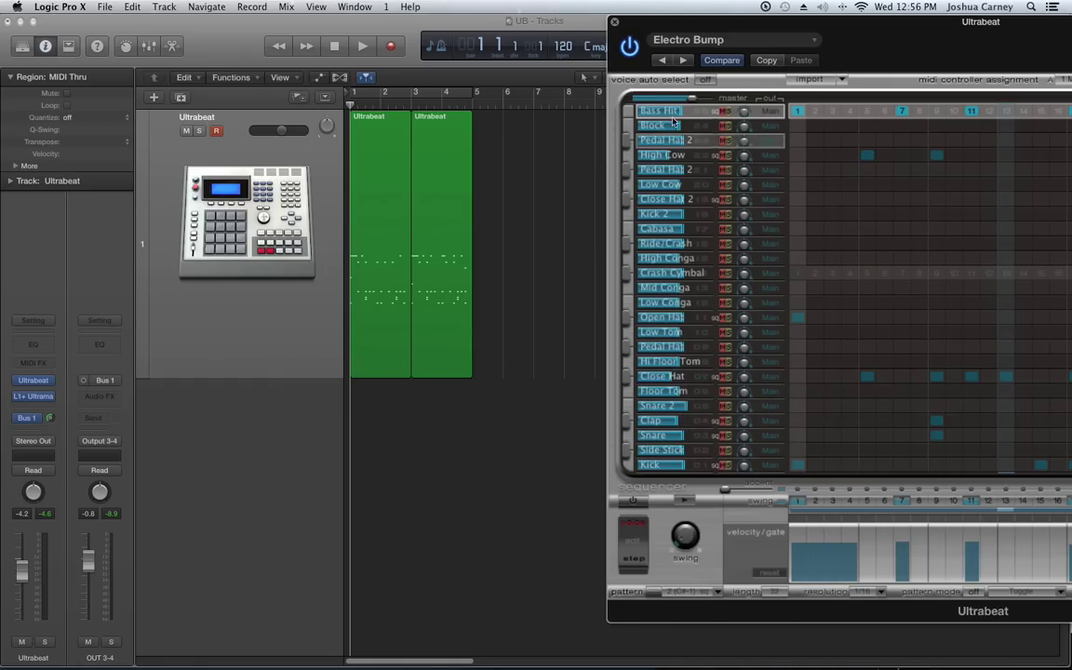
{"action": "left_click", "coordinate": [614, 21]}
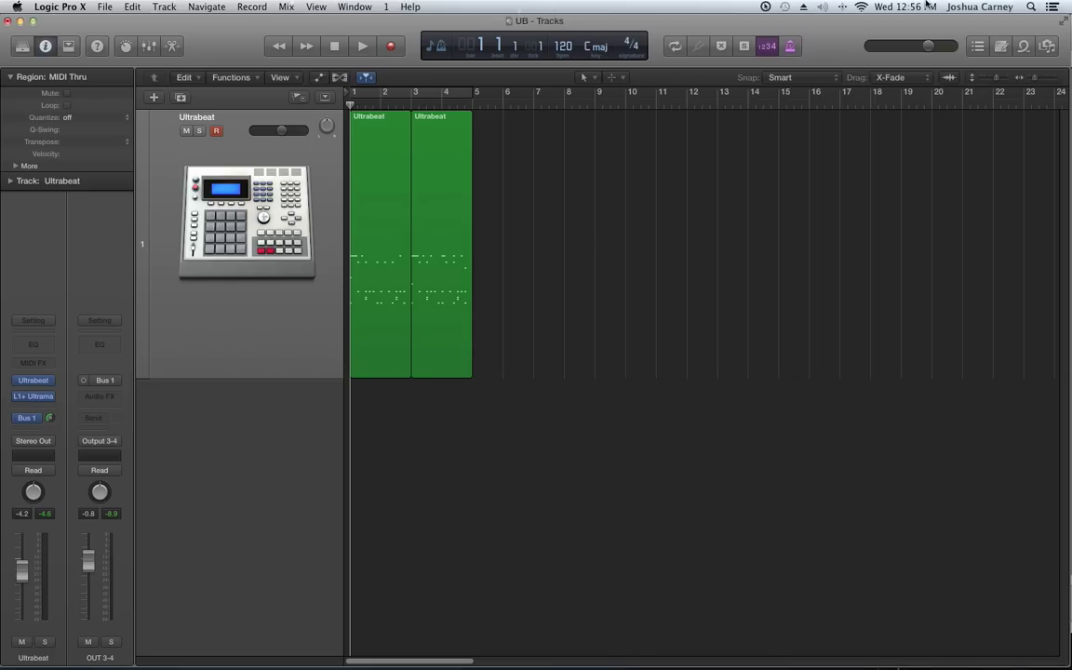
- Assign the Text Tool as the secondary tool and rename the region at bar 1 as pattern 1
{"action": "key", "text": "super+Right"}
{"action": "key", "text": "super+Right"}
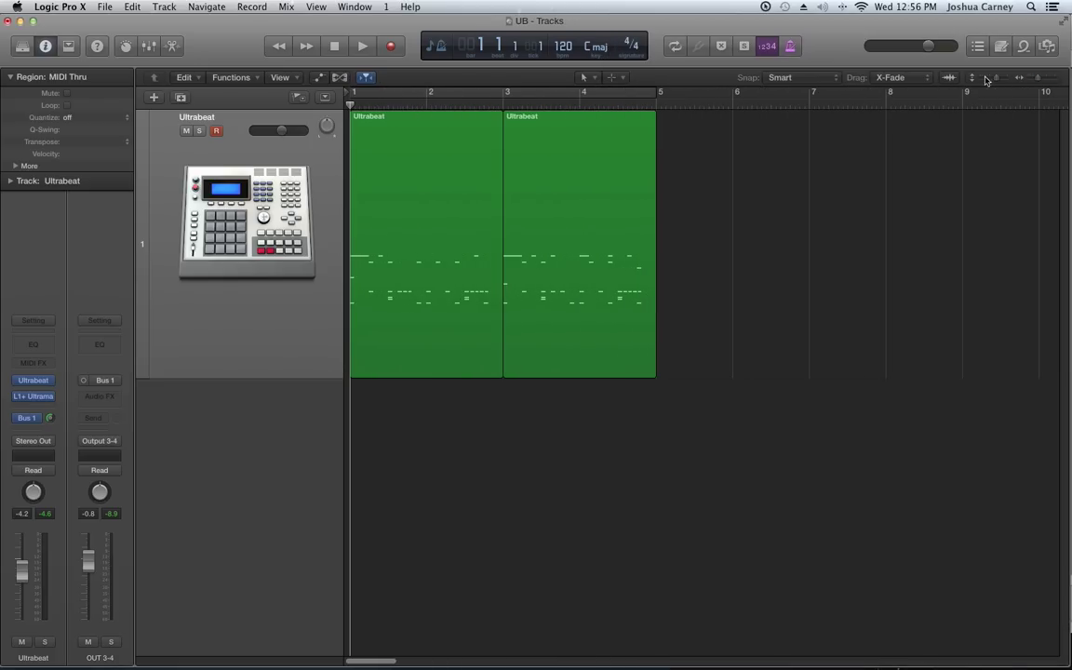
{"action": "left_click", "coordinate": [611, 77]}
{"action": "left_click", "coordinate": [642, 144]}
{"action": "left_click", "coordinate": [367, 119], "text": "super"}
{"action": "type", "text": "pattern 1"}
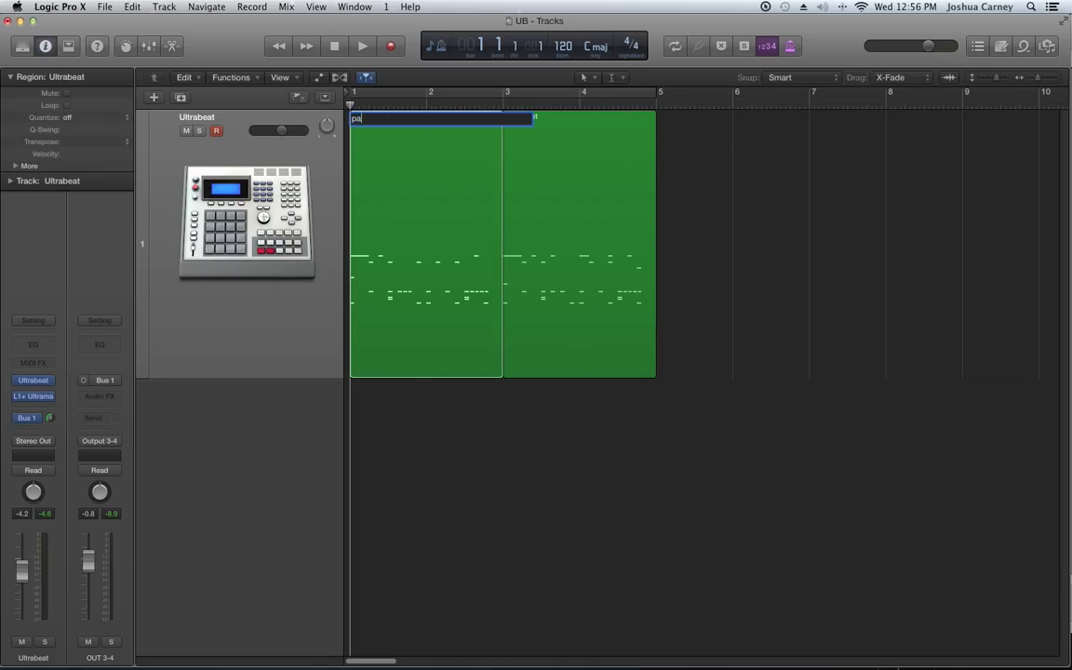
{"action": "key", "text": "Return"}
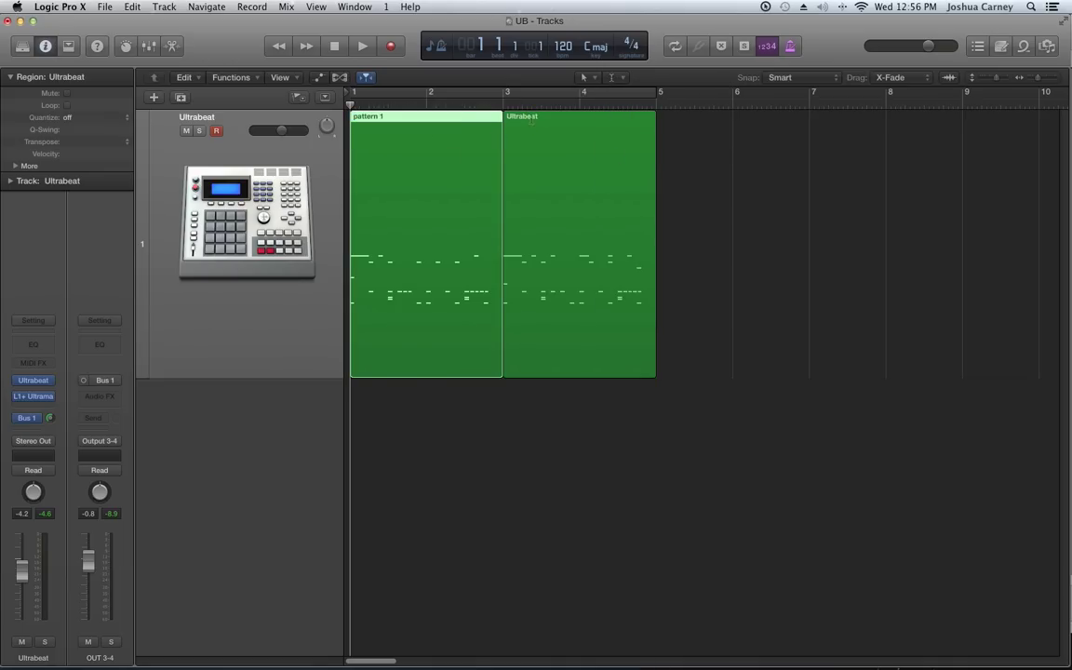
- Rename the region at bar 3 as pattern 2 and set the secondary tool back to the Marquee Tool
{"action": "left_click", "coordinate": [540, 118], "text": "super"}
{"action": "type", "text": "pattern 2"}
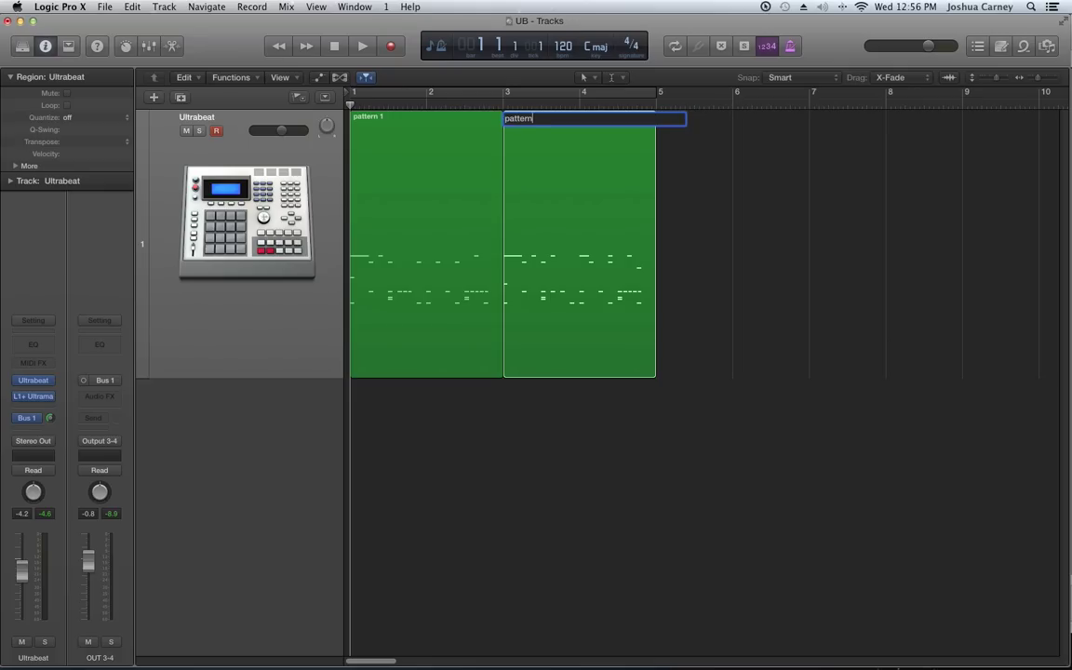
{"action": "key", "text": "Return"}
{"action": "left_click", "coordinate": [613, 77]}
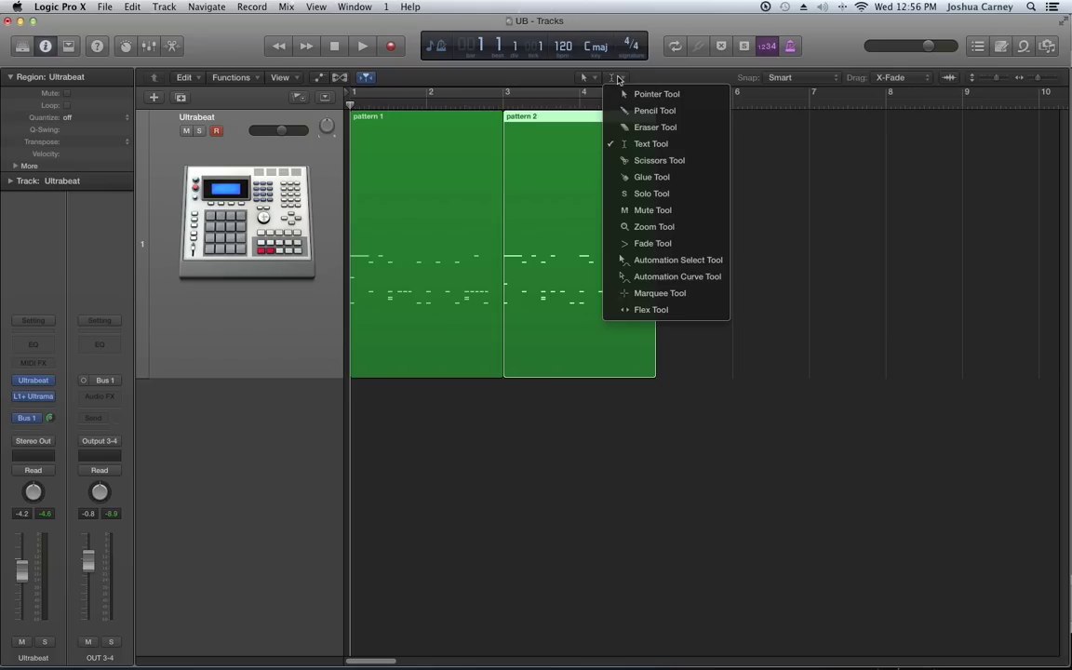
{"action": "left_click", "coordinate": [658, 293]}
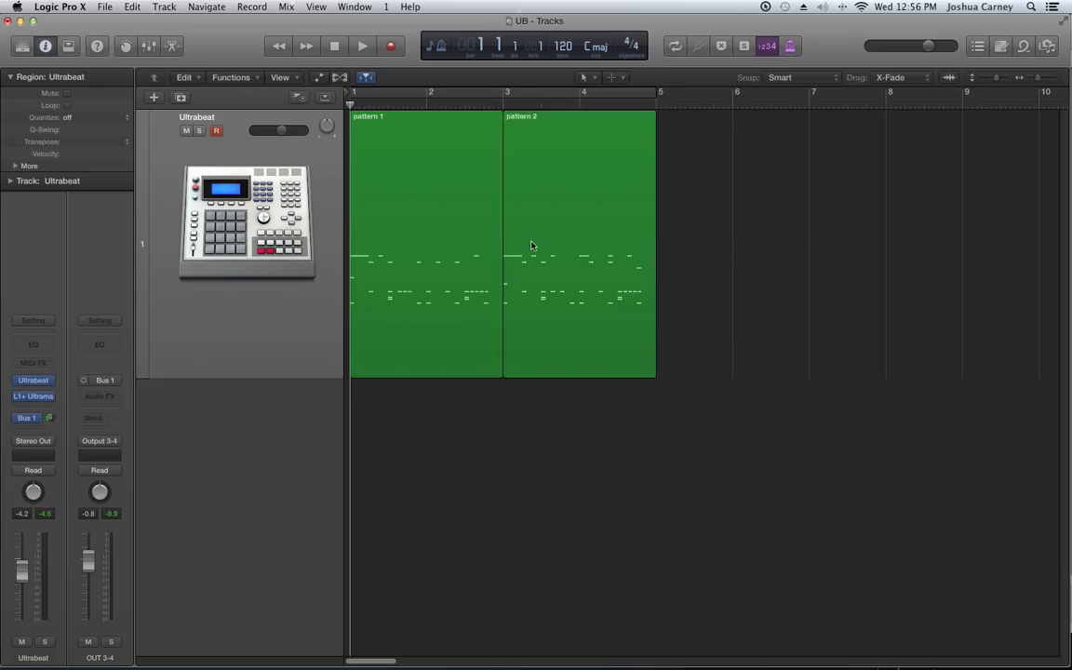
- Select both pattern regions and repeat them with 3 copies
{"action": "key", "text": "super+a"}
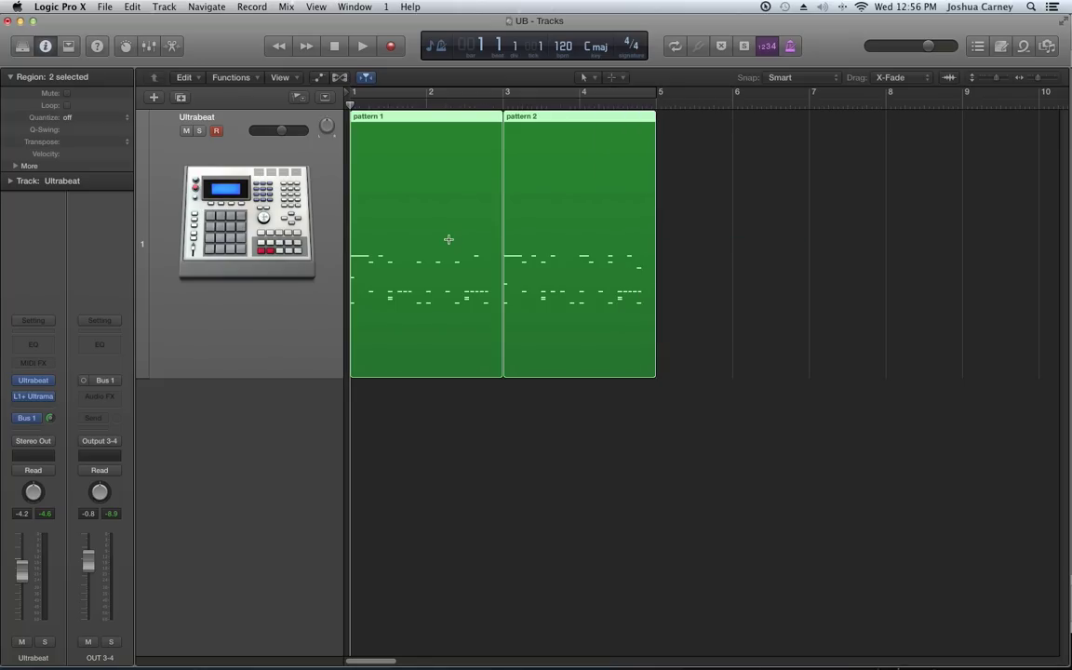
{"action": "key", "text": "super+r"}
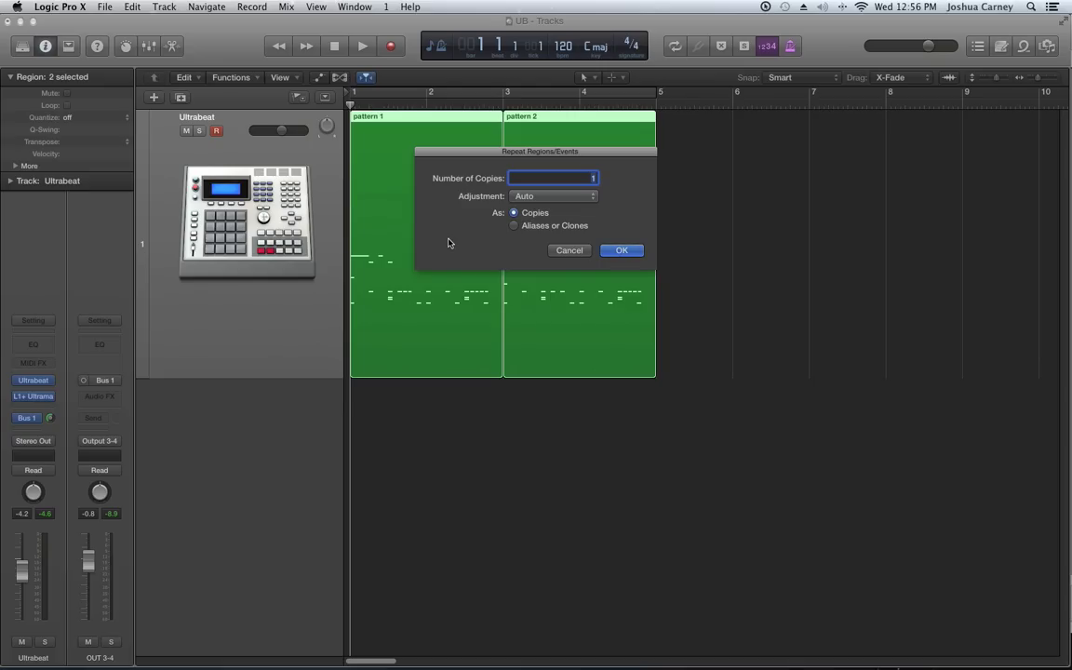
{"action": "type", "text": "3"}
{"action": "key", "text": "Return"}
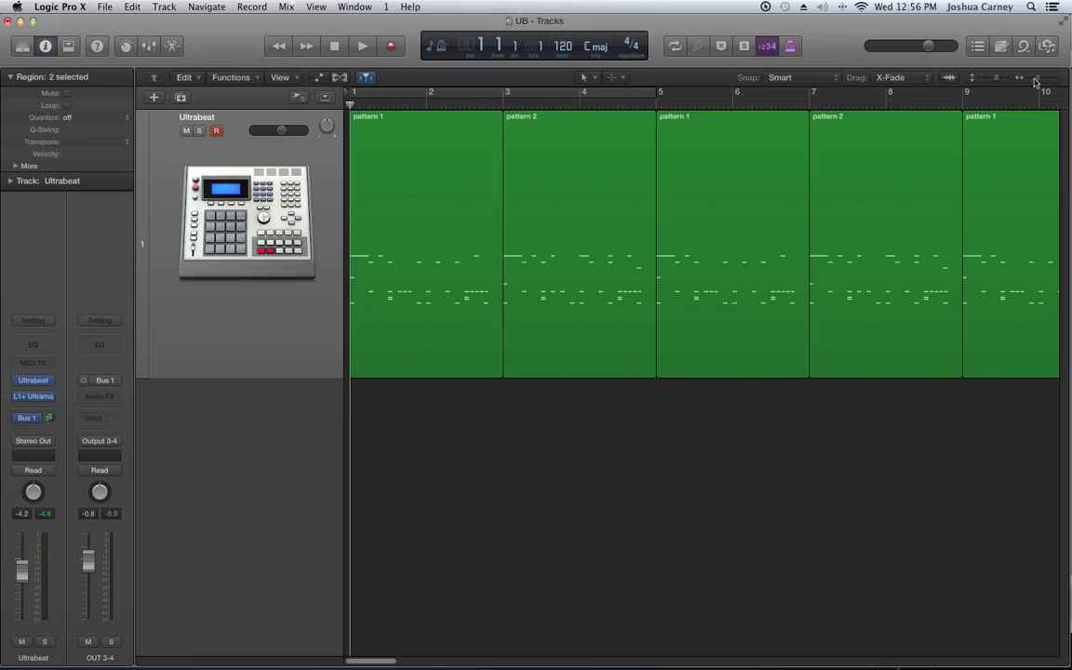
- Play the repeated pattern 1 and pattern 2 regions from bar 1 and stop playback in bar 9
{"action": "left_click_drag", "start_coordinate": [1035, 82], "coordinate": [935, 75]}
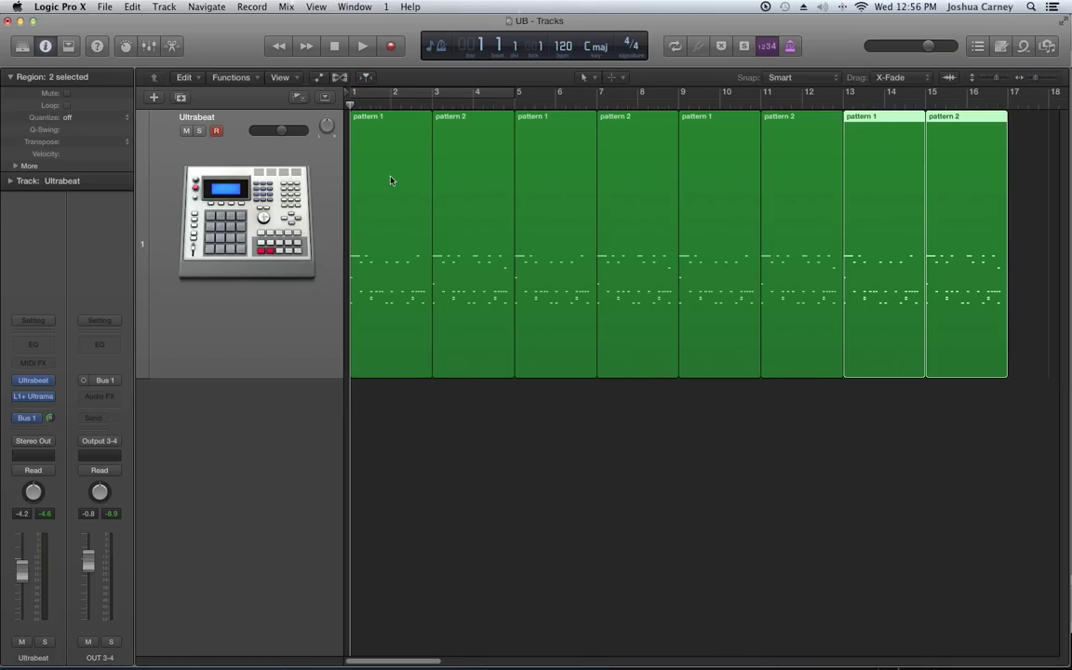
{"action": "left_click", "coordinate": [445, 173]}
{"action": "left_click", "coordinate": [541, 399]}
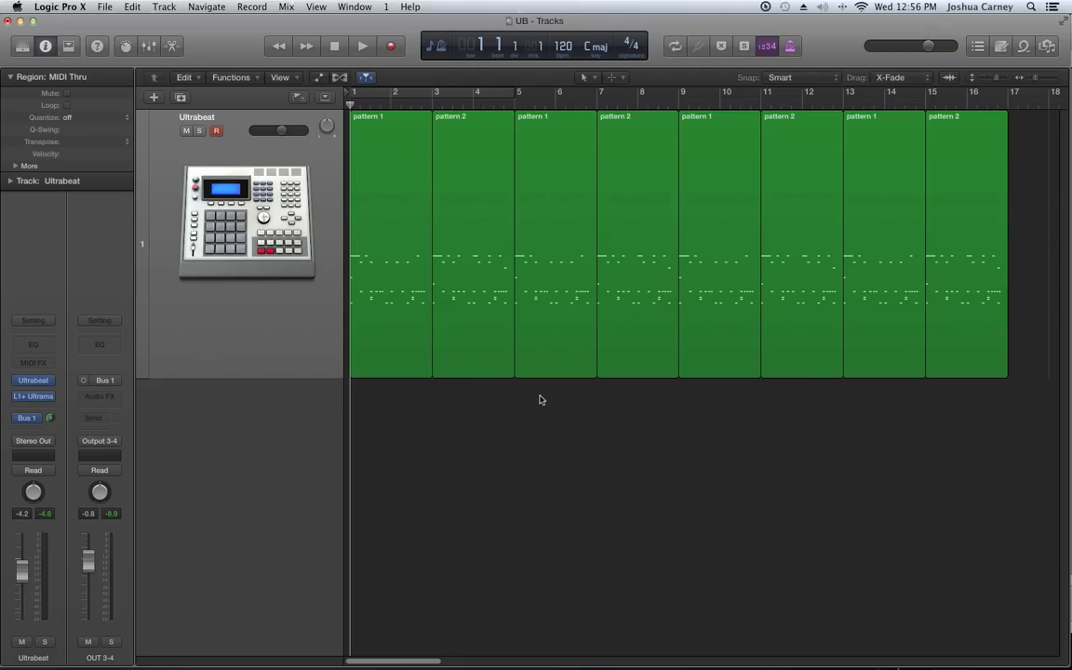
{"action": "key", "text": "space"}
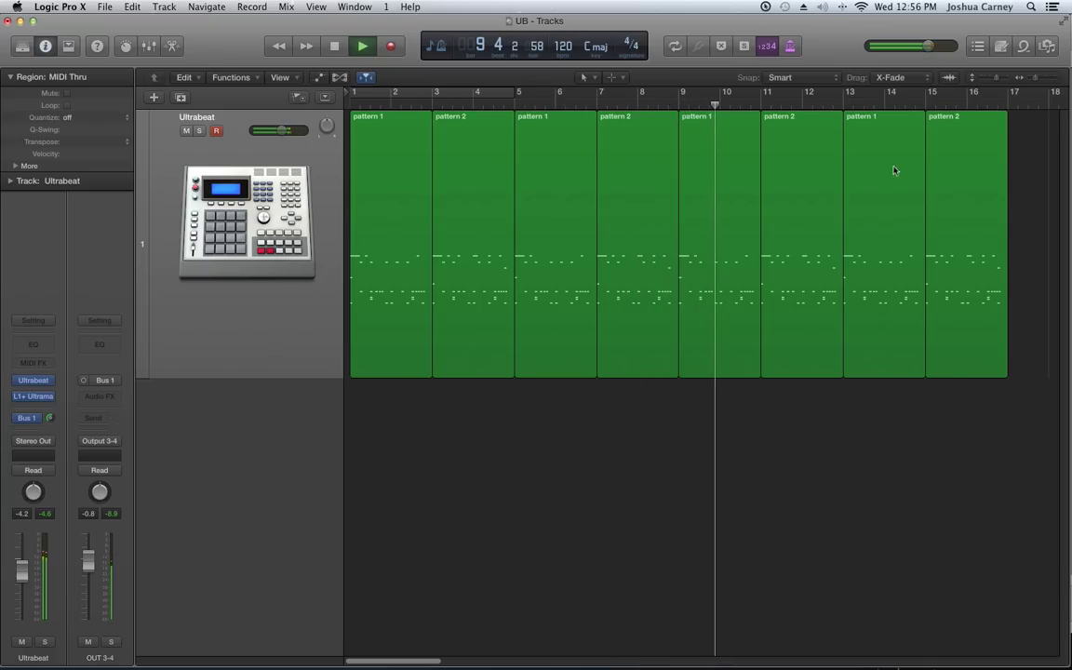
{"action": "key", "text": "space"}
- Delete all eight pattern regions from the Ultrabeat track and return the playhead to bar 1
{"action": "left_click_drag", "start_coordinate": [1019, 181], "coordinate": [405, 205]}
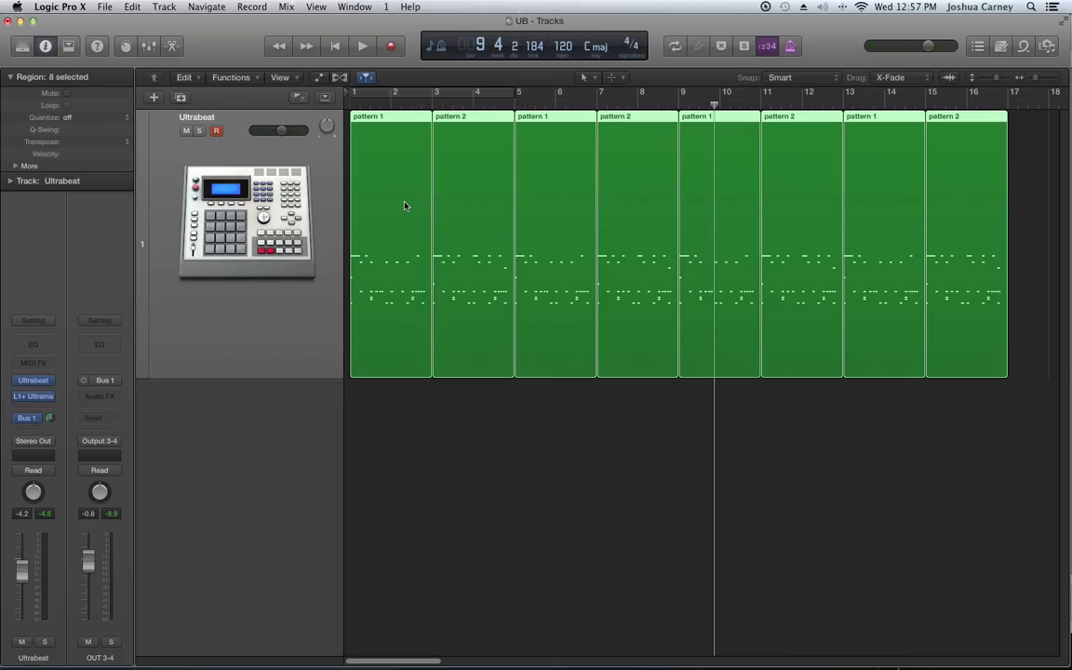
{"action": "key", "text": "Delete"}
{"action": "key", "text": "Return"}
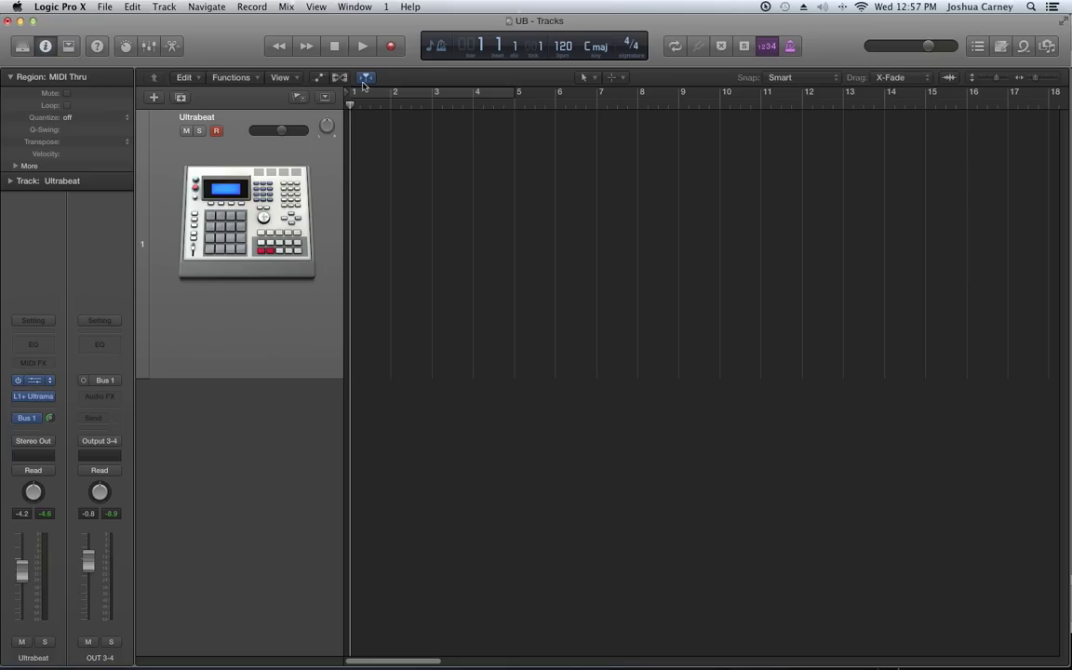
- Reopen the Ultrabeat window and turn on its step sequencer in voice view with pattern mode enabled
{"action": "left_click", "coordinate": [32, 380]}
{"action": "left_click_drag", "start_coordinate": [760, 28], "coordinate": [381, 21]}
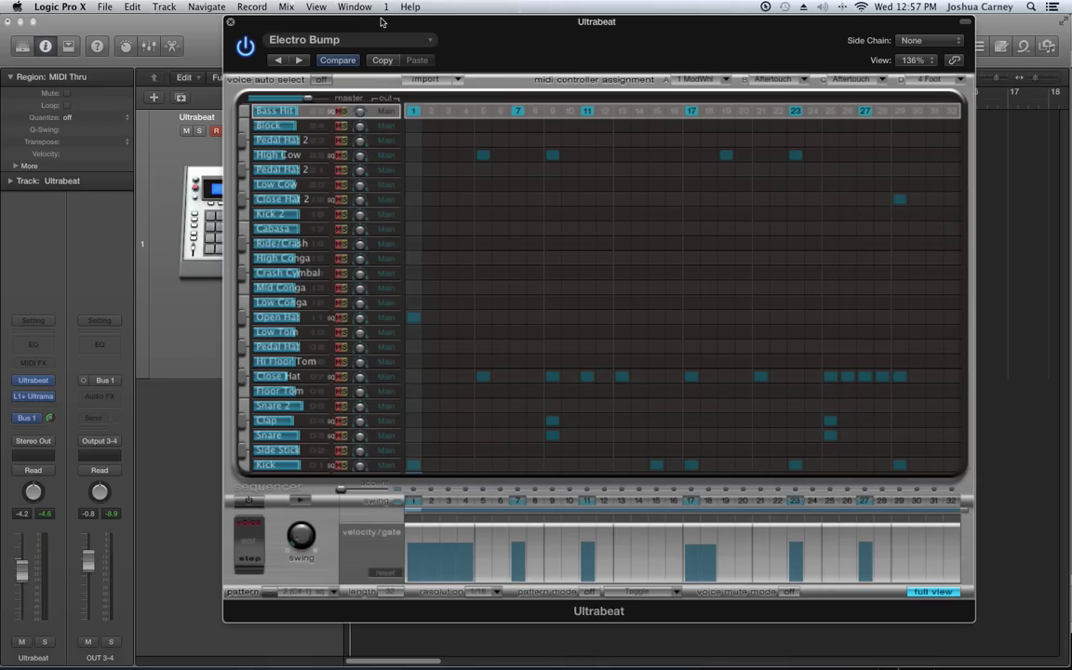
{"action": "left_click", "coordinate": [373, 531]}
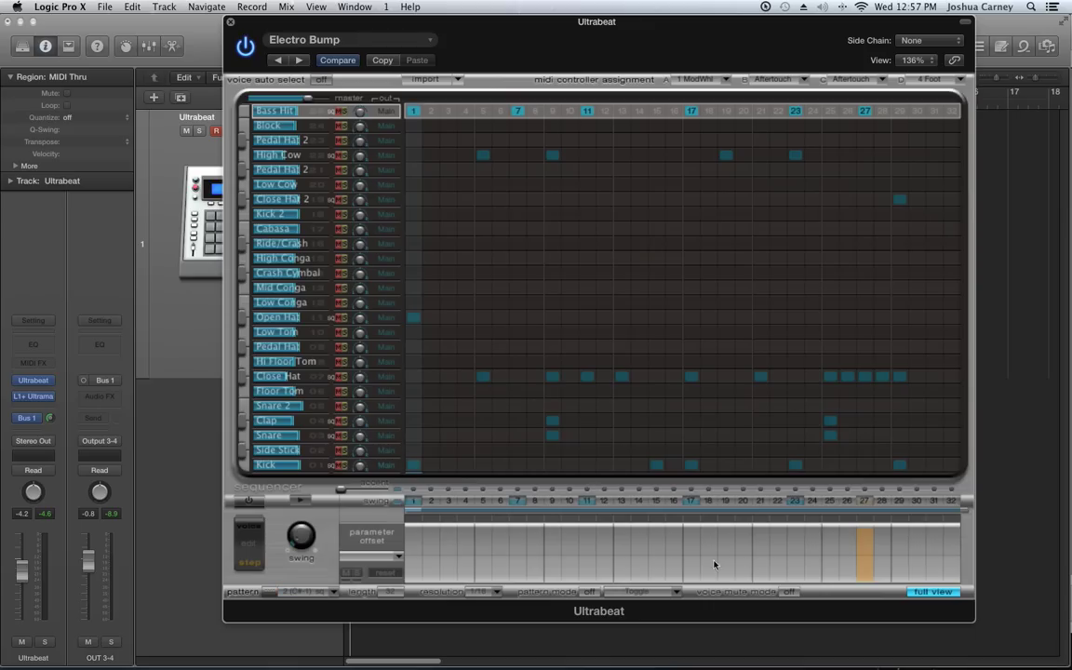
{"action": "left_click", "coordinate": [252, 504]}
{"action": "left_click", "coordinate": [253, 526]}
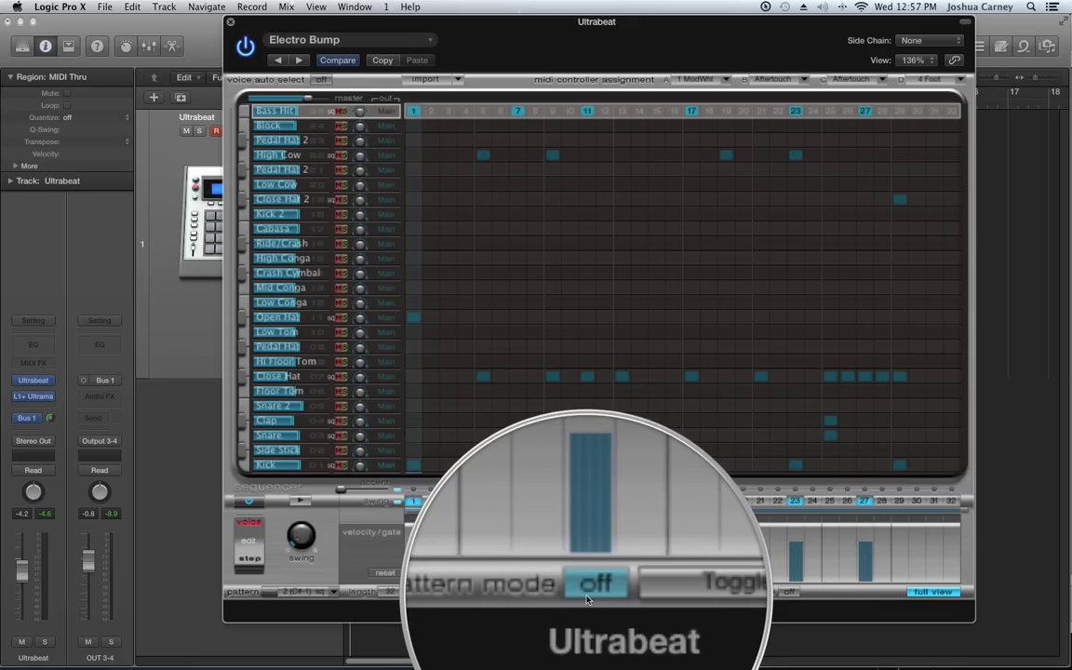
{"action": "left_click", "coordinate": [589, 592]}
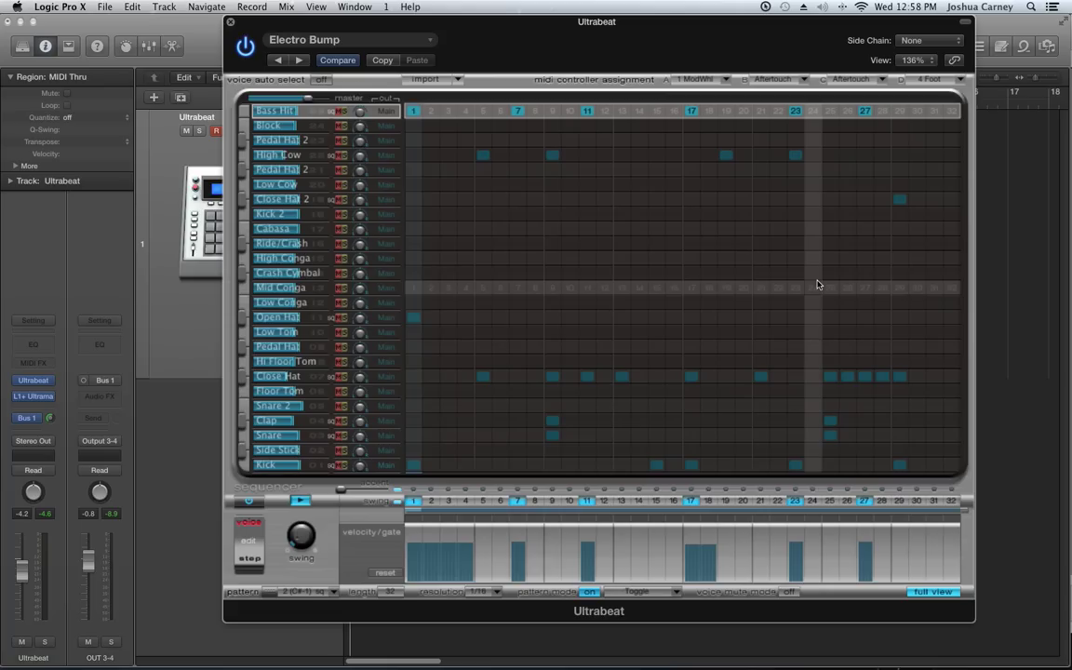
{"action": "key", "text": "space"}
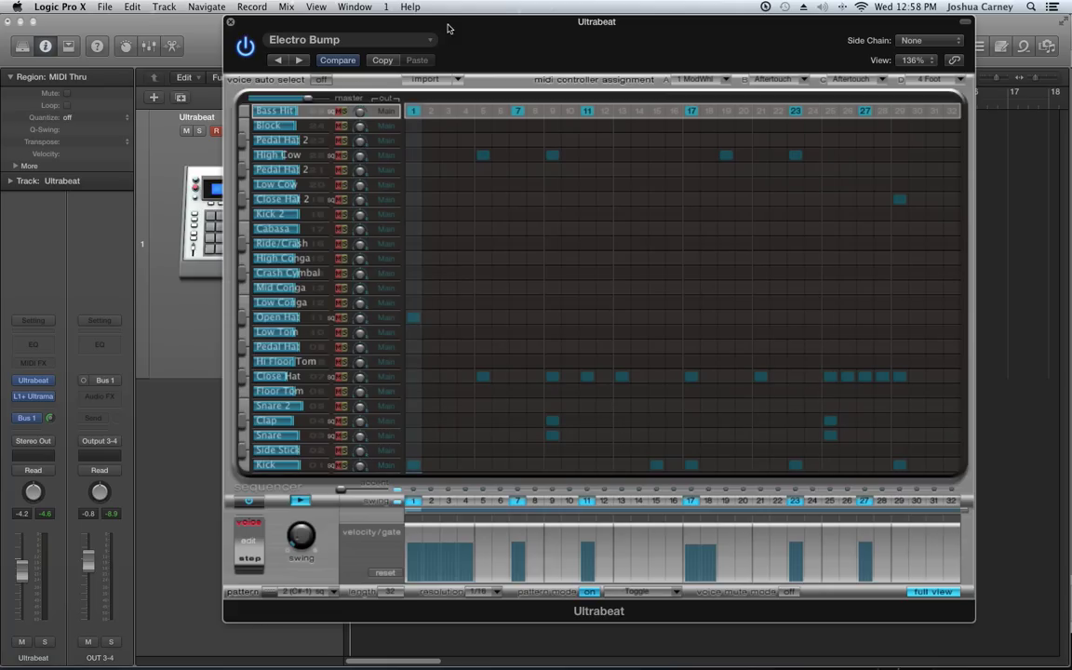
- Review the trigger notes assigned in the sequencer's pattern list and select pattern 1 (C-1)
{"action": "left_click", "coordinate": [296, 592]}
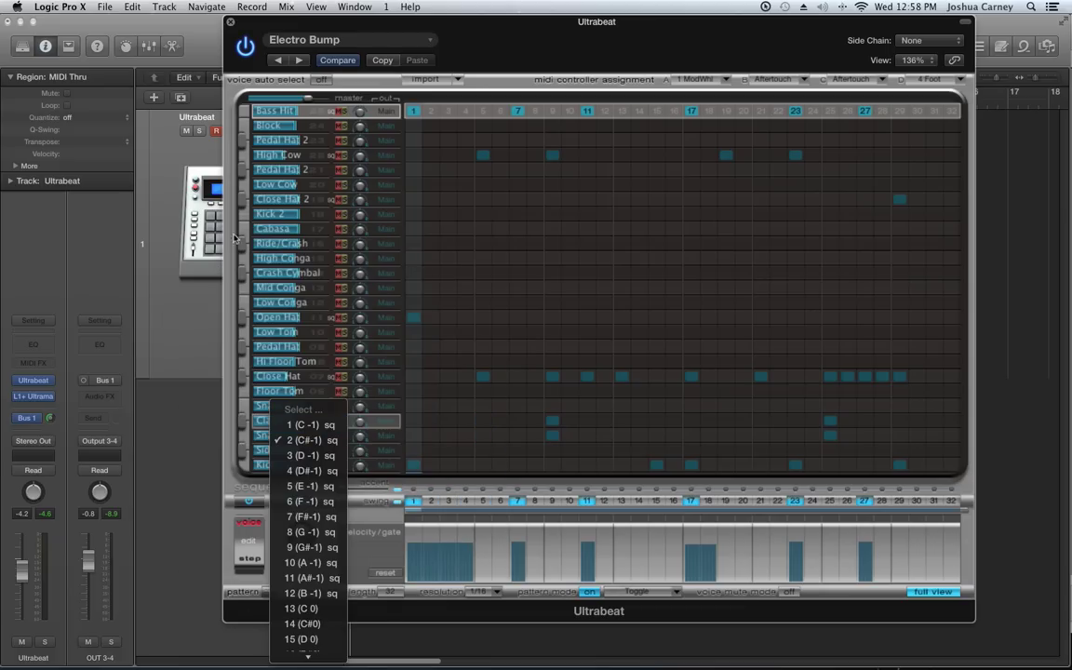
{"action": "left_click", "coordinate": [244, 472]}
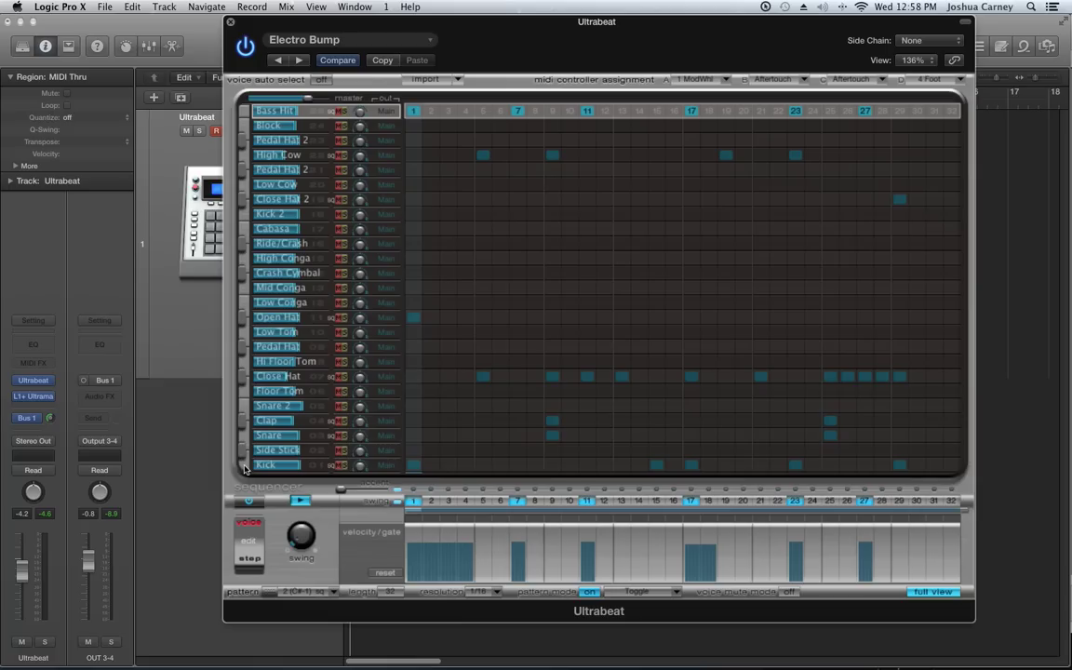
{"action": "left_click", "coordinate": [304, 592]}
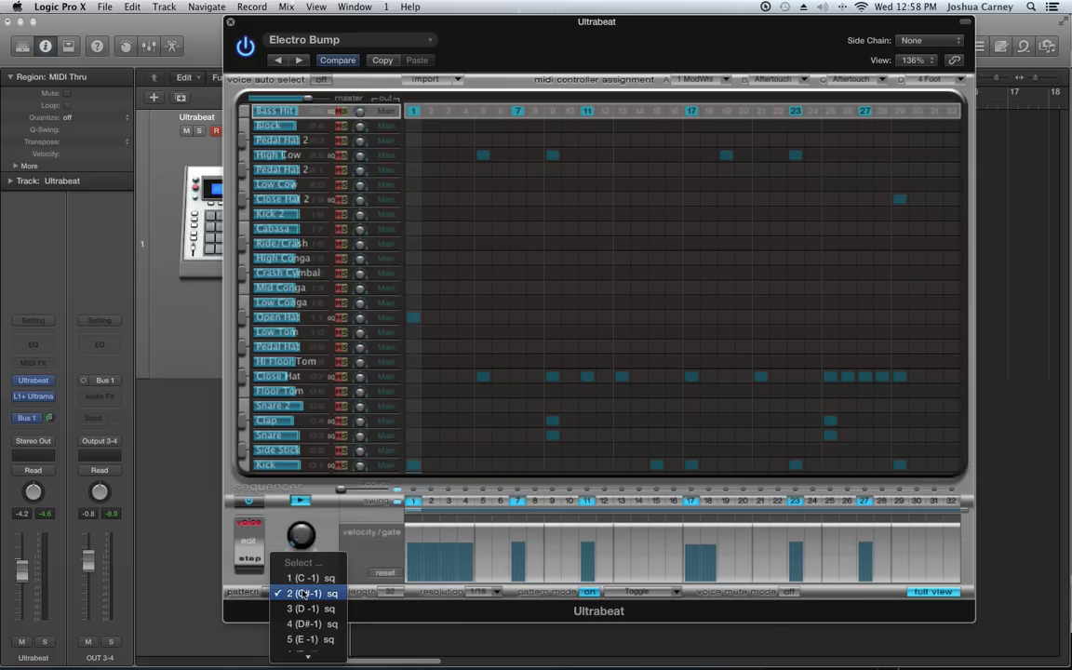
{"action": "scroll", "coordinate": [304, 593], "scroll_direction": "down", "scroll_amount": 5}
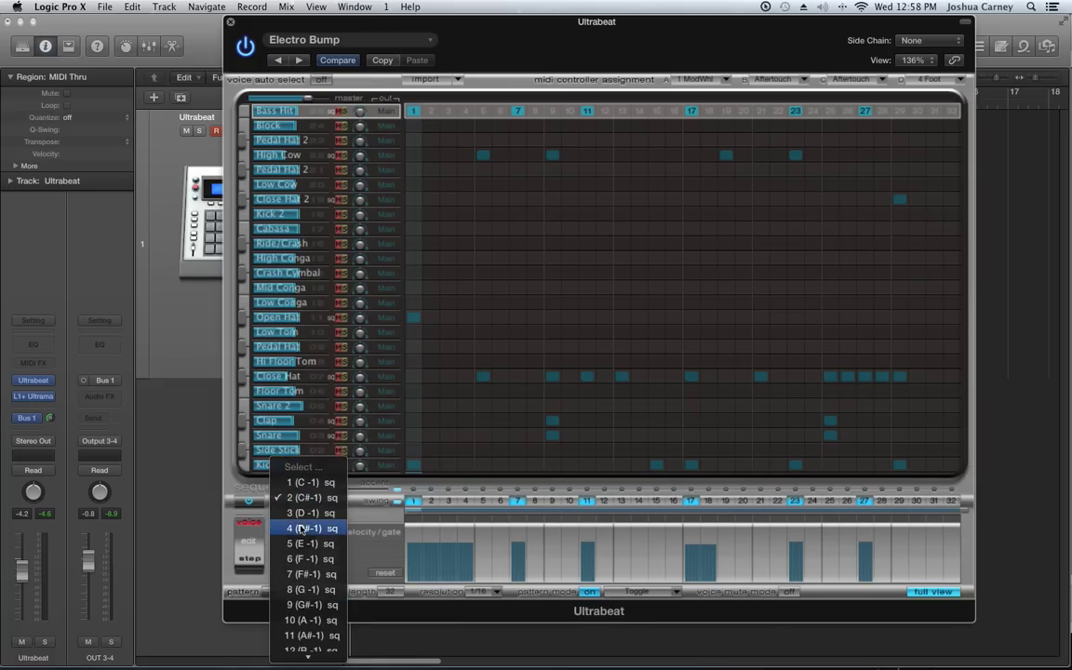
{"action": "mouse_move", "coordinate": [308, 652]}
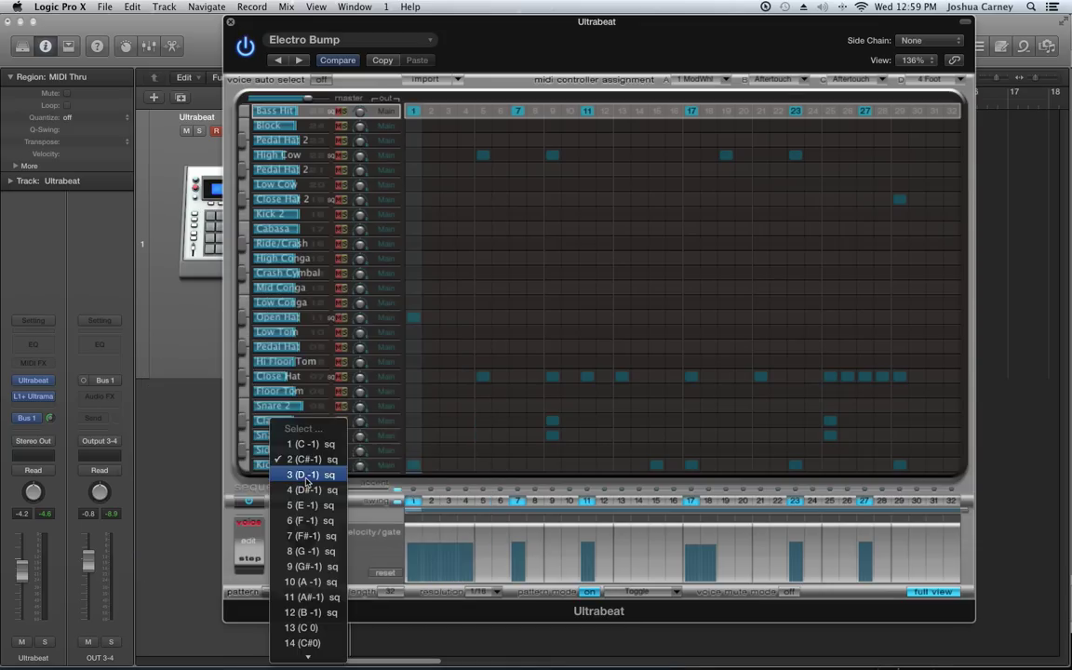
{"action": "left_click", "coordinate": [279, 370]}
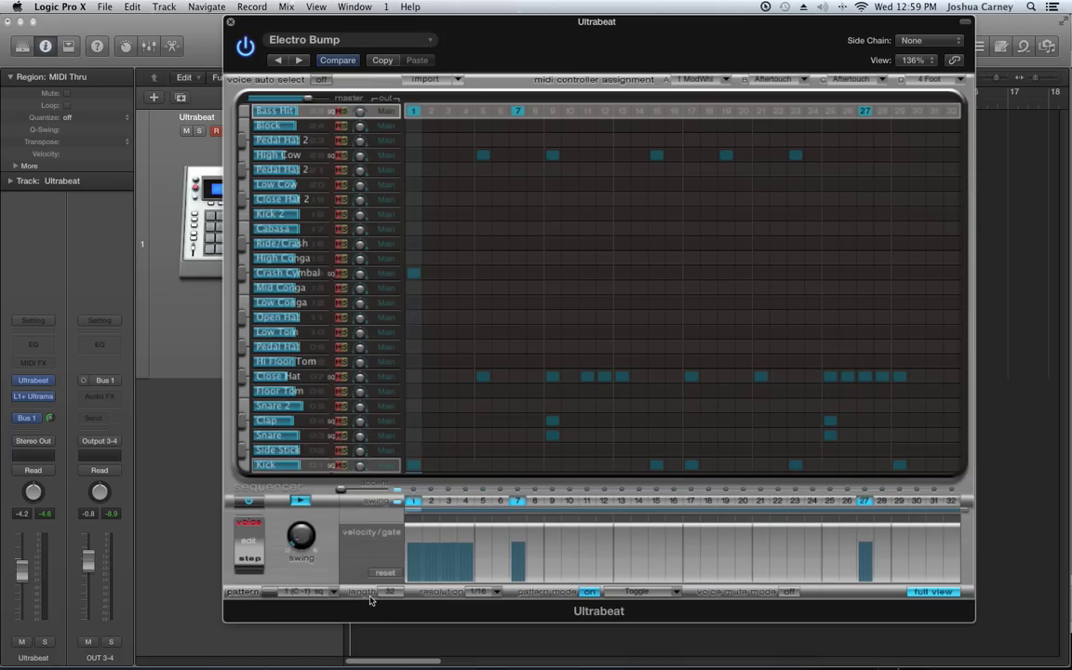
- Show the Musical Typing keyboard, lower its octave to C-1, and move it clear of the Ultrabeat window
{"action": "key", "text": "super+k"}
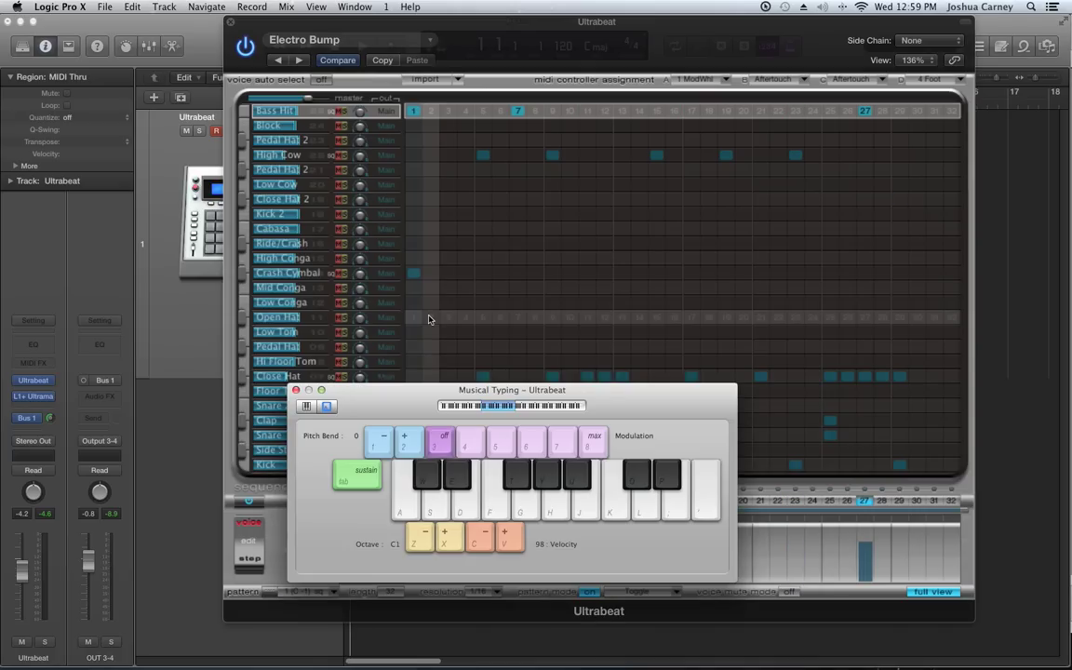
{"action": "left_click", "coordinate": [421, 544]}
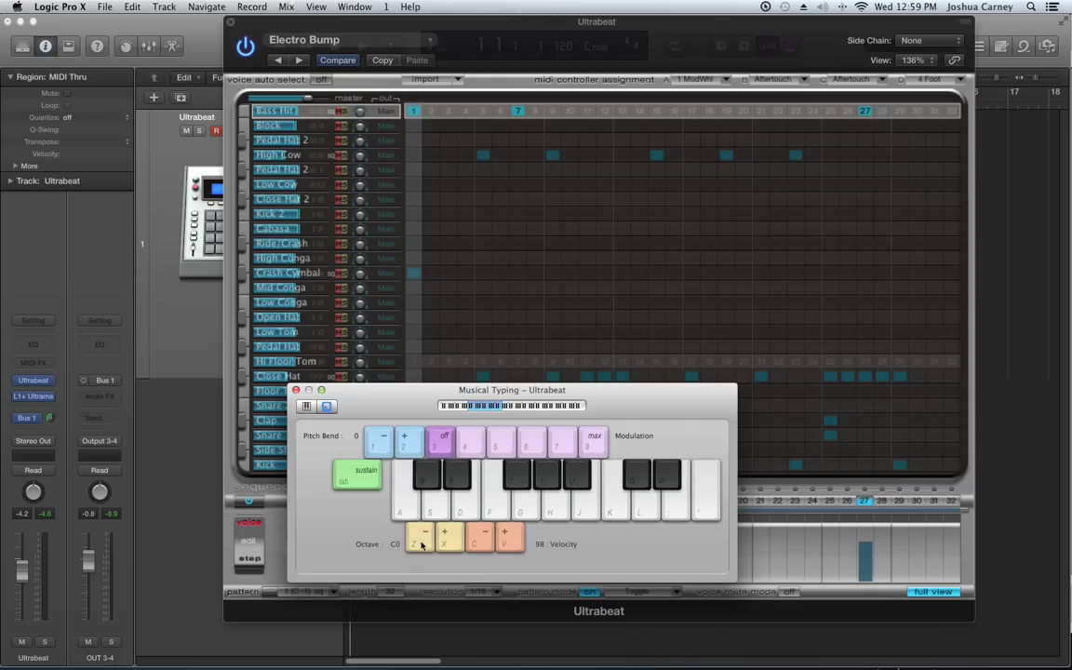
{"action": "left_click", "coordinate": [418, 543]}
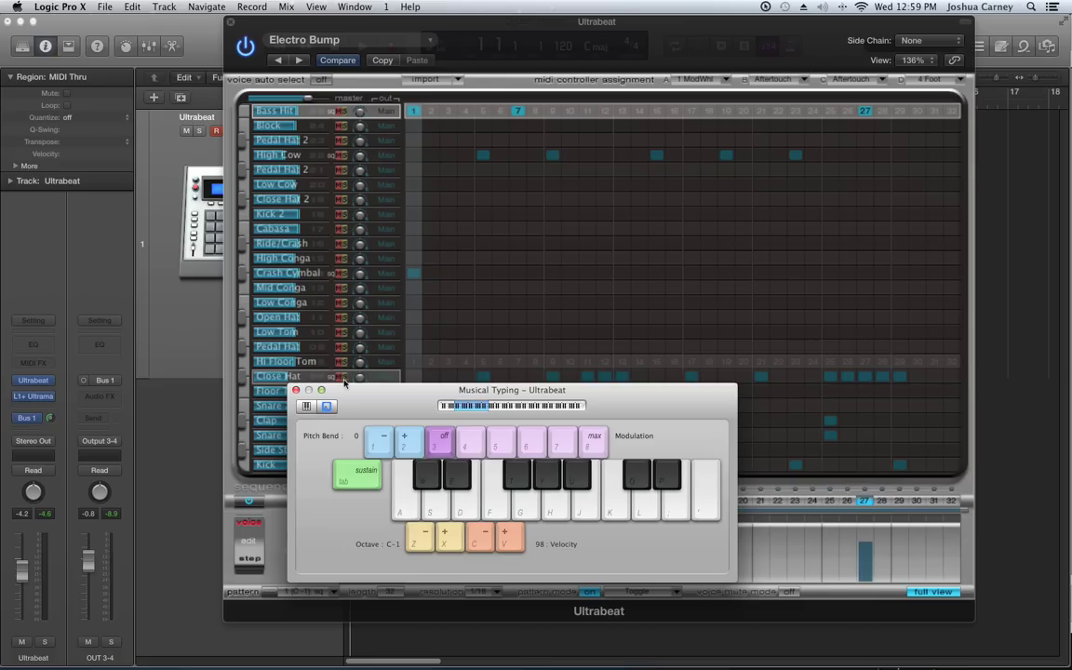
{"action": "left_click_drag", "start_coordinate": [355, 397], "coordinate": [1071, 400]}
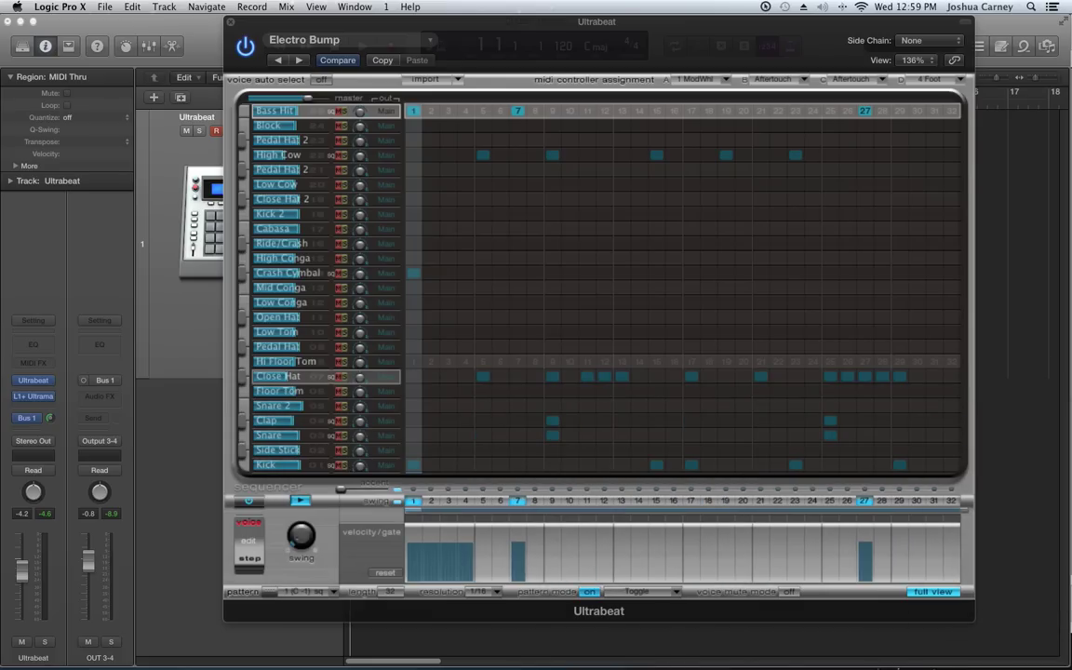
{"action": "left_click_drag", "start_coordinate": [433, 23], "coordinate": [407, 23]}
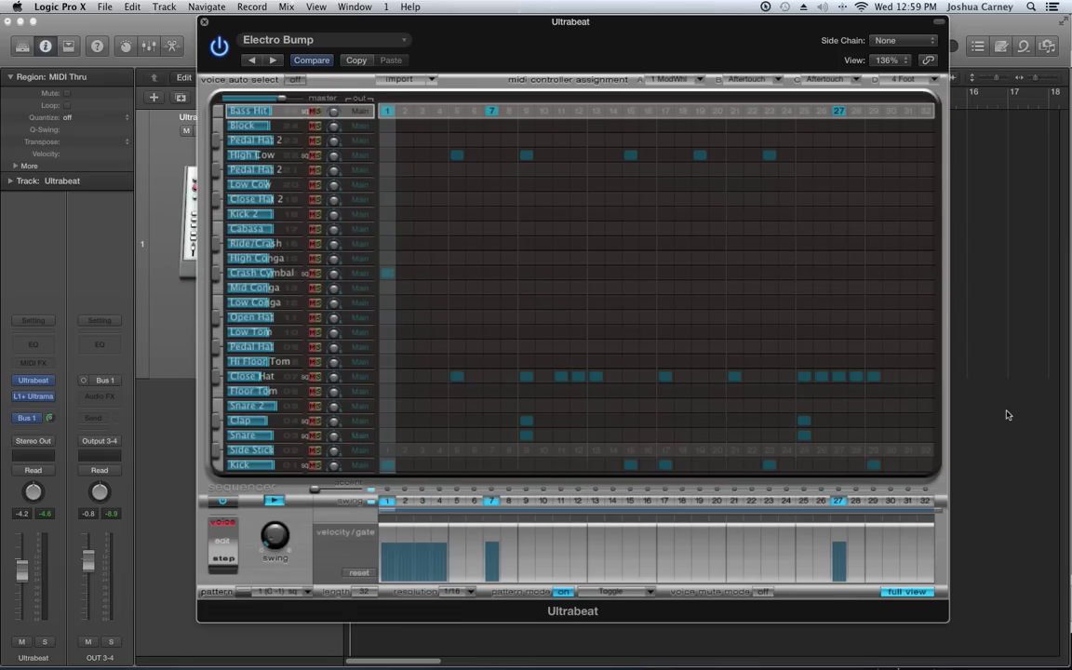
- Audition pattern 2 (C#-1) in pattern mode, review the pattern list's trigger notes, and stop the sequencer
{"action": "key", "text": "space"}
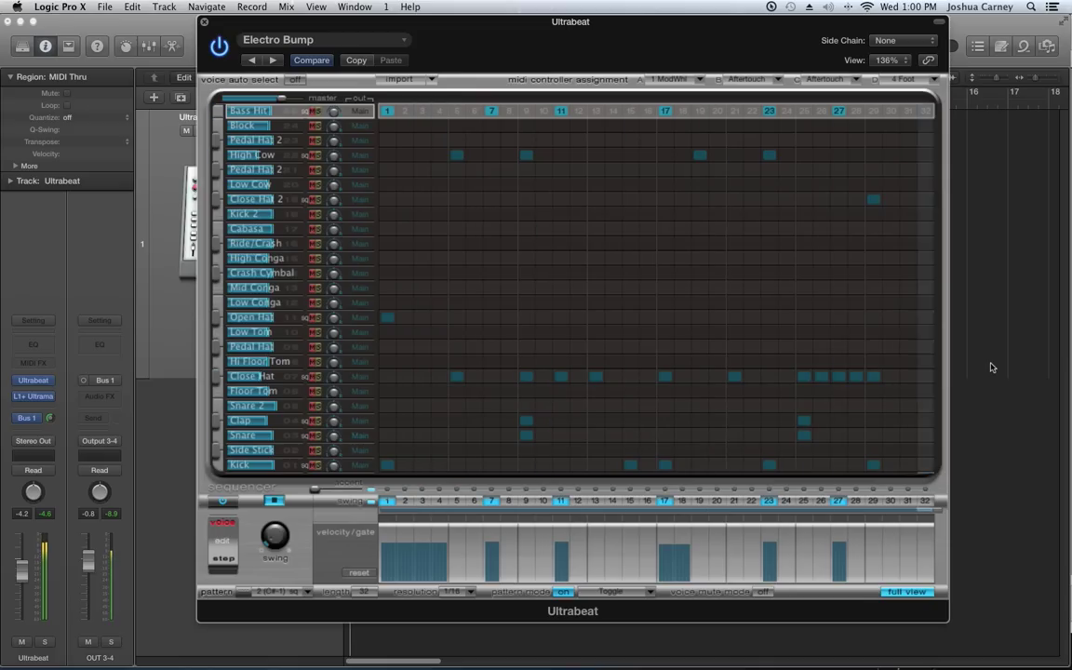
{"action": "key", "text": "space"}
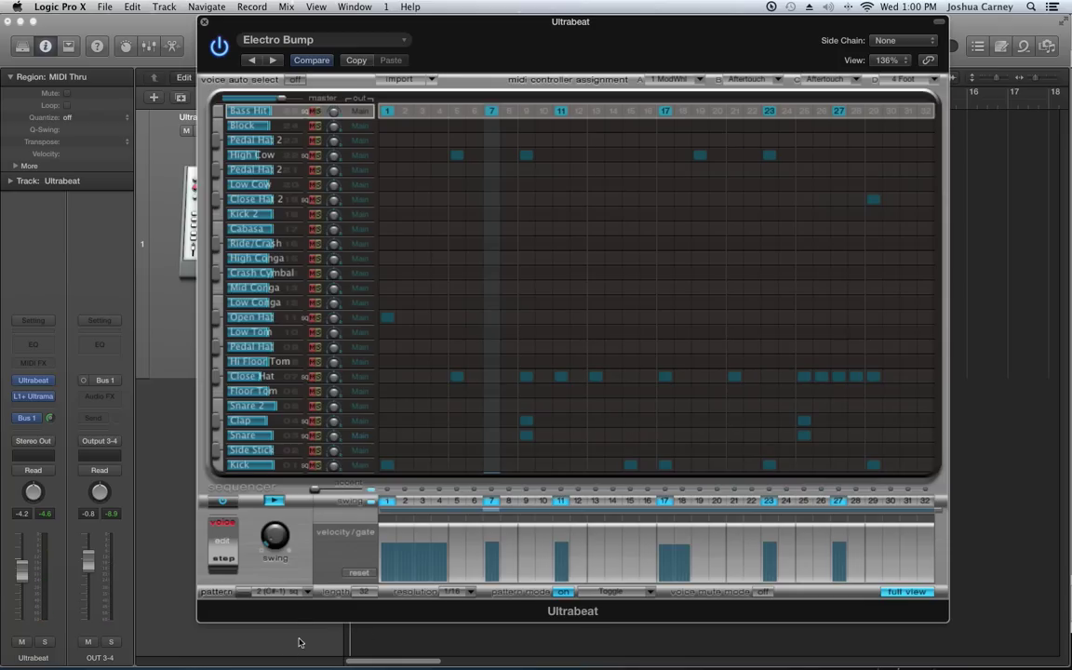
{"action": "left_click", "coordinate": [270, 593]}
{"action": "mouse_move", "coordinate": [281, 662]}
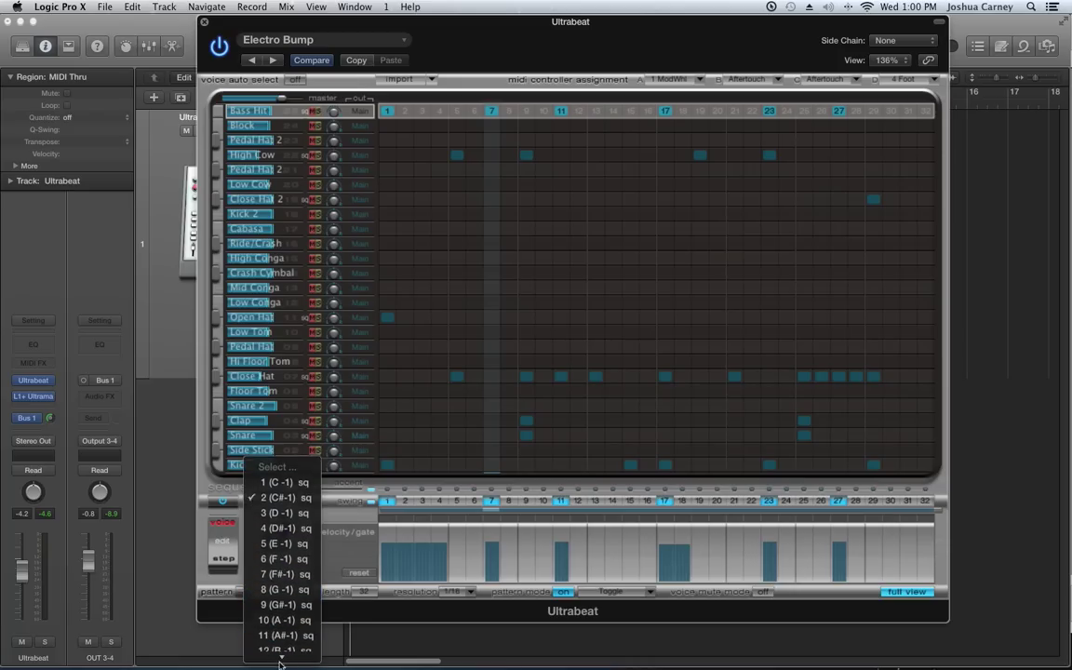
{"action": "left_click", "coordinate": [225, 623]}
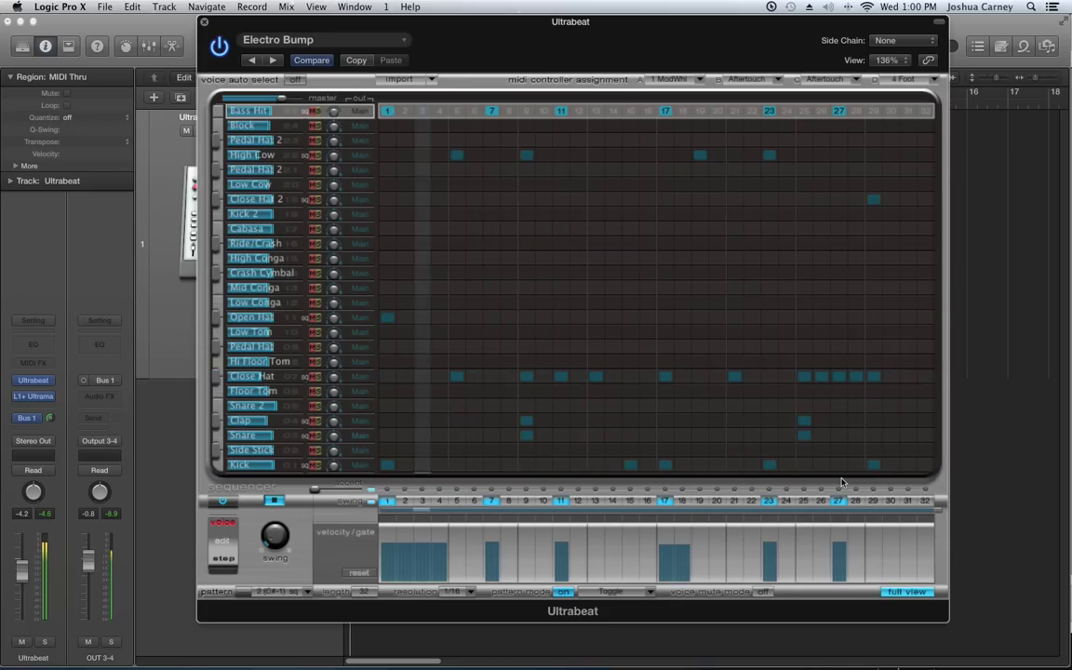
{"action": "left_click", "coordinate": [274, 501]}
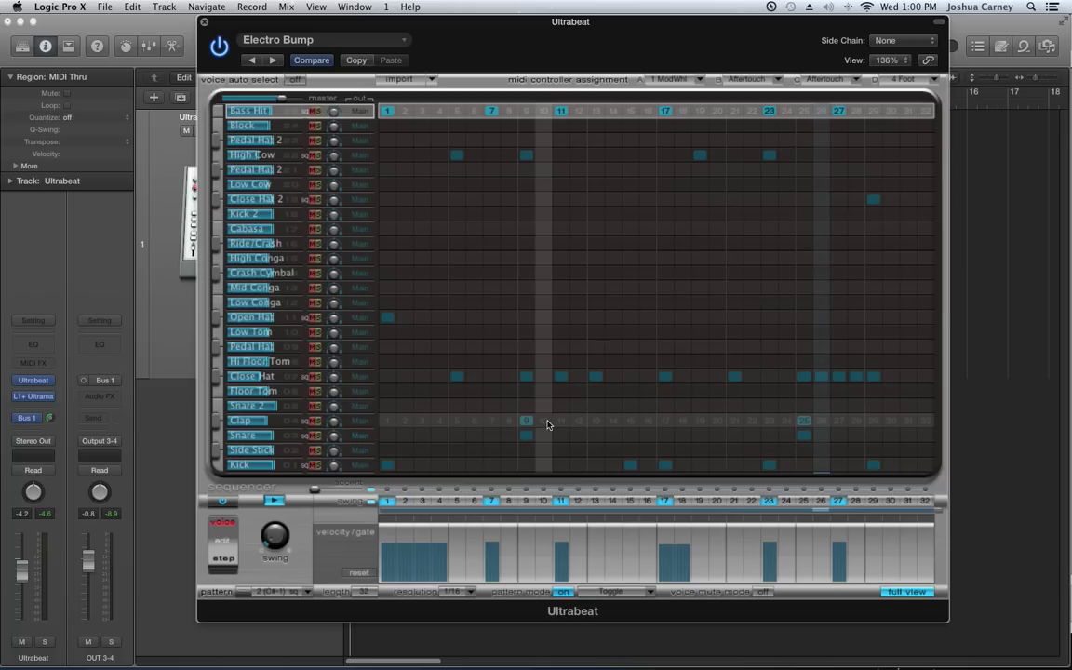
- Try the Toggle and Toggle on Step 1 playback options for Ultrabeat's pattern mode
{"action": "left_click", "coordinate": [618, 593]}
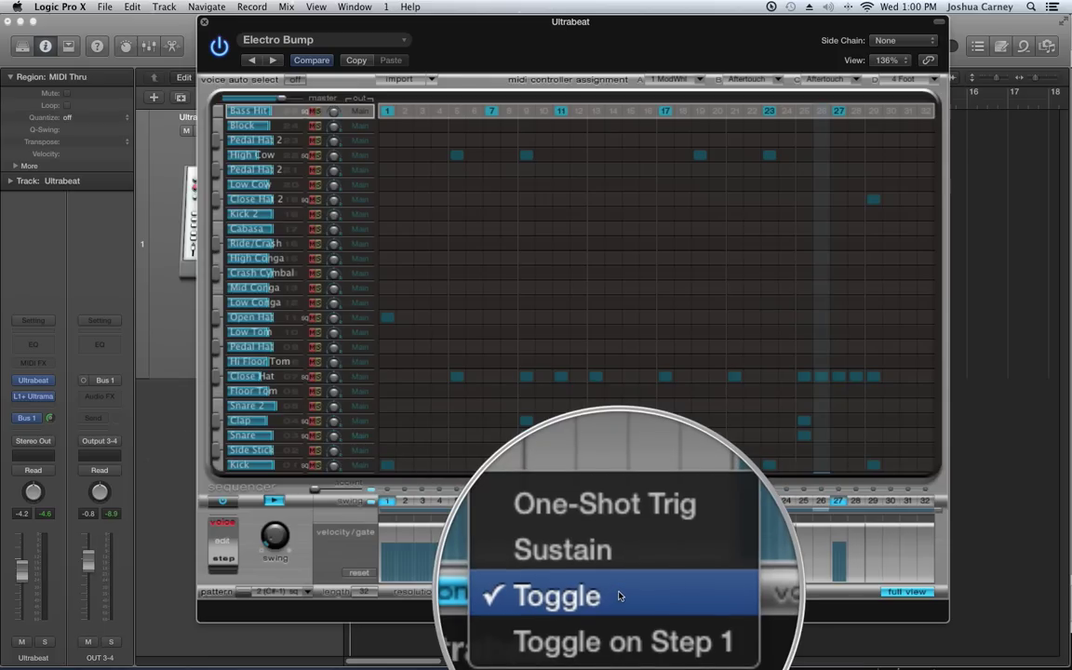
{"action": "left_click", "coordinate": [617, 596]}
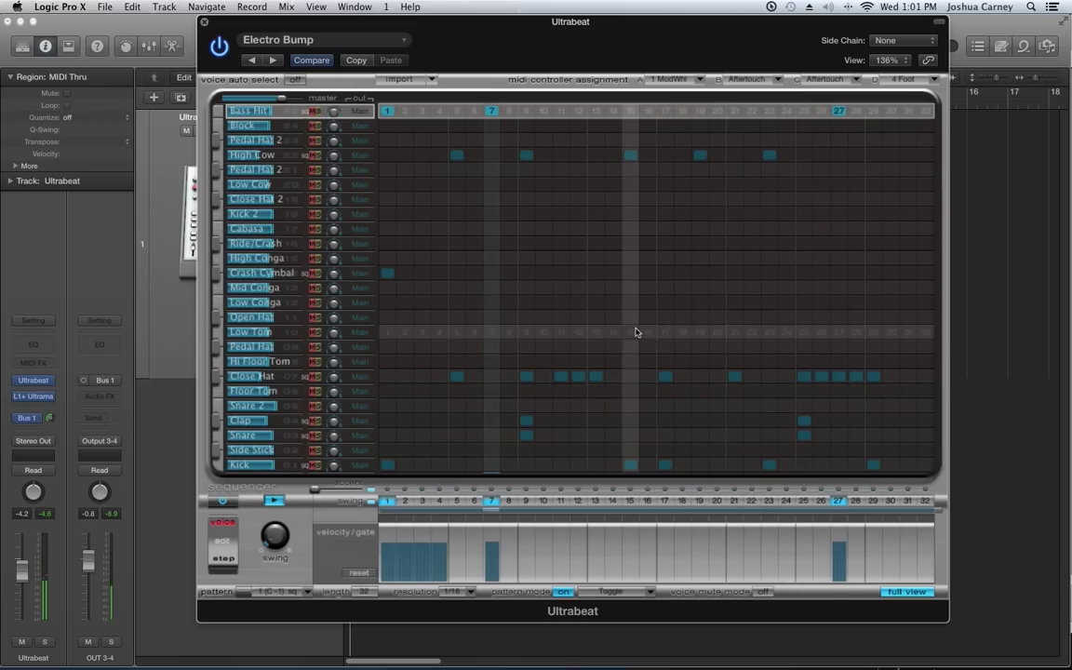
{"action": "left_click", "coordinate": [609, 592]}
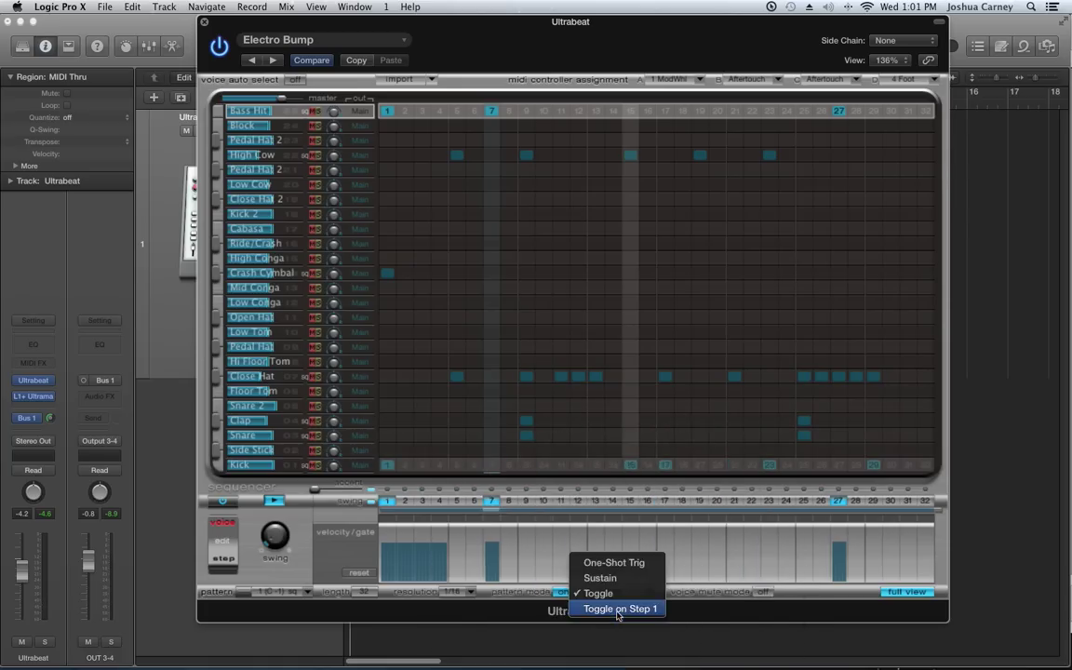
{"action": "left_click", "coordinate": [557, 552]}
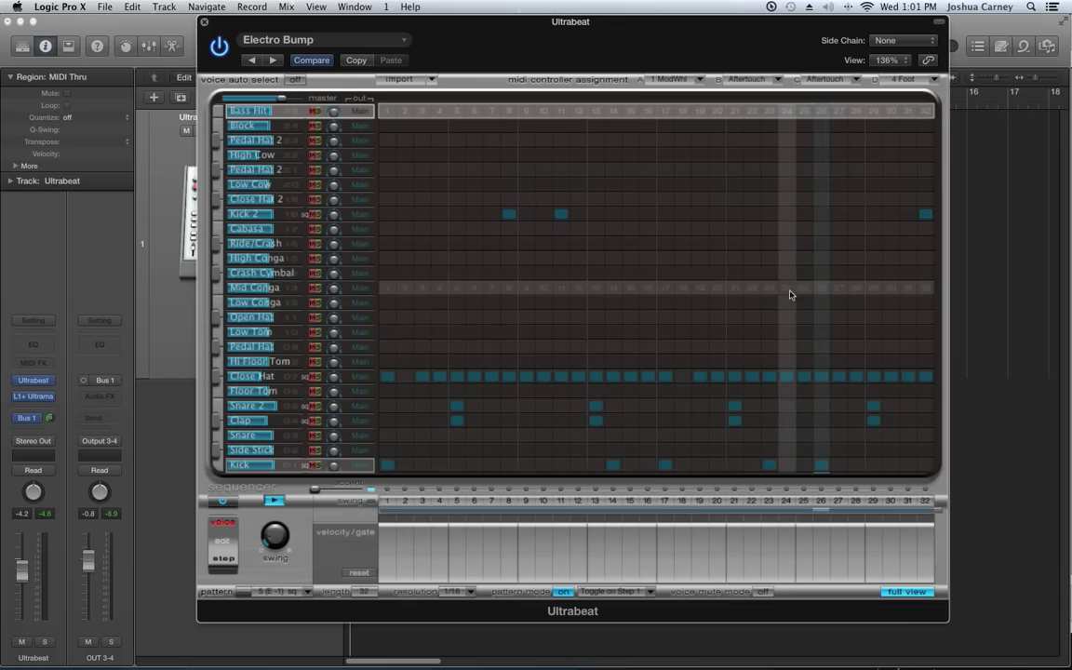
- Set pattern mode to Sustain, place Musical Typing beside Ultrabeat, and trigger pattern 1 from its C-1 note
{"action": "left_click", "coordinate": [615, 593]}
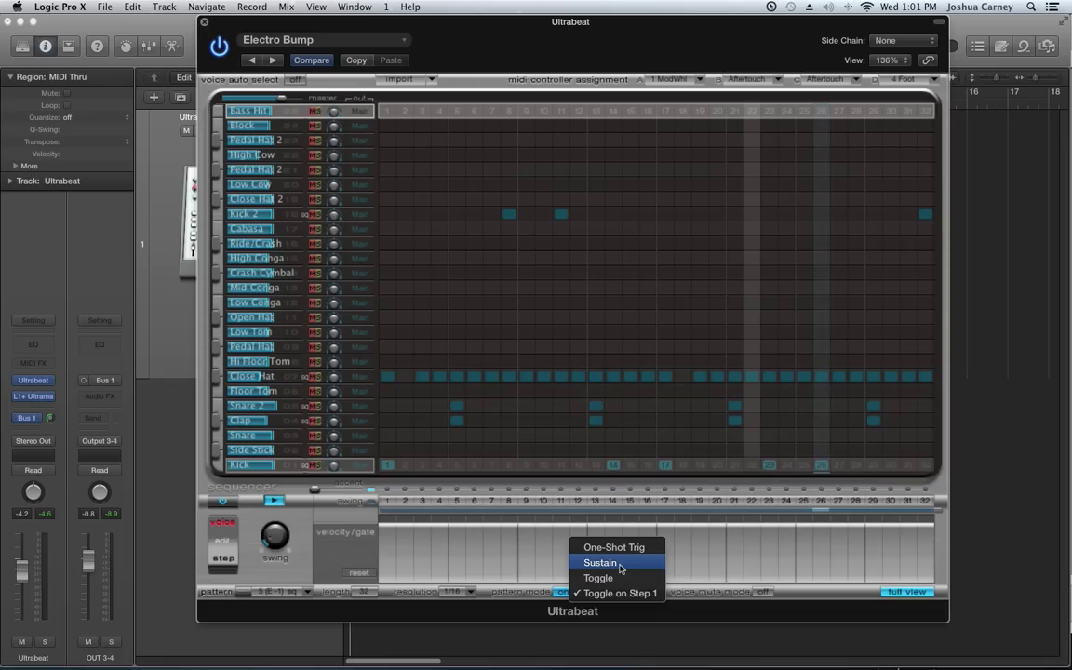
{"action": "left_click", "coordinate": [621, 565]}
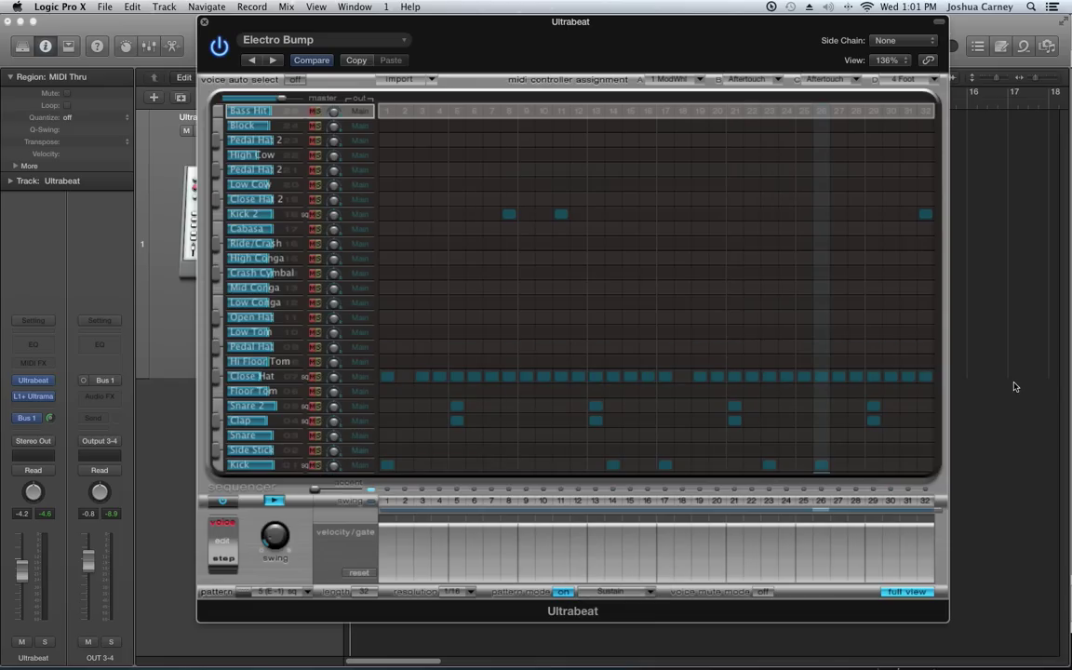
{"action": "key", "text": "super+k"}
{"action": "left_click_drag", "start_coordinate": [465, 342], "coordinate": [141, 470]}
{"action": "left_click_drag", "start_coordinate": [521, 28], "coordinate": [635, 16]}
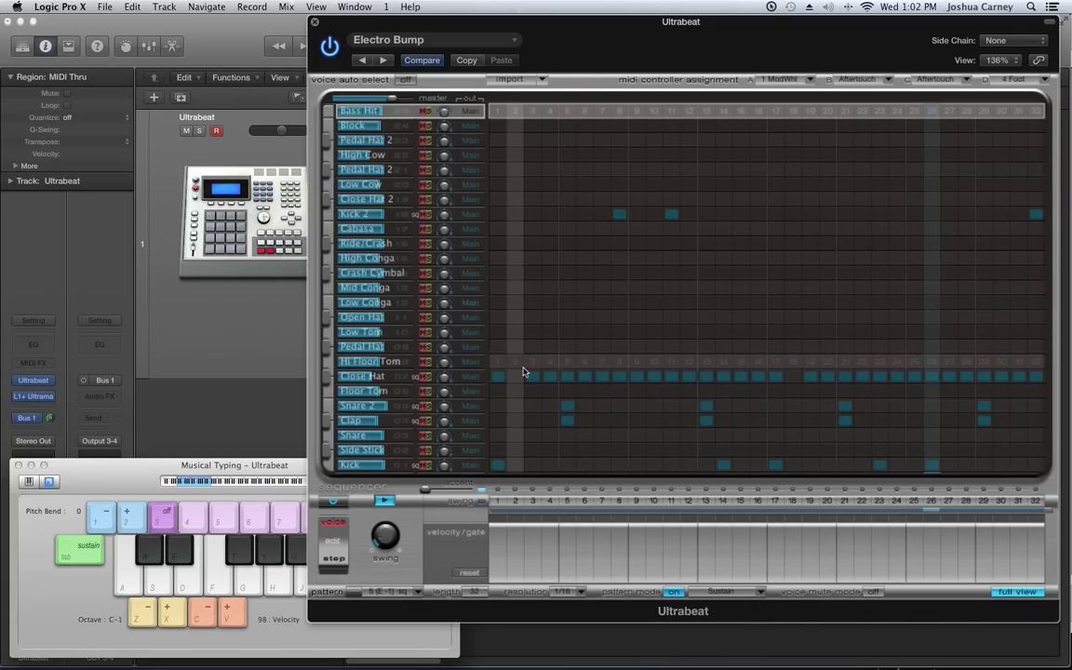
{"action": "key", "text": "a"}
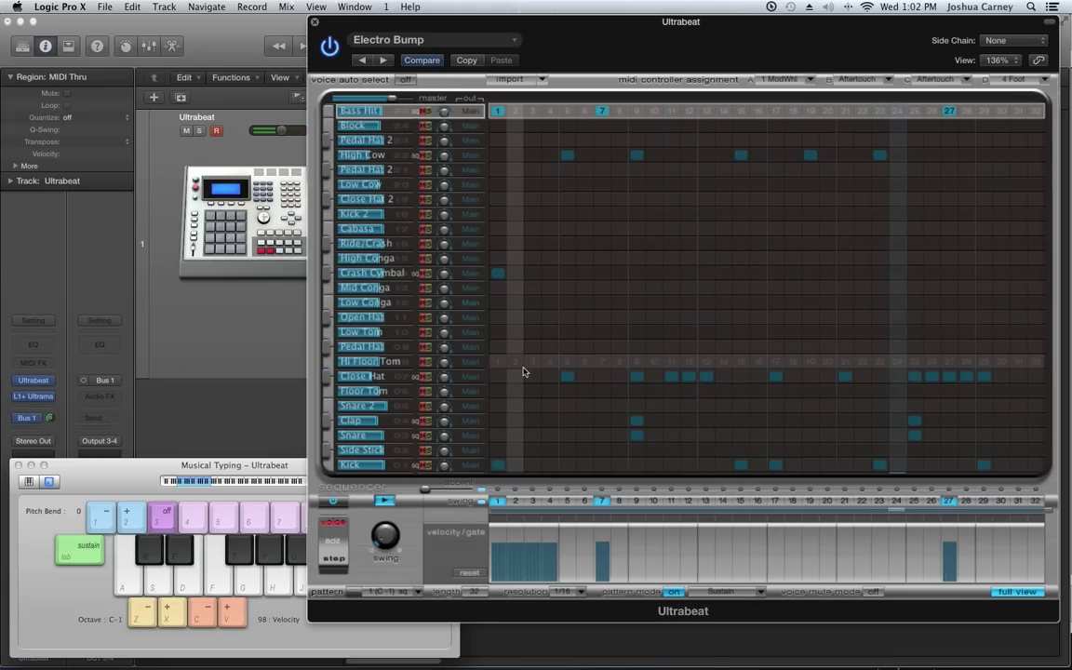
{"action": "left_click", "coordinate": [167, 561]}
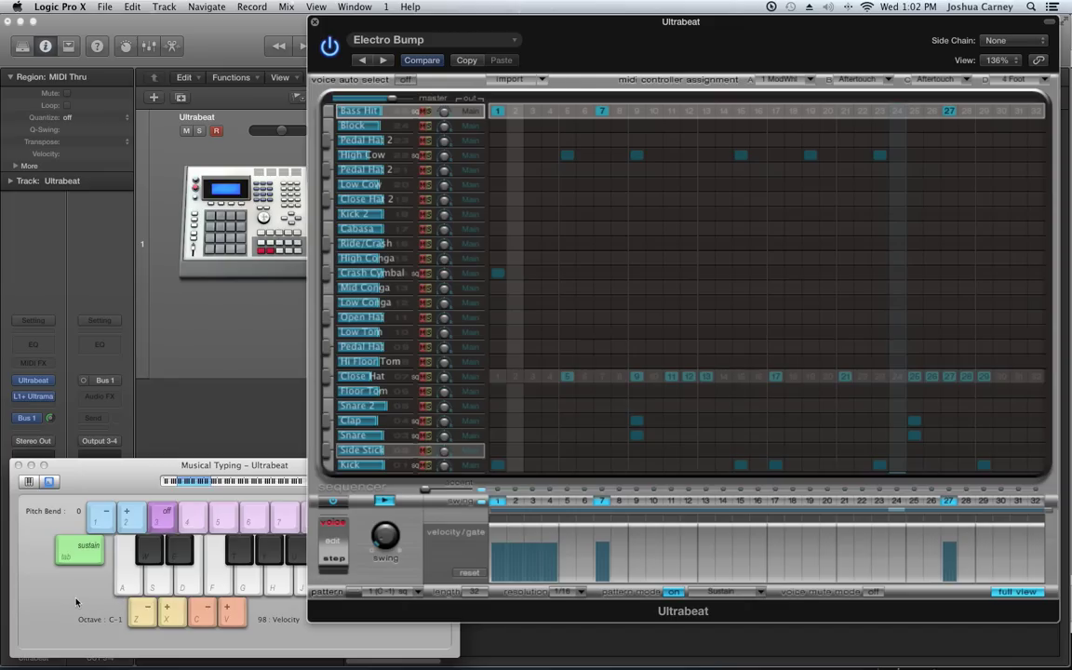
- Trigger pattern 1 from its C-1 note and set pattern mode's playback option to One-Shot Trig
{"action": "key", "text": "a"}
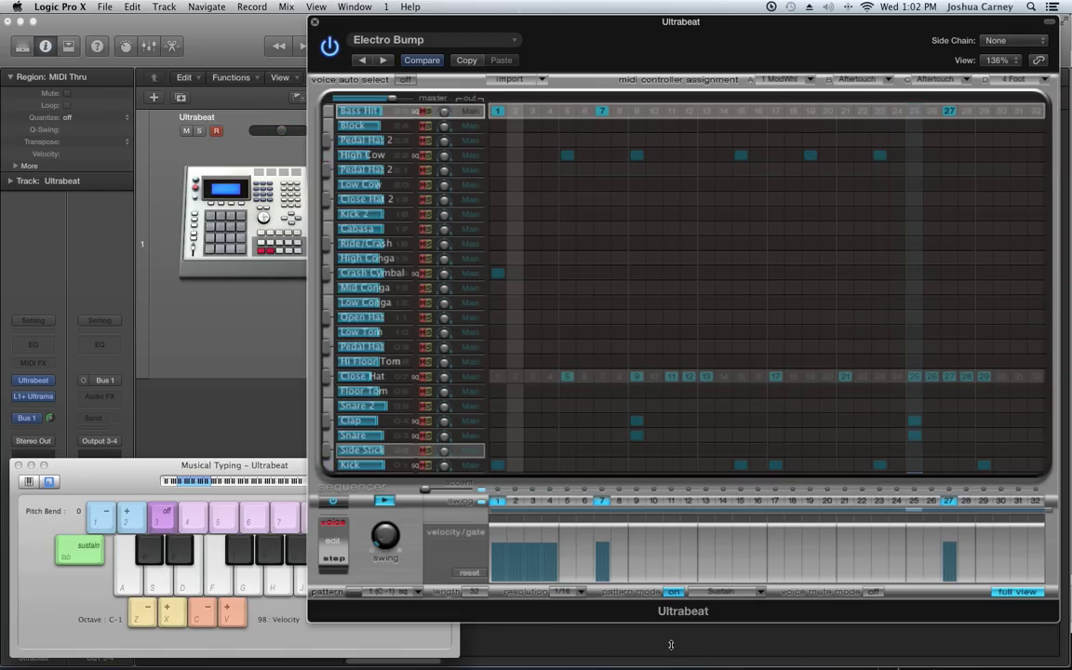
{"action": "left_click", "coordinate": [730, 592]}
{"action": "left_click", "coordinate": [736, 579]}
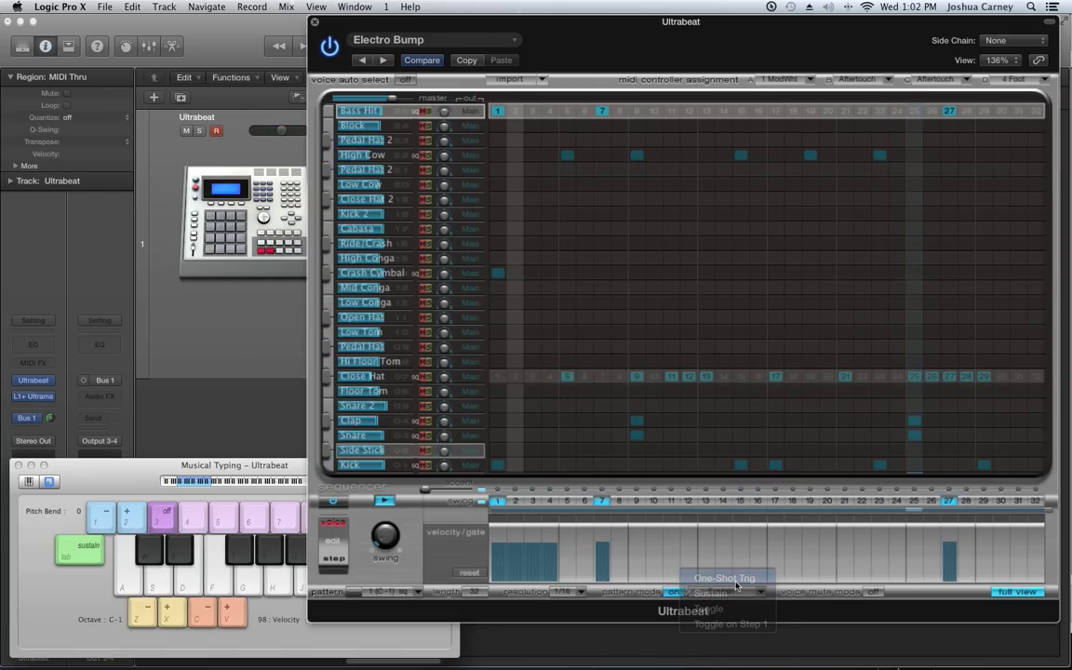
{"action": "left_click", "coordinate": [458, 268]}
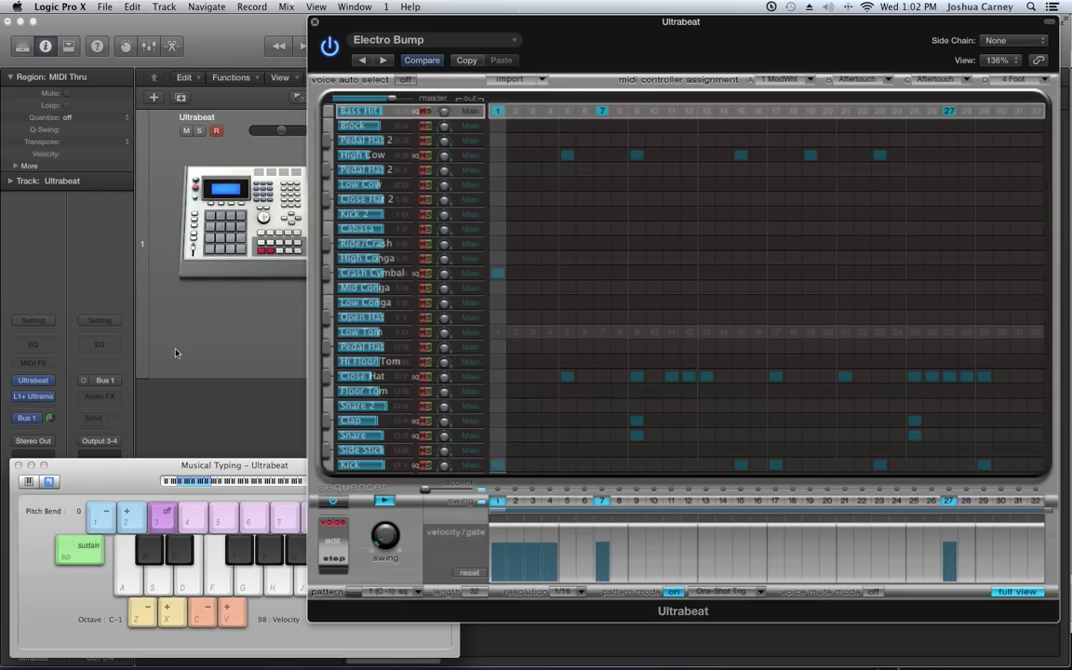
- Hide the Musical Typing keyboard and turn Ultrabeat's pattern mode off
{"action": "key", "text": "super+k"}
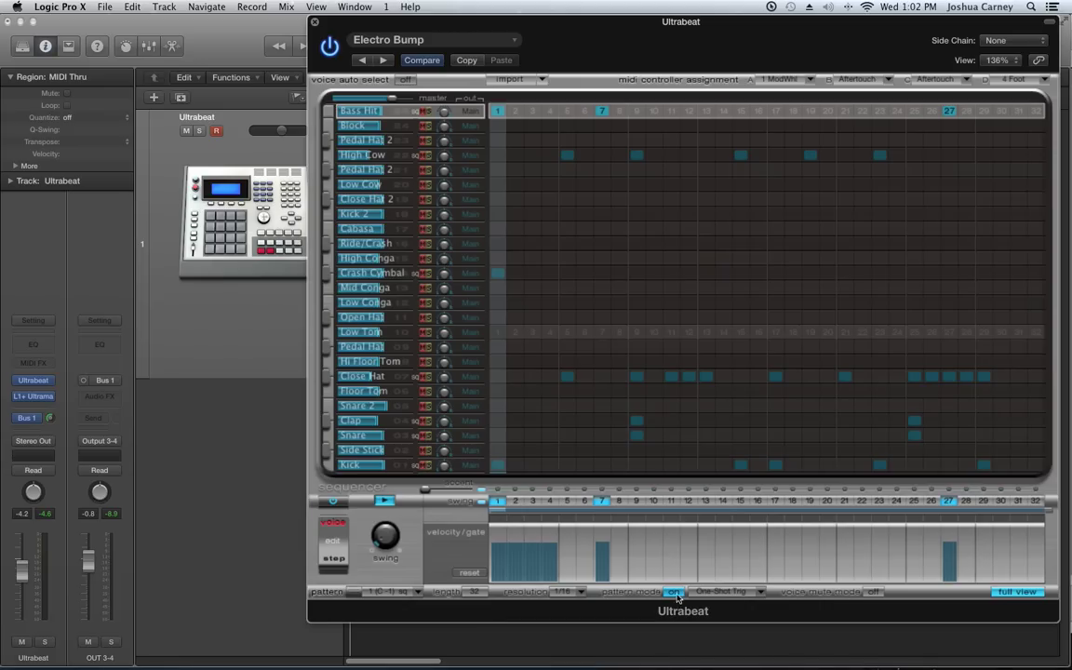
{"action": "key", "text": "space"}
{"action": "left_click_drag", "start_coordinate": [849, 33], "coordinate": [802, 28]}
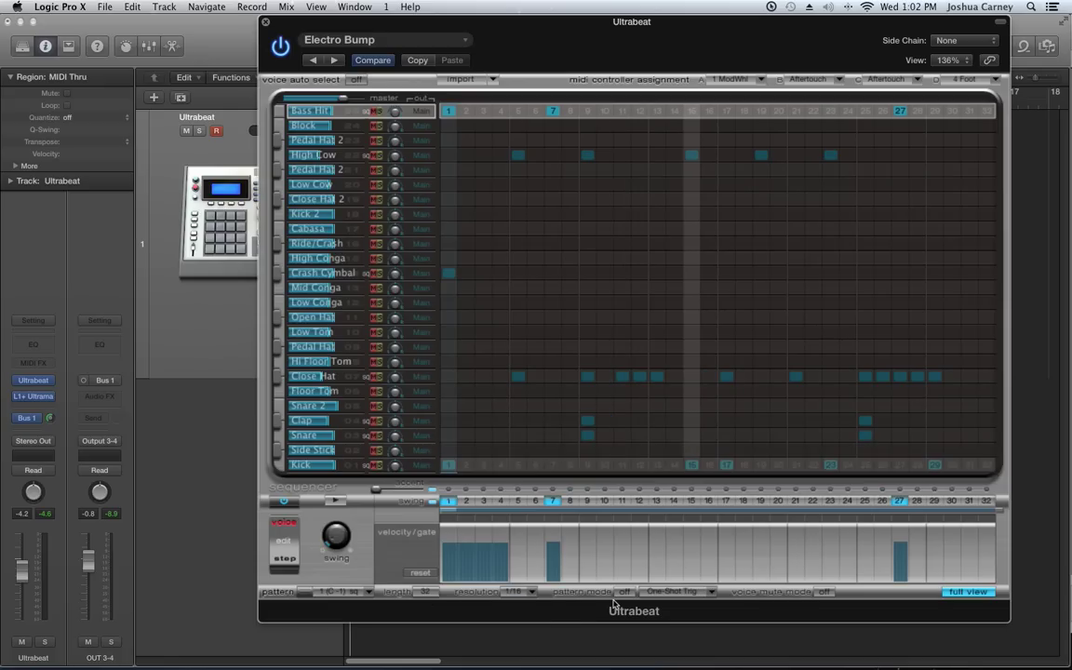
{"action": "left_click_drag", "start_coordinate": [571, 24], "coordinate": [330, 170]}
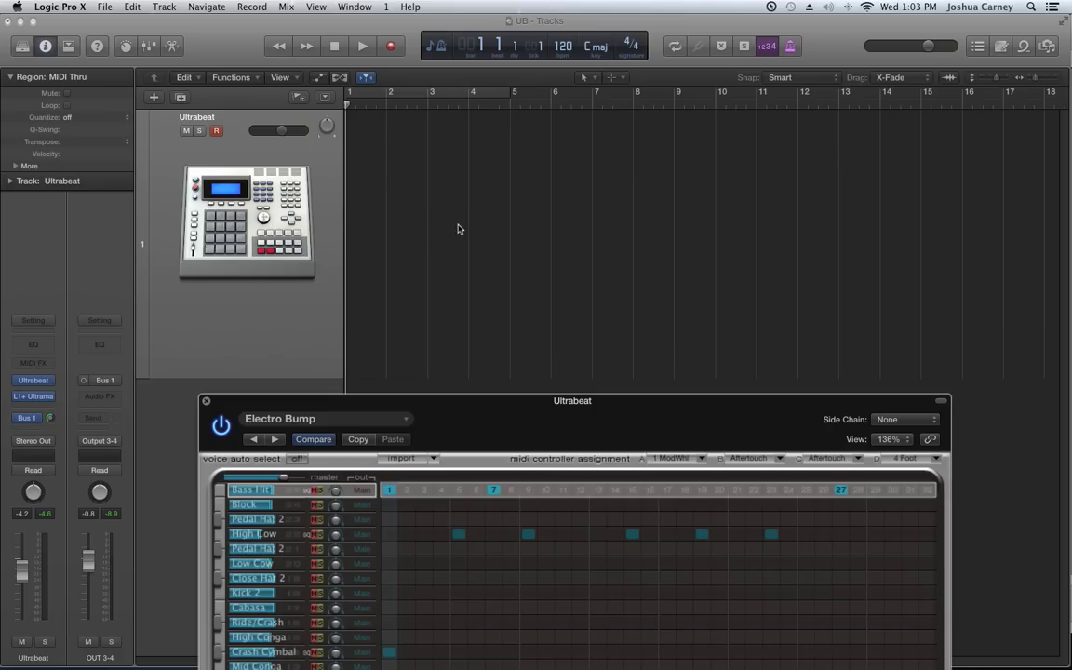
{"action": "left_click_drag", "start_coordinate": [612, 405], "coordinate": [691, 21]}
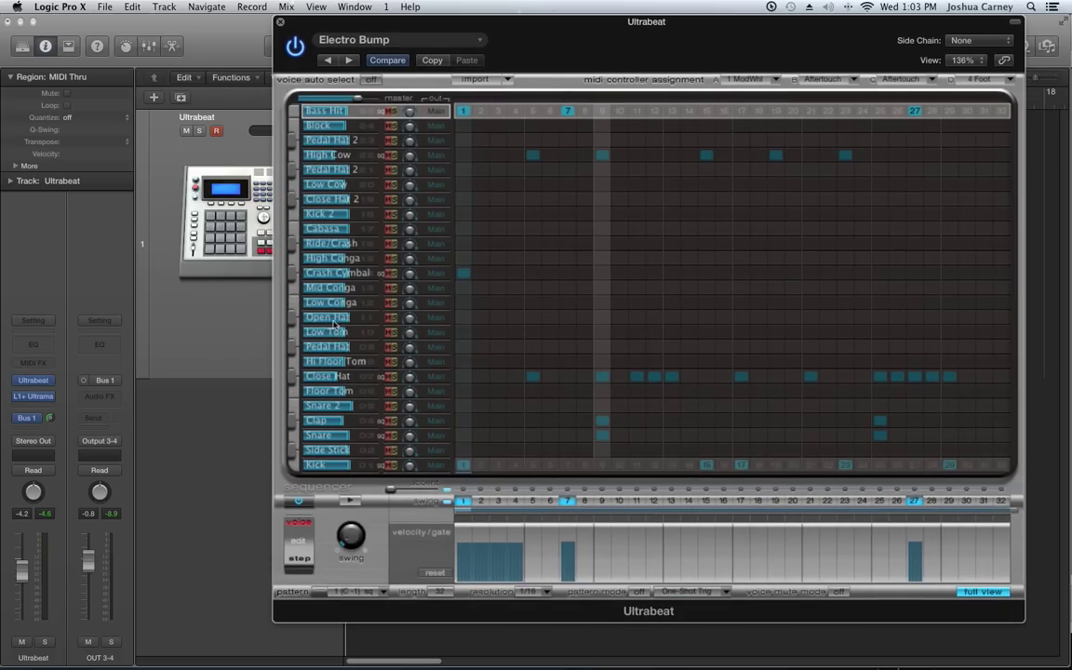
{"action": "left_click_drag", "start_coordinate": [635, 29], "coordinate": [584, 29]}
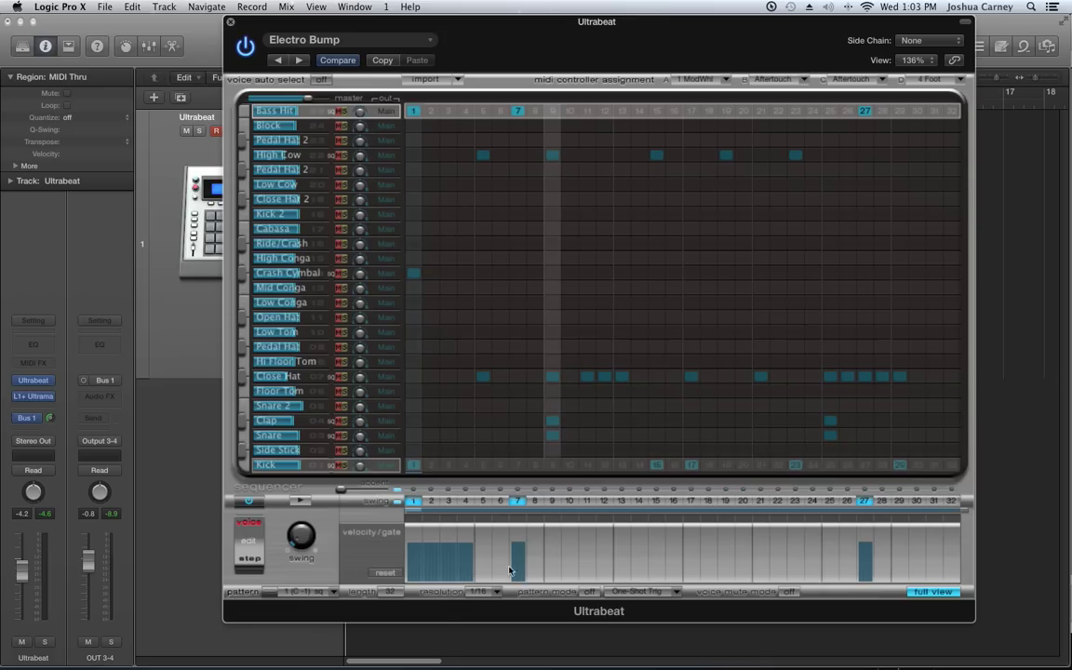
- Set the sequencer pattern's resolution to 1/32 and audition it briefly
{"action": "left_click", "coordinate": [478, 592]}
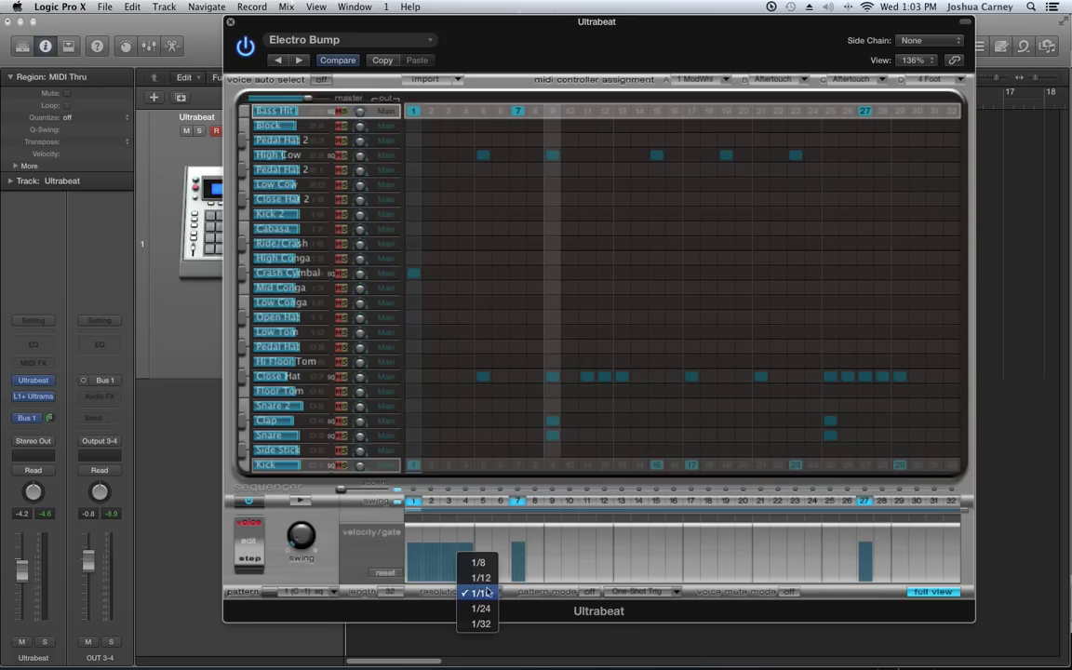
{"action": "left_click", "coordinate": [503, 625]}
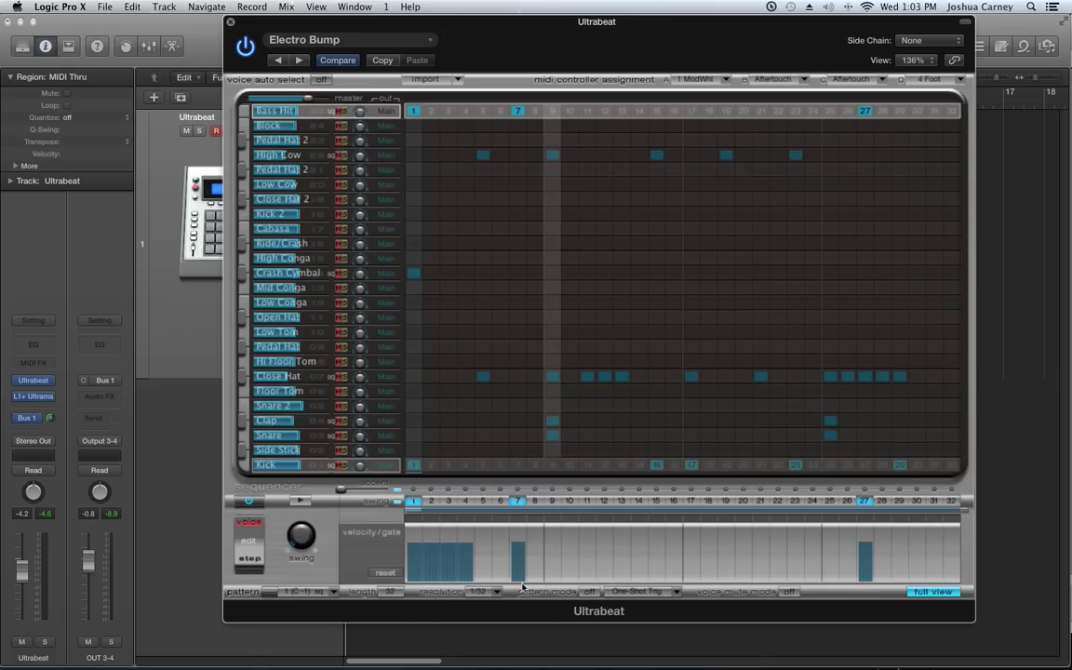
{"action": "left_click", "coordinate": [301, 502]}
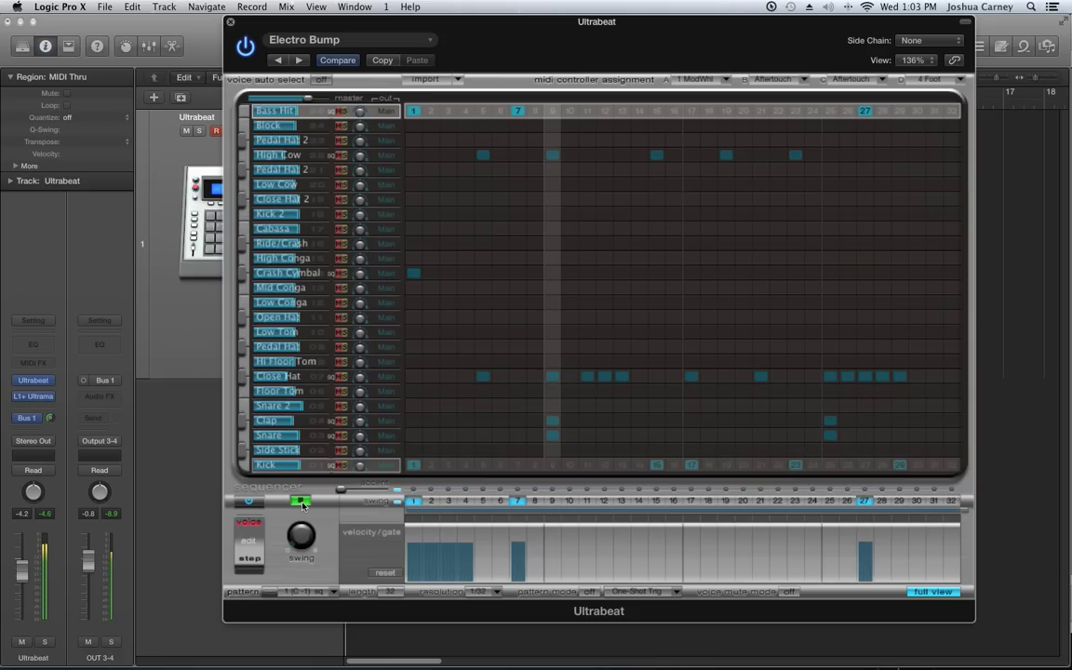
{"action": "left_click", "coordinate": [301, 502]}
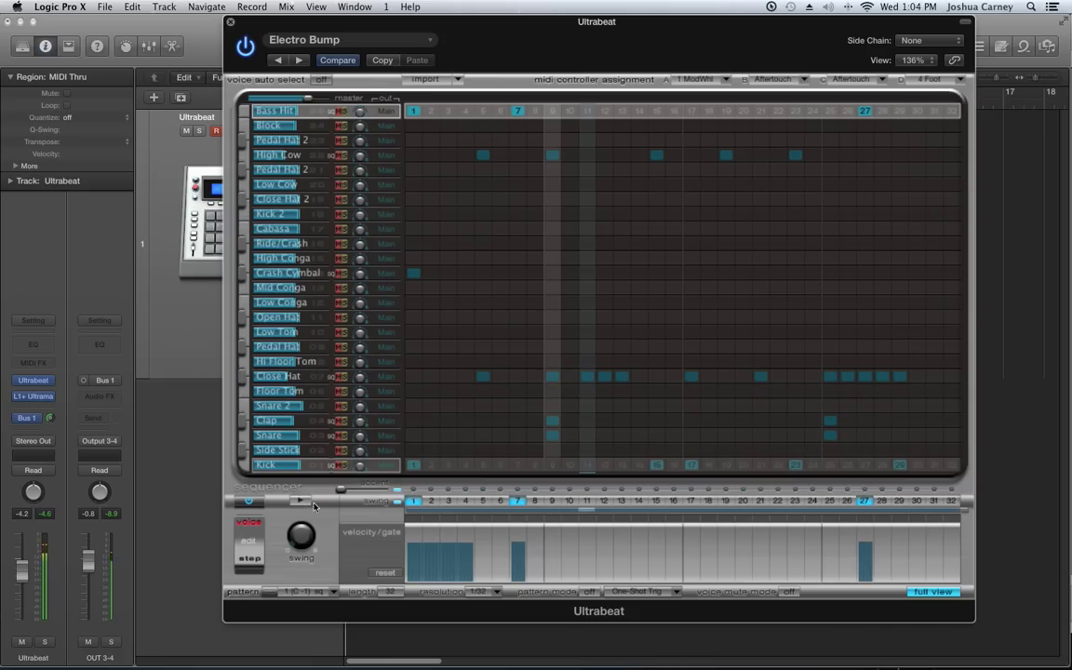
- Set the sequencer pattern's resolution to 1/8 and audition the pattern at that rate
{"action": "left_click", "coordinate": [491, 594]}
{"action": "left_click", "coordinate": [478, 545]}
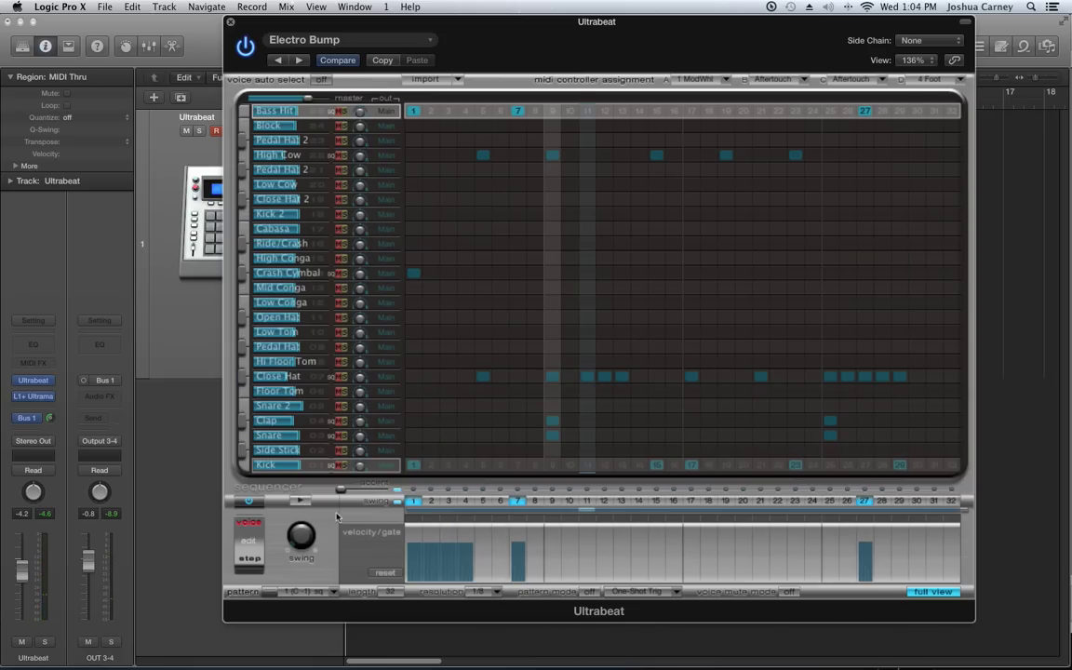
{"action": "left_click", "coordinate": [300, 503]}
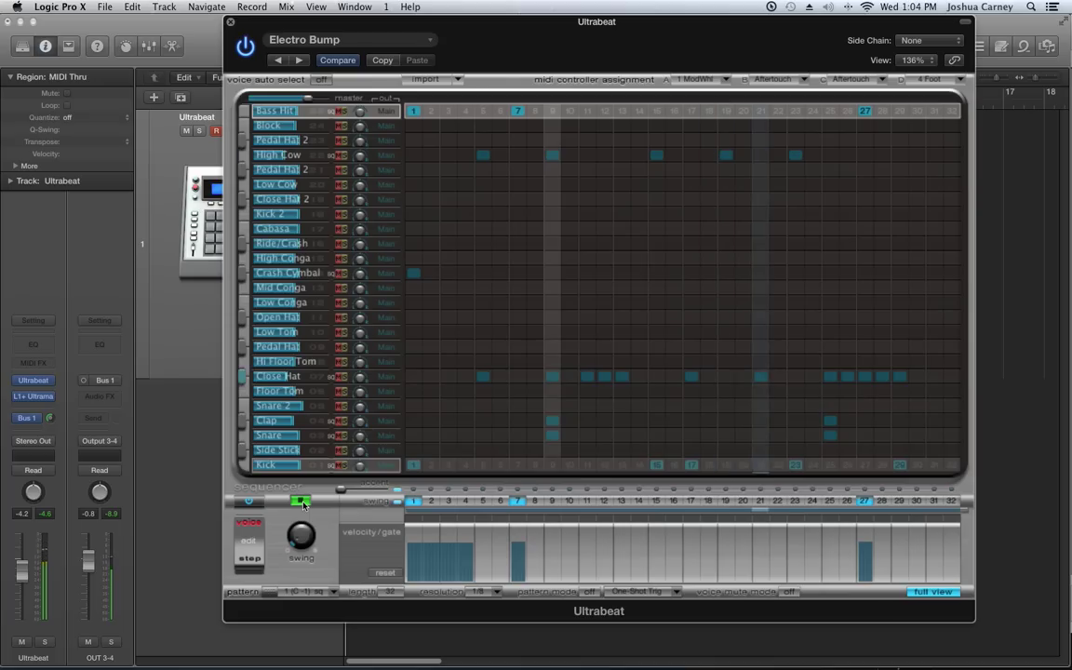
{"action": "left_click", "coordinate": [300, 503]}
- Try a pattern resolution of 1/12, and return the resolution to 1/16
{"action": "left_click", "coordinate": [477, 593]}
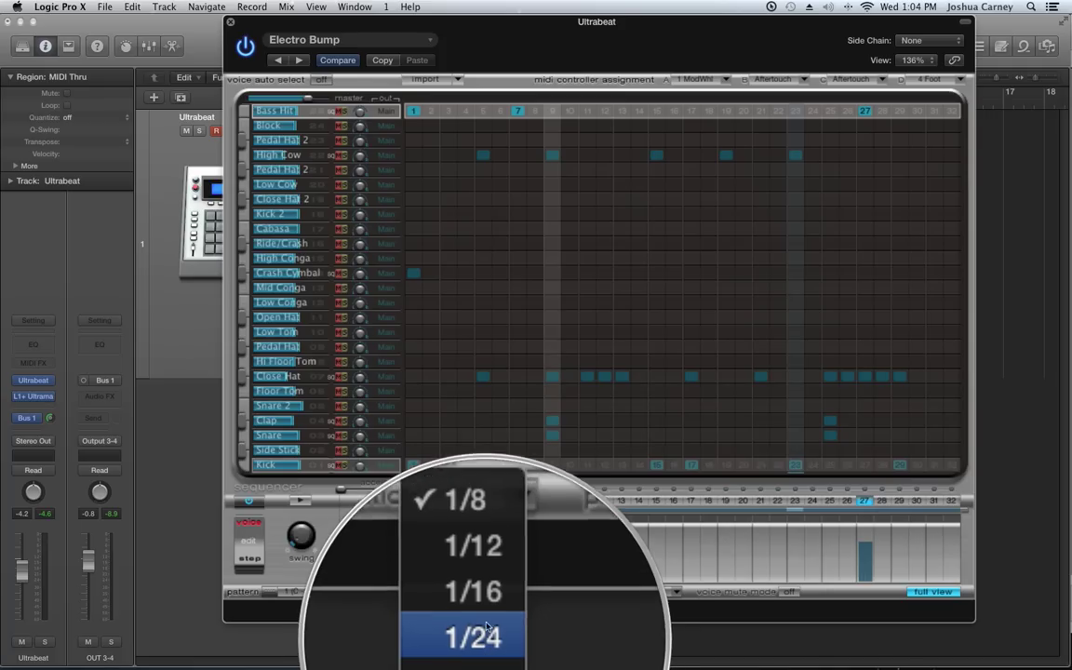
{"action": "left_click", "coordinate": [491, 619]}
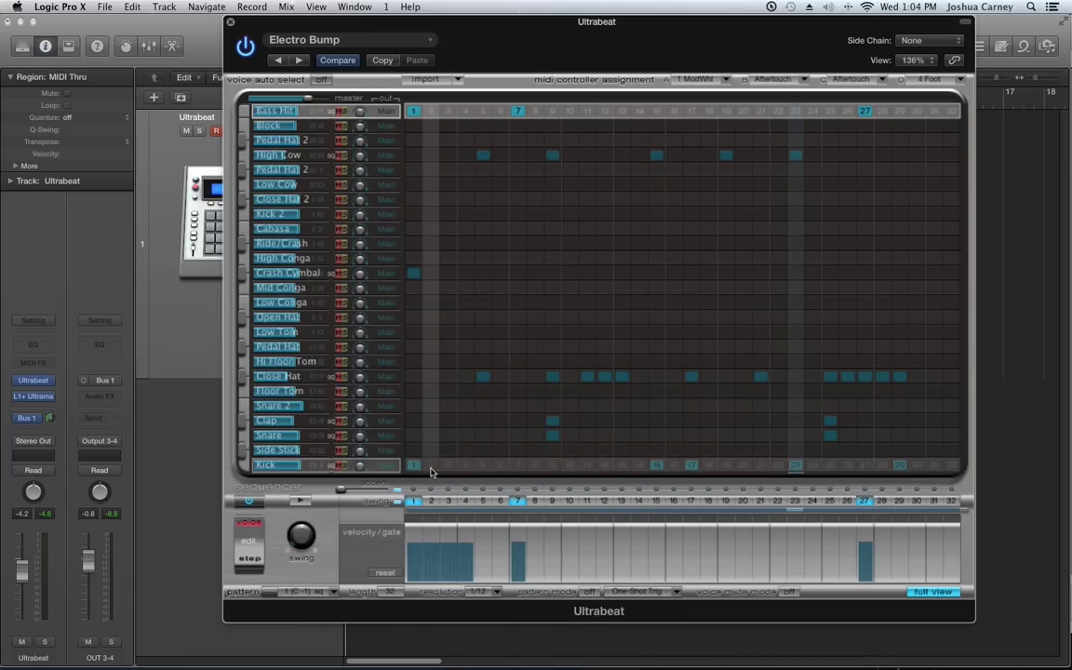
{"action": "left_click", "coordinate": [476, 593]}
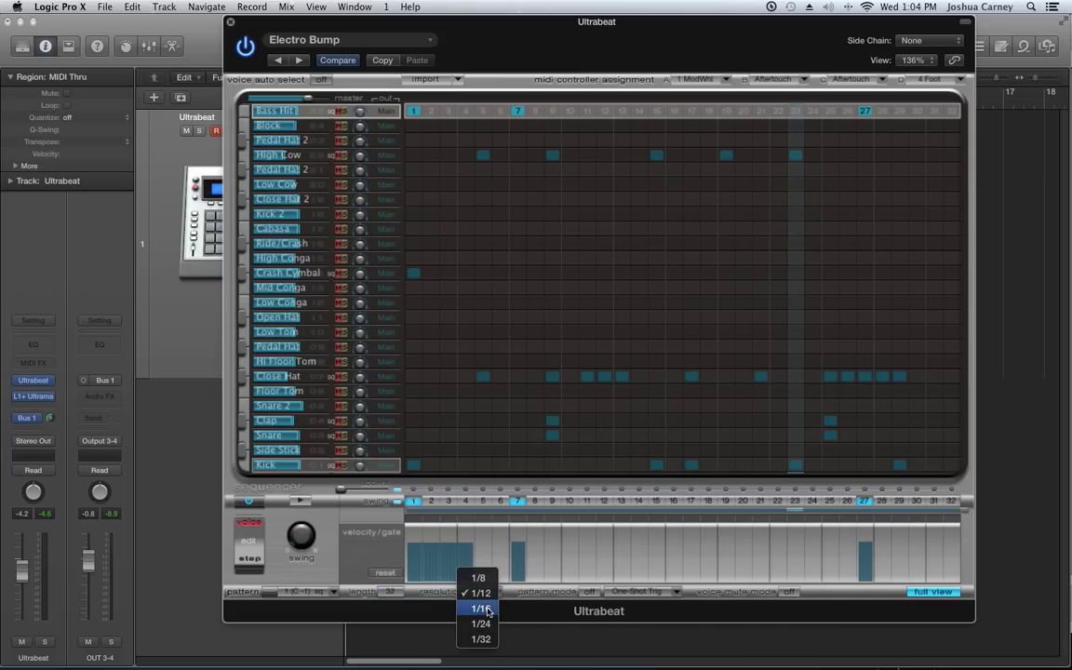
{"action": "left_click", "coordinate": [485, 613]}
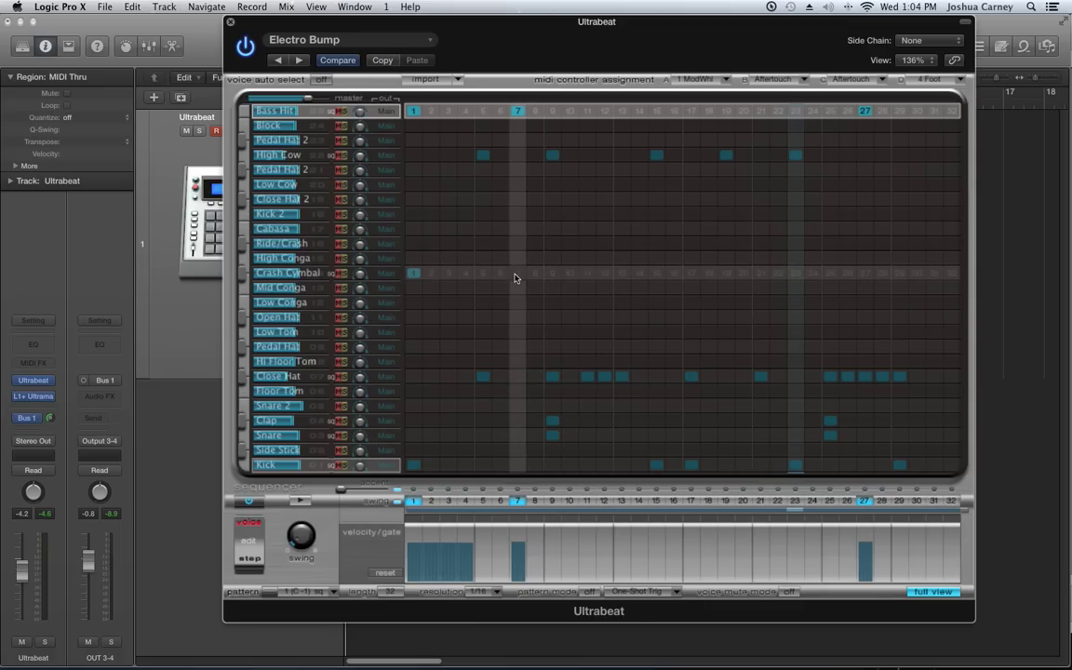
- Save the edited Ultrabeat kit as a new setting named Electro Bump EP51
{"action": "left_click", "coordinate": [353, 39]}
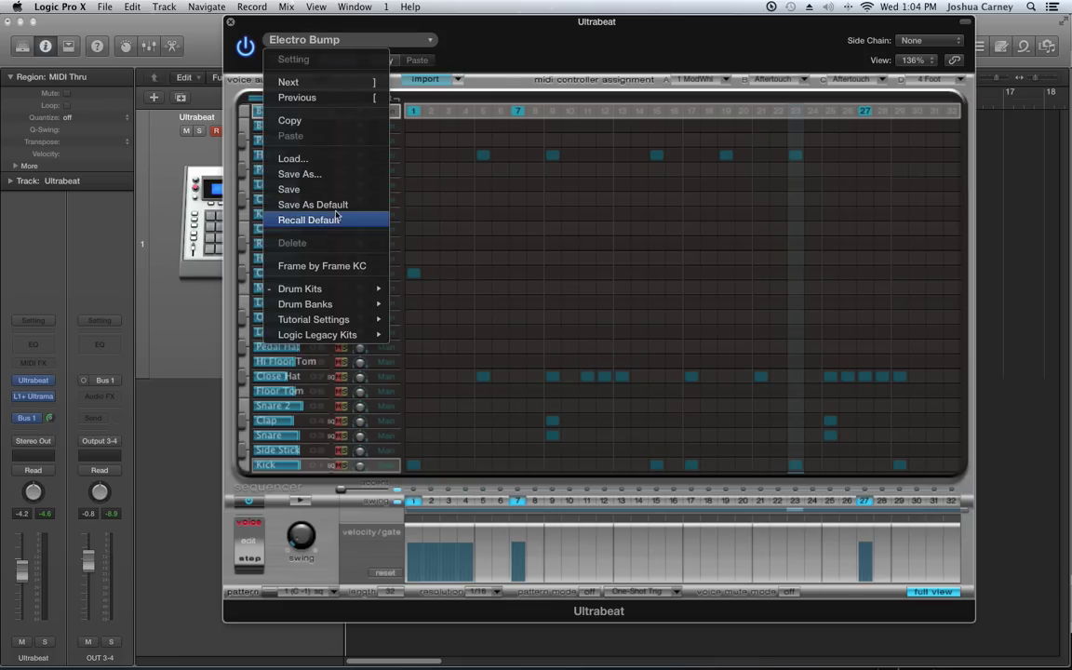
{"action": "left_click", "coordinate": [299, 175]}
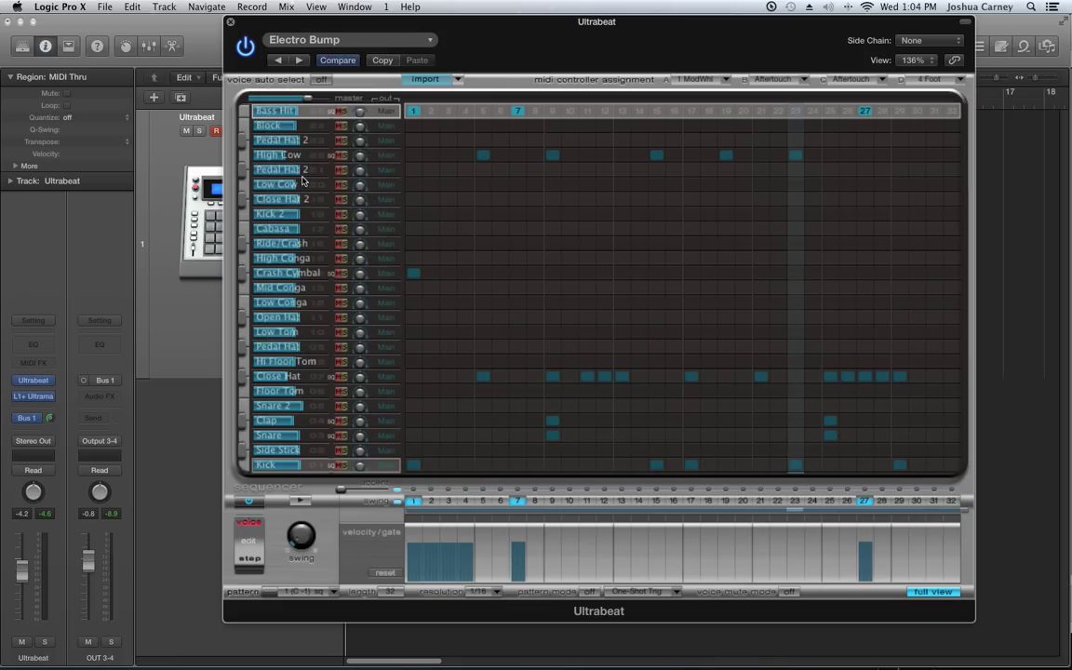
{"action": "key", "text": "Right"}
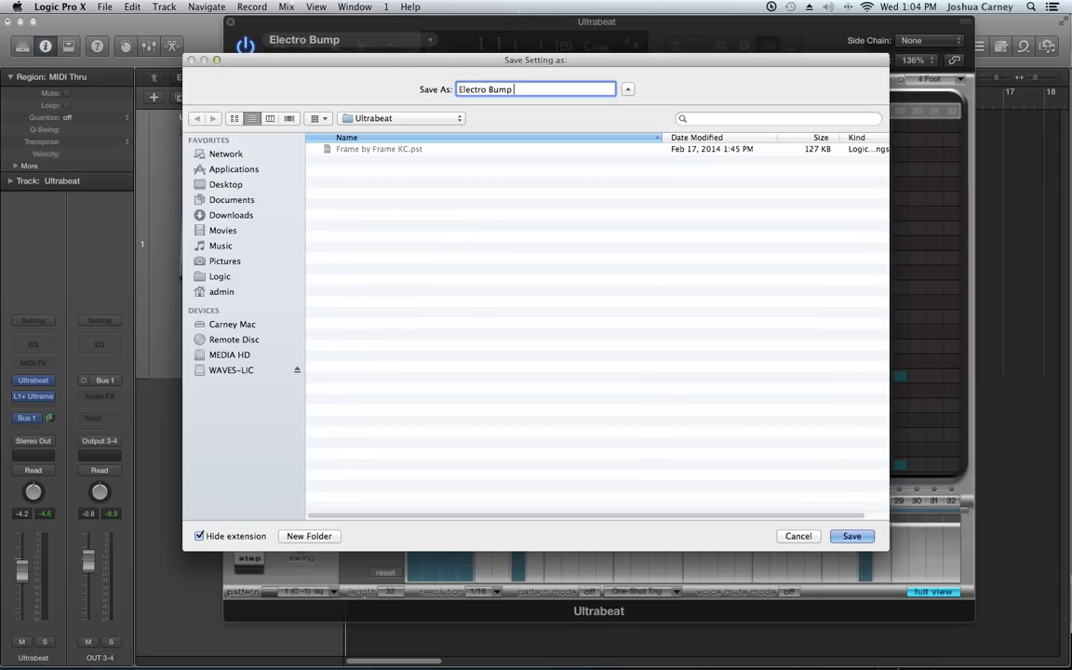
{"action": "type", "text": "E"}
{"action": "type", "text": "dit"}
{"action": "key", "text": "Return"}
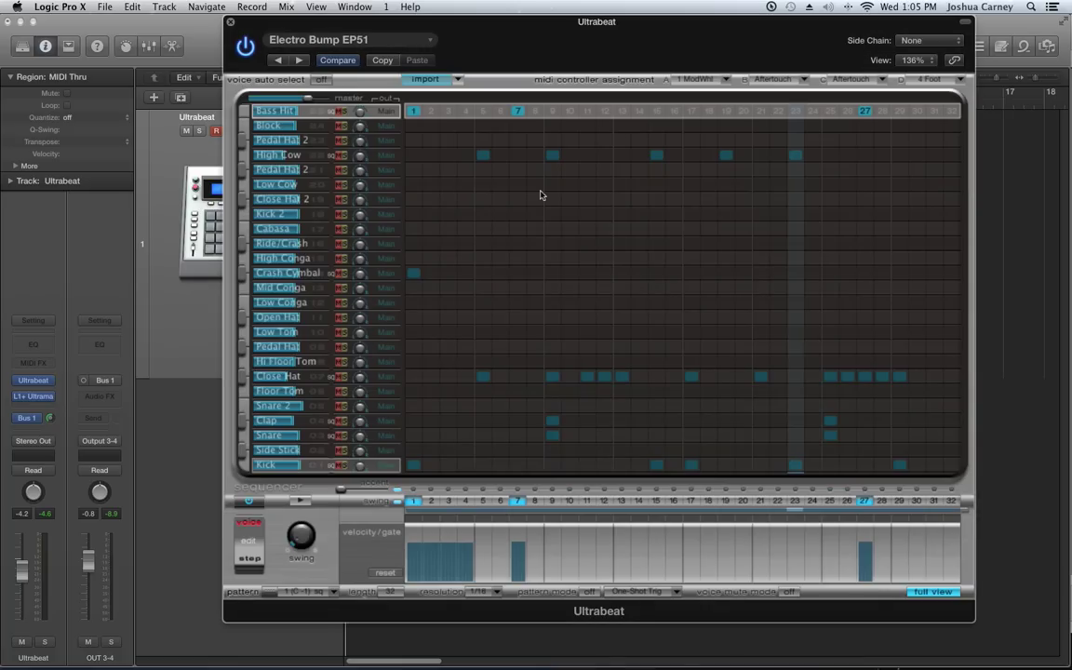
- Switch Ultrabeat between the full step grid and the synthesizer view, ending on the synthesizer view
{"action": "left_click_drag", "start_coordinate": [572, 34], "coordinate": [533, 36]}
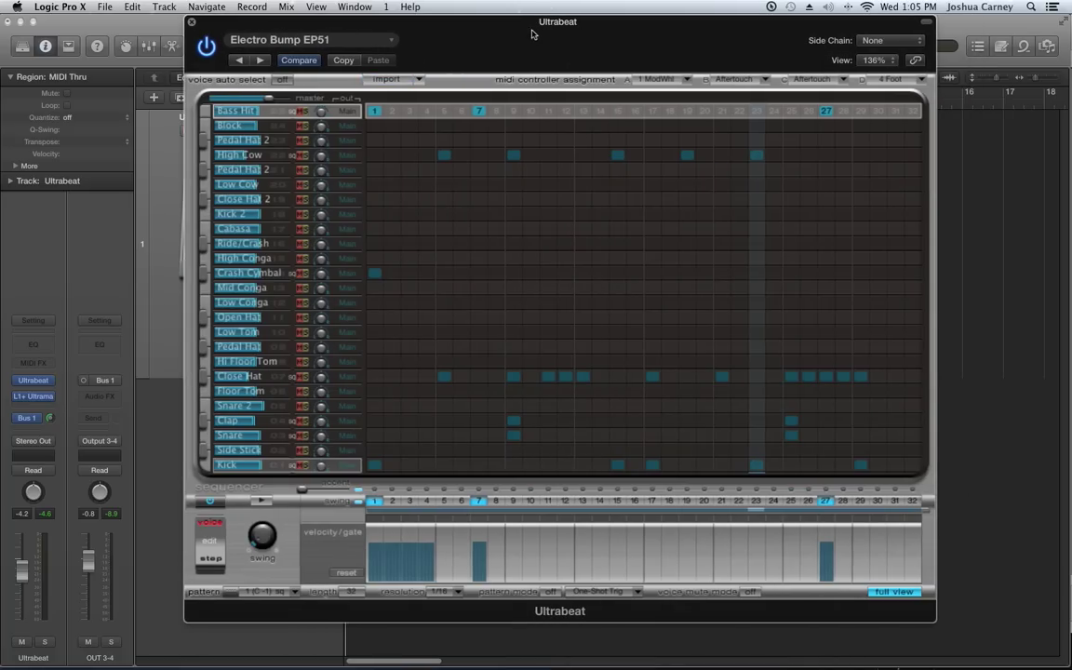
{"action": "left_click_drag", "start_coordinate": [471, 23], "coordinate": [458, 27]}
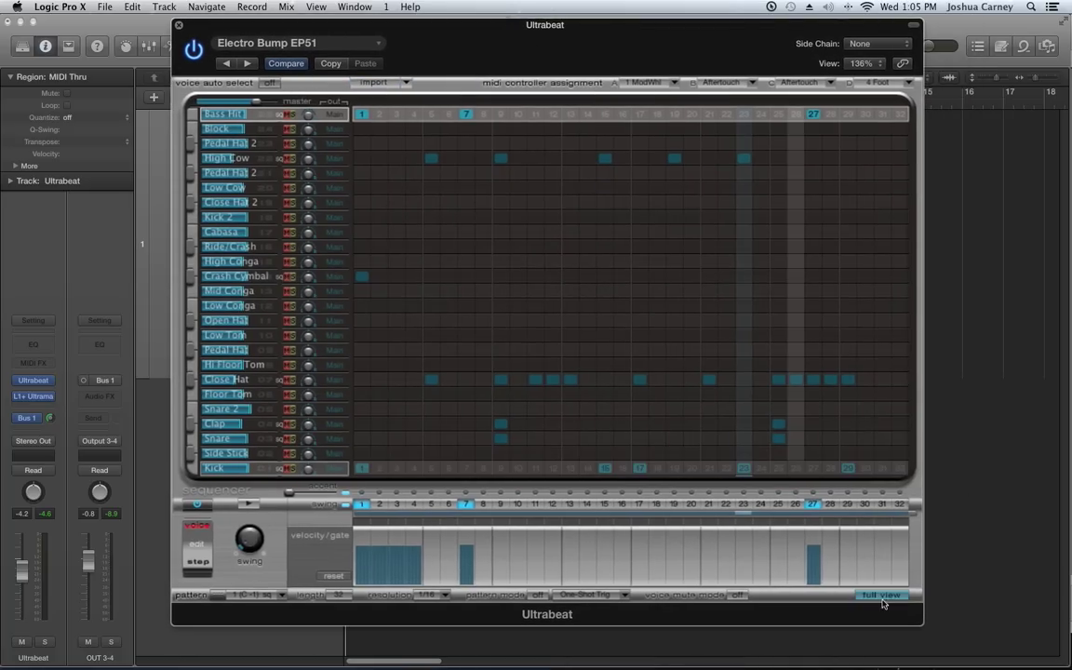
{"action": "left_click", "coordinate": [882, 596]}
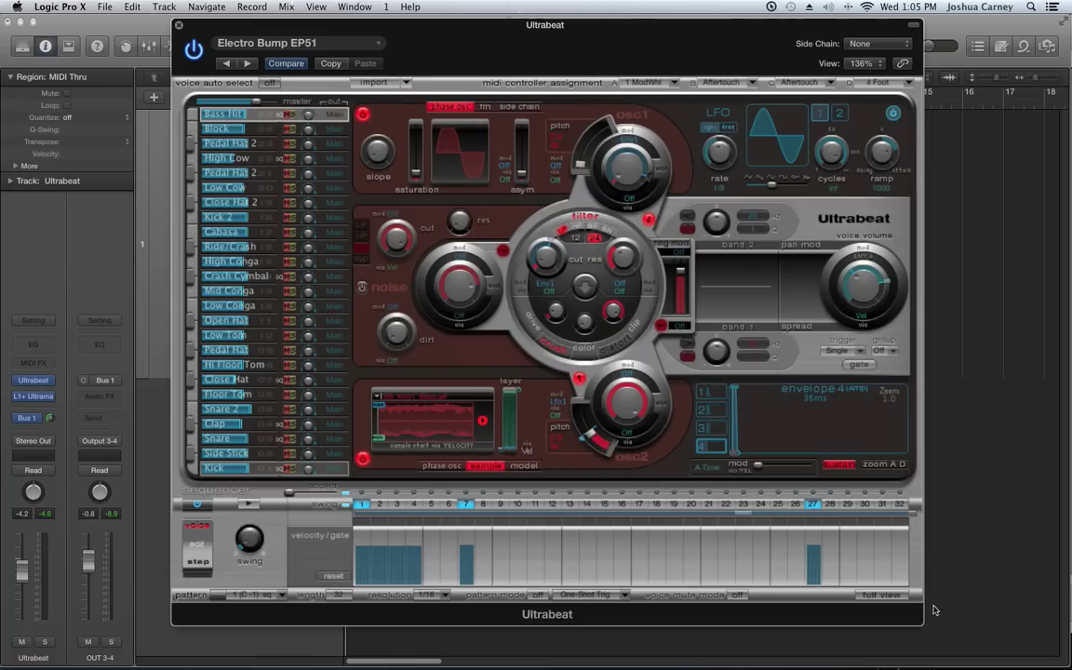
{"action": "left_click", "coordinate": [882, 595]}
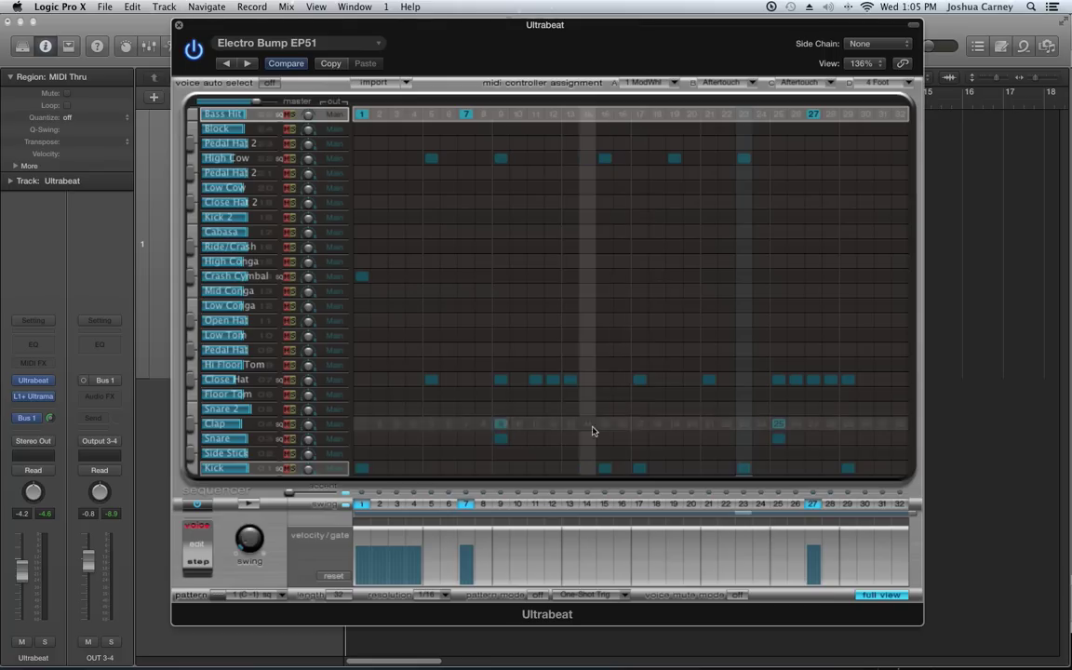
{"action": "left_click", "coordinate": [882, 595]}
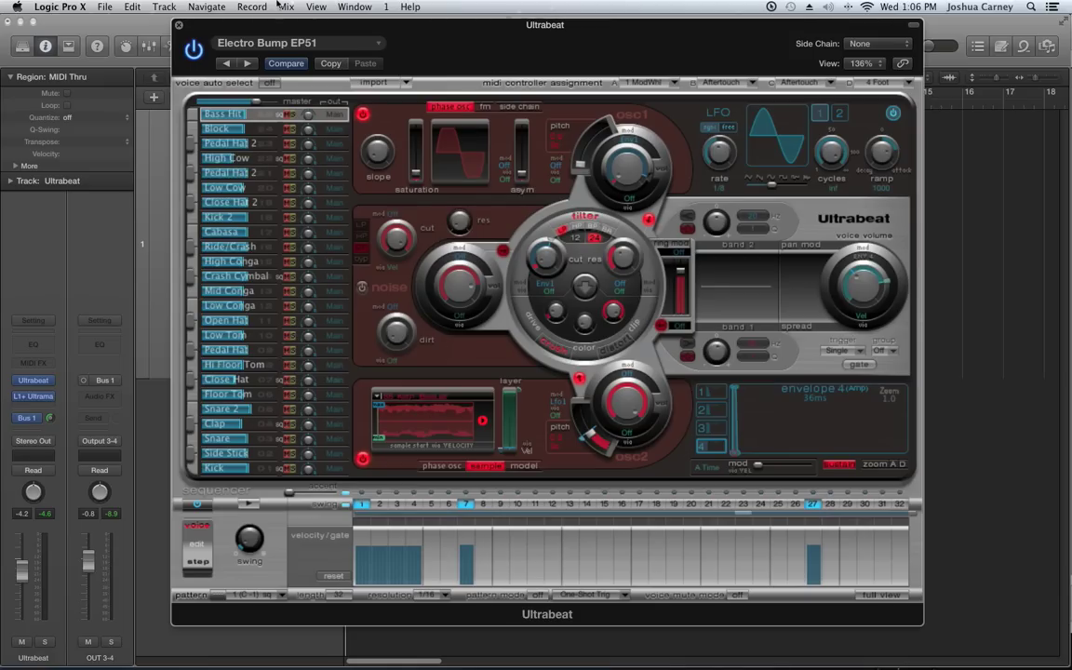
- Load the Drag & Drop Samples drum kit and select its Sample 02 and Sample 13 voices
{"action": "left_click", "coordinate": [253, 47]}
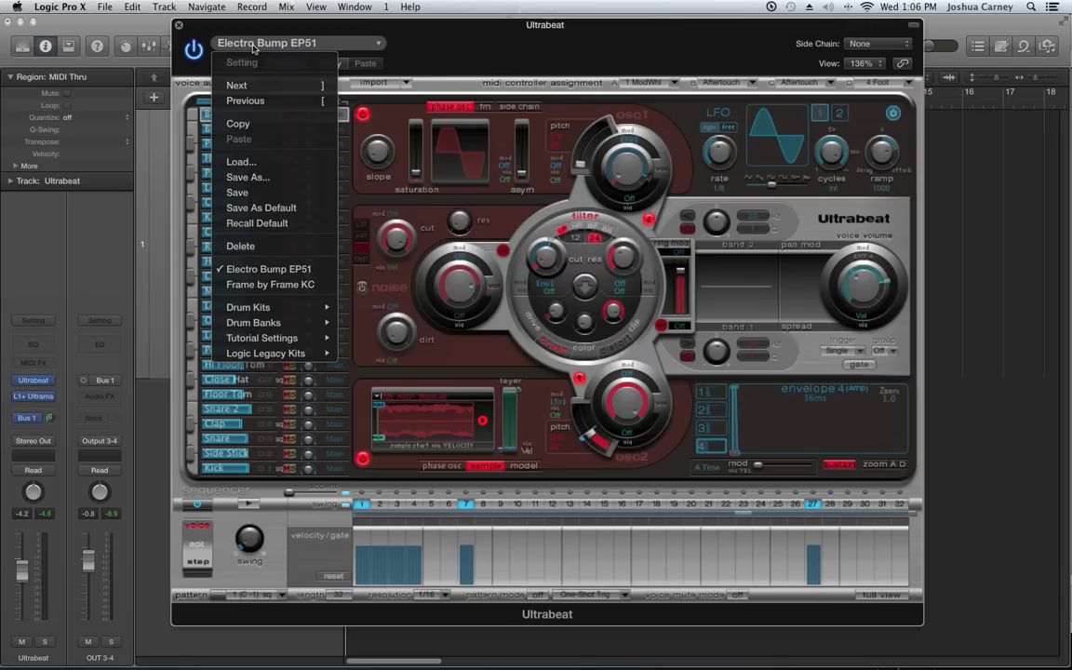
{"action": "mouse_move", "coordinate": [258, 311]}
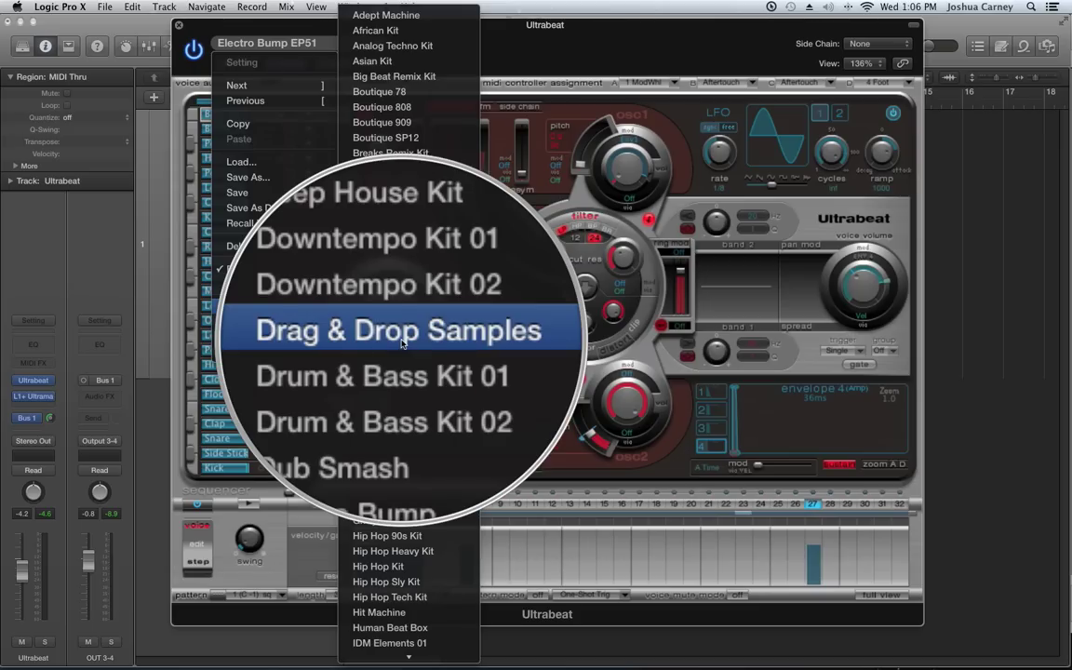
{"action": "left_click", "coordinate": [402, 342]}
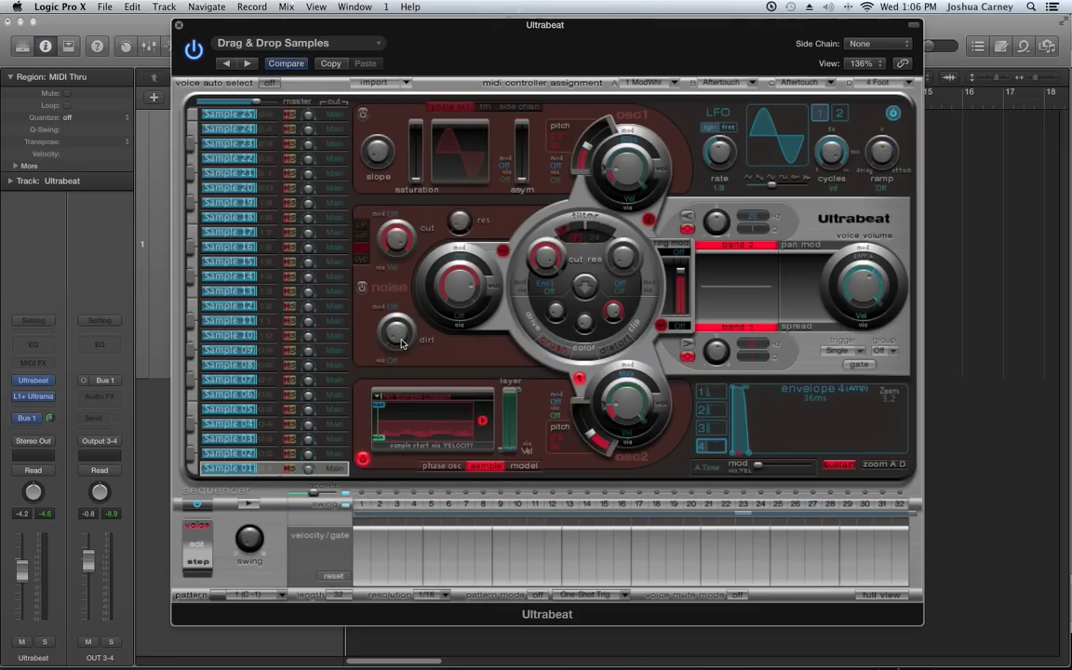
{"action": "left_click", "coordinate": [265, 453]}
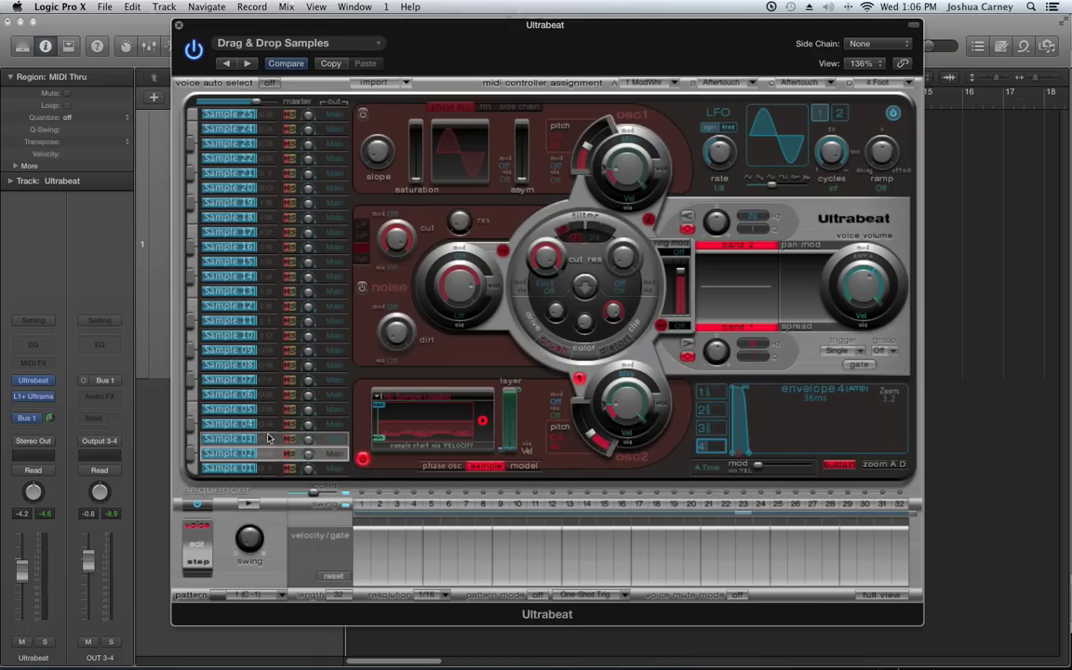
{"action": "left_click", "coordinate": [242, 290]}
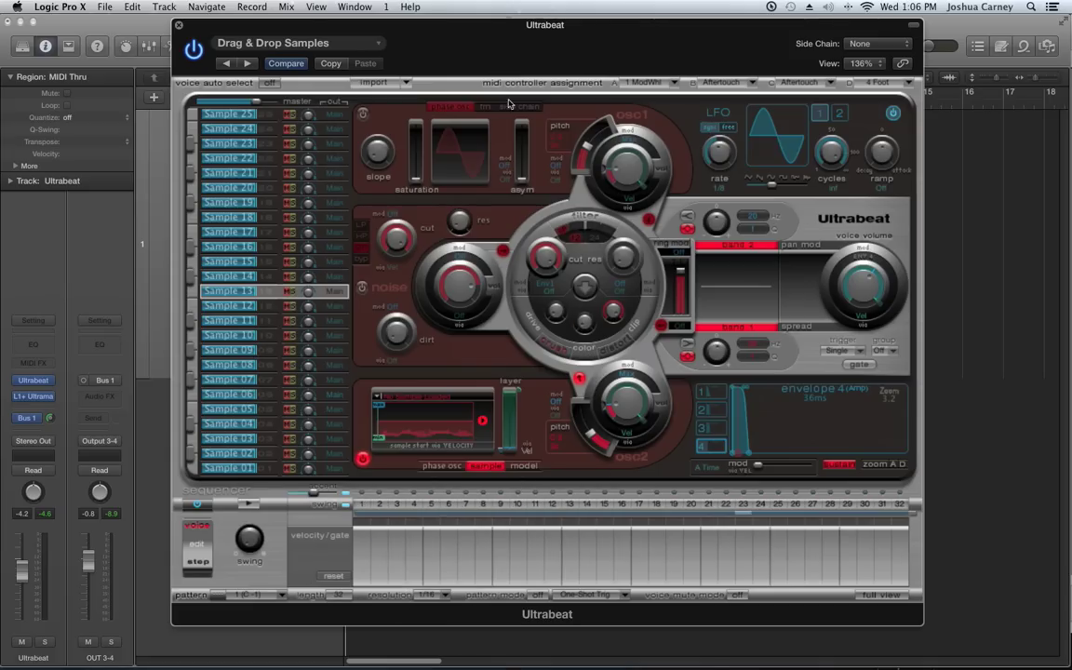
- Close the Ultrabeat plug-in window and reopen it from the Ultrabeat track's channel strip
{"action": "left_click", "coordinate": [181, 27]}
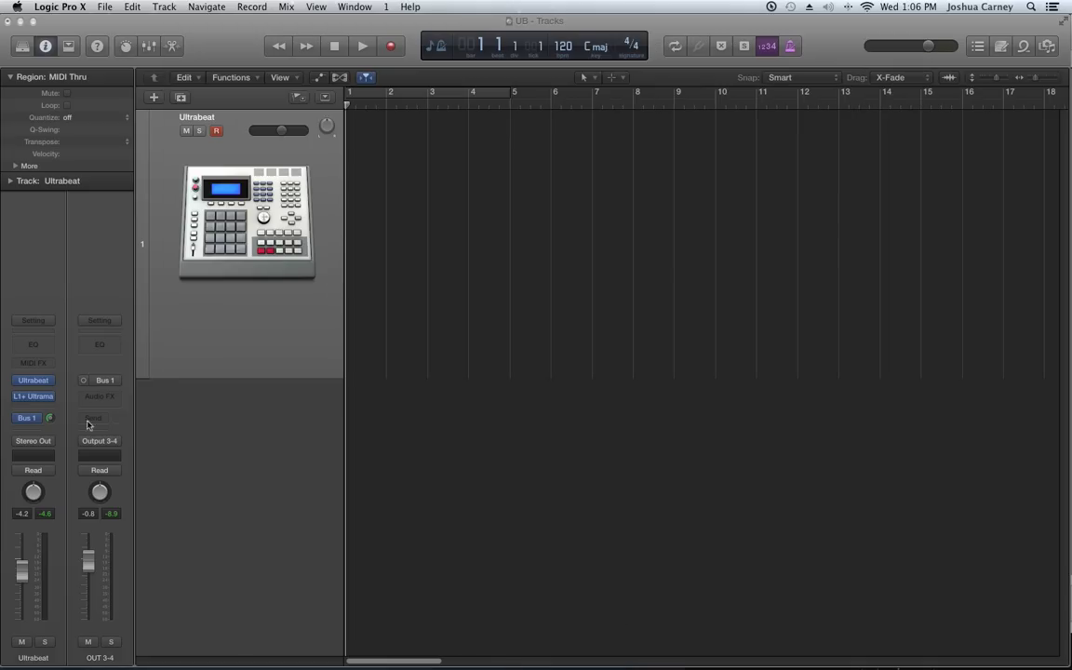
{"action": "left_click", "coordinate": [35, 382]}
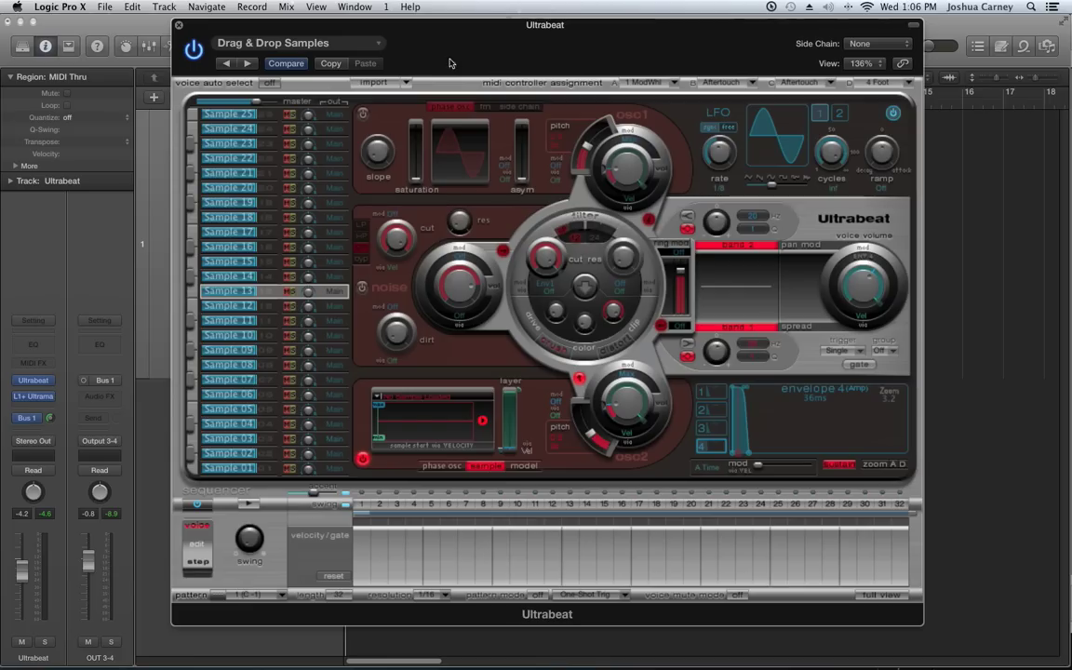
{"action": "left_click_drag", "start_coordinate": [450, 18], "coordinate": [522, 13]}
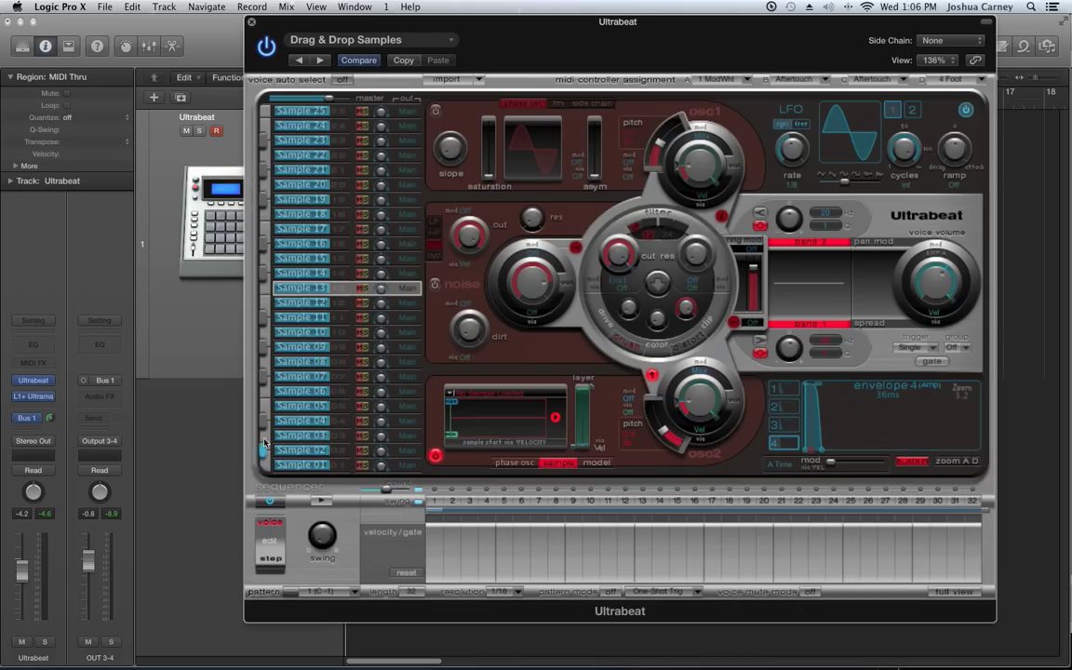
- Trigger a voice from the Drag & Drop Samples kit and select the Sample 01 voice
{"action": "left_click", "coordinate": [264, 347]}
{"action": "left_click", "coordinate": [341, 467]}
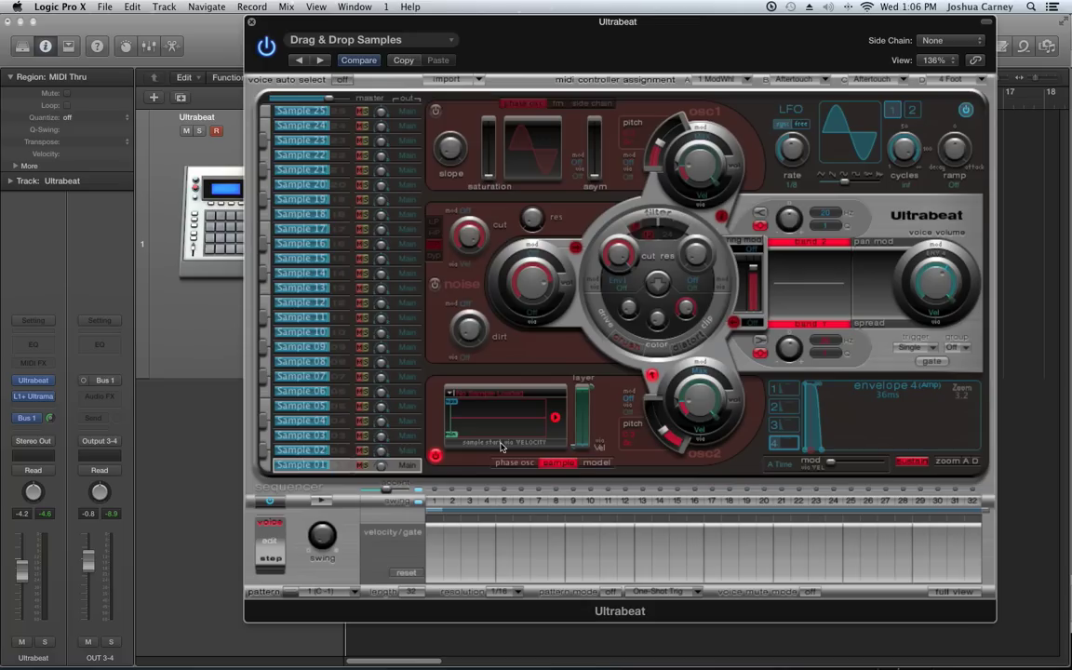
{"action": "left_click", "coordinate": [336, 452]}
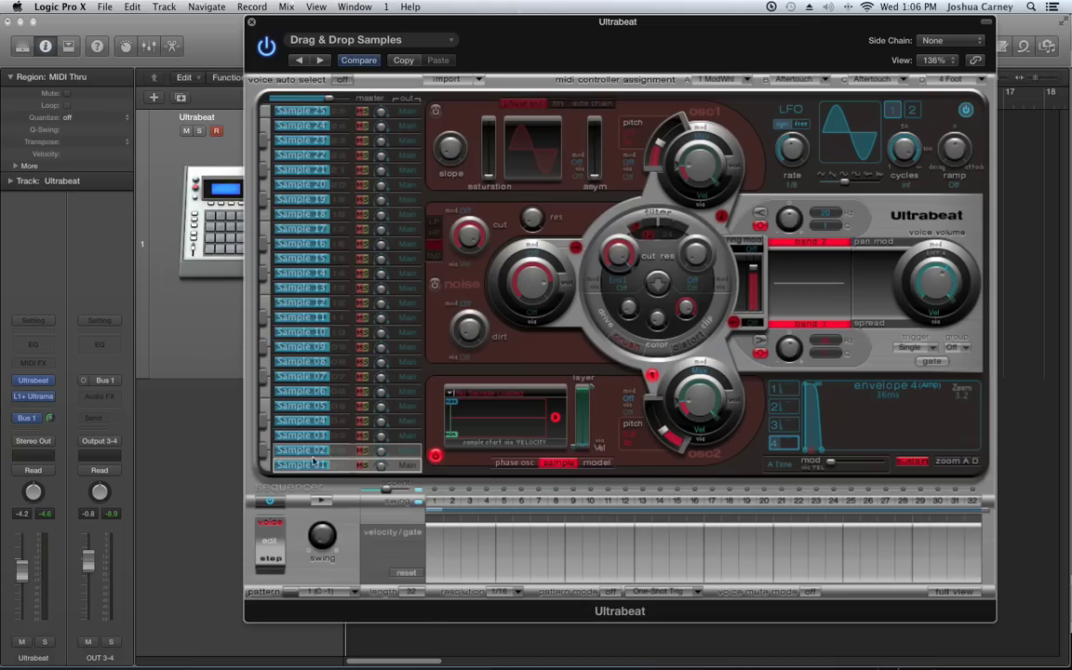
{"action": "left_click", "coordinate": [313, 461]}
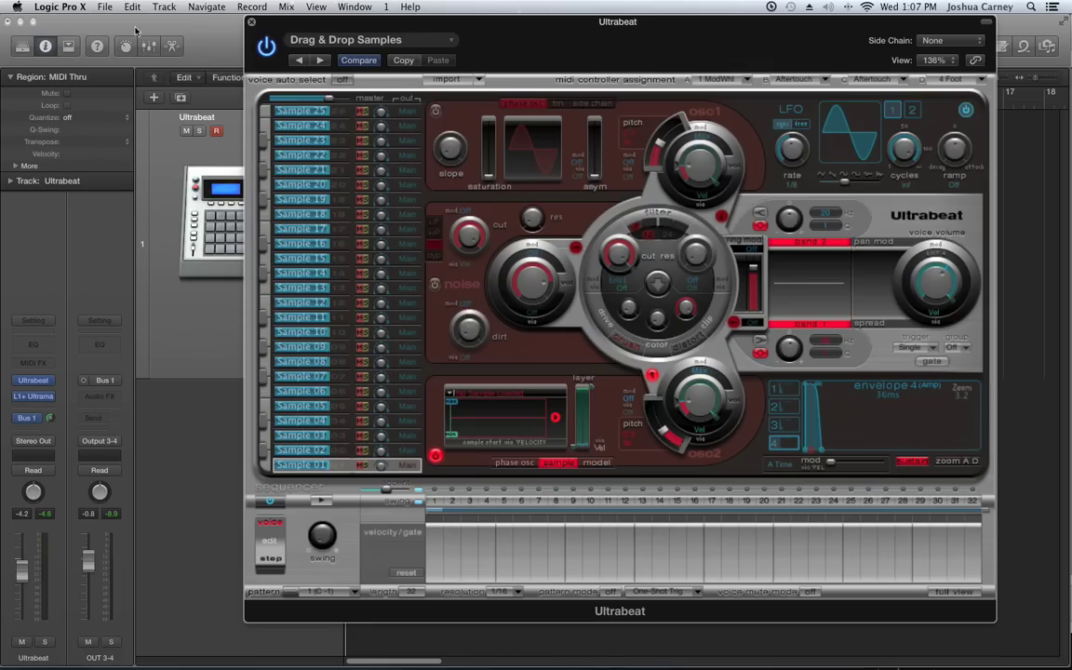
- Move the main project window and the Ultrabeat window aside to uncover the desktop drives
{"action": "left_click_drag", "start_coordinate": [189, 29], "coordinate": [64, 24]}
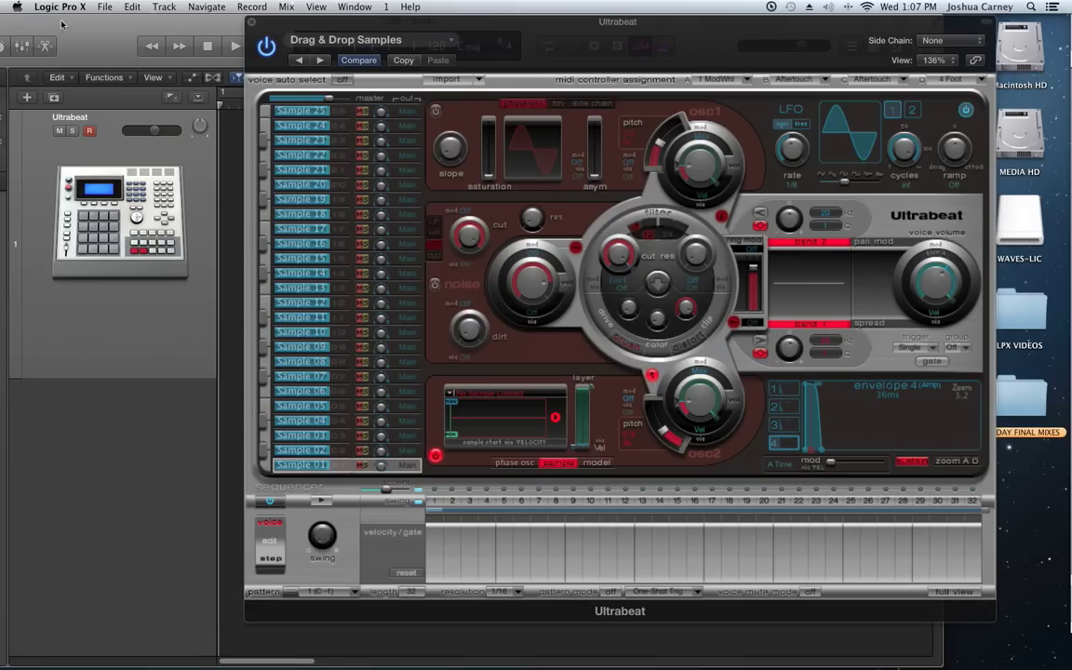
{"action": "left_click_drag", "start_coordinate": [145, 27], "coordinate": [87, 26]}
{"action": "left_click_drag", "start_coordinate": [503, 23], "coordinate": [432, 13]}
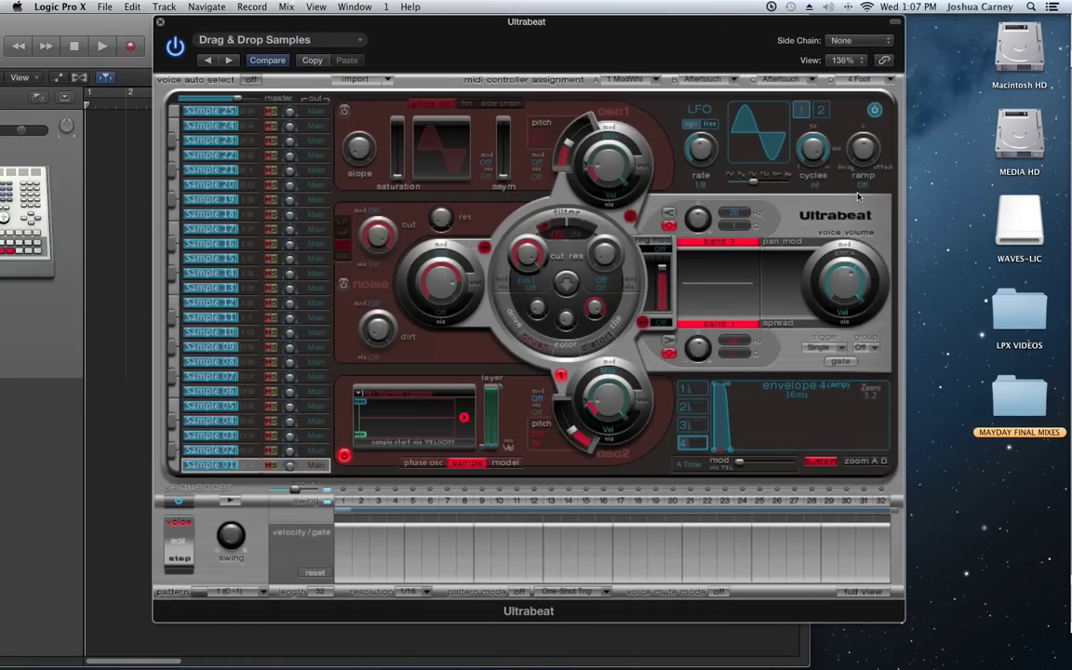
- Switch to Finder, open the MEDIA HD drive and navigate through AUDIO to the zzz Sample Library folder
{"action": "left_click_drag", "start_coordinate": [892, 131], "coordinate": [1000, 154]}
{"action": "double_click", "coordinate": [1000, 149]}
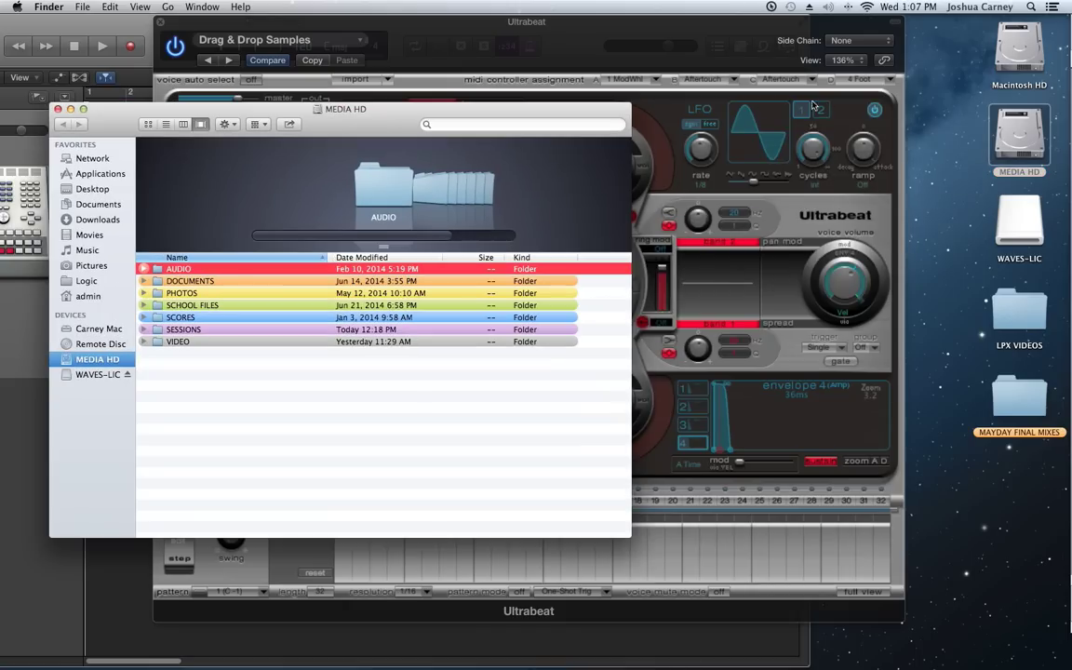
{"action": "left_click_drag", "start_coordinate": [541, 120], "coordinate": [592, 138]}
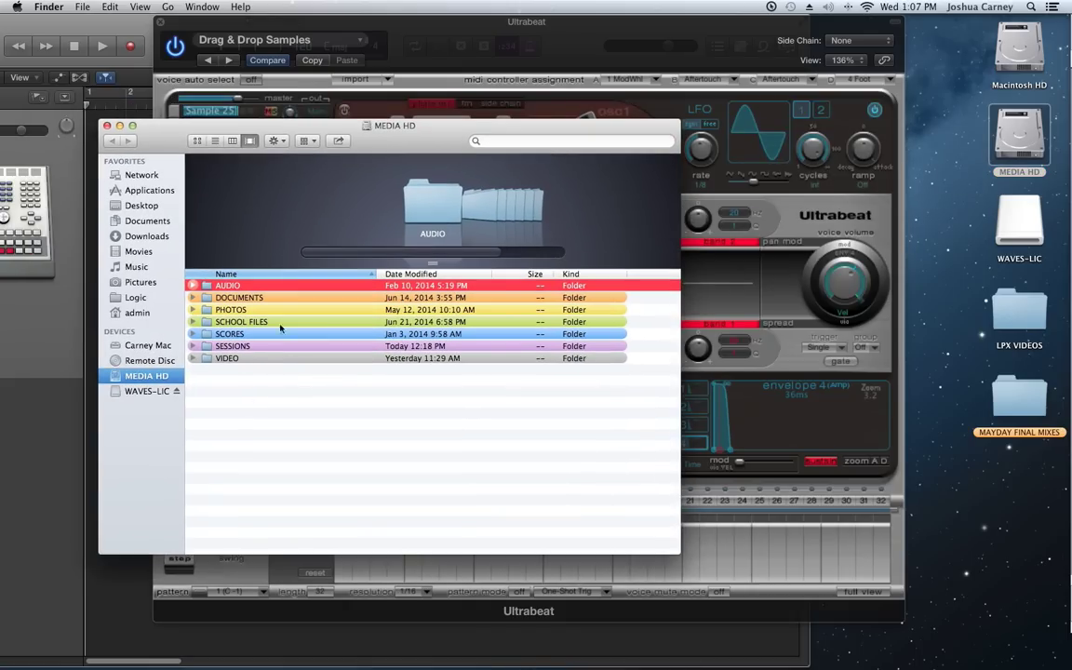
{"action": "double_click", "coordinate": [228, 286]}
{"action": "left_click_drag", "start_coordinate": [300, 132], "coordinate": [338, 145]}
{"action": "double_click", "coordinate": [292, 323]}
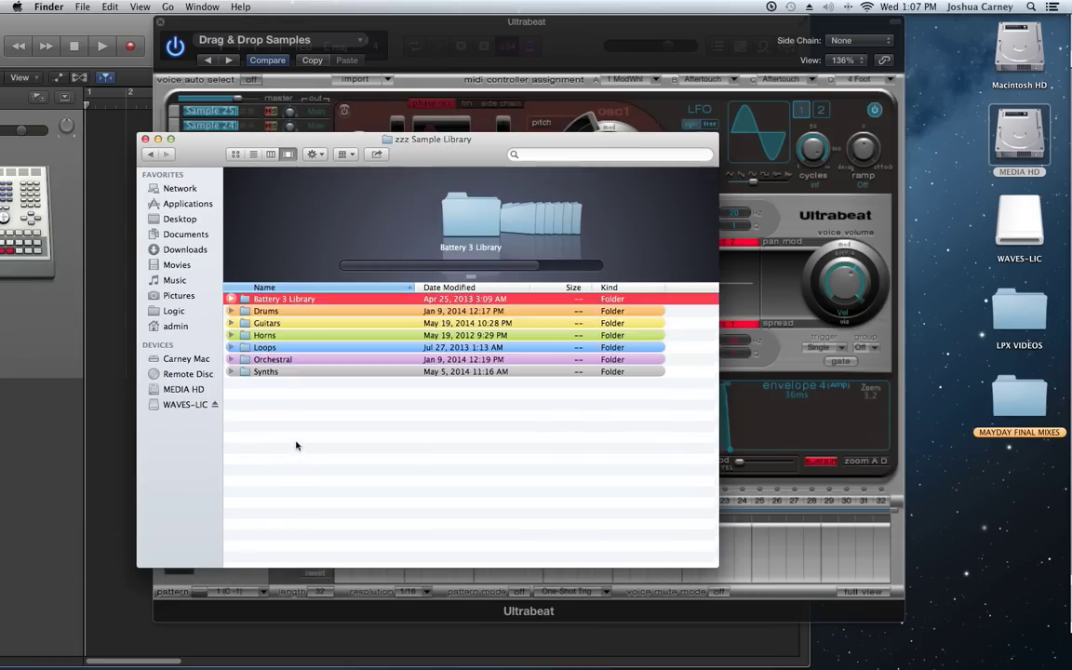
- Open Drums, 1Shots and the Mayday Children Replacer Kit folder, and bring its kick and snare samples into view
{"action": "left_click", "coordinate": [269, 312]}
{"action": "double_click", "coordinate": [270, 313]}
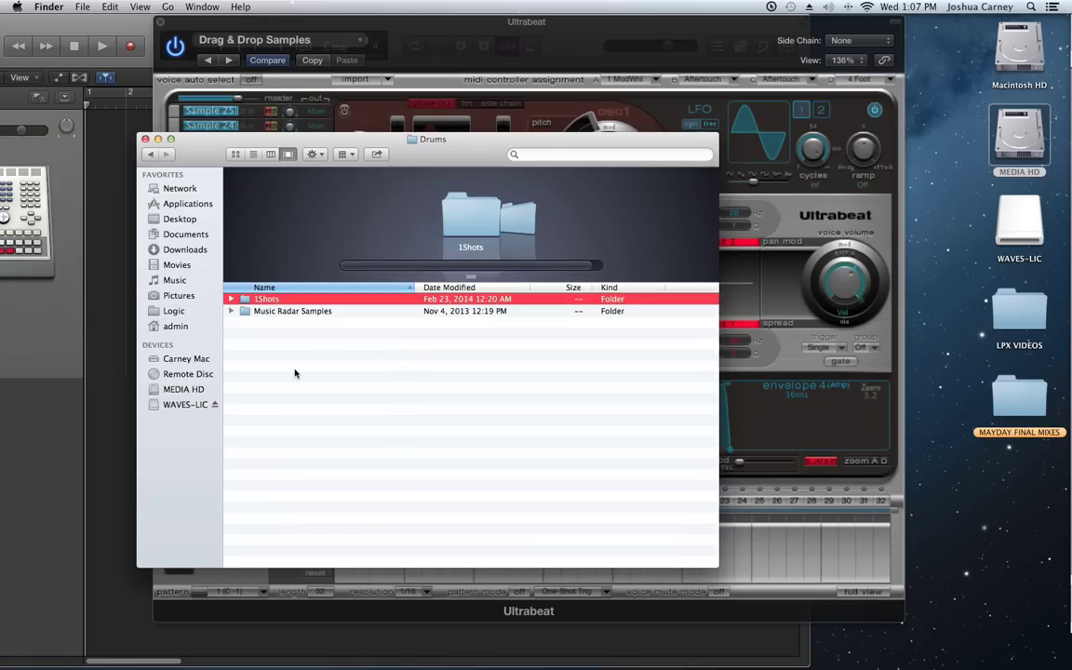
{"action": "key", "text": "super+Down"}
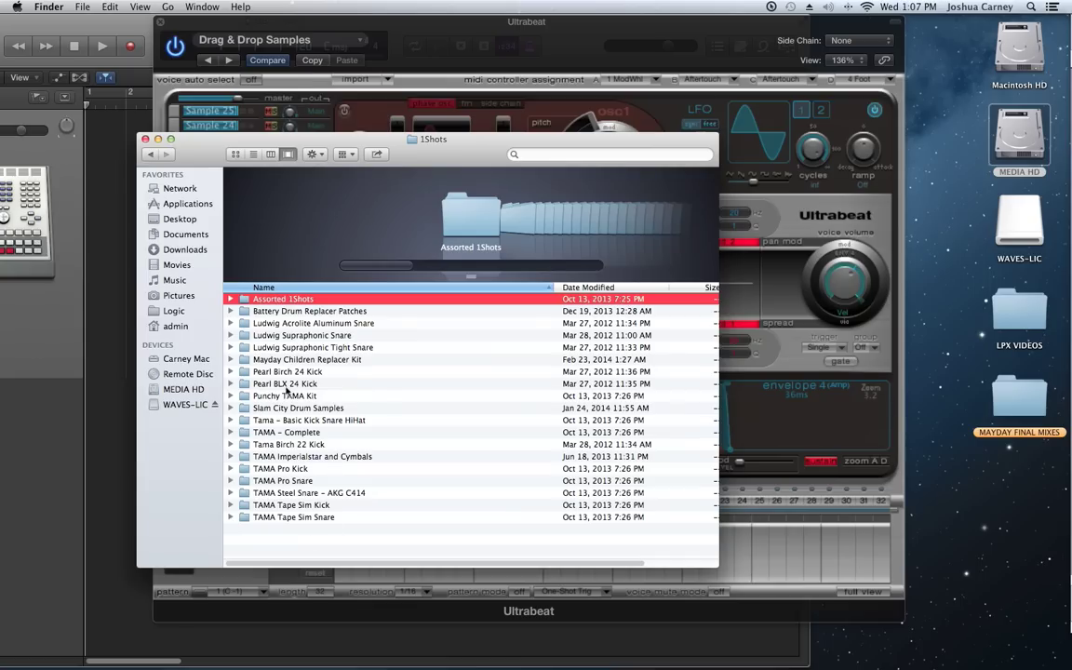
{"action": "left_click", "coordinate": [291, 362]}
{"action": "key", "text": "super+Down"}
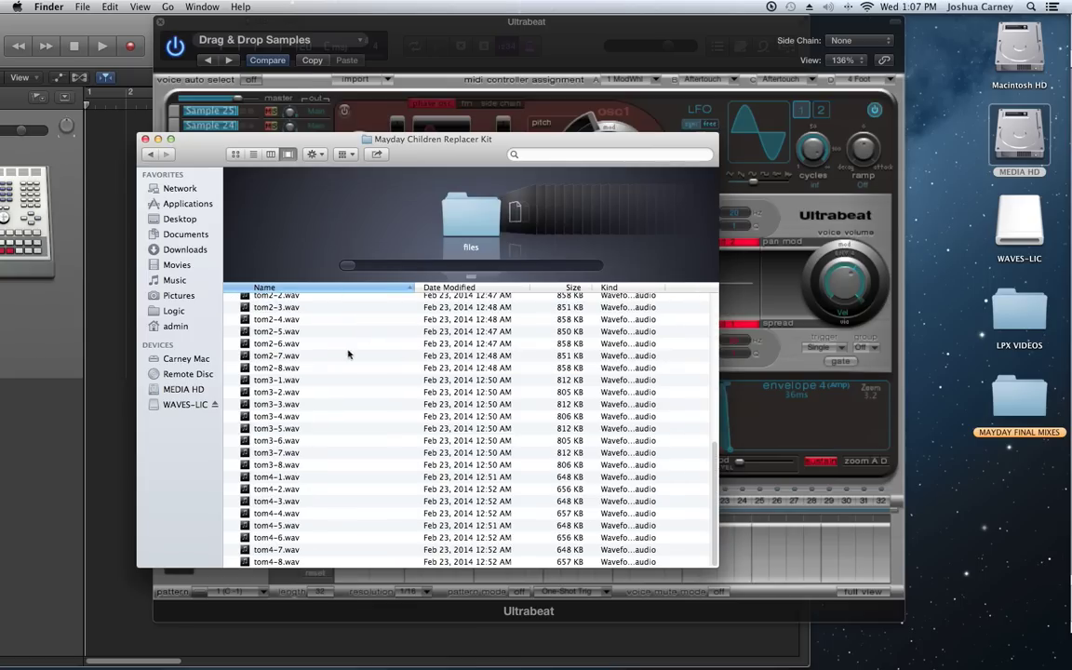
{"action": "scroll", "coordinate": [331, 400], "scroll_direction": "up", "scroll_amount": 8}
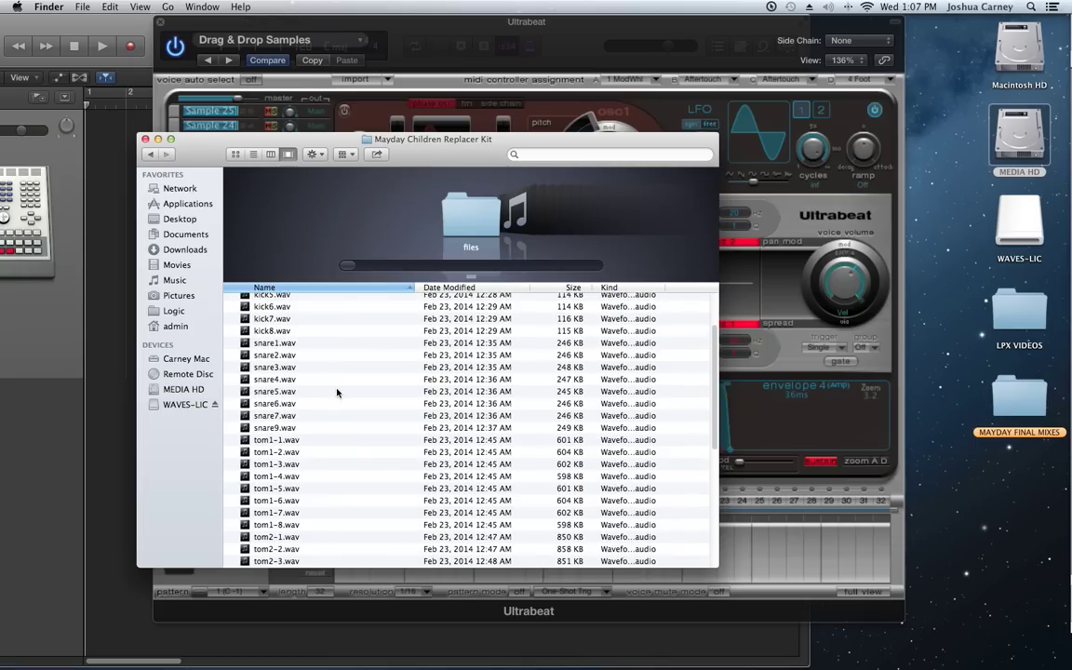
- Place the Finder window beside Ultrabeat, load kick8.wav into the Sample 01 voice's oscillator 2, and audition the voice
{"action": "left_click_drag", "start_coordinate": [434, 149], "coordinate": [902, 185]}
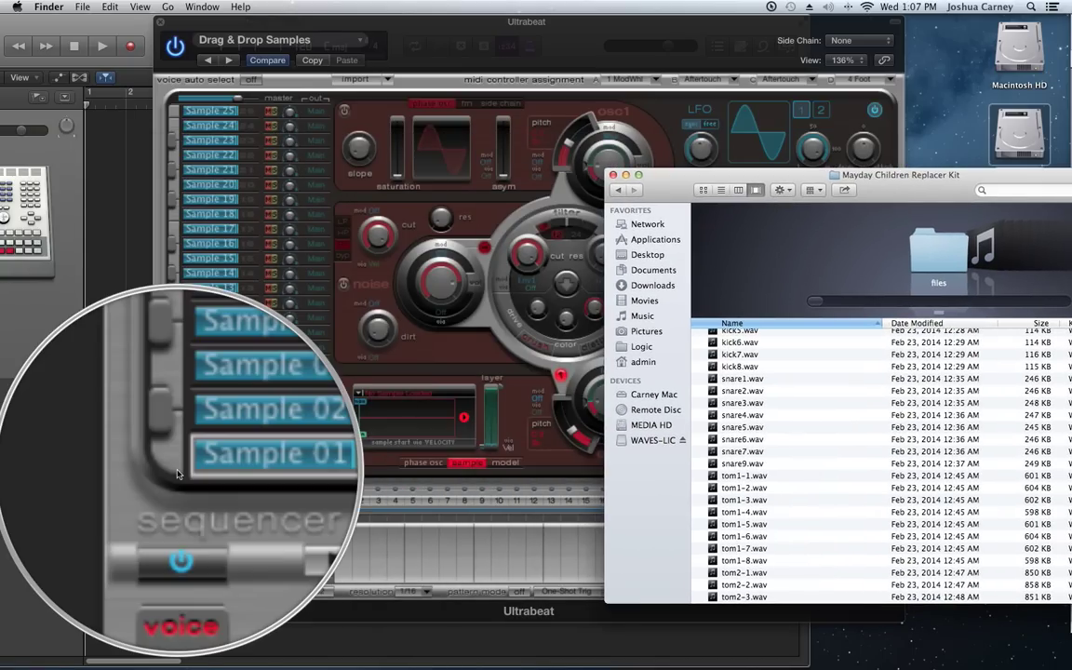
{"action": "left_click", "coordinate": [251, 470]}
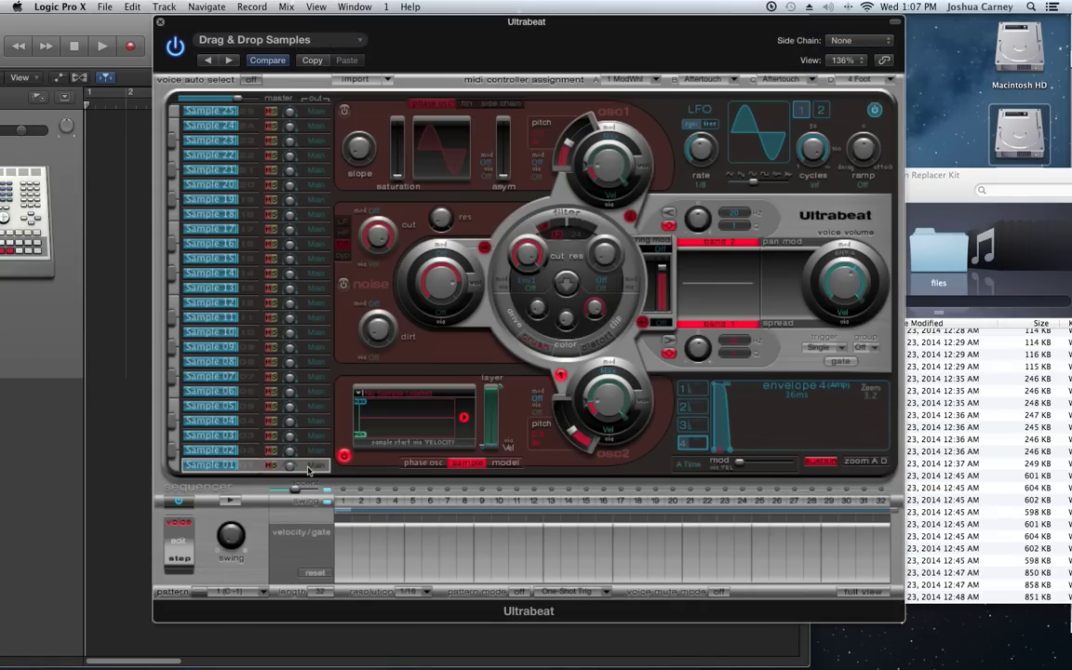
{"action": "left_click", "coordinate": [902, 154]}
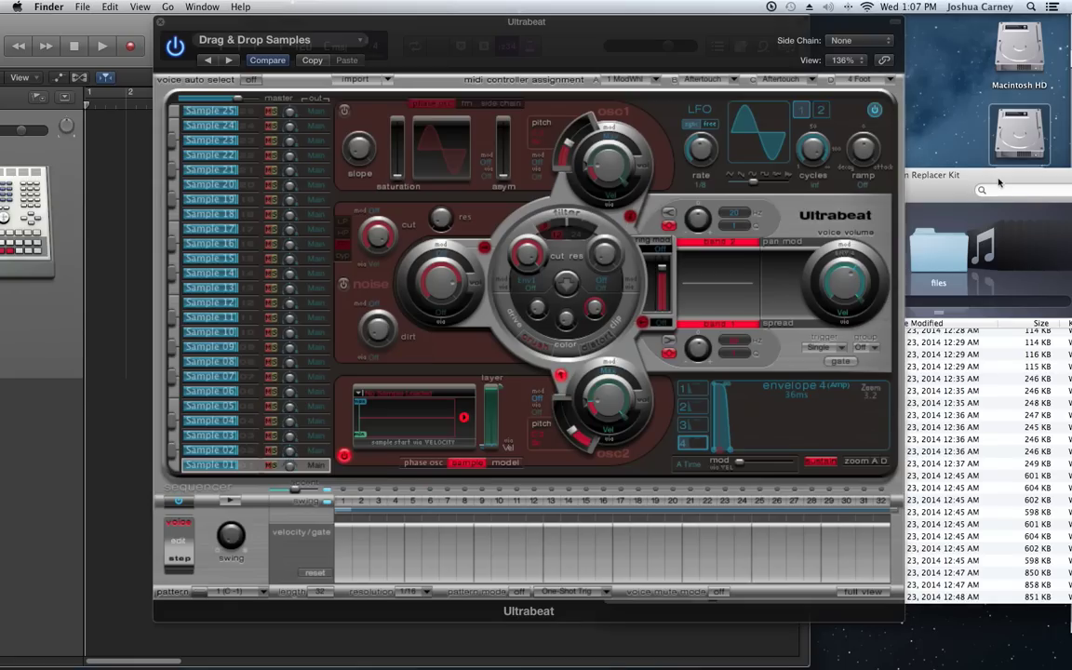
{"action": "left_click", "coordinate": [910, 260]}
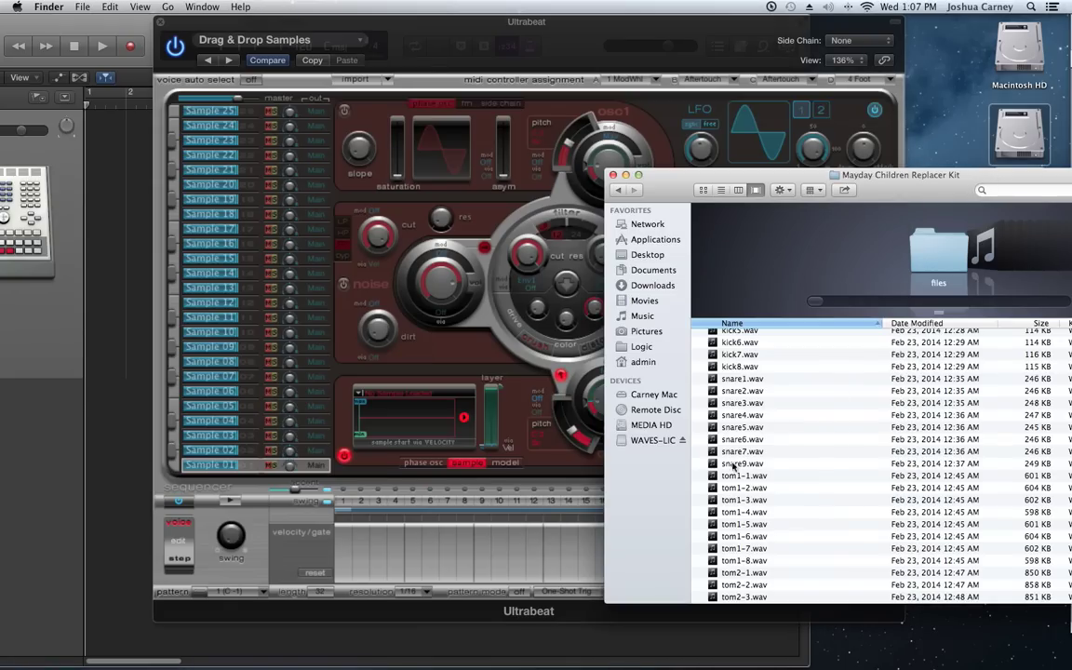
{"action": "left_click_drag", "start_coordinate": [738, 370], "coordinate": [403, 426]}
{"action": "left_click", "coordinate": [176, 468]}
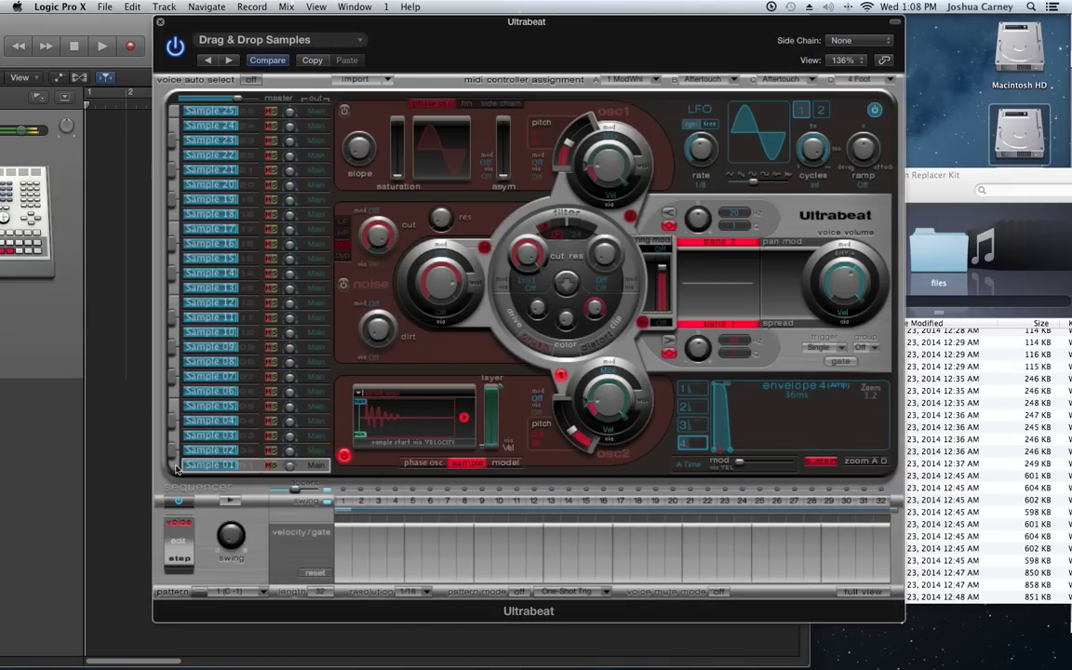
{"action": "left_click", "coordinate": [175, 467]}
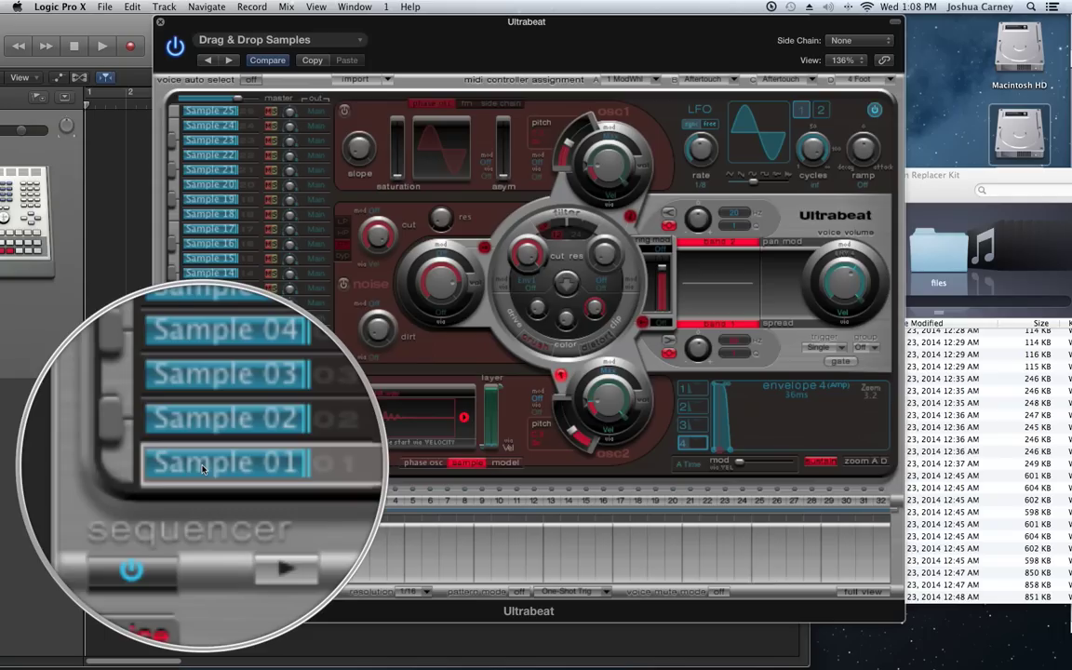
- Rename the Sample 01 voice as Kick
{"action": "double_click", "coordinate": [201, 464]}
{"action": "type", "text": "Kick"}
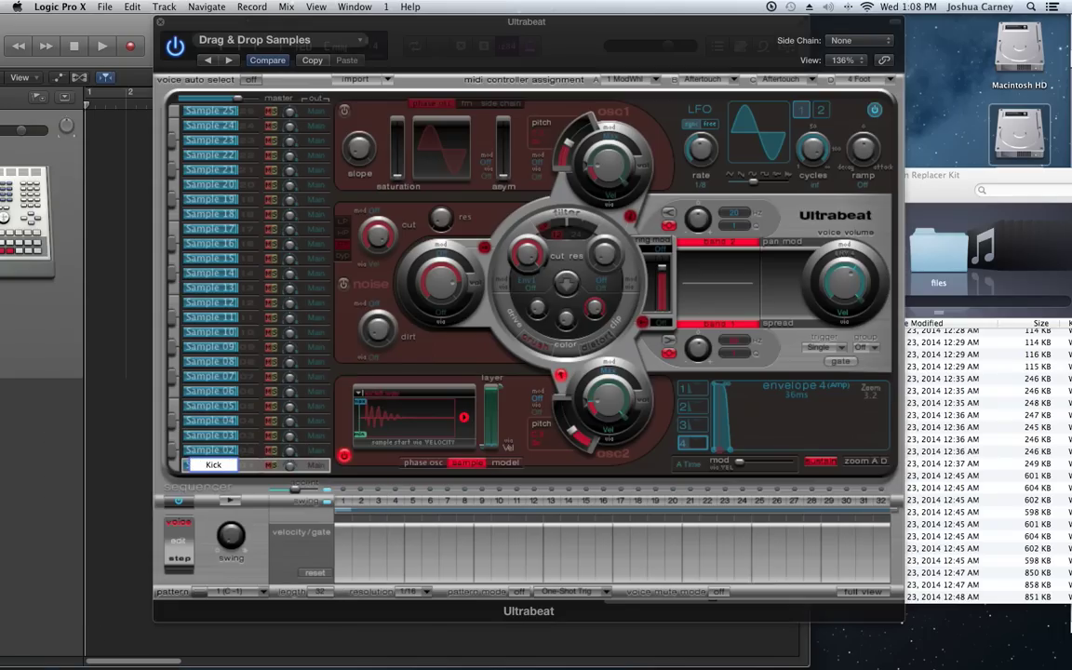
{"action": "key", "text": "Return"}
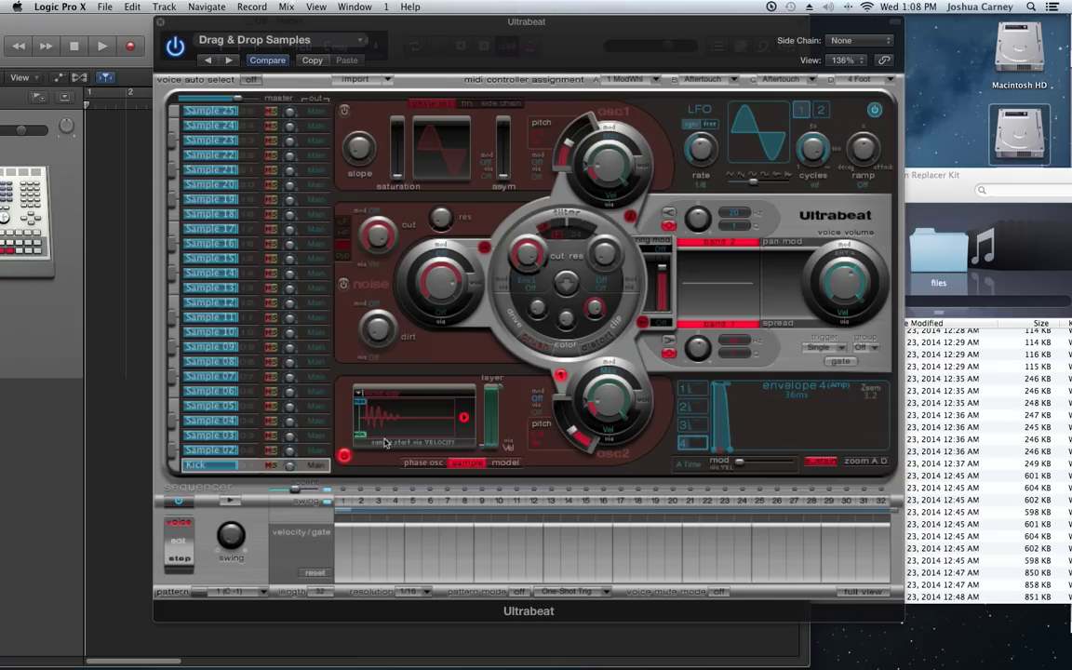
- Close the Finder sample folder window and return to Ultrabeat in Logic Pro X
{"action": "key", "text": "super+Tab"}
{"action": "key", "text": "super+w"}
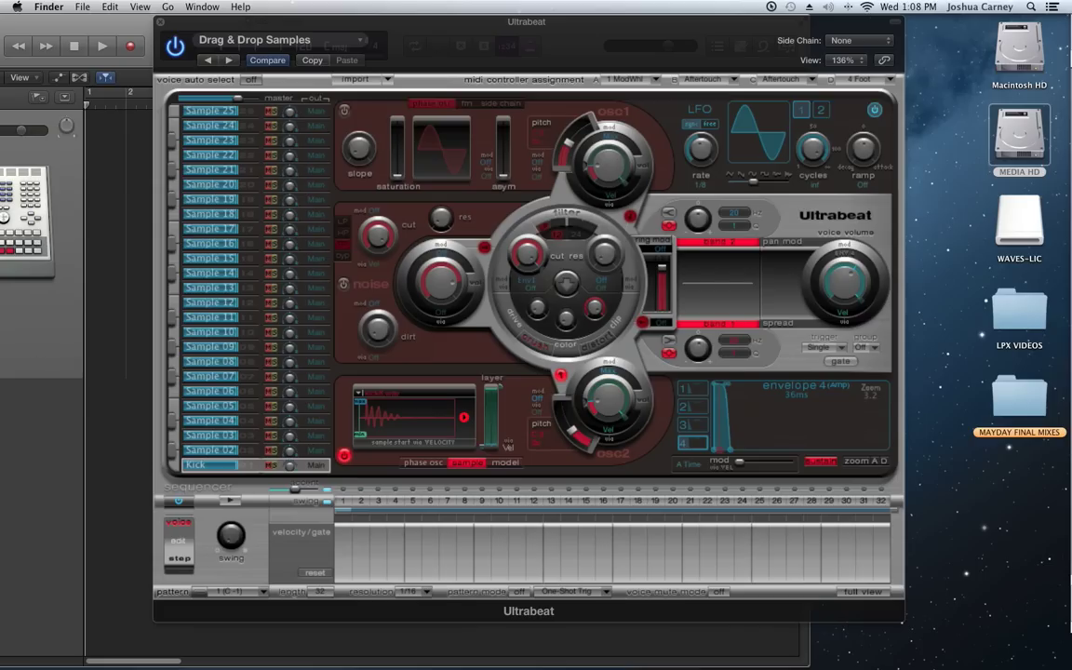
{"action": "left_click", "coordinate": [577, 23]}
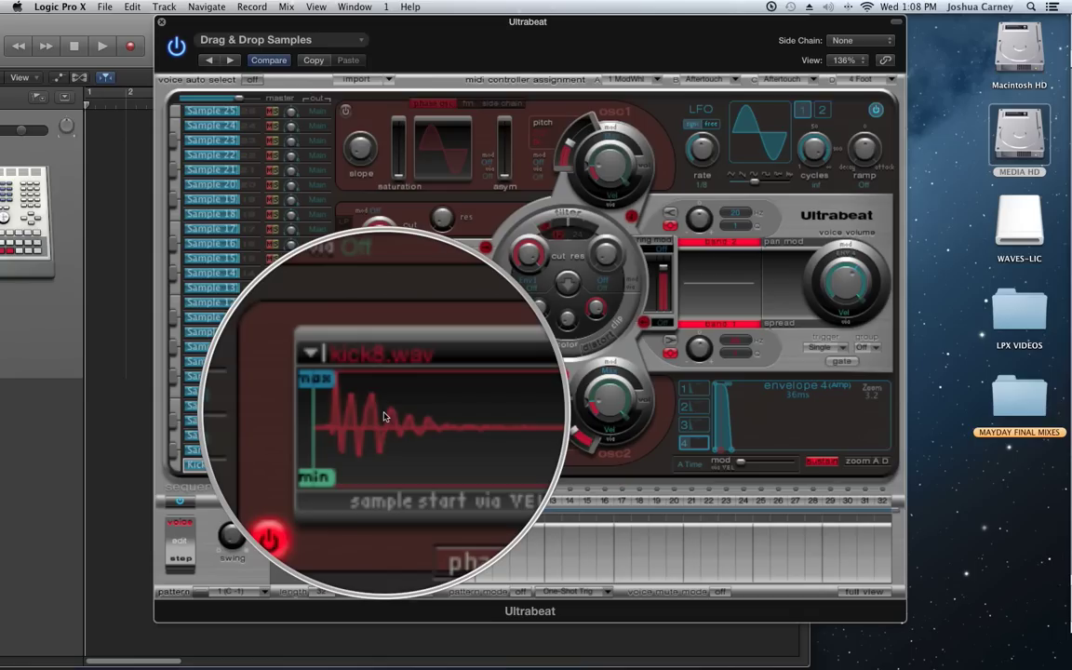
- In the full step grid, add Kick hits on every downbeat and remove those on steps 5, 13, 21 and 29
{"action": "left_click", "coordinate": [864, 592]}
{"action": "right_click", "coordinate": [335, 472]}
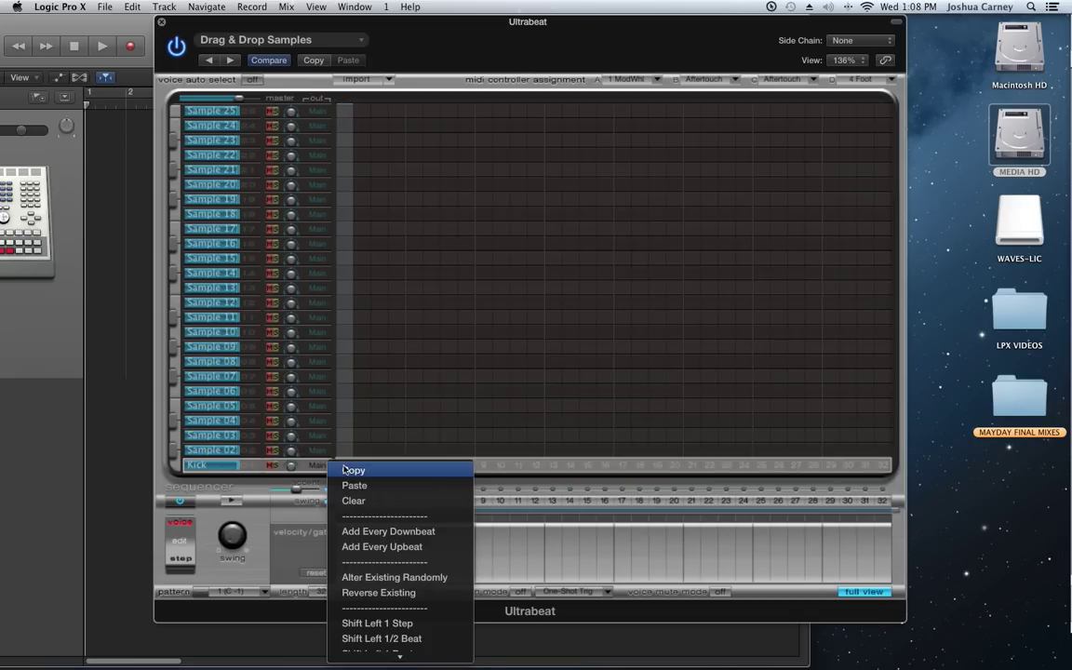
{"action": "left_click", "coordinate": [400, 528]}
{"action": "left_click", "coordinate": [414, 465]}
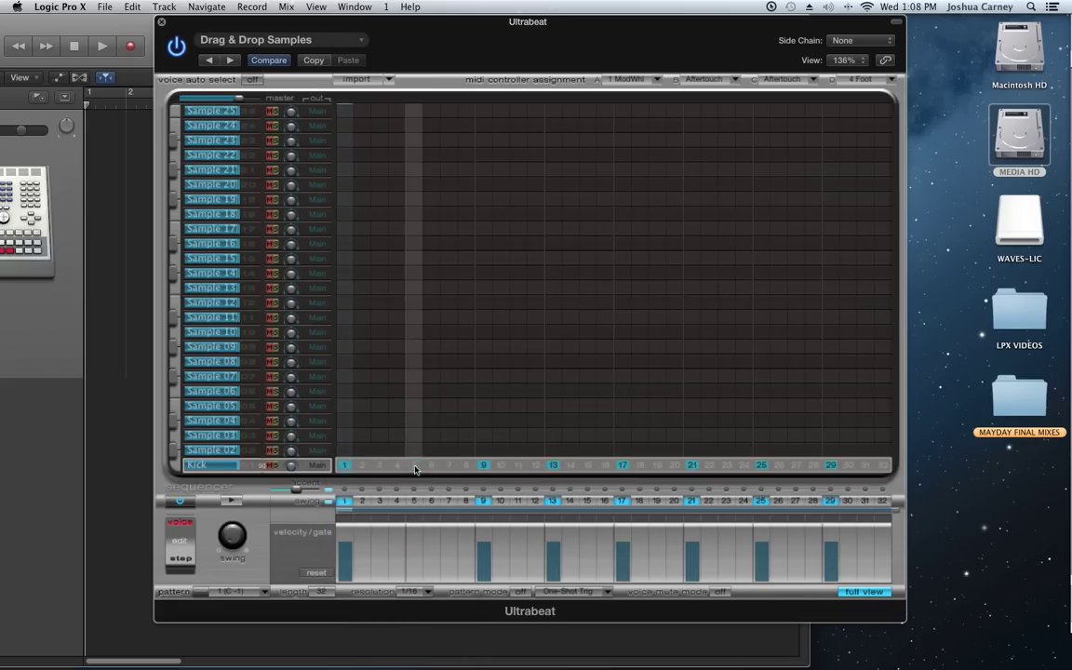
{"action": "left_click", "coordinate": [553, 465]}
{"action": "left_click", "coordinate": [692, 466]}
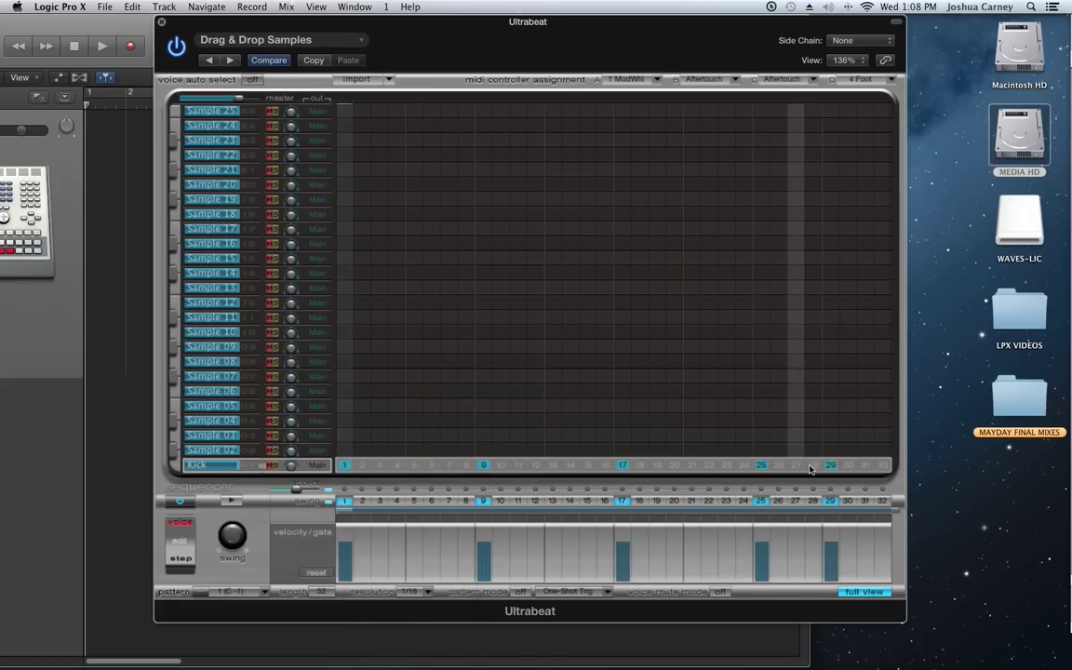
{"action": "left_click", "coordinate": [830, 465]}
- Return Ultrabeat to the synthesizer view, then play and stop the Kick pattern
{"action": "left_click", "coordinate": [865, 592]}
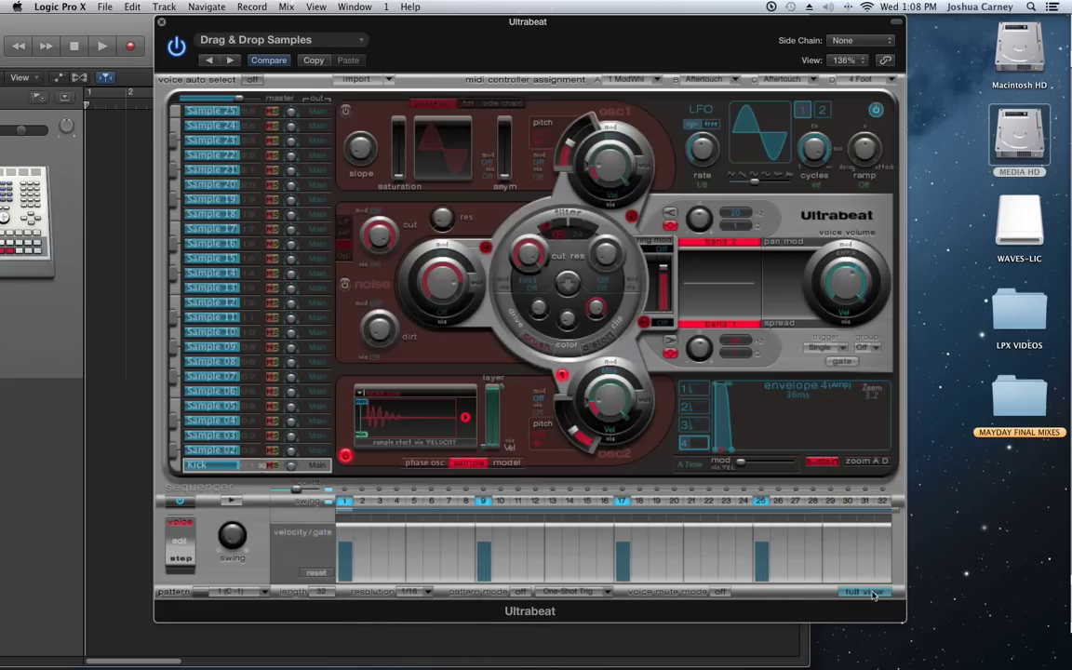
{"action": "left_click", "coordinate": [231, 503]}
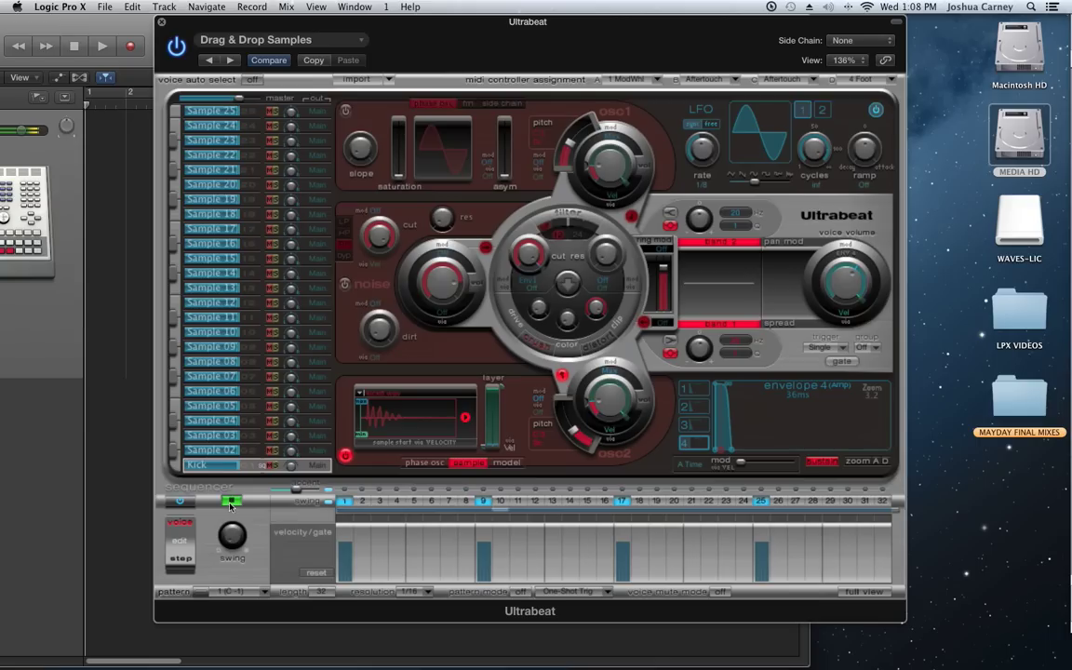
{"action": "left_click", "coordinate": [231, 502]}
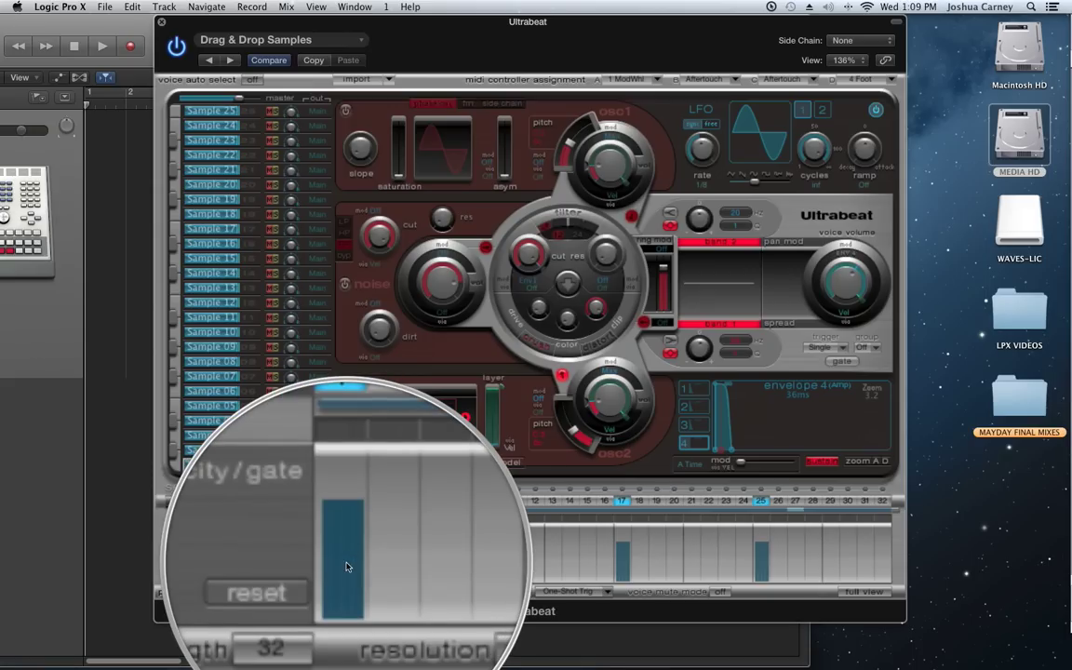
- Lengthen the gate of Kick step 1 through step 8, play the pattern, and shorten the gate back to one step
{"action": "left_click_drag", "start_coordinate": [346, 563], "coordinate": [470, 557]}
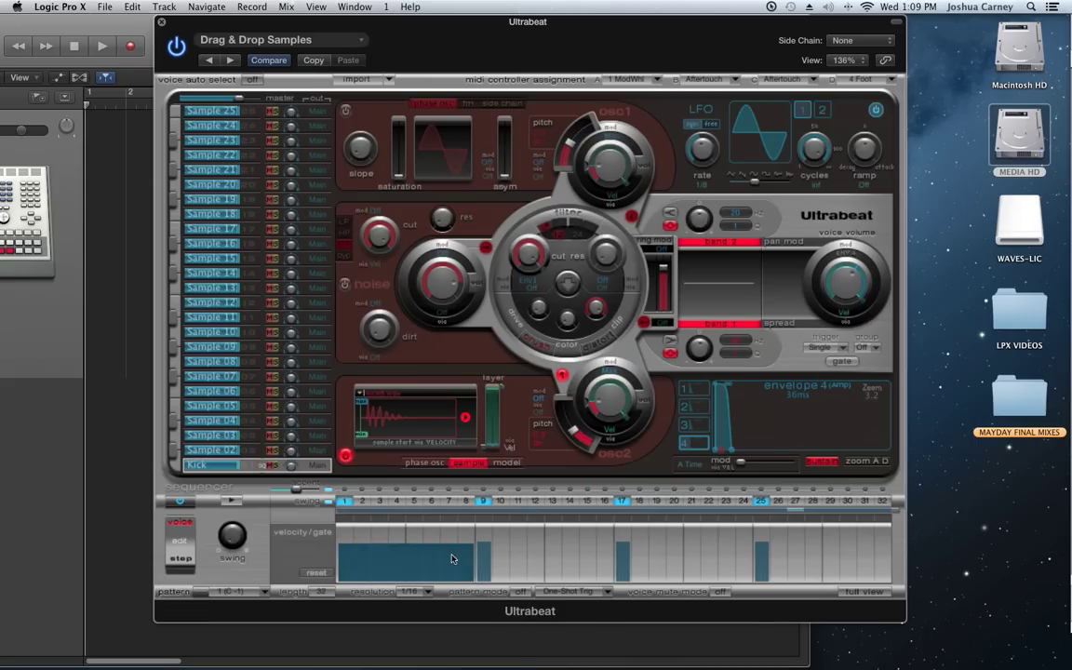
{"action": "left_click", "coordinate": [228, 501]}
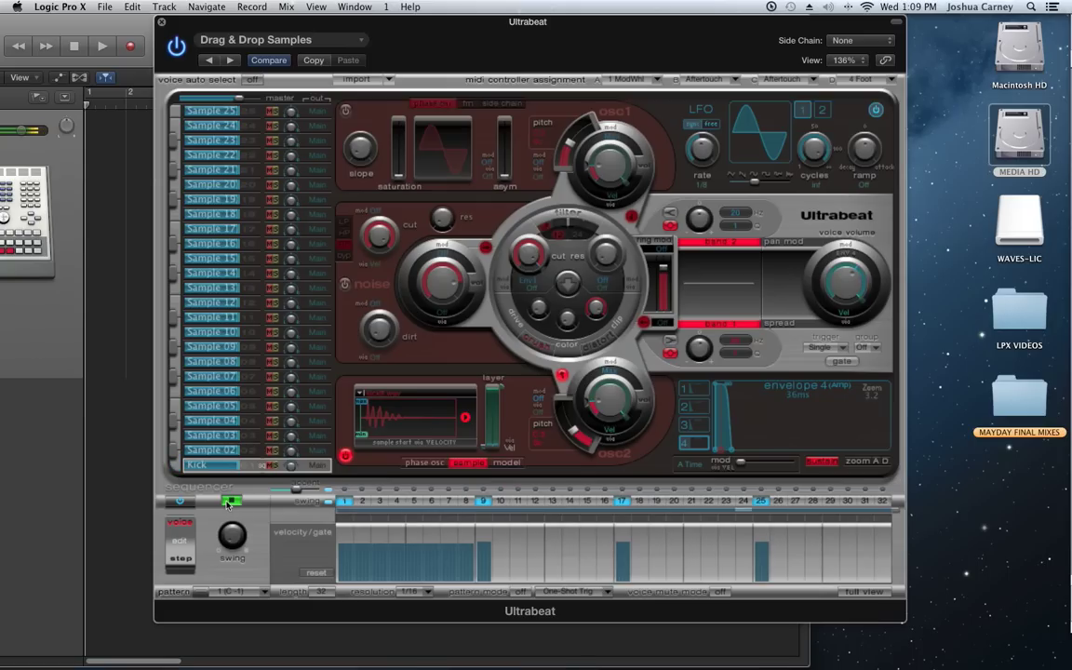
{"action": "left_click", "coordinate": [229, 502]}
{"action": "left_click_drag", "start_coordinate": [470, 556], "coordinate": [337, 556]}
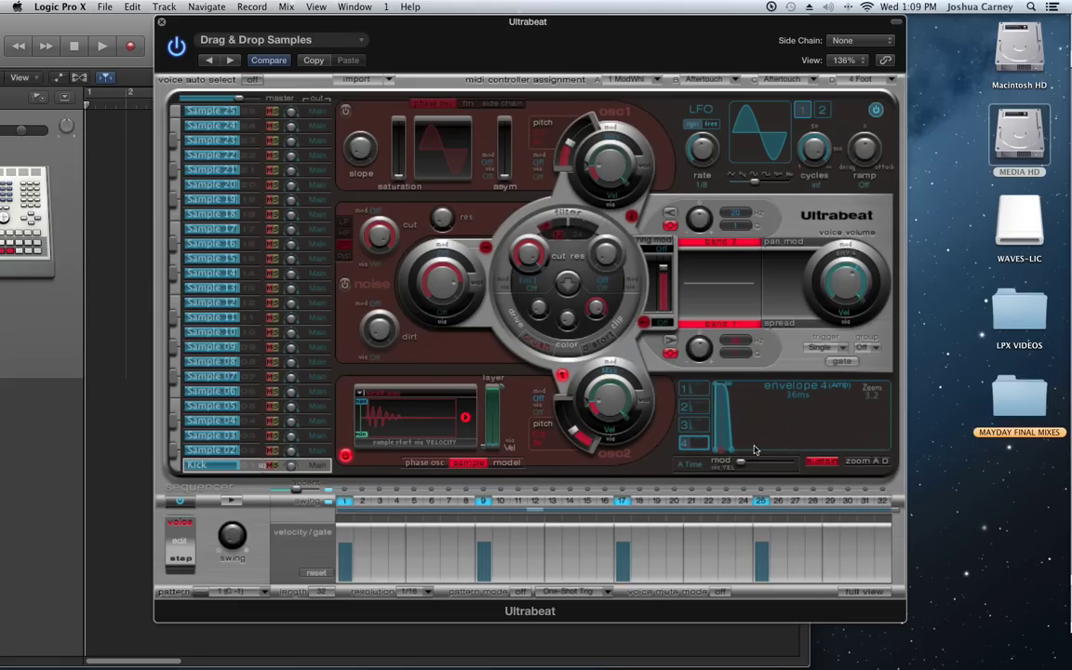
- Extend the Kick voice's envelope 4 (Amp) end point to 10.0 s, then play and stop the pattern
{"action": "mouse_move", "coordinate": [734, 455]}
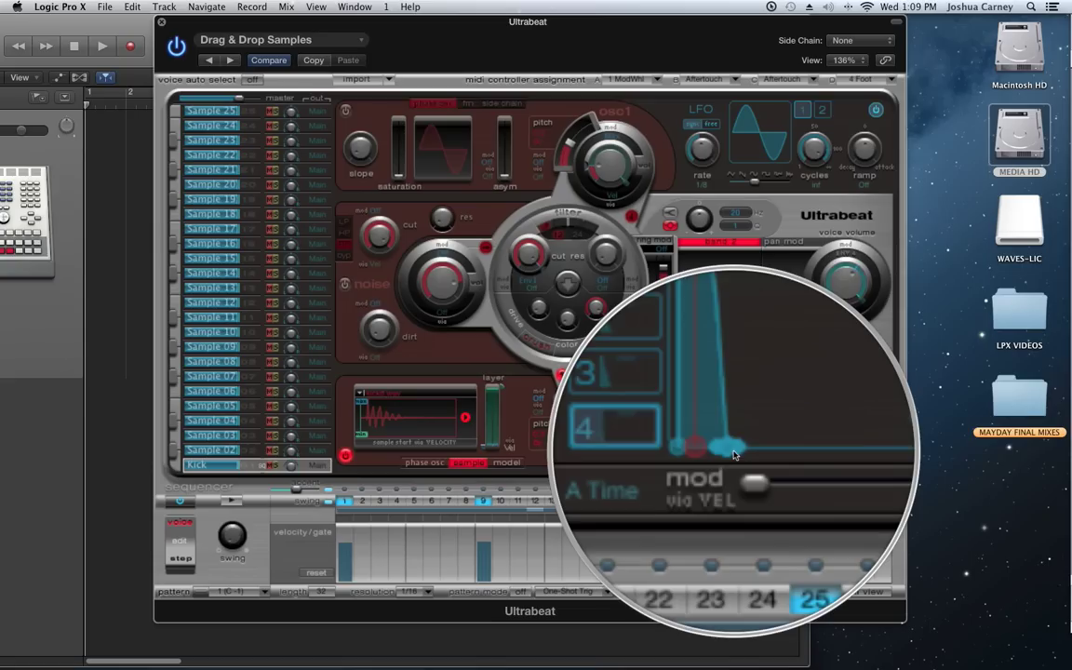
{"action": "left_click_drag", "start_coordinate": [735, 453], "coordinate": [905, 410]}
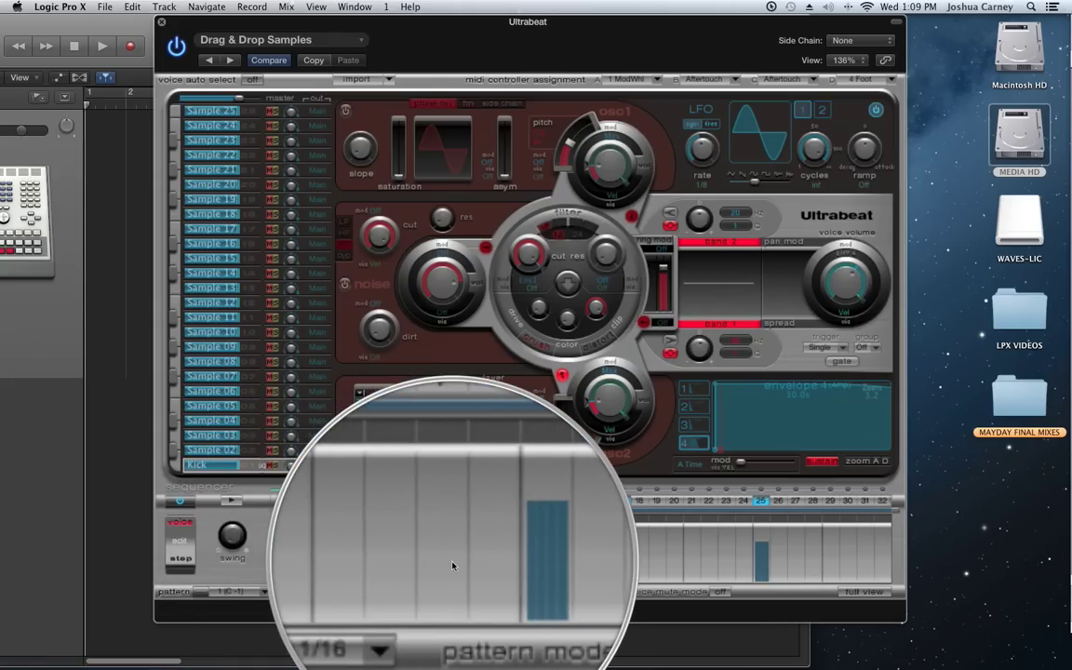
{"action": "left_click", "coordinate": [226, 502]}
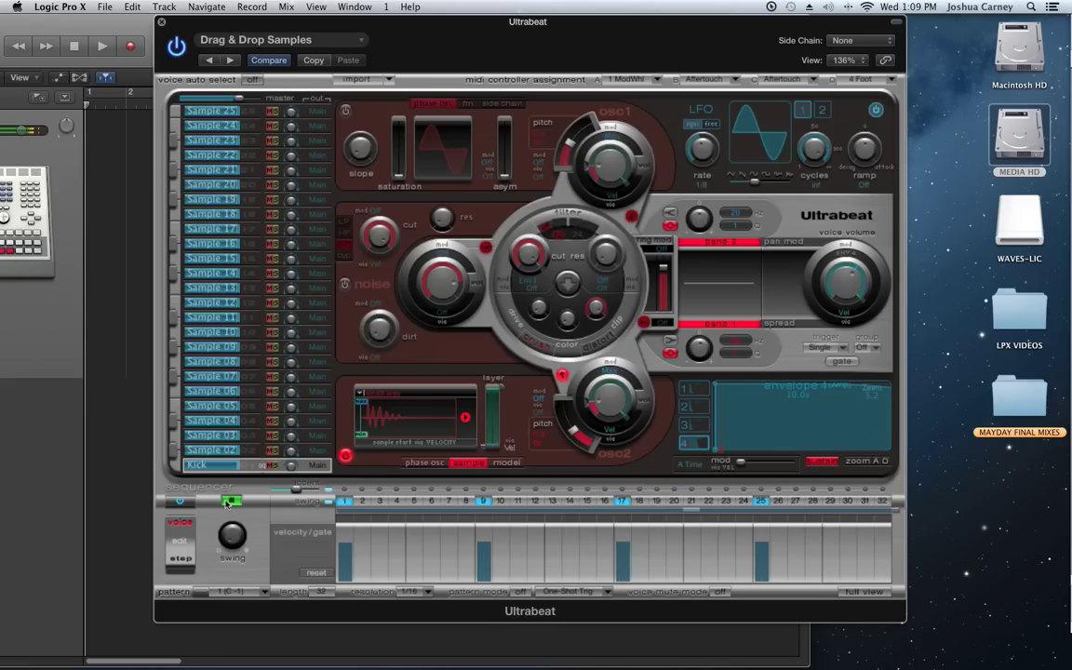
{"action": "left_click", "coordinate": [227, 503]}
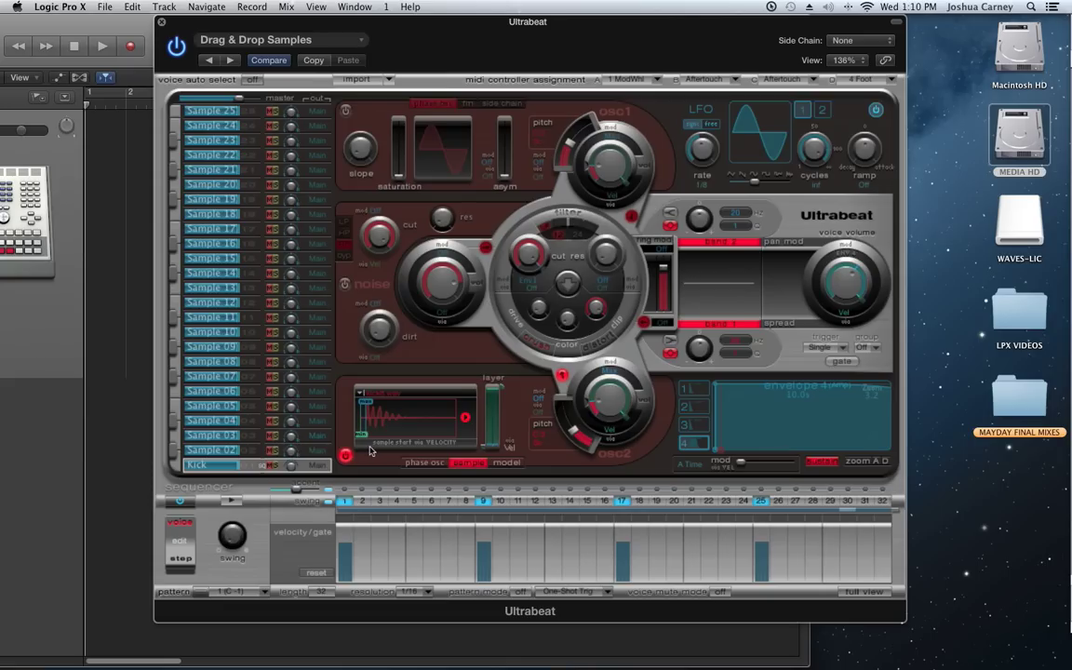
- Move the Kick sample's minimum-velocity start point further into the sample and raise the velocities of steps 17 and 25 to 127
{"action": "mouse_move", "coordinate": [361, 436]}
{"action": "left_mouse_down"}
{"action": "mouse_move", "coordinate": [391, 438]}
{"action": "mouse_move", "coordinate": [376, 441]}
{"action": "left_mouse_up"}
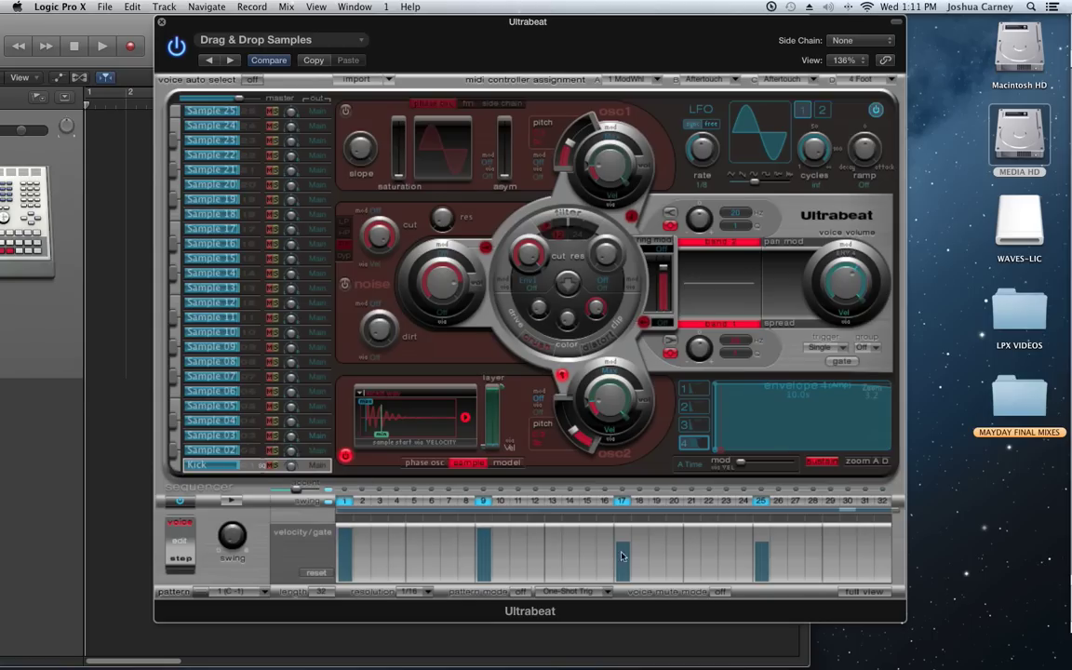
{"action": "left_click_drag", "start_coordinate": [623, 556], "coordinate": [633, 529]}
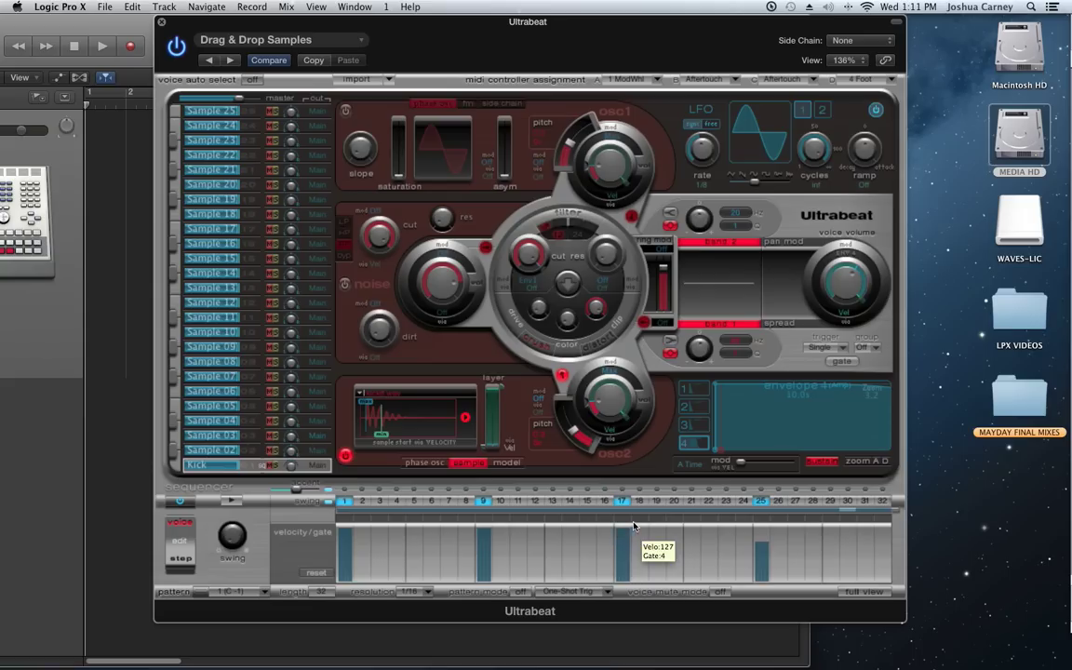
{"action": "left_click_drag", "start_coordinate": [766, 557], "coordinate": [765, 531]}
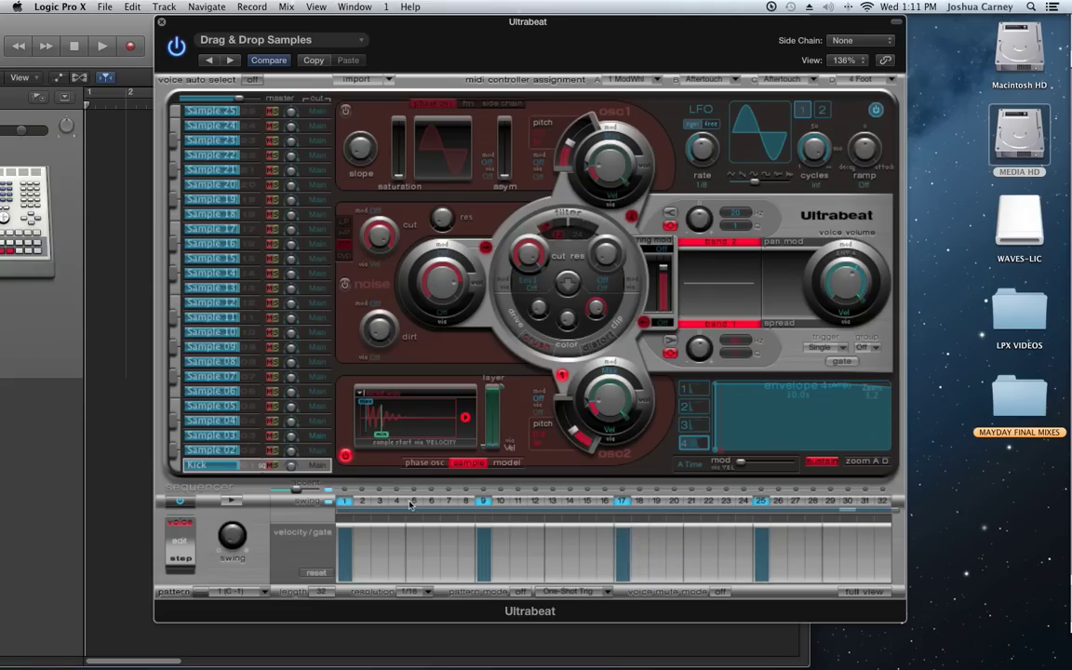
- Add Kick hits on steps 5, 8, 13, 21 and 29, raising all but step 8 to velocity 127
{"action": "left_click_drag", "start_coordinate": [414, 556], "coordinate": [414, 530]}
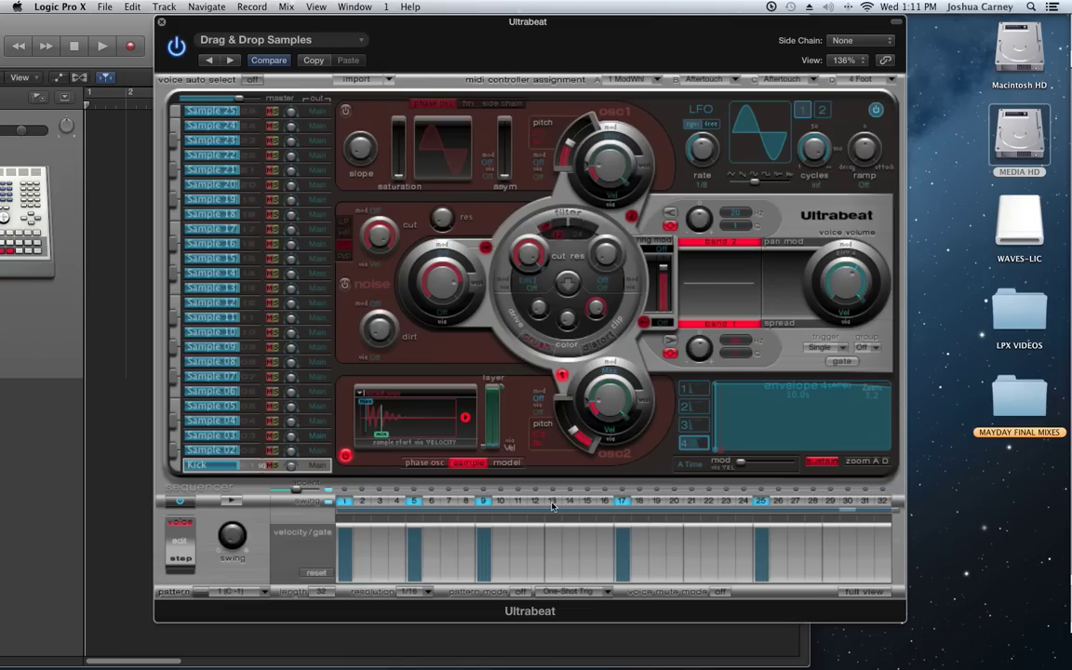
{"action": "left_click", "coordinate": [466, 543]}
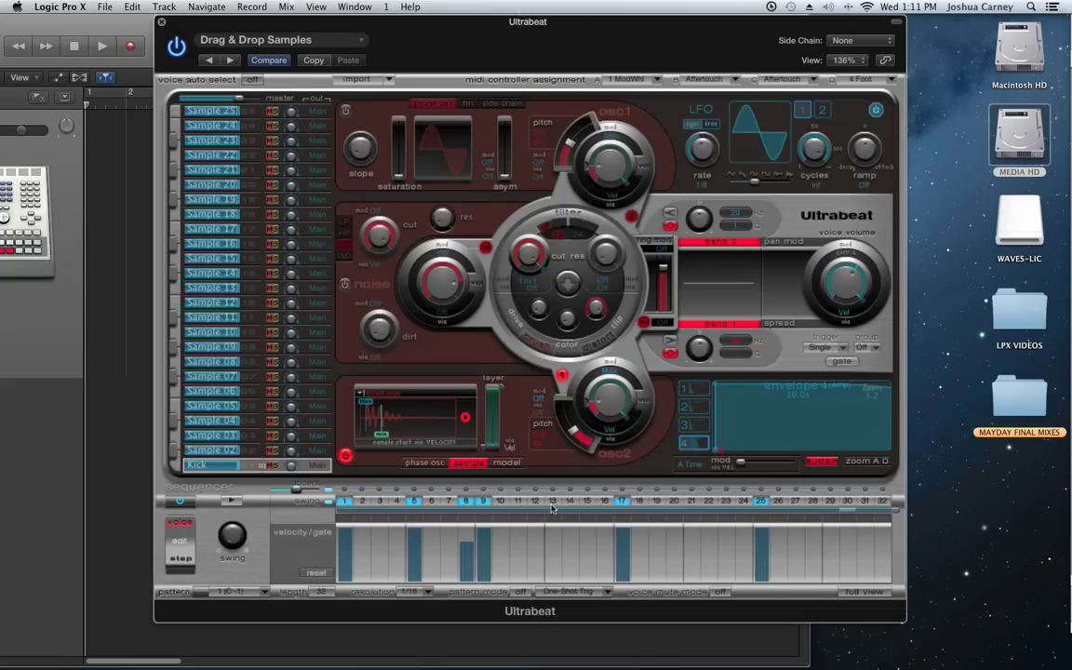
{"action": "left_click", "coordinate": [552, 544]}
{"action": "left_click", "coordinate": [691, 556]}
{"action": "left_click", "coordinate": [830, 557]}
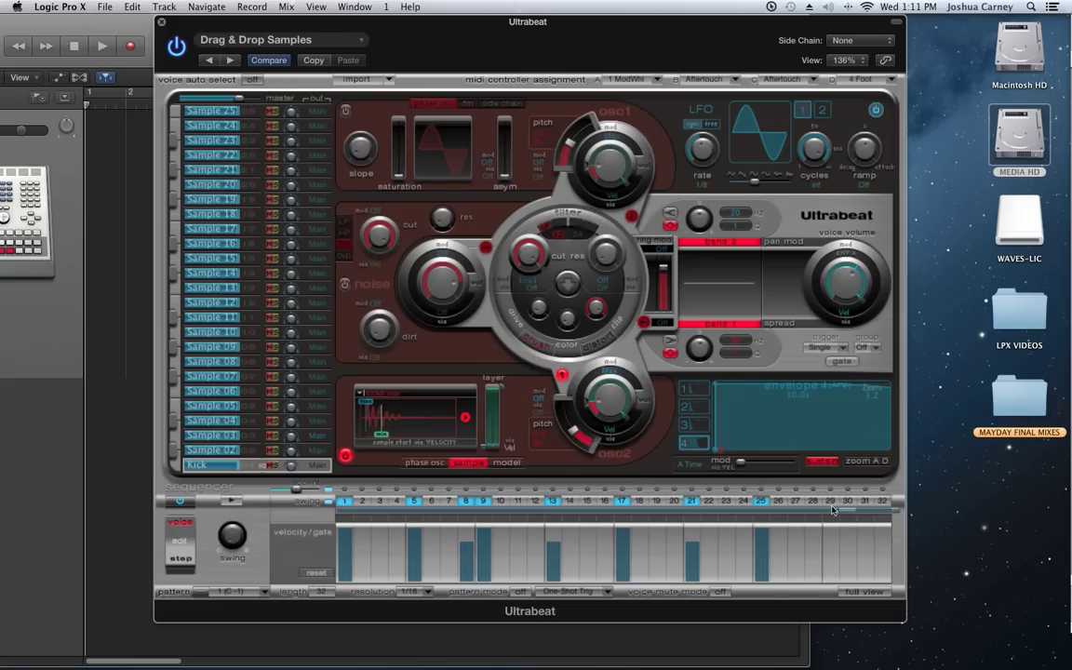
{"action": "left_click_drag", "start_coordinate": [559, 557], "coordinate": [565, 534]}
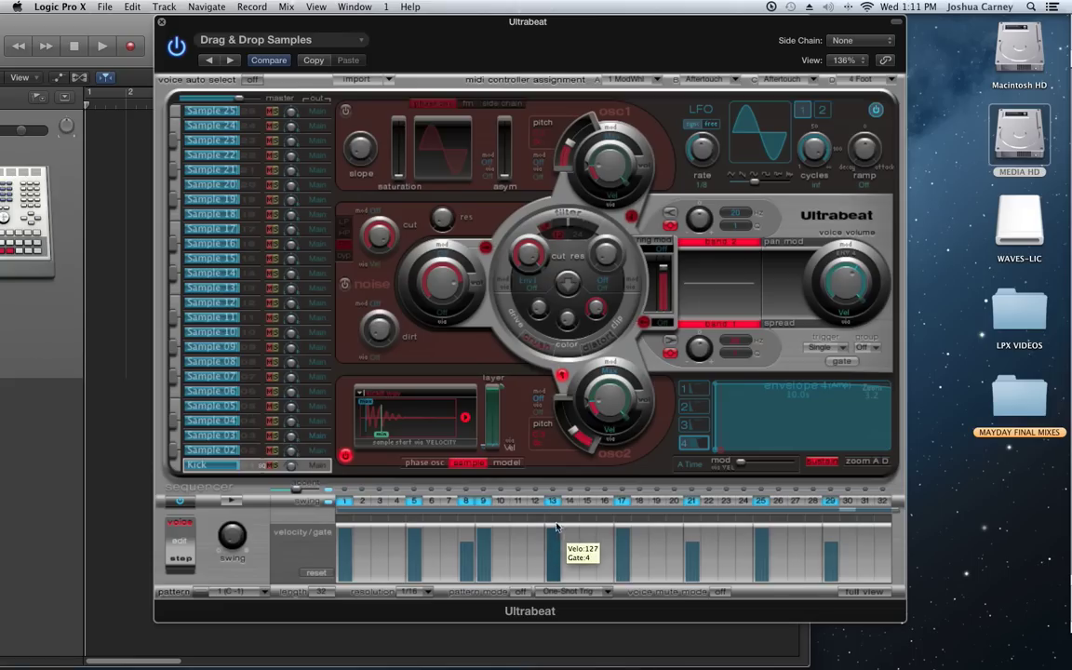
{"action": "left_click_drag", "start_coordinate": [690, 549], "coordinate": [690, 533]}
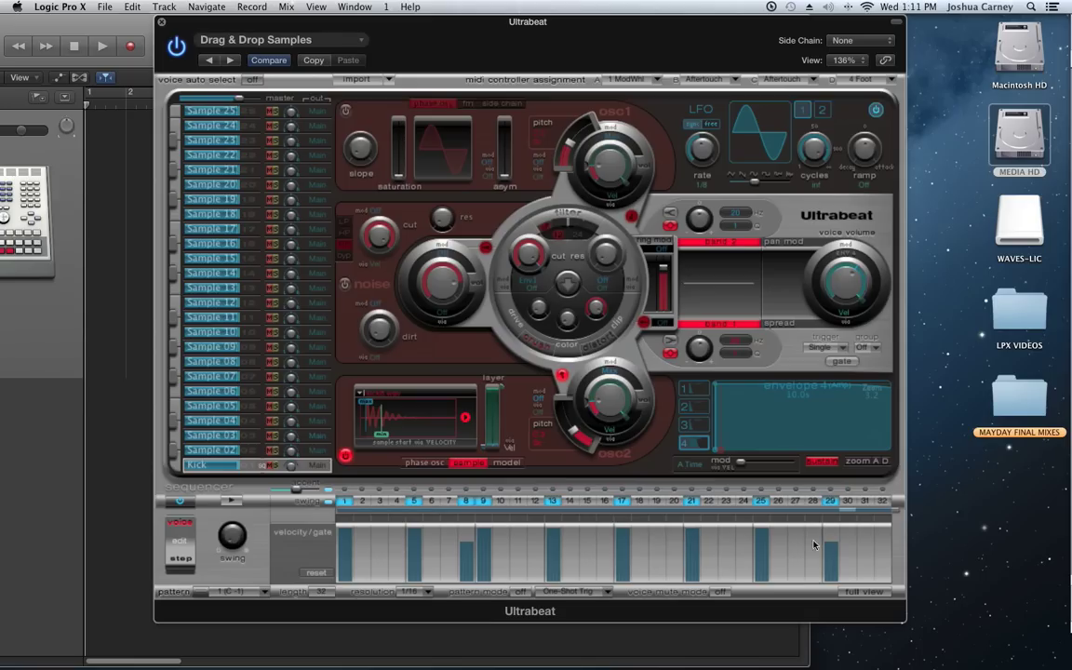
{"action": "left_click_drag", "start_coordinate": [830, 559], "coordinate": [830, 534]}
- Raise Kick step 8 to full velocity, add full-velocity hits on steps 16 and 24, and audition the pattern
{"action": "left_click_drag", "start_coordinate": [467, 556], "coordinate": [463, 526]}
{"action": "left_click", "coordinate": [604, 500]}
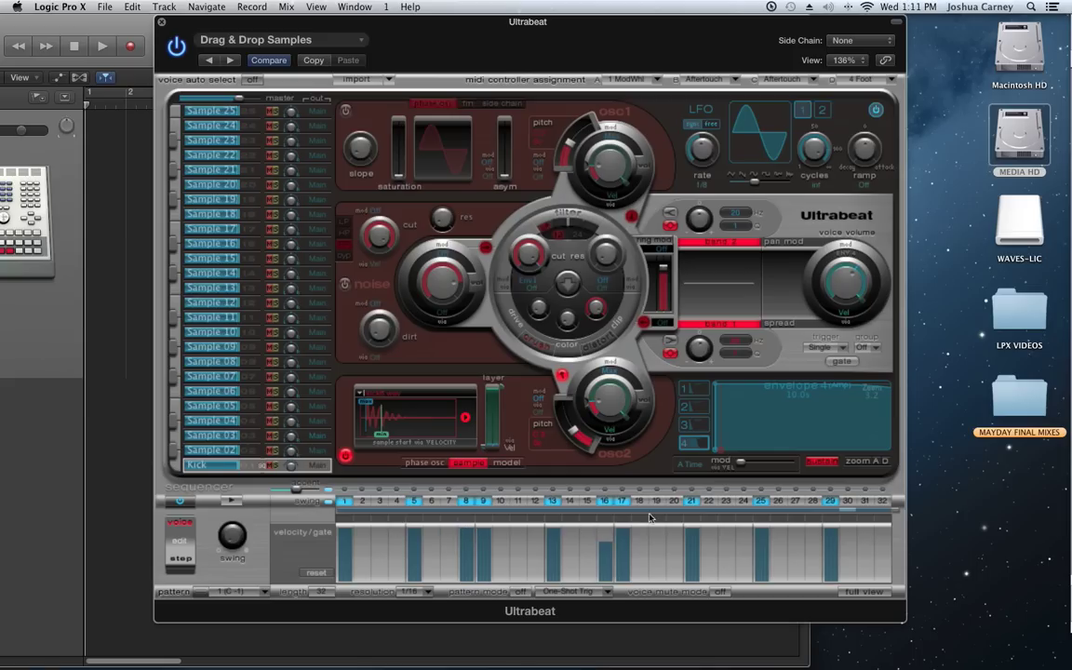
{"action": "left_click_drag", "start_coordinate": [605, 556], "coordinate": [606, 526]}
{"action": "left_click", "coordinate": [743, 501]}
{"action": "mouse_move", "coordinate": [744, 557]}
{"action": "left_mouse_down"}
{"action": "mouse_move", "coordinate": [744, 538]}
{"action": "mouse_move", "coordinate": [734, 537]}
{"action": "left_mouse_up"}
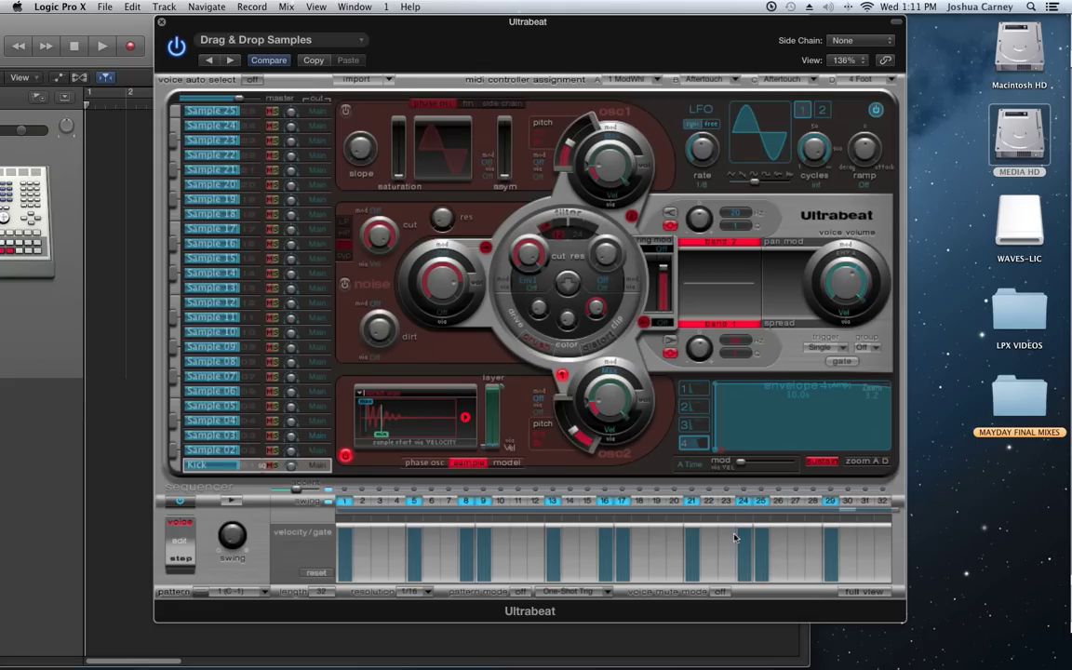
{"action": "left_click", "coordinate": [232, 501]}
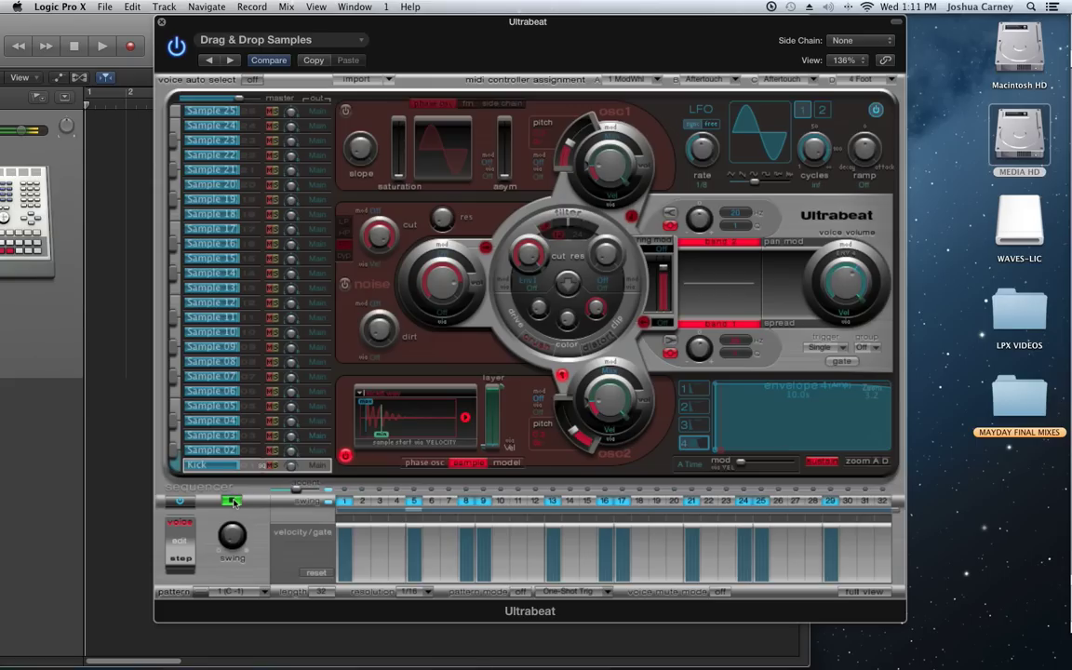
{"action": "left_click", "coordinate": [233, 501]}
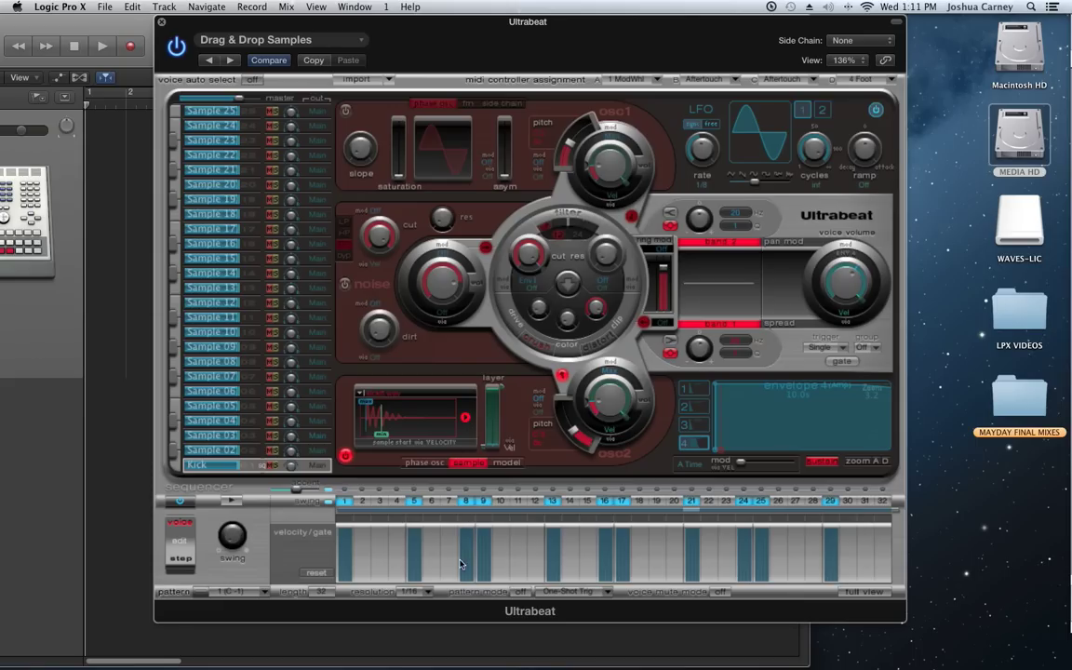
- Lower the velocities of Kick steps 8, 16 and 24 to about 64, then play and stop the pattern
{"action": "left_click_drag", "start_coordinate": [467, 527], "coordinate": [471, 563]}
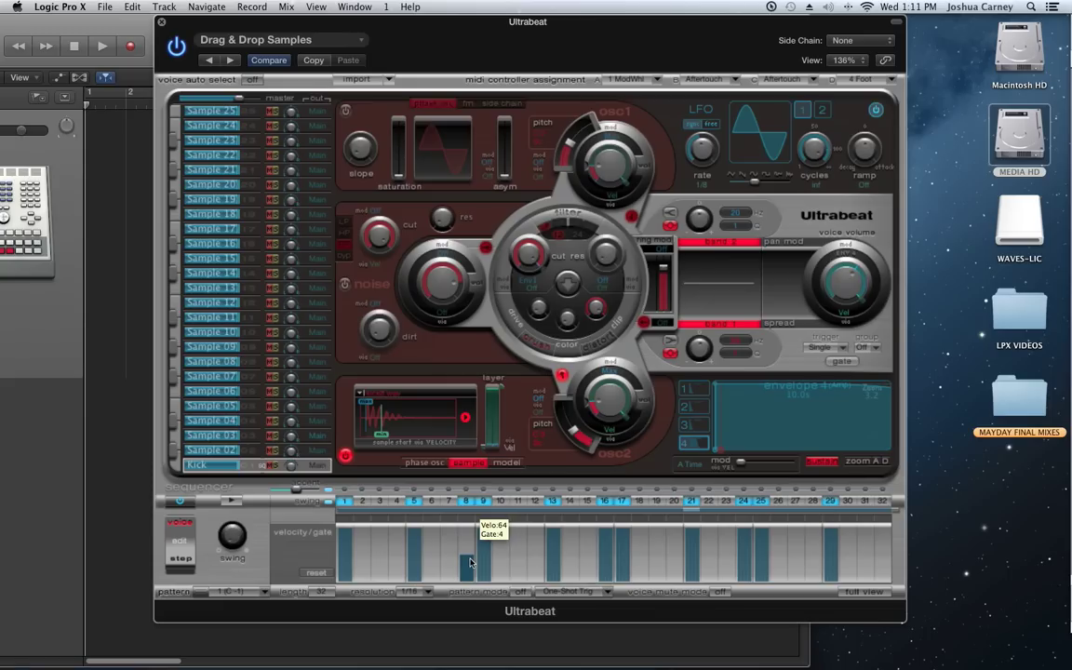
{"action": "left_click_drag", "start_coordinate": [604, 550], "coordinate": [605, 566]}
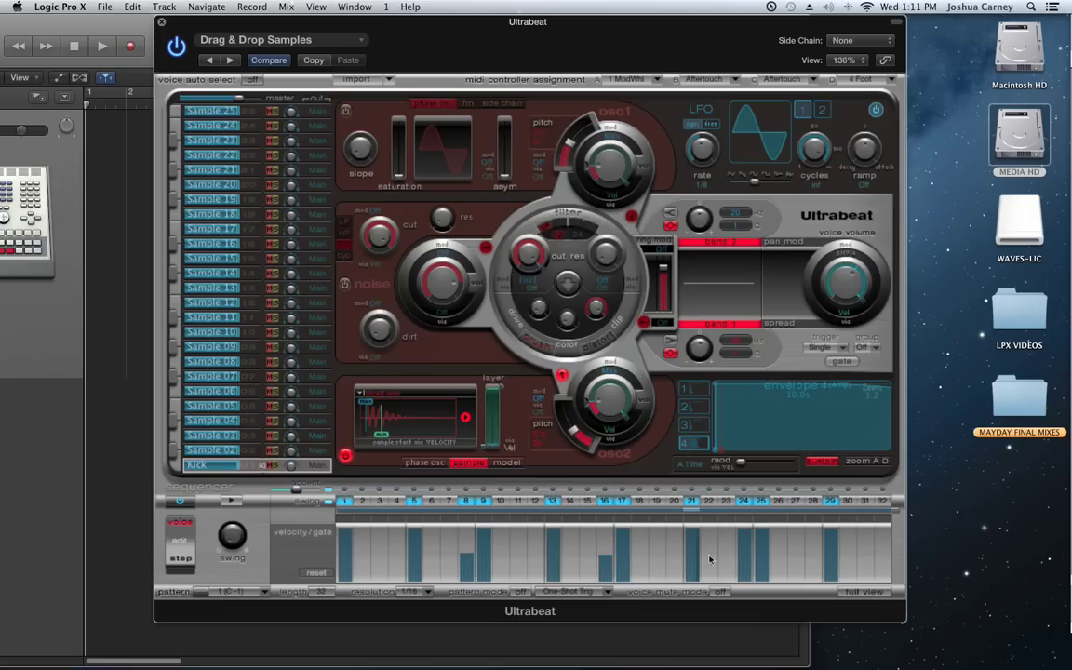
{"action": "left_click_drag", "start_coordinate": [744, 541], "coordinate": [746, 566]}
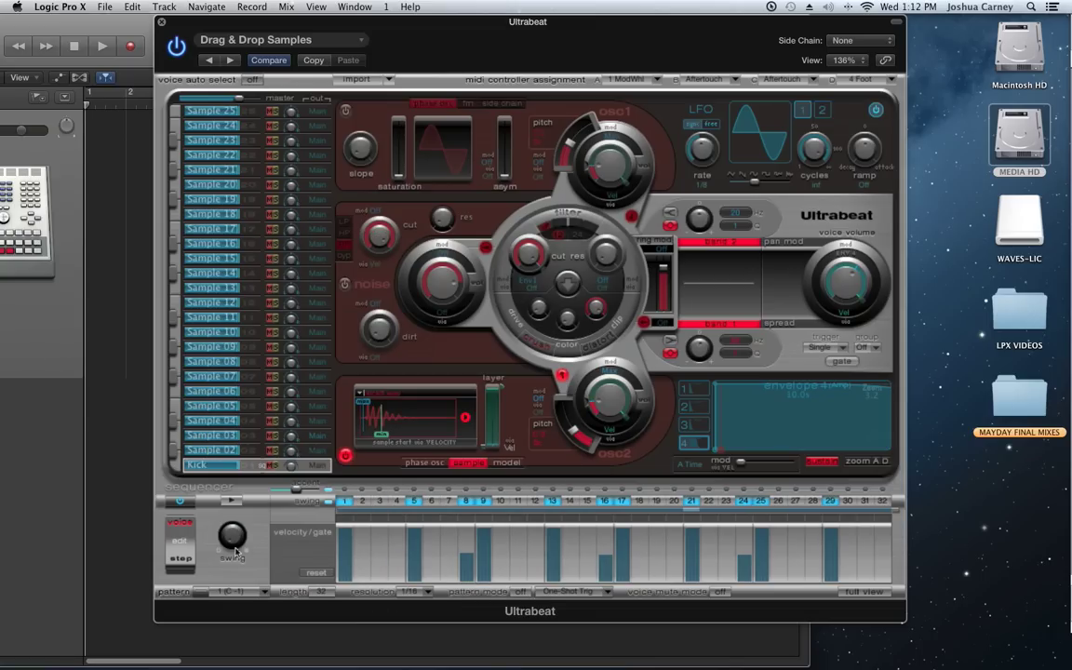
{"action": "left_click", "coordinate": [232, 501]}
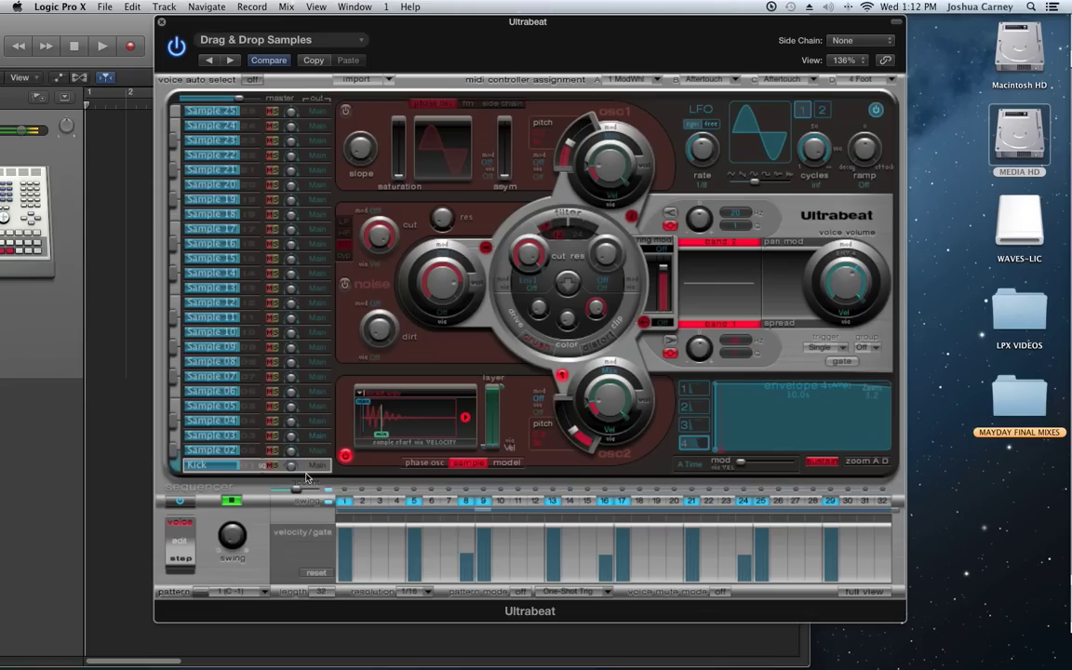
{"action": "left_click", "coordinate": [233, 502]}
- Lower the velocities of Kick steps 8, 16 and 24 to the minimum of 1
{"action": "left_click_drag", "start_coordinate": [467, 565], "coordinate": [469, 569]}
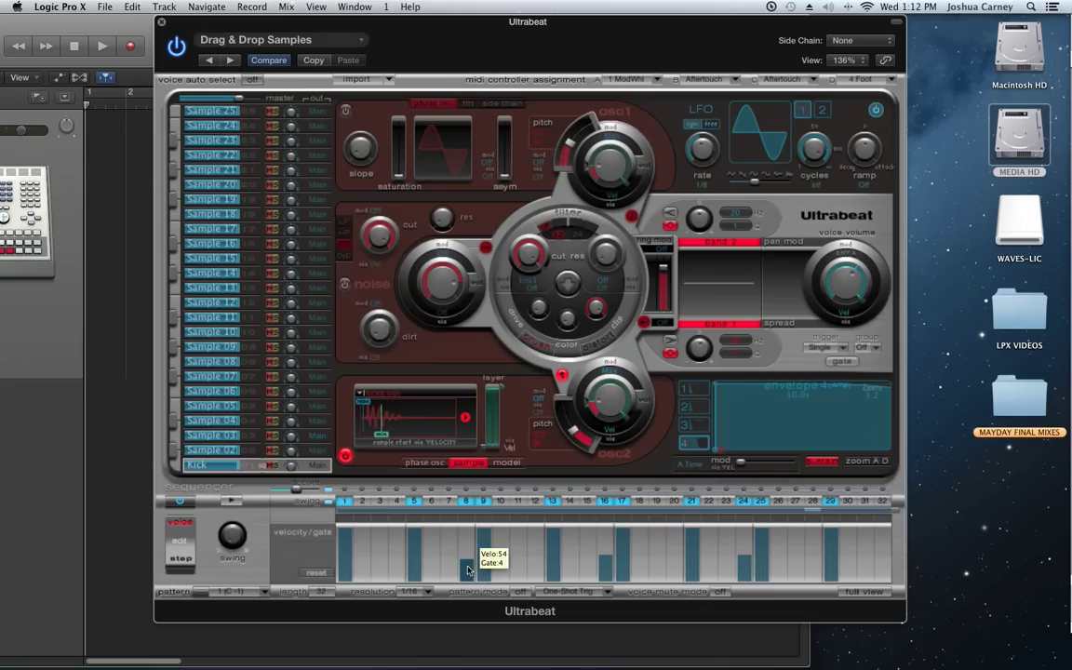
{"action": "left_click", "coordinate": [604, 565]}
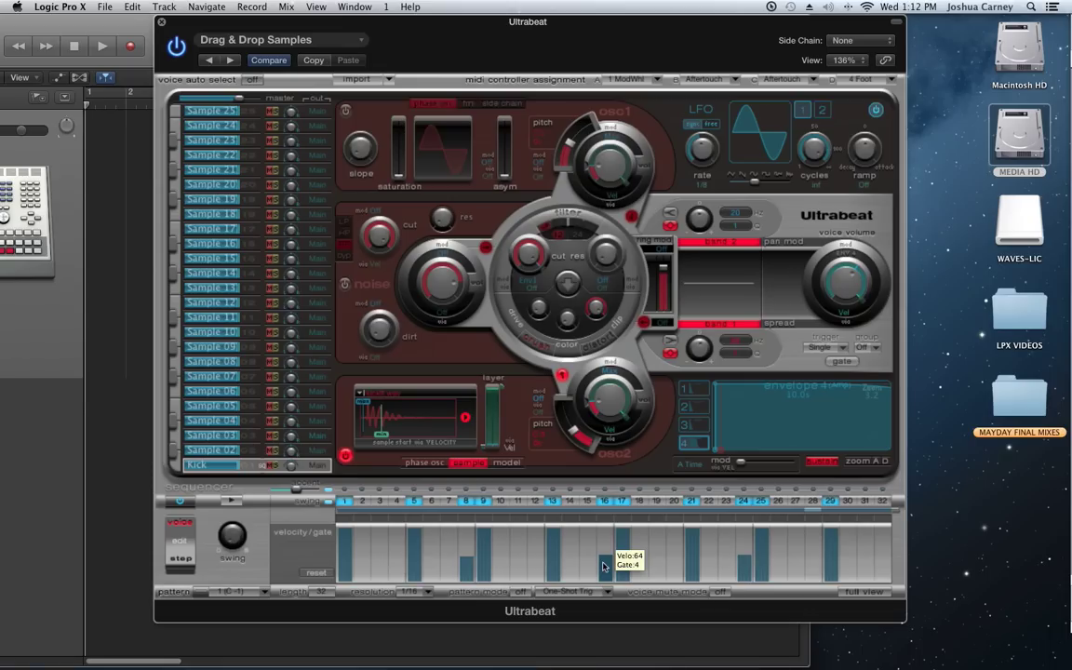
{"action": "left_click_drag", "start_coordinate": [605, 565], "coordinate": [605, 555]}
{"action": "left_click_drag", "start_coordinate": [754, 571], "coordinate": [749, 605]}
{"action": "left_click_drag", "start_coordinate": [605, 561], "coordinate": [605, 612]}
{"action": "left_click_drag", "start_coordinate": [466, 566], "coordinate": [462, 616]}
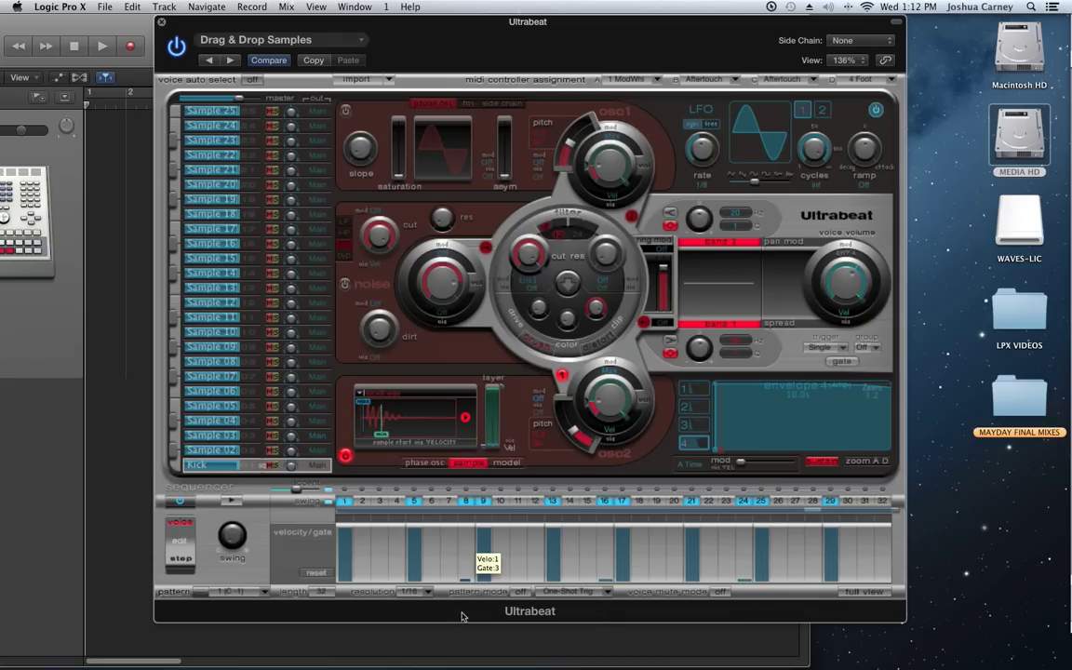
- Play the Kick pattern, move the minimum-velocity sample start point slightly earlier, and play the pattern again
{"action": "left_click", "coordinate": [225, 501]}
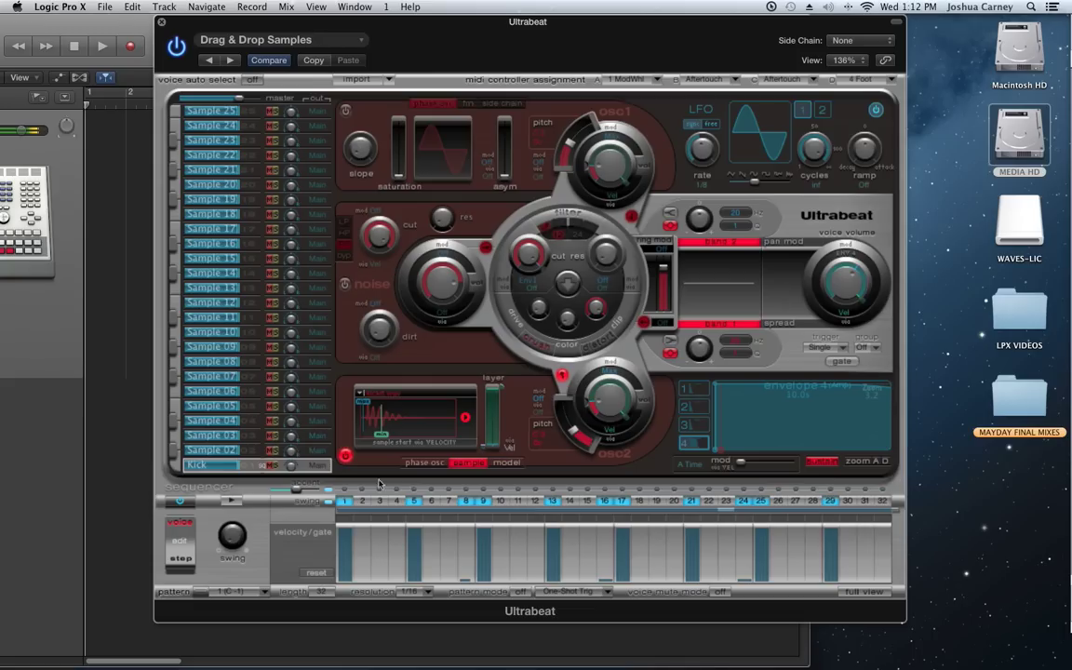
{"action": "left_click_drag", "start_coordinate": [381, 436], "coordinate": [376, 439]}
{"action": "left_click", "coordinate": [231, 500]}
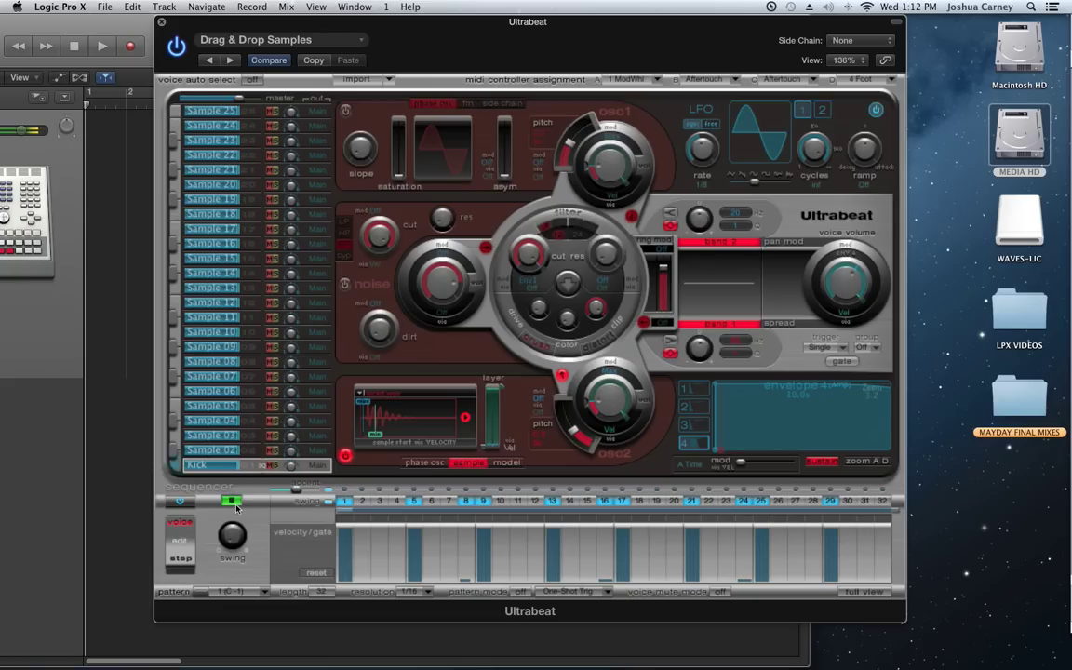
- Raise the velocity of Kick step 8 well above 58, fine-tuning it while playing and stopping the pattern
{"action": "left_click", "coordinate": [467, 571]}
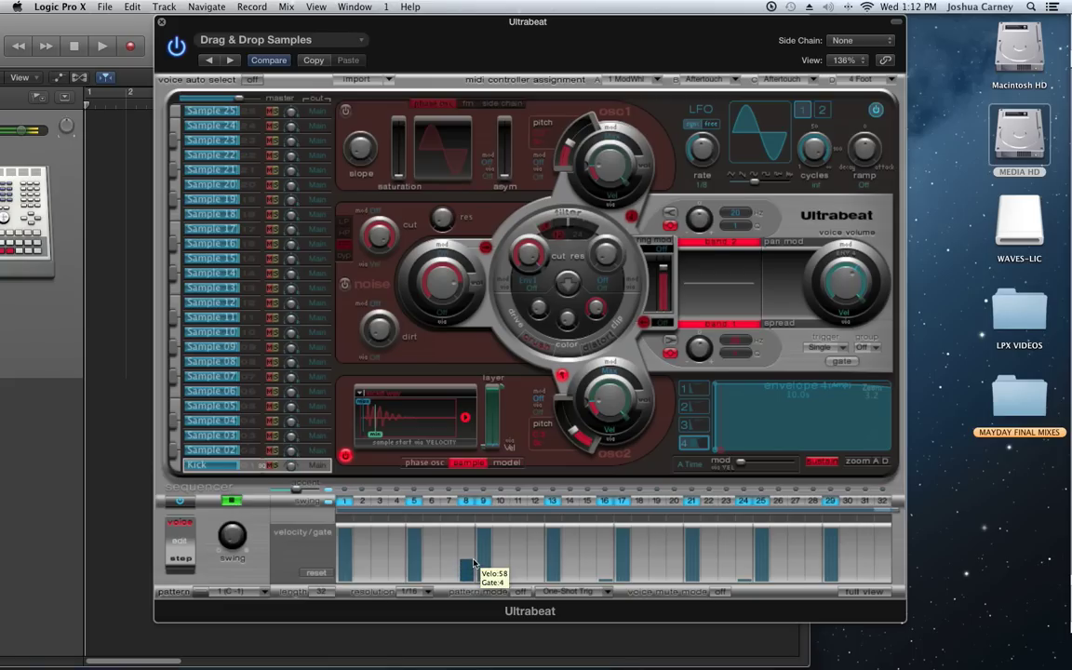
{"action": "left_click_drag", "start_coordinate": [474, 570], "coordinate": [470, 556]}
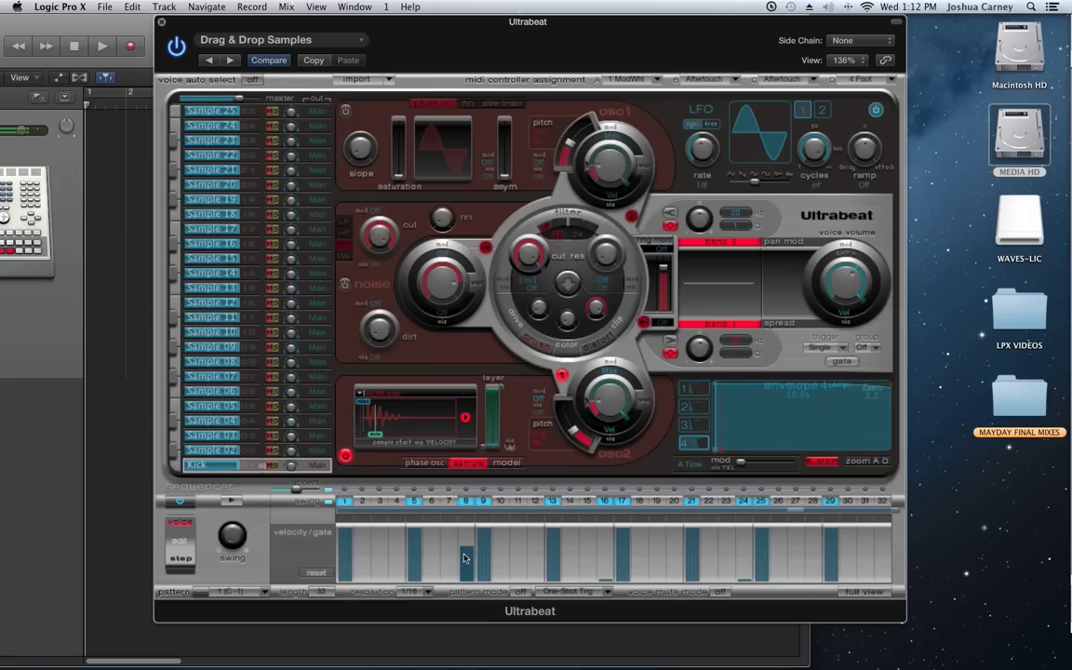
{"action": "left_click", "coordinate": [465, 558]}
{"action": "left_click", "coordinate": [230, 502]}
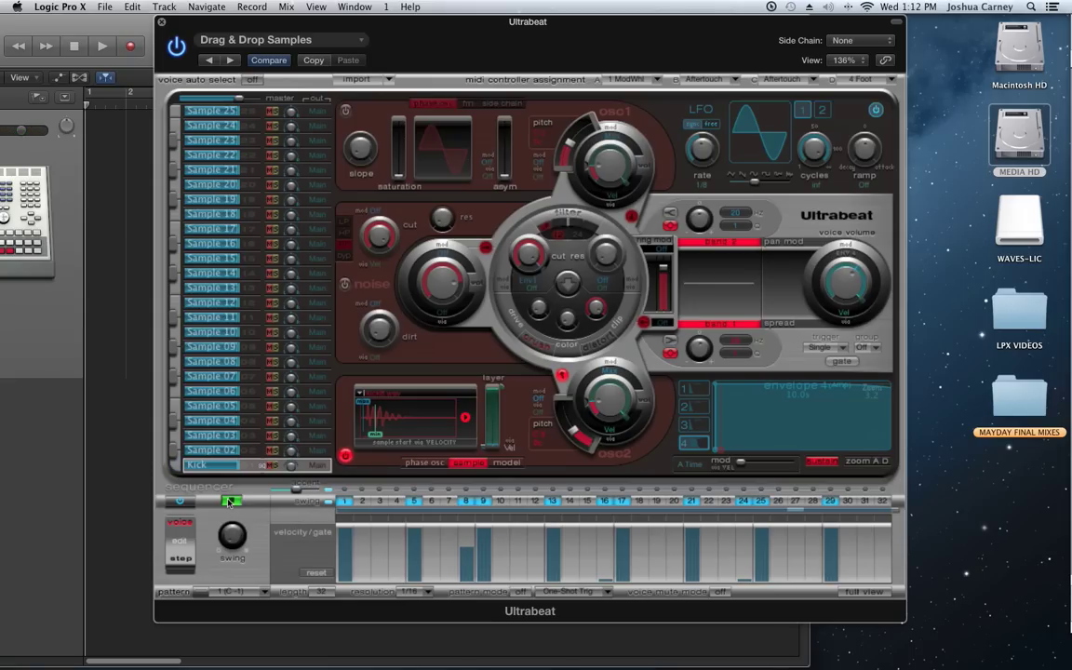
{"action": "left_click", "coordinate": [230, 502]}
{"action": "left_click", "coordinate": [467, 559]}
{"action": "left_click", "coordinate": [230, 501]}
- Raise the velocities of Kick steps 16 and 24 to about 90 and set step 16's gate to match the other hits
{"action": "left_click", "coordinate": [612, 545]}
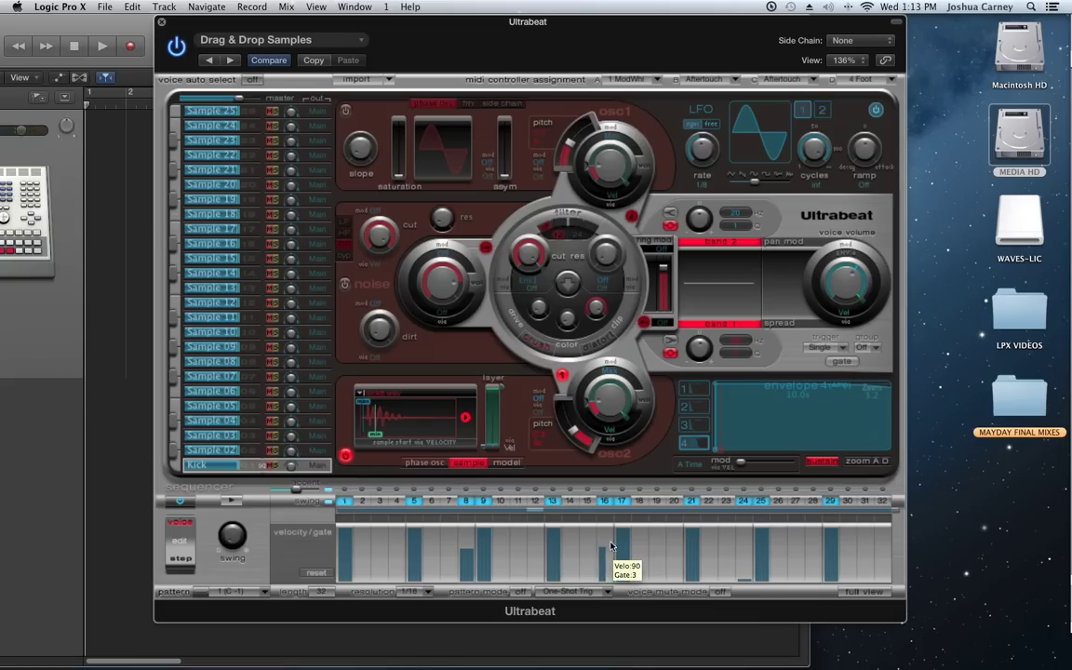
{"action": "left_click_drag", "start_coordinate": [614, 543], "coordinate": [614, 545]}
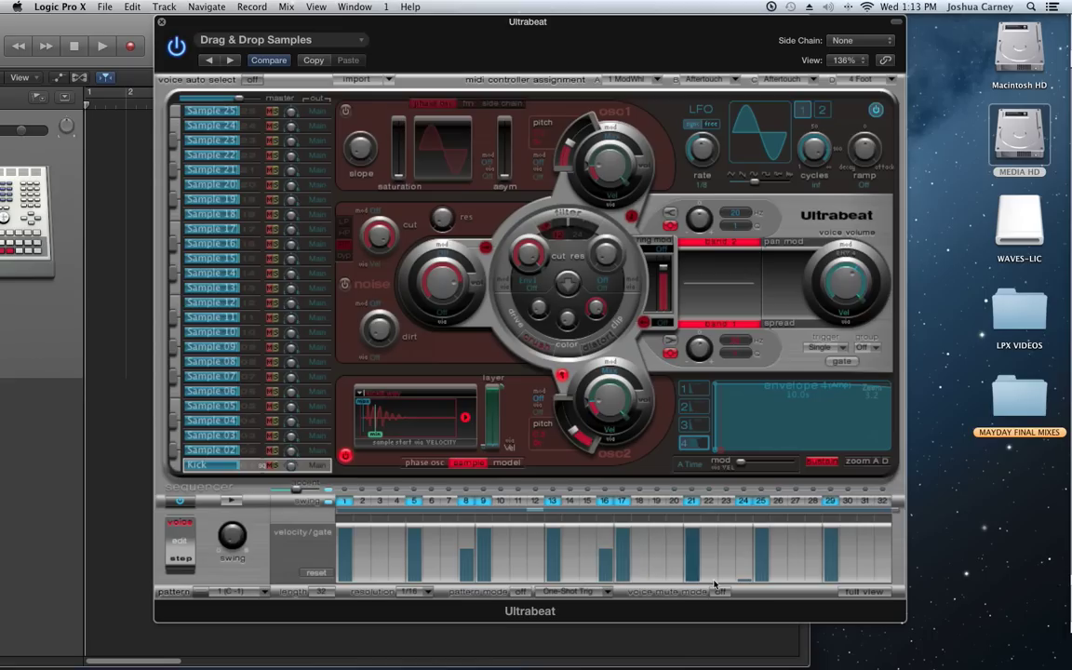
{"action": "left_click", "coordinate": [743, 562]}
{"action": "left_click_drag", "start_coordinate": [743, 561], "coordinate": [744, 555]}
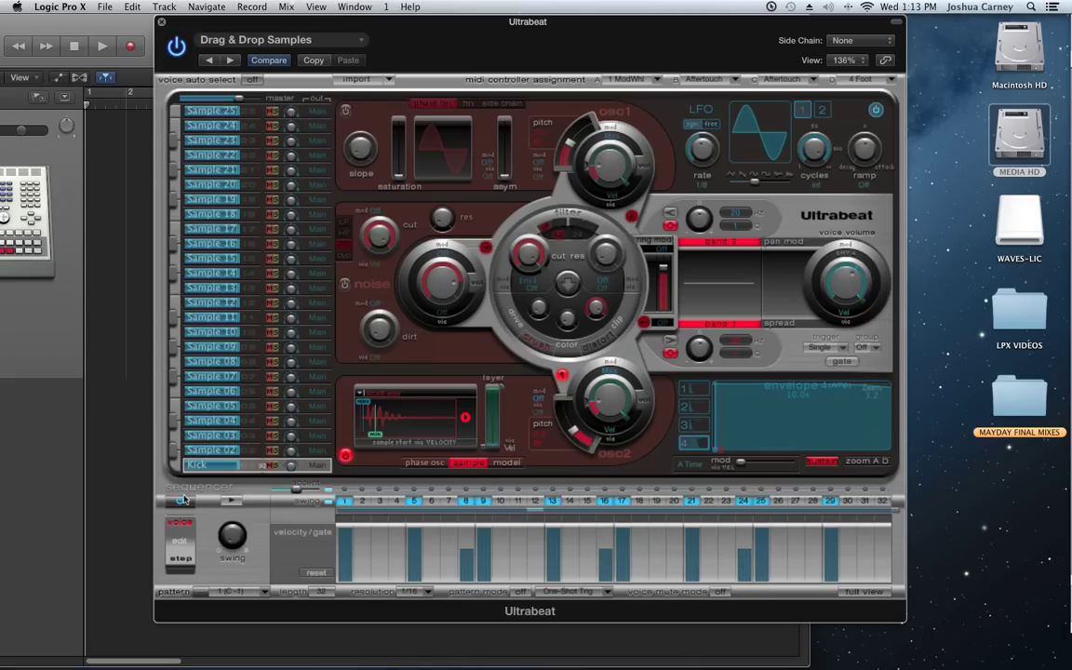
- Move the Kick's minimum-velocity sample start point slightly further into the sample, playing the pattern before and after the change
{"action": "left_click", "coordinate": [232, 502]}
{"action": "left_click", "coordinate": [240, 503]}
{"action": "left_click_drag", "start_coordinate": [376, 441], "coordinate": [379, 435]}
{"action": "left_click", "coordinate": [240, 500]}
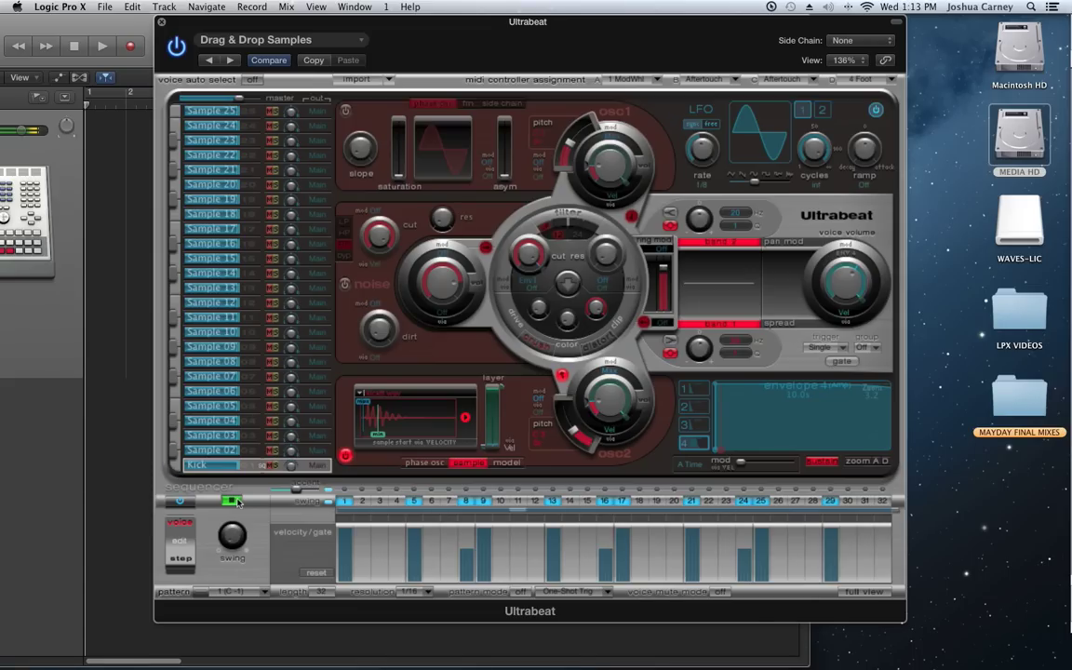
{"action": "left_click", "coordinate": [239, 500]}
- Rename the Sample 05 voice as Snare and switch to Finder to bring a sample into that voice
{"action": "left_click_drag", "start_coordinate": [371, 421], "coordinate": [240, 453]}
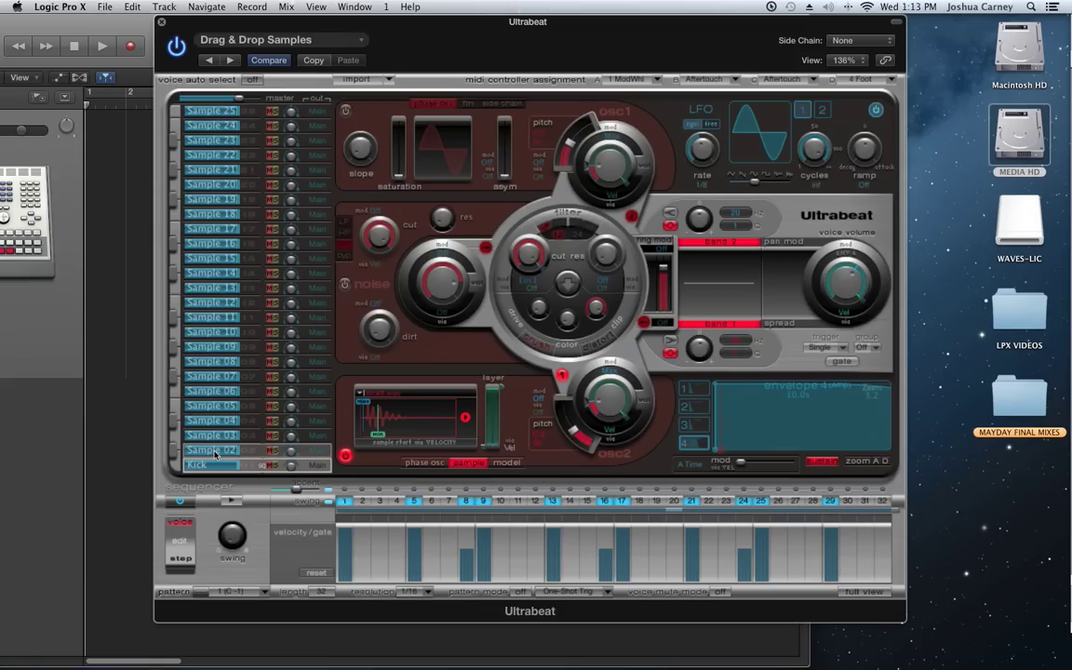
{"action": "left_click_drag", "start_coordinate": [221, 452], "coordinate": [249, 412]}
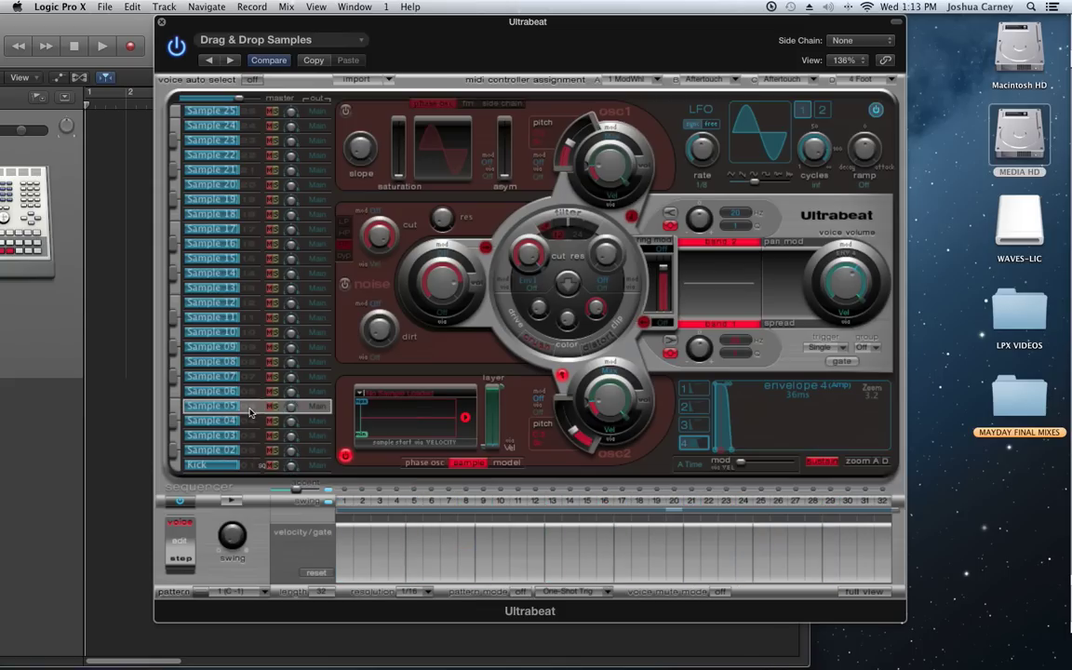
{"action": "double_click", "coordinate": [197, 407]}
{"action": "type", "text": "Snare"}
{"action": "key", "text": "Return"}
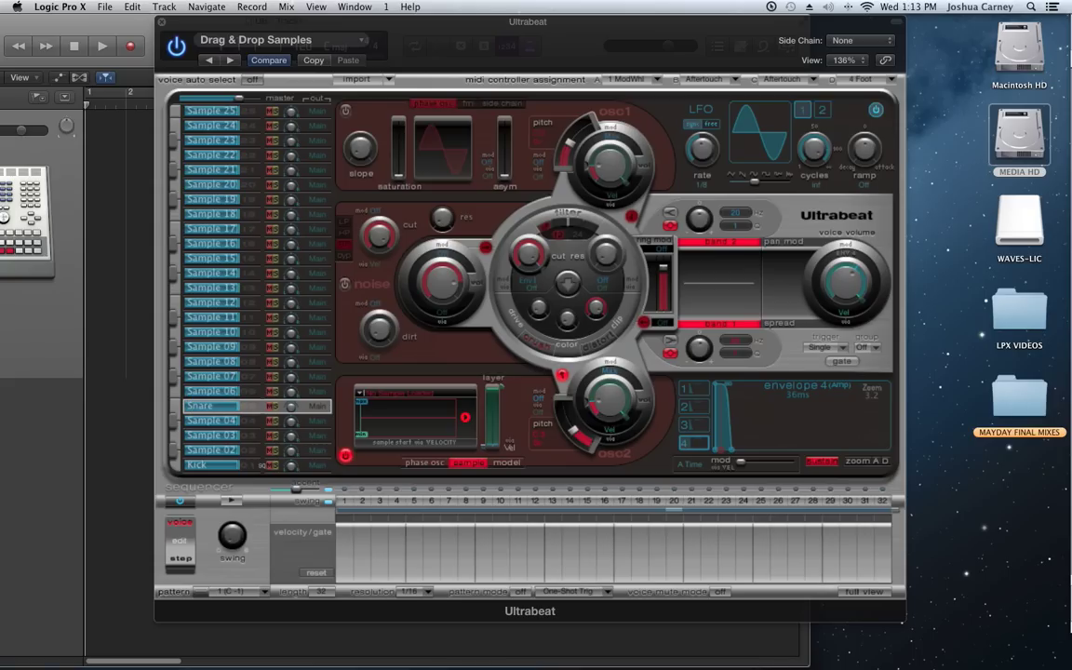
{"action": "key", "text": "super+Tab"}
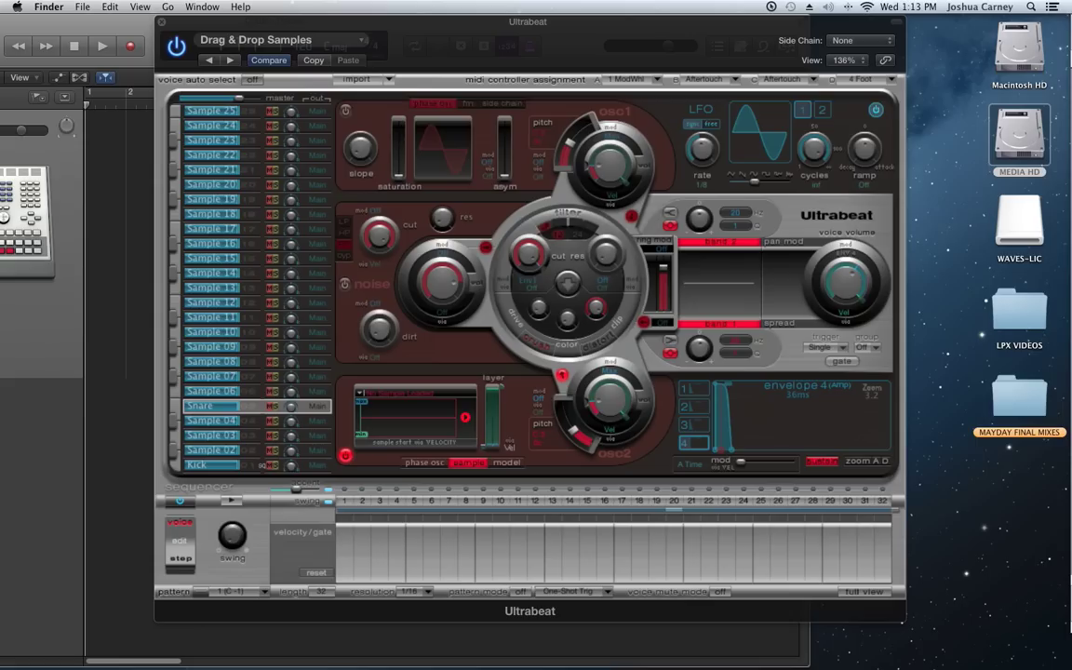
{"action": "left_click_drag", "start_coordinate": [935, 363], "coordinate": [508, 424]}
- Show the full step grid and add Snare hits on steps 5, 13, 21 and 29
{"action": "left_click", "coordinate": [863, 592]}
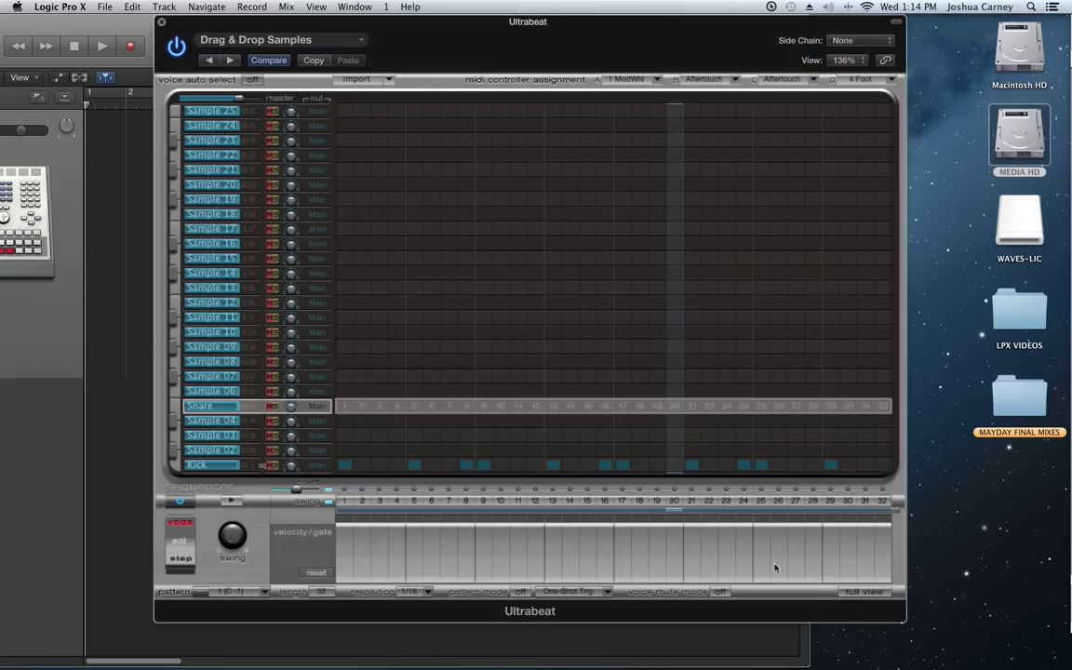
{"action": "left_click", "coordinate": [413, 406]}
{"action": "left_click", "coordinate": [553, 407]}
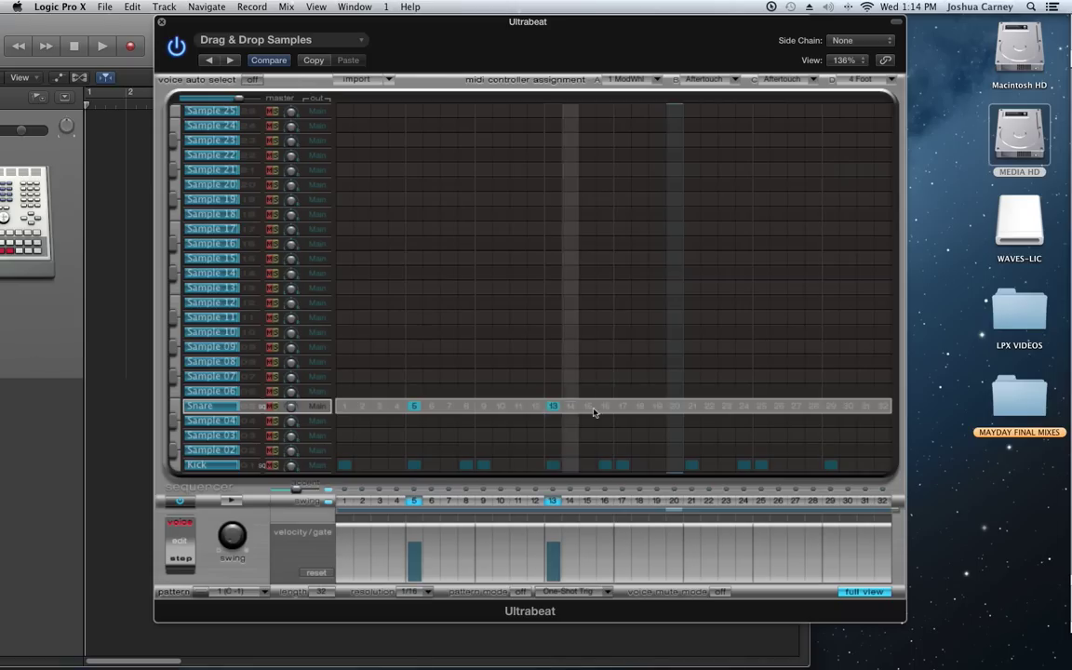
{"action": "left_click", "coordinate": [690, 407]}
{"action": "left_click", "coordinate": [829, 407]}
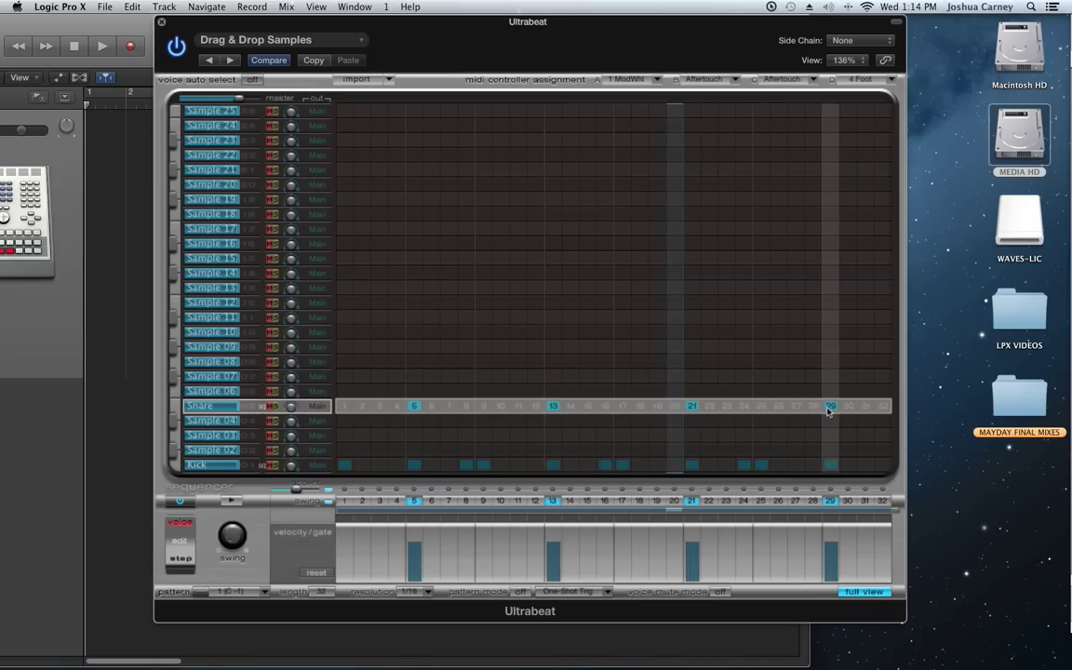
- Play the pattern once, and lengthen the Snare's envelope 4 (Amp) to 10.0 s
{"action": "left_click", "coordinate": [232, 501]}
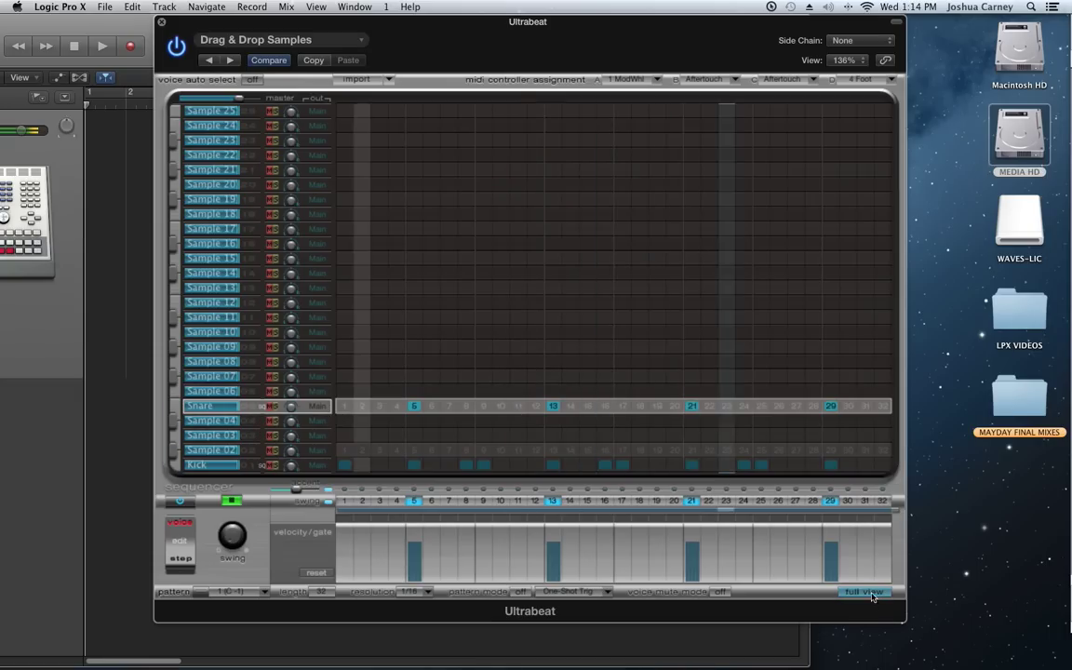
{"action": "left_click", "coordinate": [232, 501]}
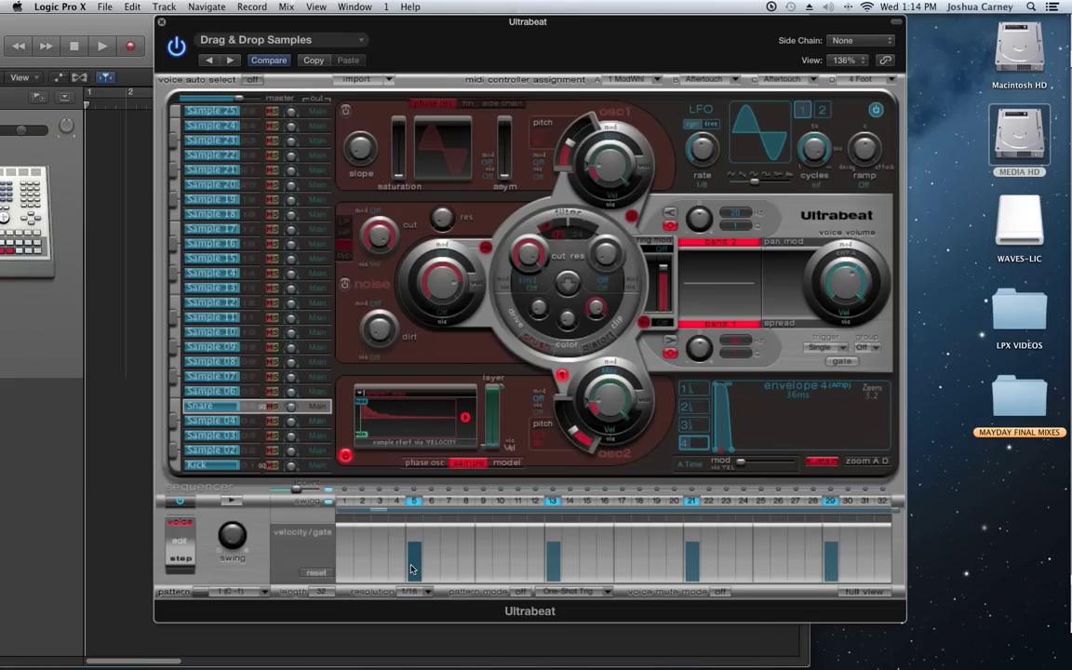
{"action": "left_click", "coordinate": [732, 453]}
{"action": "left_click_drag", "start_coordinate": [732, 453], "coordinate": [1068, 472]}
- Play the pattern with the lengthened Snare envelope, following it in the full step grid
{"action": "left_click", "coordinate": [233, 502]}
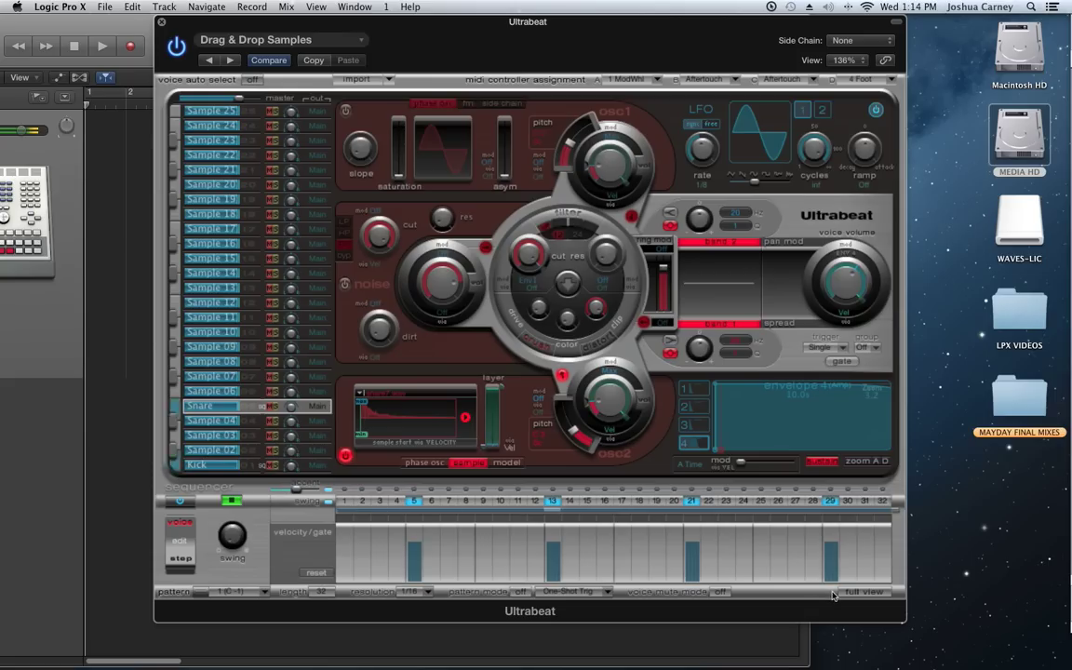
{"action": "left_click", "coordinate": [861, 592]}
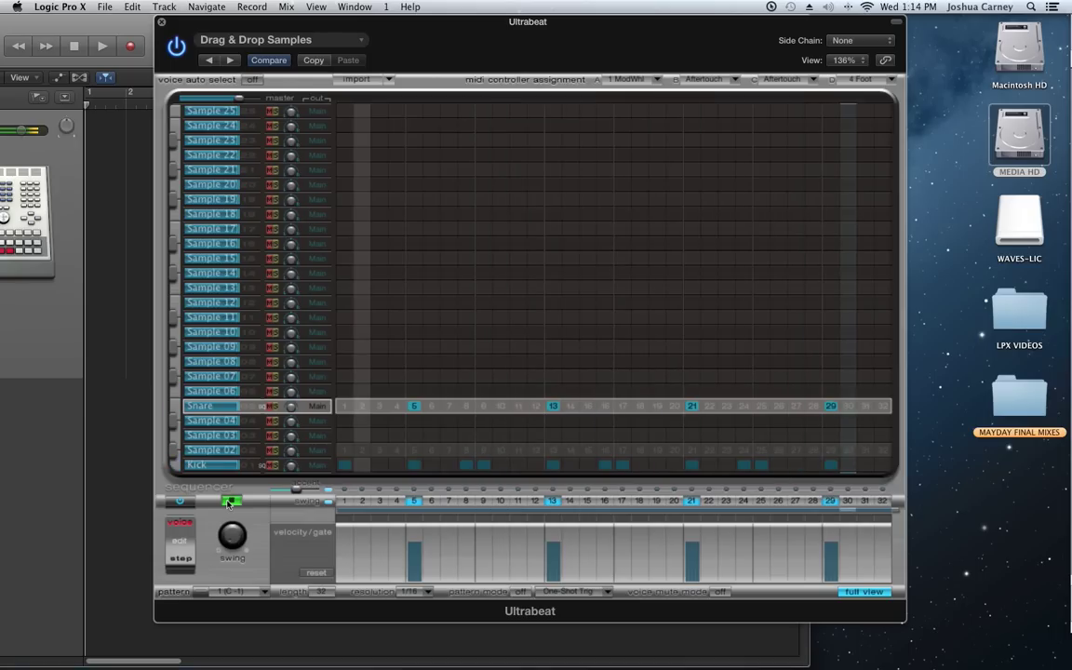
{"action": "left_click", "coordinate": [228, 502]}
{"action": "left_click", "coordinate": [863, 592]}
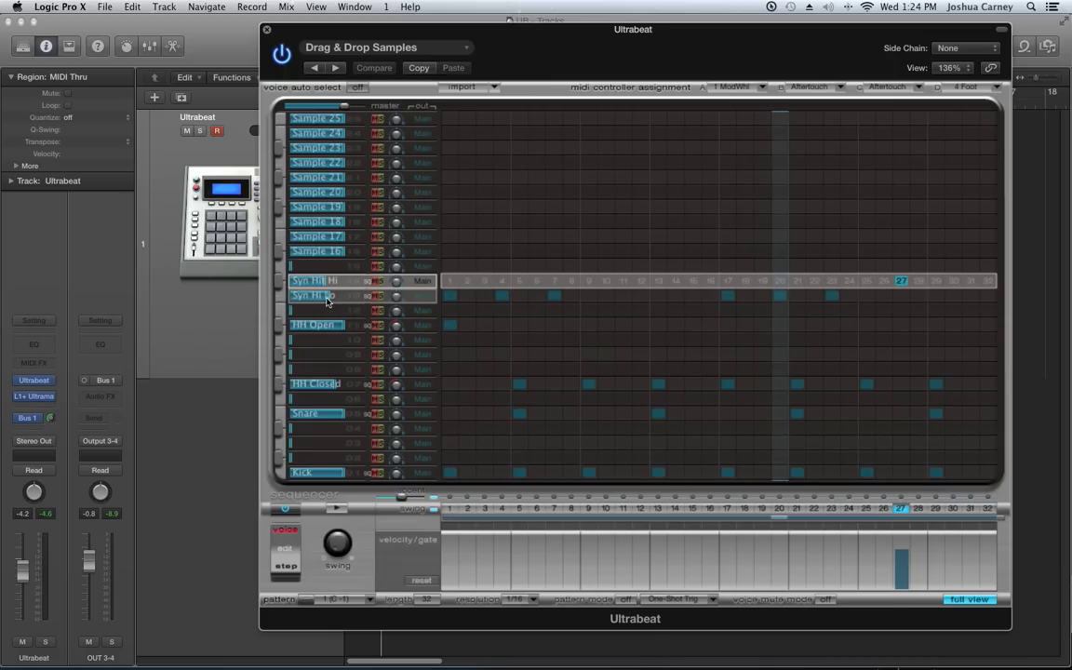
- With the pattern playing, raise the Kick voice's volume slightly and lower the HH Open voice's volume slightly
{"action": "left_click", "coordinate": [338, 509]}
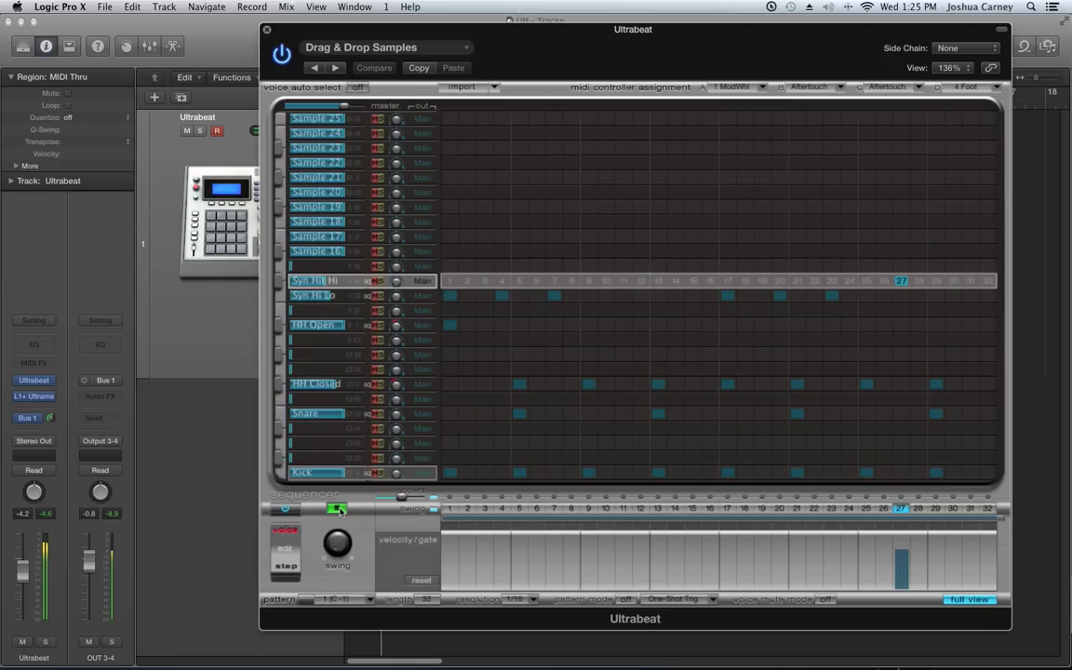
{"action": "left_click_drag", "start_coordinate": [341, 473], "coordinate": [349, 477]}
{"action": "left_click", "coordinate": [341, 337]}
{"action": "left_click_drag", "start_coordinate": [340, 326], "coordinate": [327, 357]}
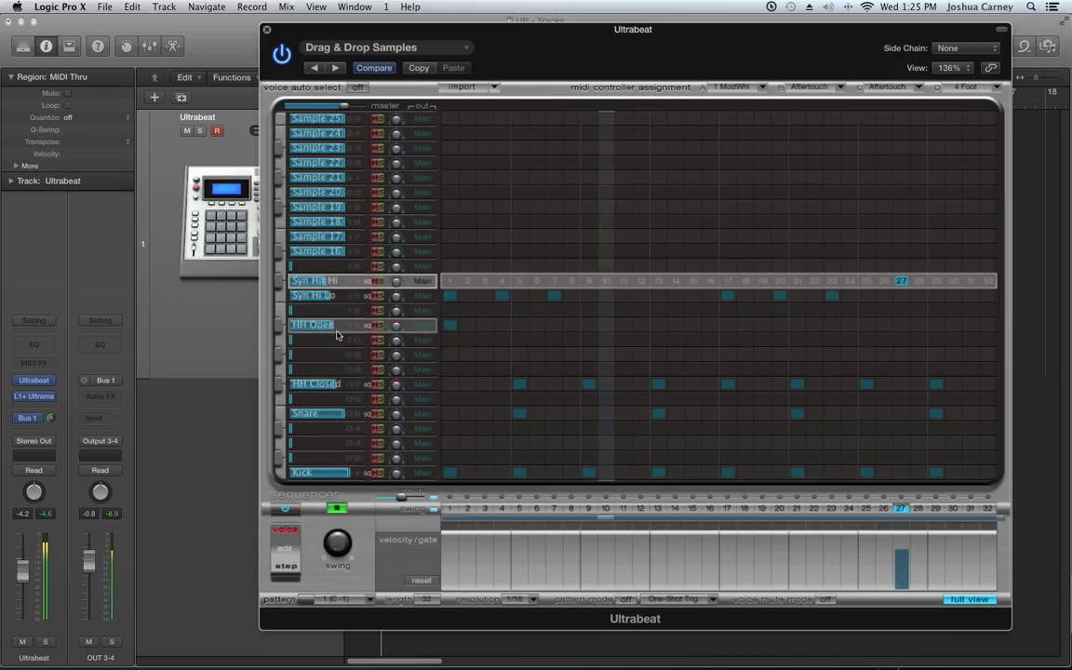
{"action": "left_click", "coordinate": [336, 509]}
{"action": "left_click", "coordinate": [969, 599]}
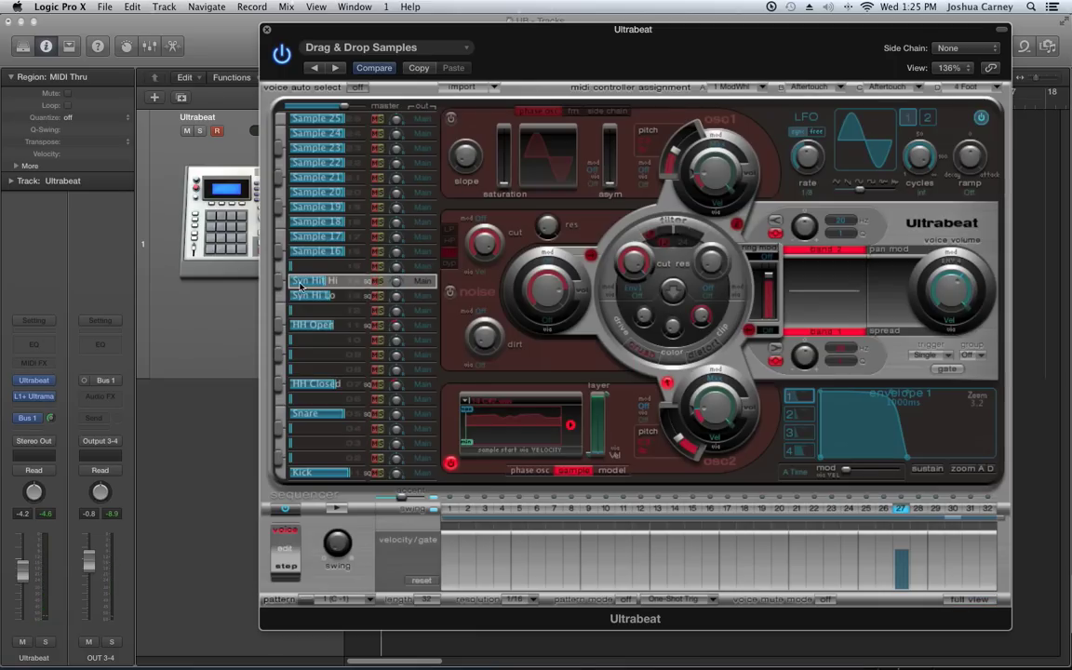
{"action": "left_click_drag", "start_coordinate": [301, 285], "coordinate": [341, 295]}
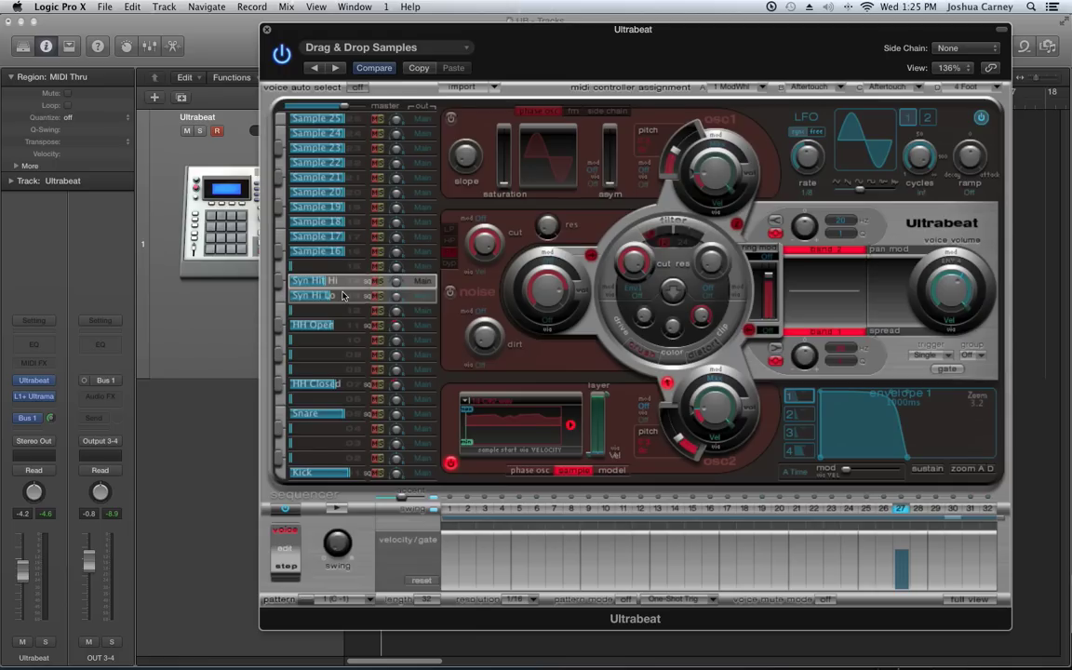
{"action": "left_click_drag", "start_coordinate": [349, 298], "coordinate": [343, 328]}
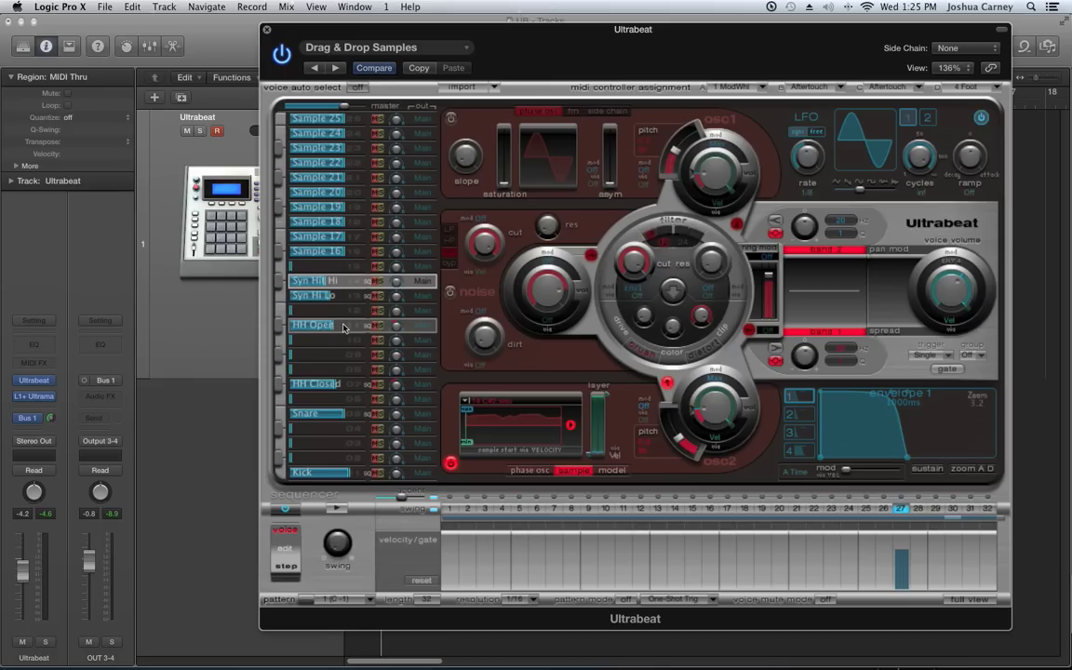
- Solo the HH Open and HH Closed voices and play the pattern in the full step grid
{"action": "left_click", "coordinate": [379, 324]}
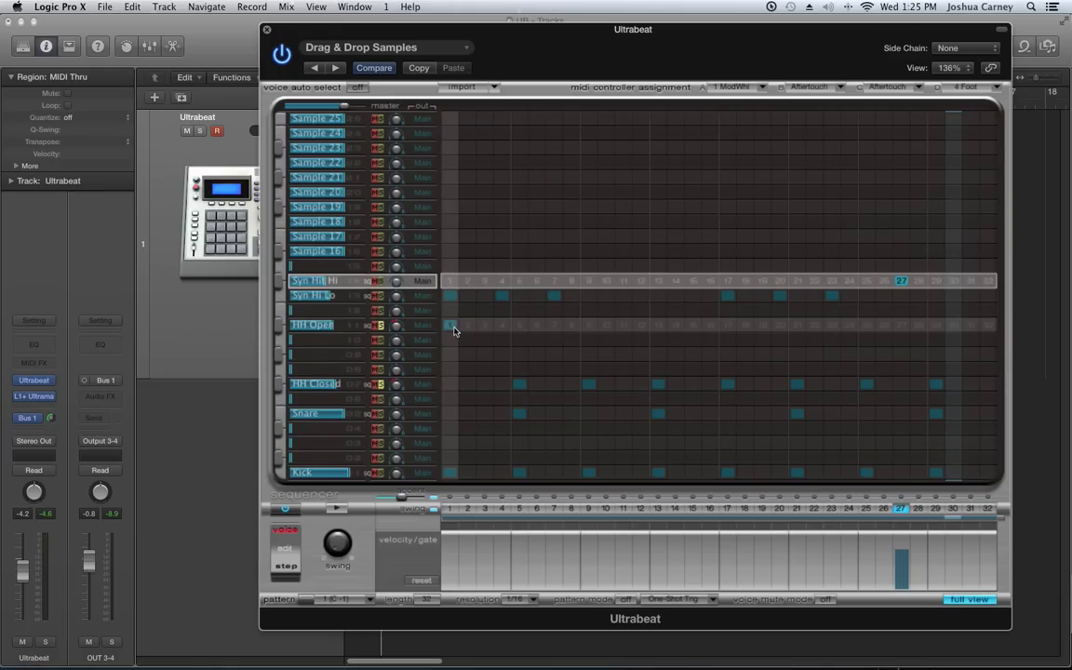
{"action": "left_click", "coordinate": [454, 330]}
{"action": "left_click", "coordinate": [337, 508]}
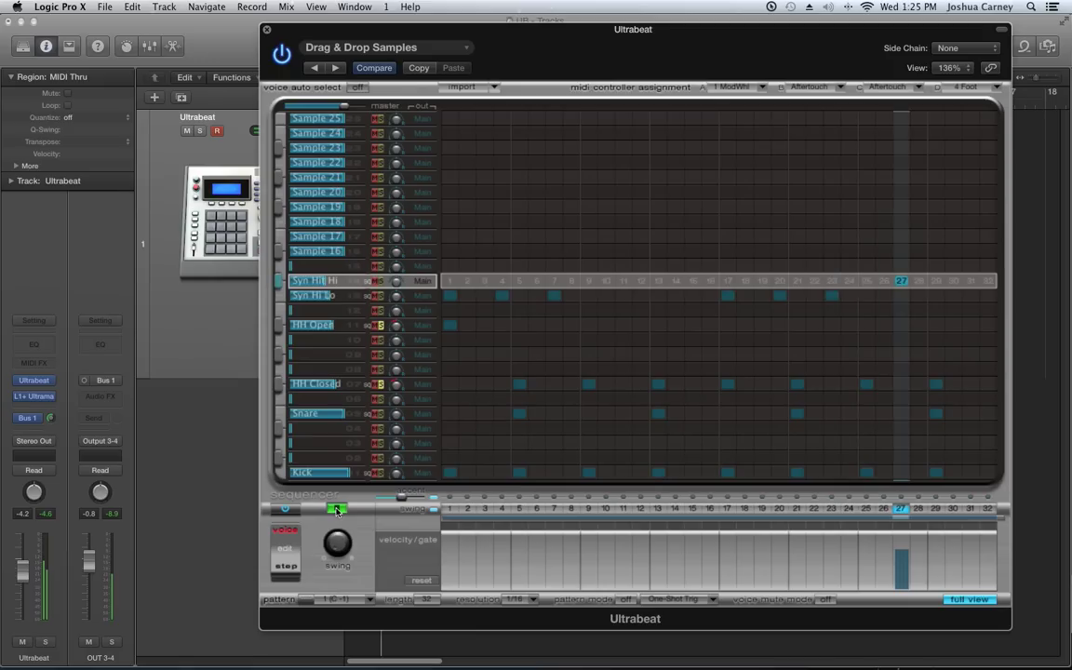
{"action": "left_click", "coordinate": [337, 508]}
- Add HH Closed hits on steps 3, 7, 11, 15, 19, 23, 27 and 31
{"action": "left_click", "coordinate": [488, 386]}
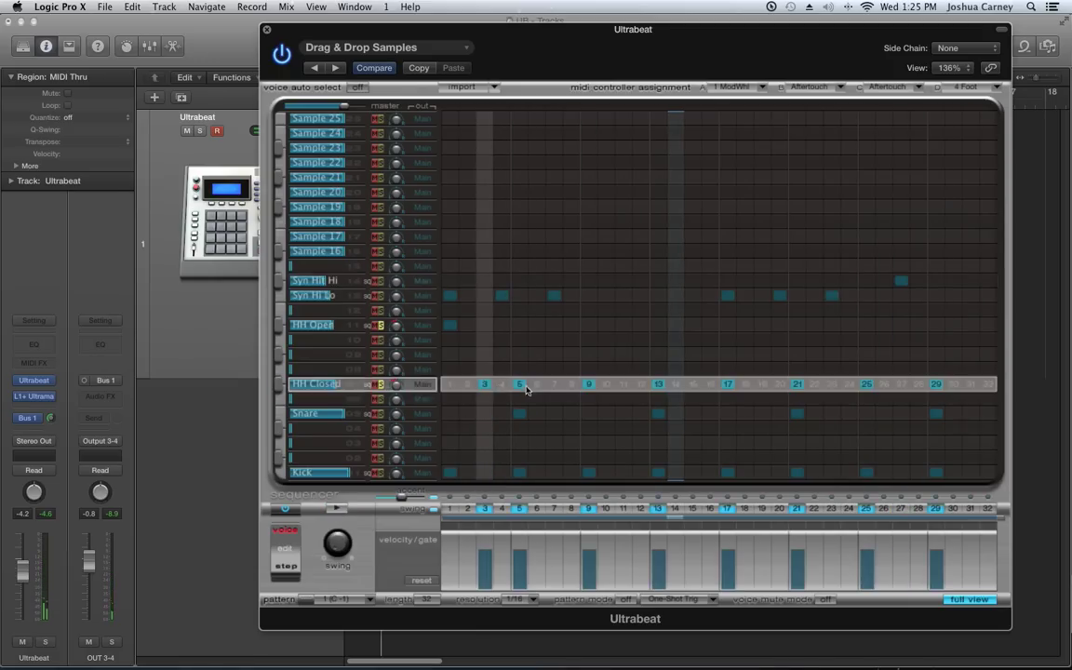
{"action": "left_click", "coordinate": [555, 384]}
{"action": "left_click", "coordinate": [622, 384]}
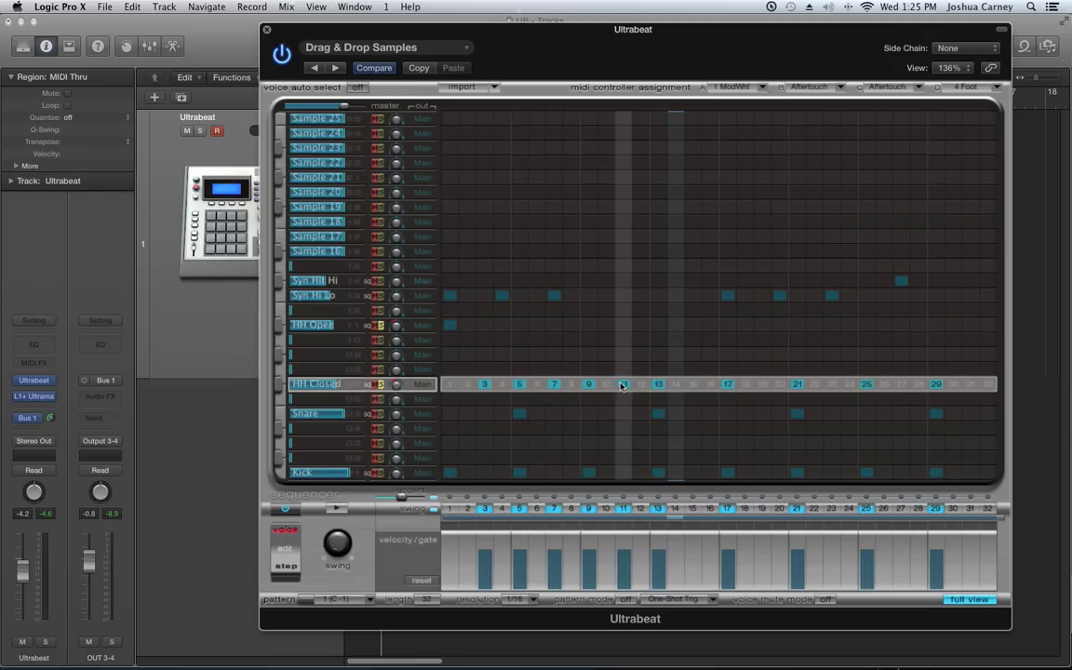
{"action": "left_click", "coordinate": [694, 384]}
{"action": "left_click", "coordinate": [762, 385]}
{"action": "left_click", "coordinate": [832, 384]}
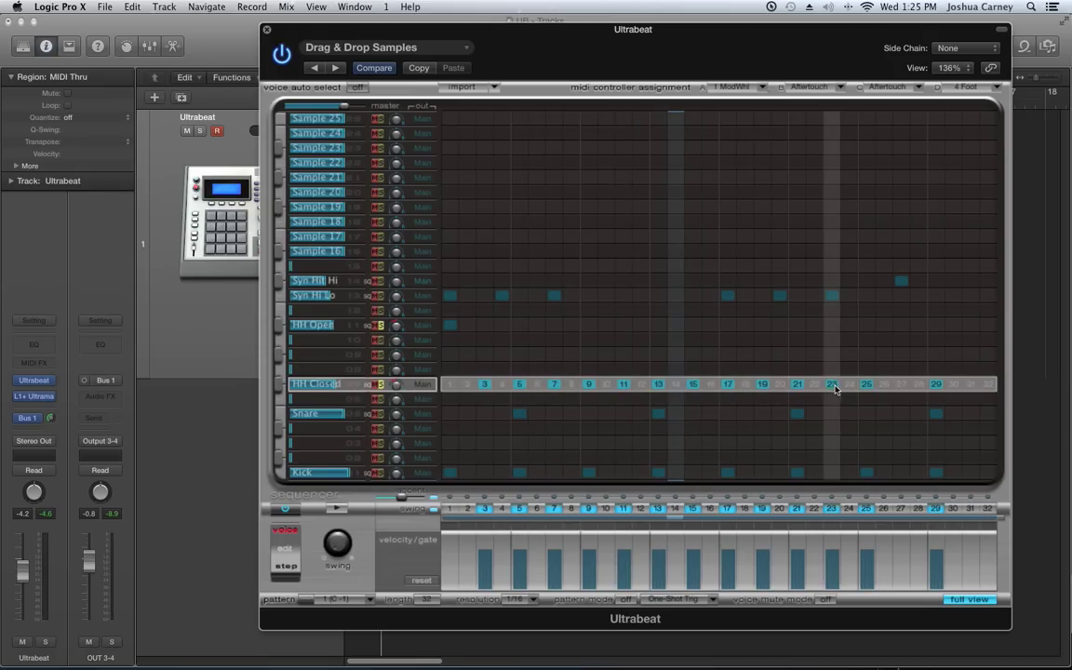
{"action": "left_click", "coordinate": [901, 385]}
{"action": "left_click", "coordinate": [970, 384]}
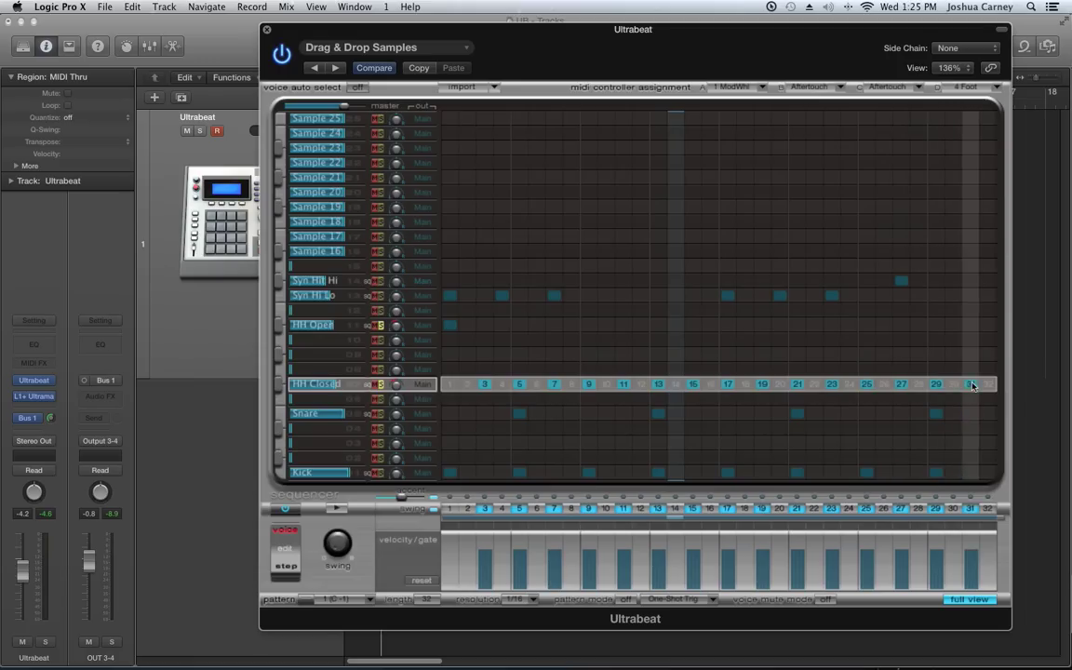
- Replace the HH Closed hit on step 13 with an HH Open hit and play the soloed hi-hat pattern
{"action": "left_click", "coordinate": [658, 385]}
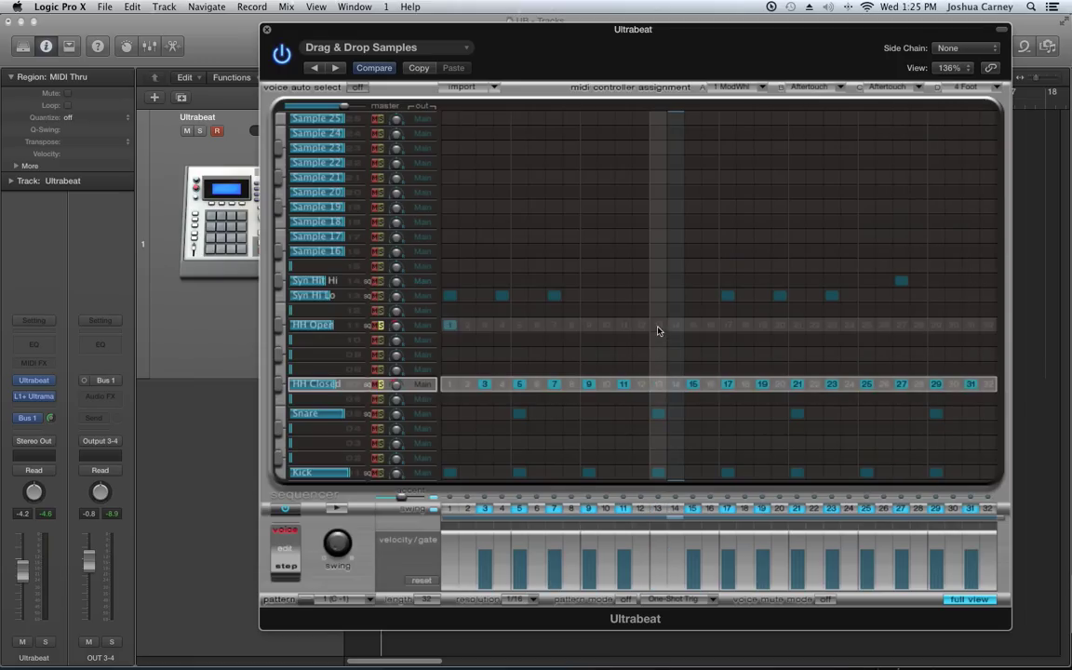
{"action": "left_click", "coordinate": [658, 326]}
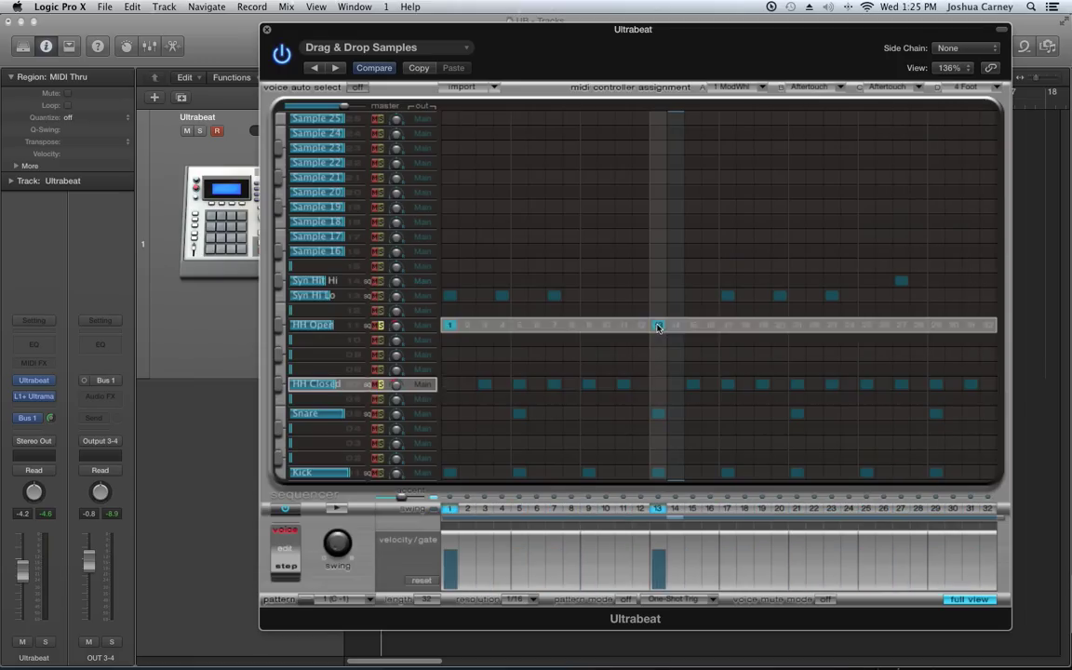
{"action": "left_click", "coordinate": [339, 509]}
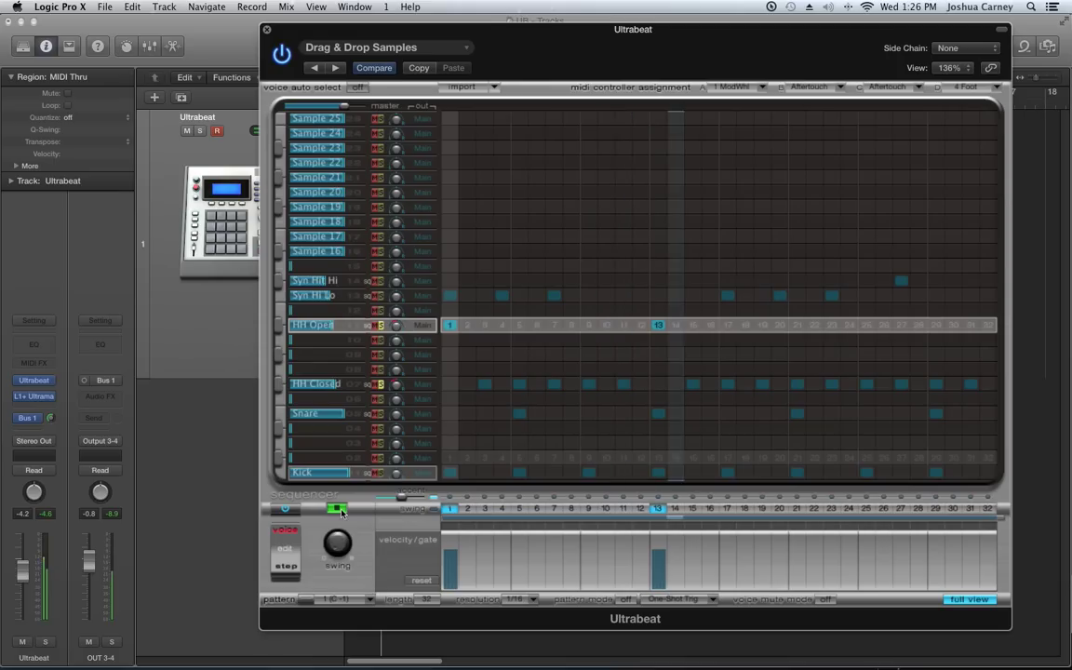
{"action": "left_click", "coordinate": [338, 509]}
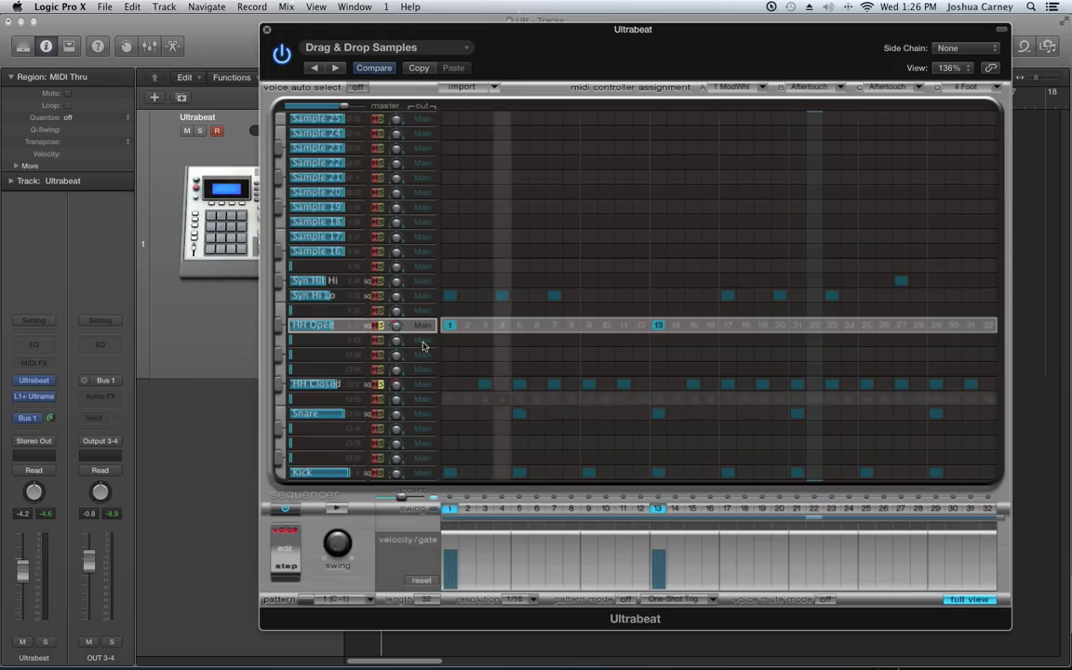
- Show the synthesizer controls for the HH Open voice and assign that voice to group 1
{"action": "left_click", "coordinate": [327, 342]}
{"action": "left_click", "coordinate": [326, 330]}
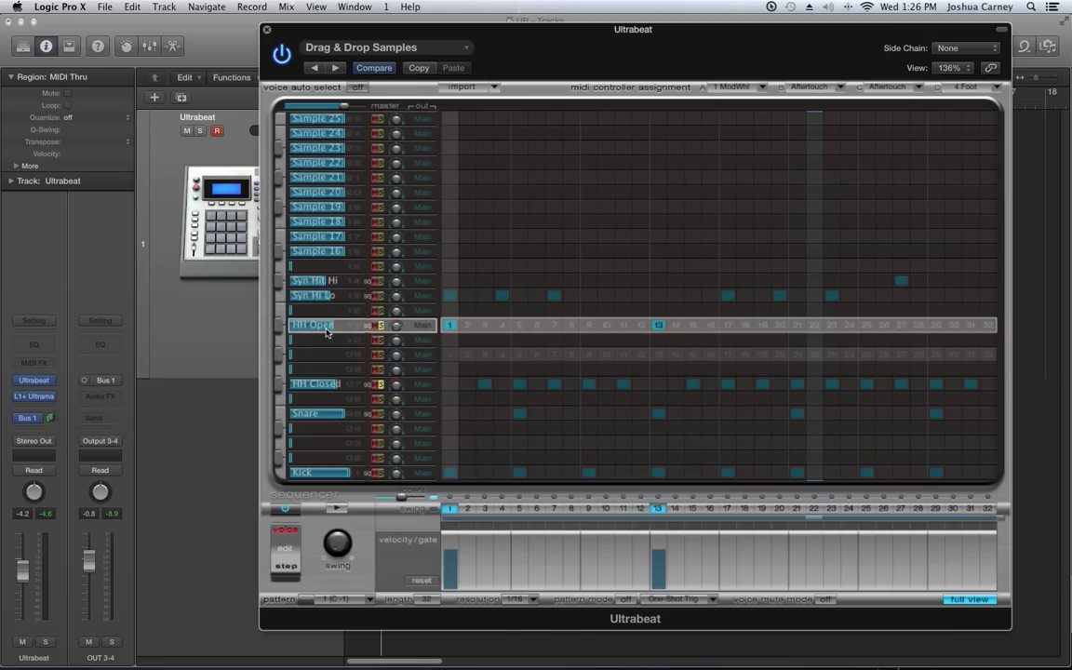
{"action": "left_click", "coordinate": [970, 600]}
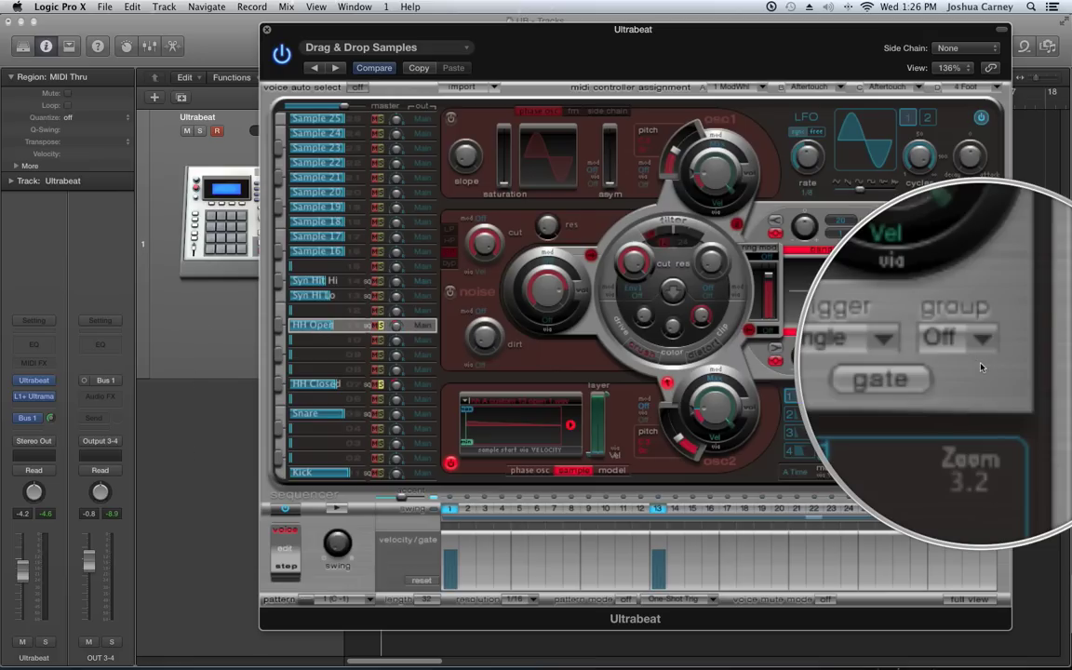
{"action": "left_click", "coordinate": [968, 357]}
{"action": "left_click", "coordinate": [969, 372]}
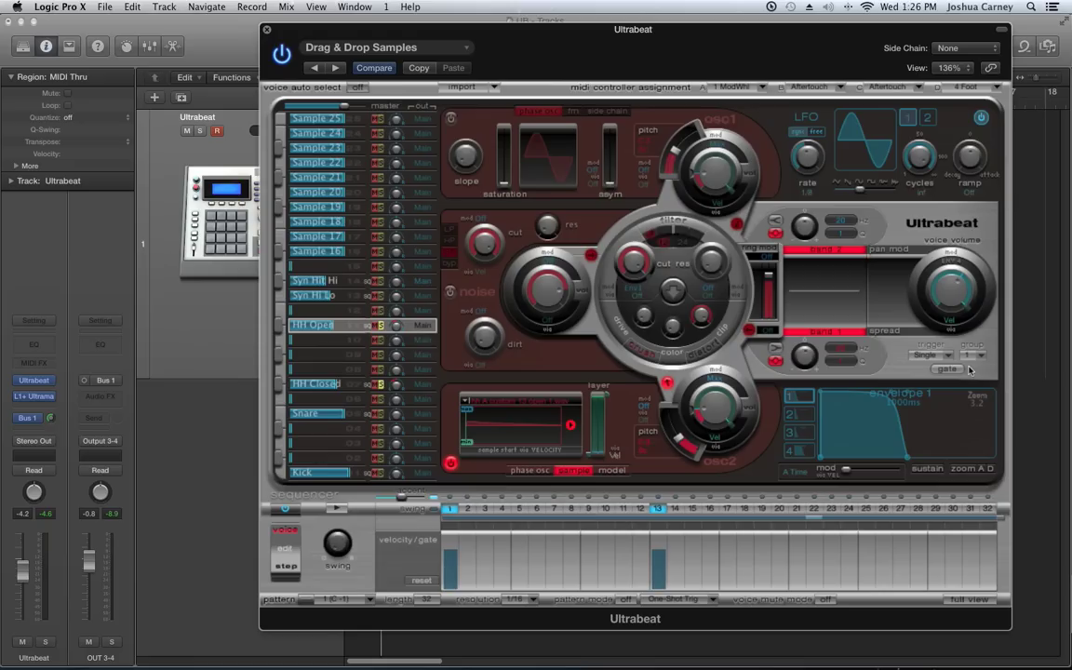
- Assign the HH Closed voice to group 1 and play the hi-hat pattern in the full step grid
{"action": "left_click", "coordinate": [347, 387]}
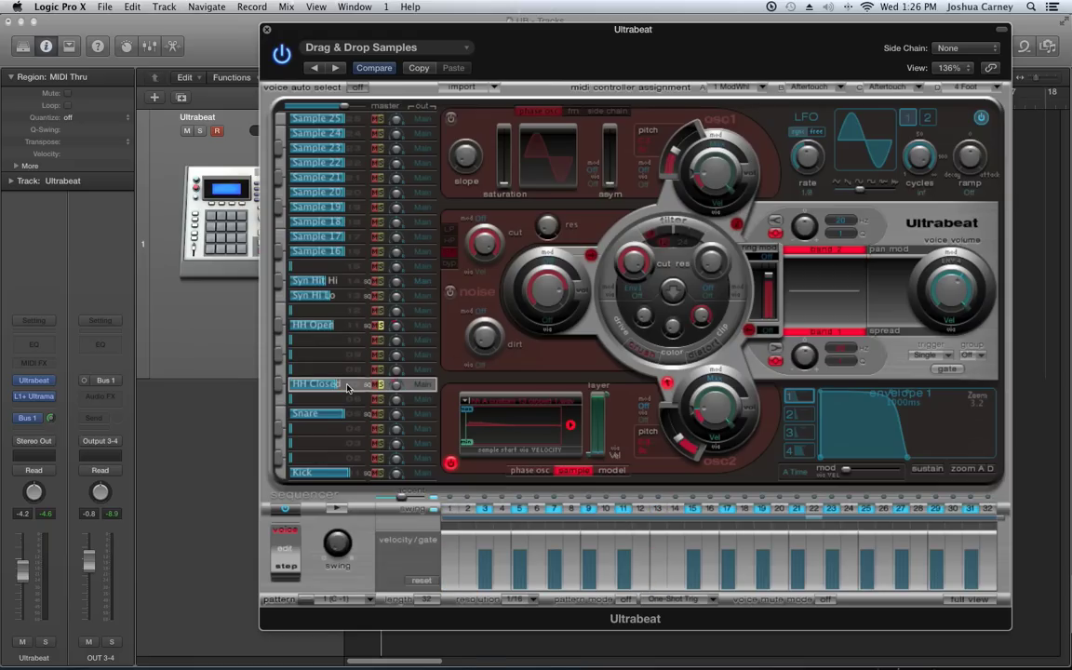
{"action": "left_click", "coordinate": [969, 356]}
{"action": "left_click", "coordinate": [969, 356]}
{"action": "left_click", "coordinate": [954, 601]}
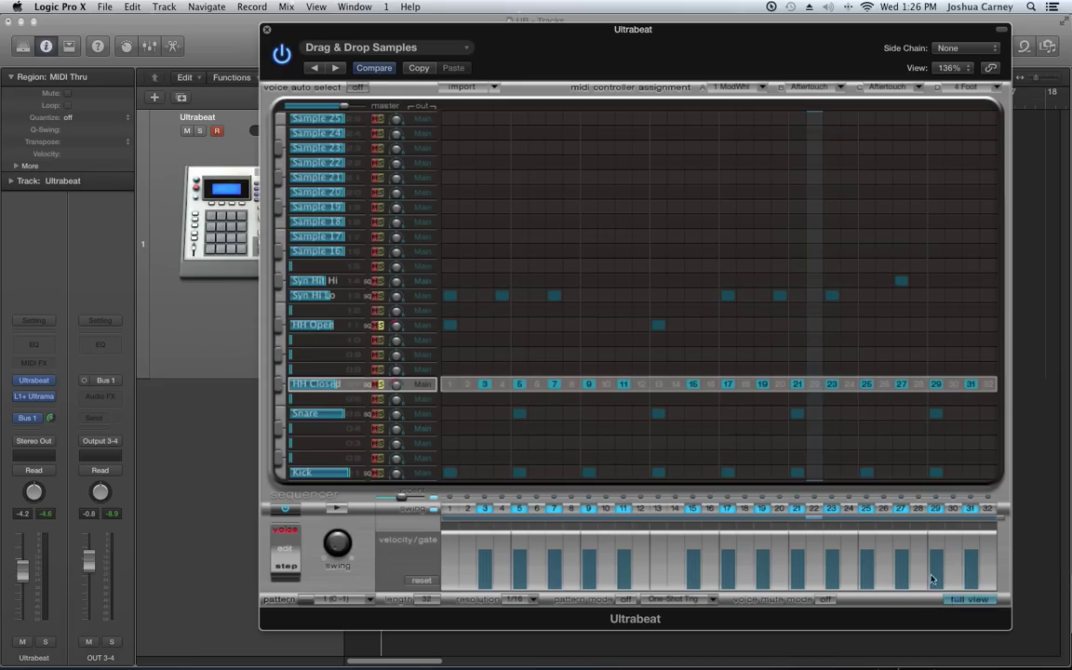
{"action": "left_click", "coordinate": [337, 510]}
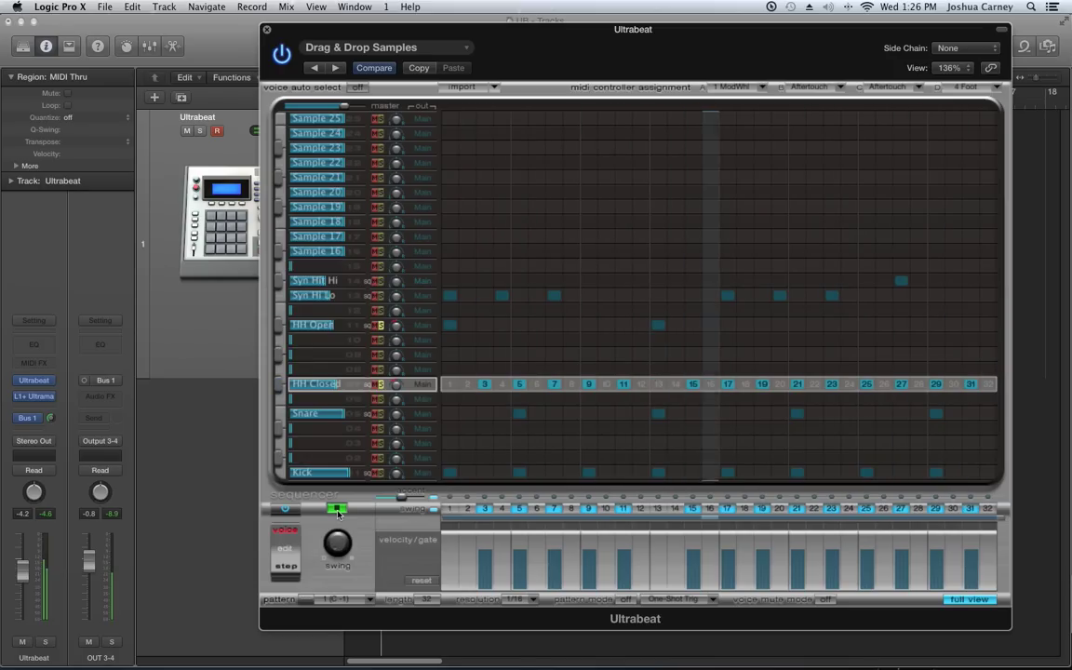
{"action": "key", "text": "space"}
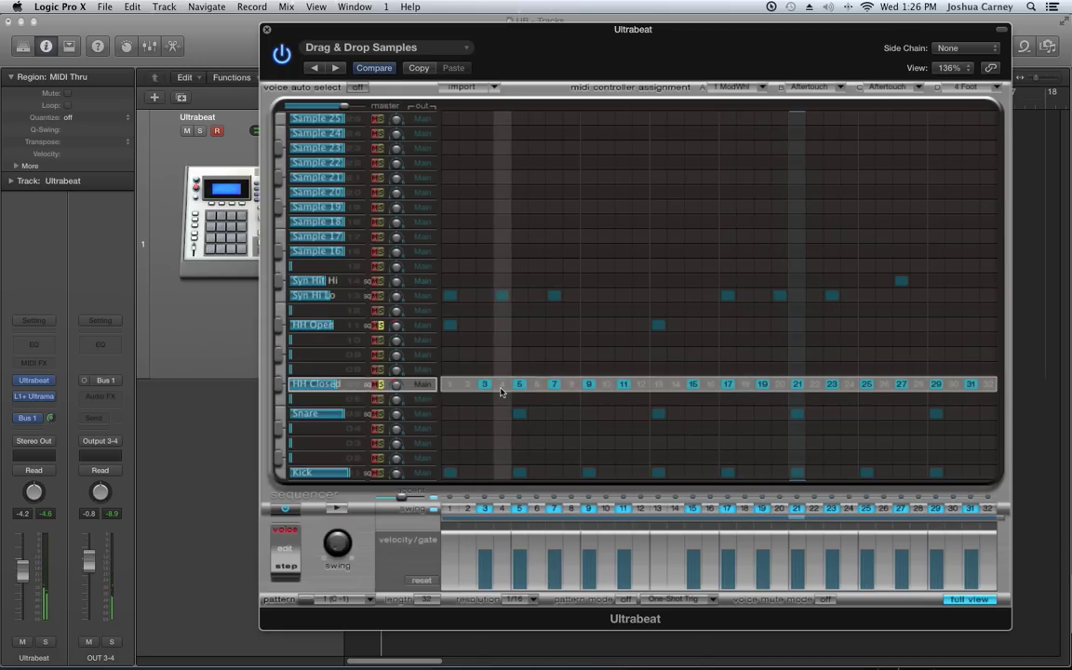
- Remove the HH Closed hits on steps 7, 11, 19, 23 and 31
{"action": "left_click", "coordinate": [552, 385]}
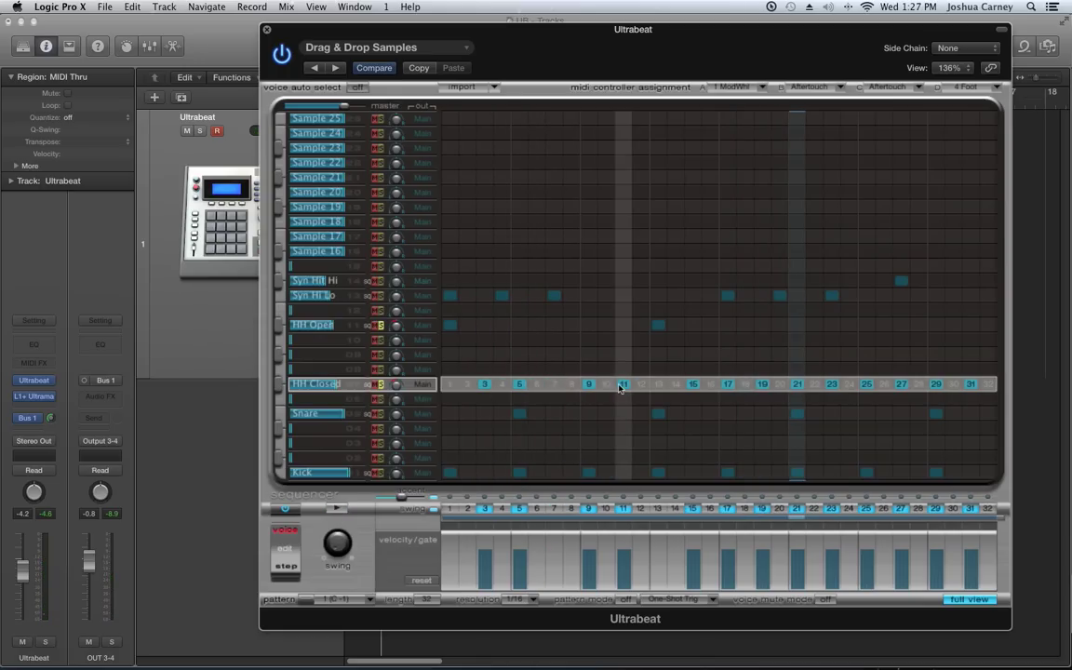
{"action": "left_click", "coordinate": [622, 384]}
{"action": "left_click", "coordinate": [762, 384]}
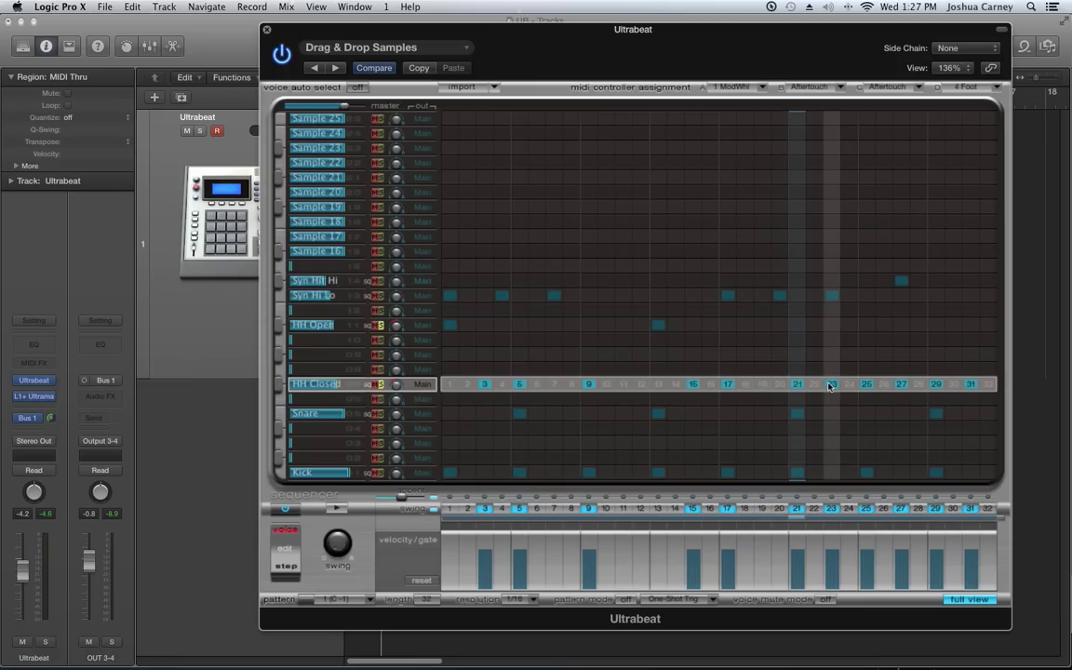
{"action": "left_click", "coordinate": [832, 384]}
{"action": "left_click", "coordinate": [968, 387]}
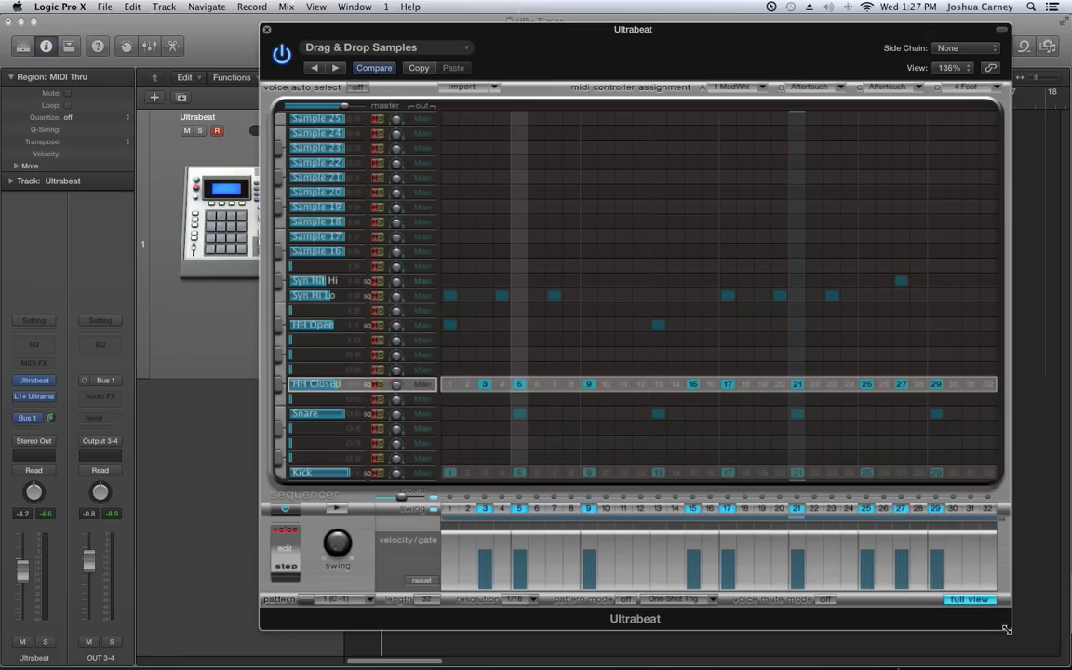
- Return to the synthesizer controls and play the whole pattern with both hi-hat voices unsoloed
{"action": "left_click", "coordinate": [969, 600]}
{"action": "left_click", "coordinate": [337, 509]}
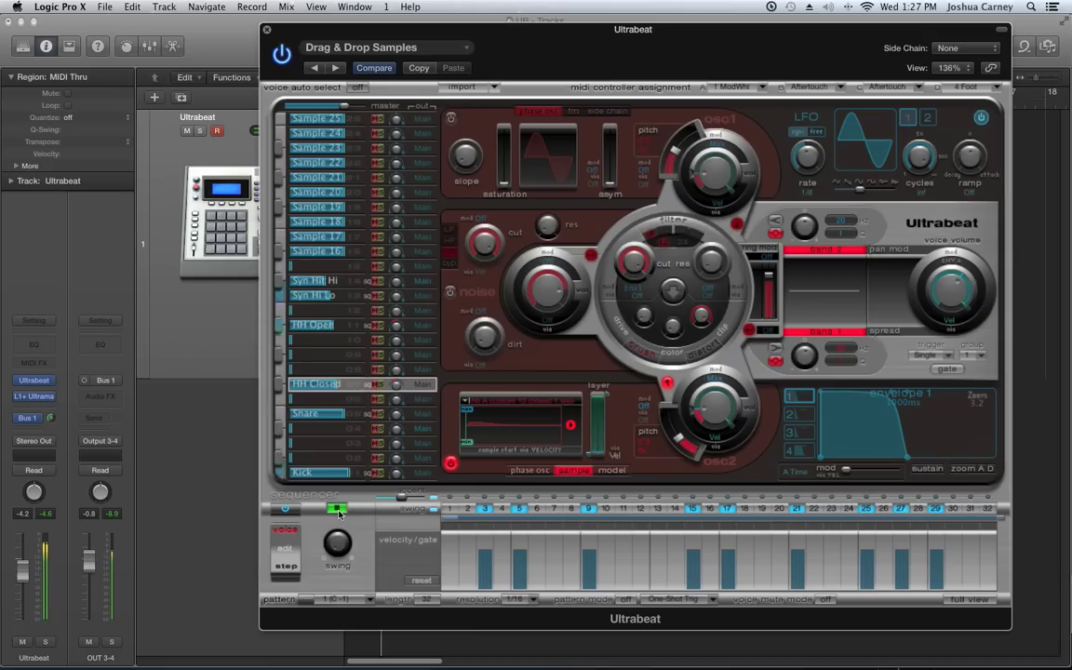
{"action": "left_click", "coordinate": [338, 510]}
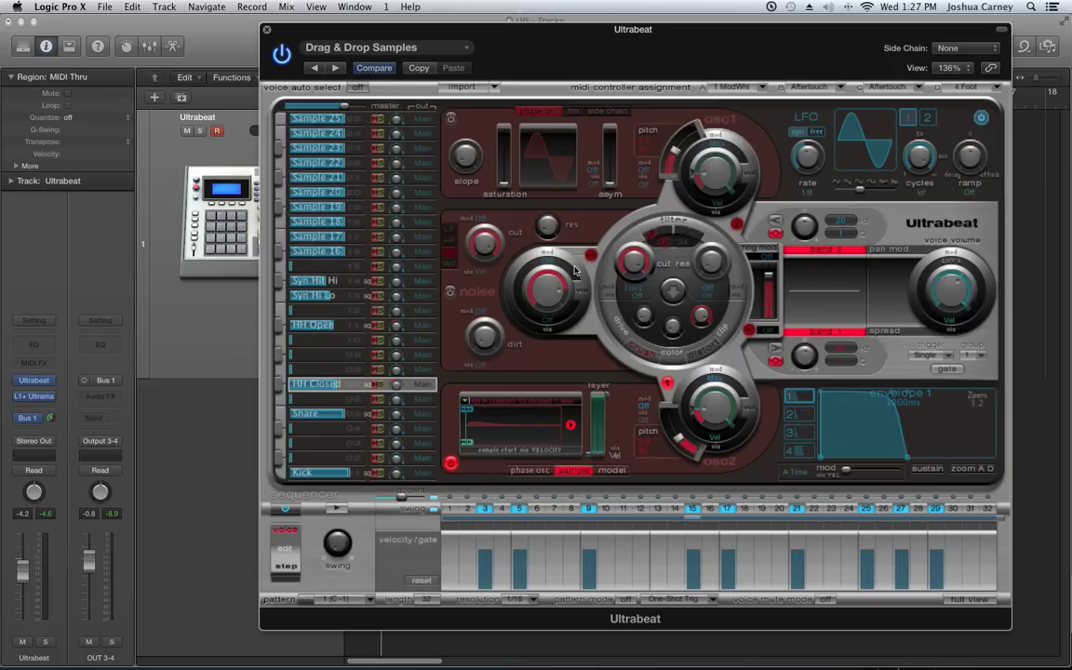
- Switch the HH Closed voice to step edit mode for setting per-step parameter offsets
{"action": "left_click", "coordinate": [286, 565]}
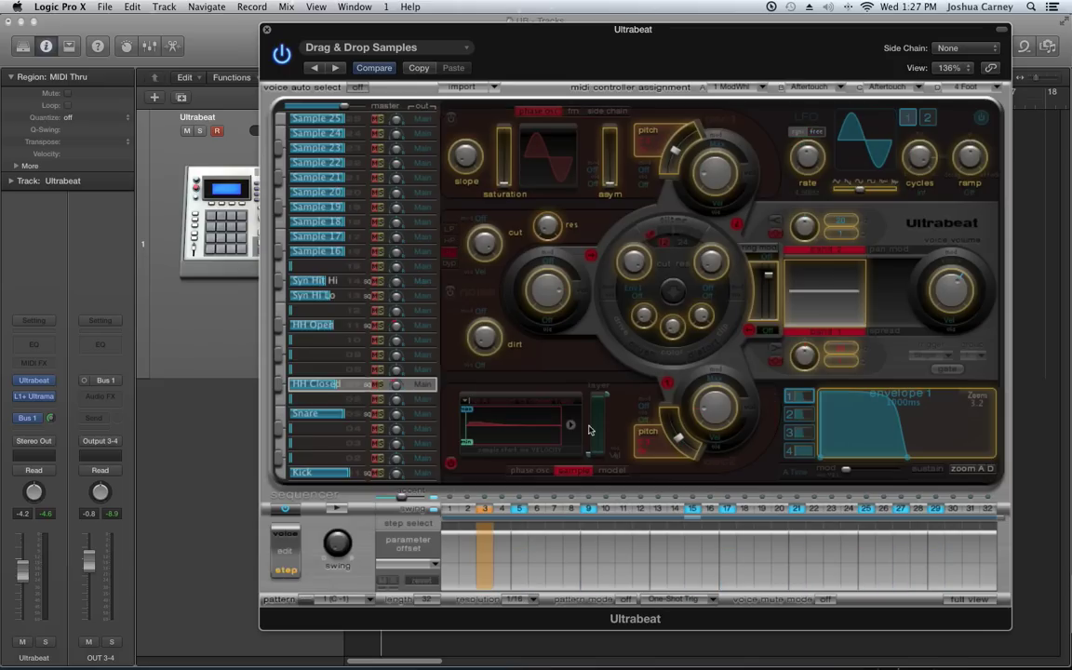